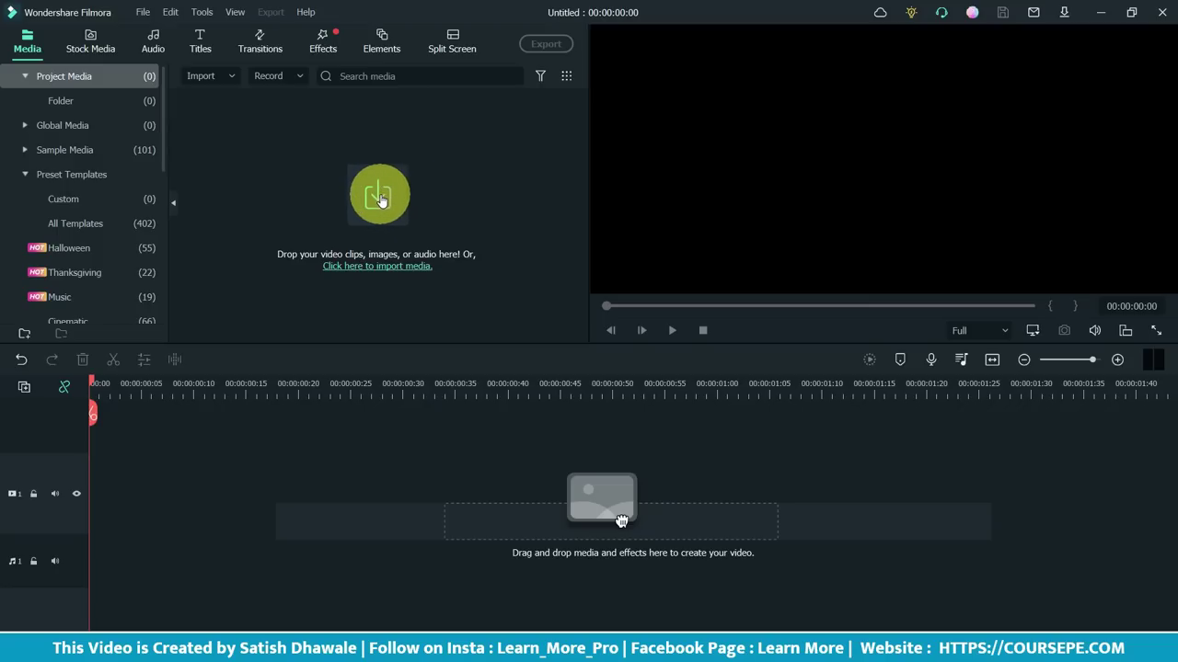
Import How to Enroll.mp4 from the Raw Videos folder and place it at the start of video track 1
left_click(380, 196)
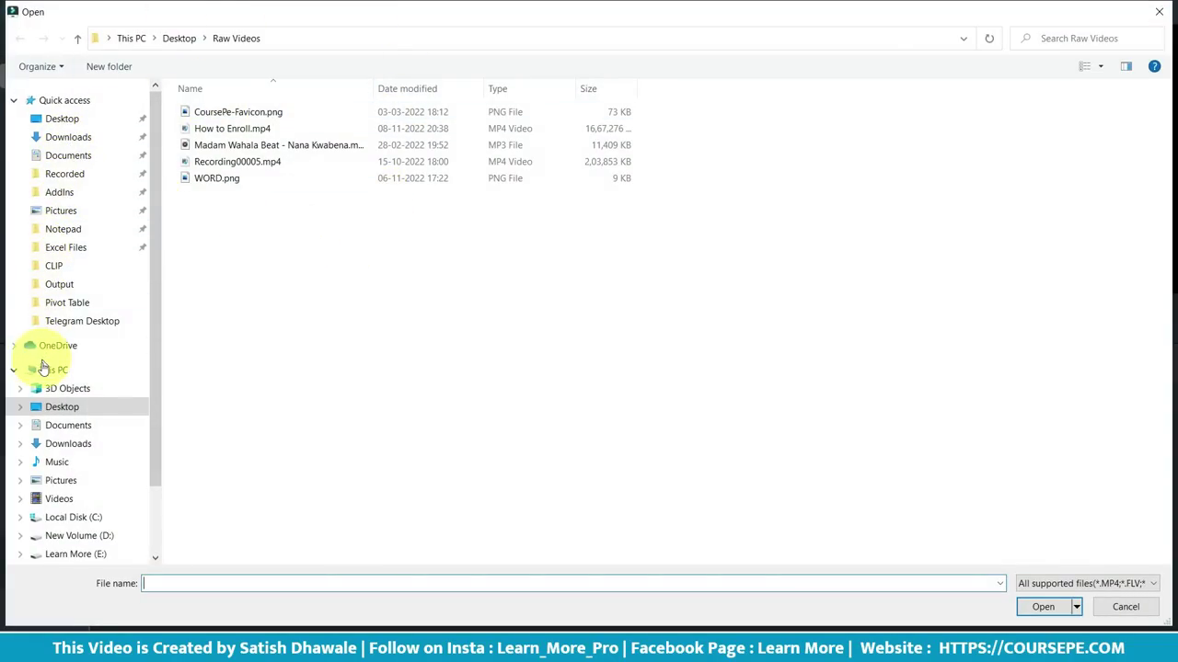
left_click(221, 134)
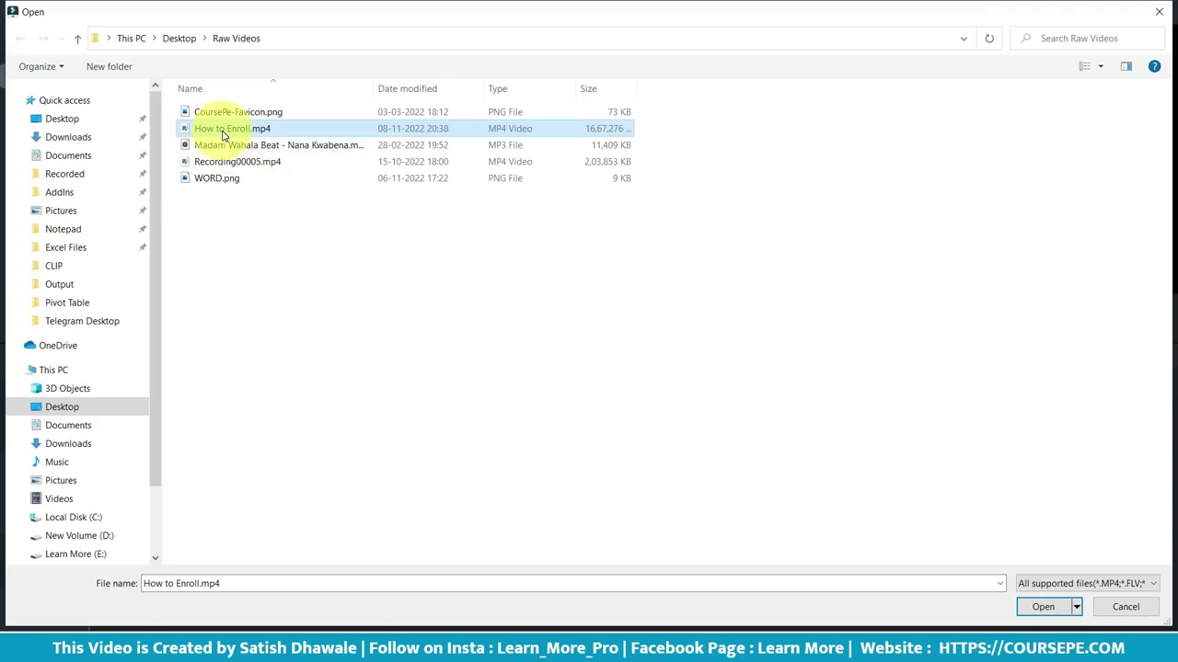
left_click(1043, 607)
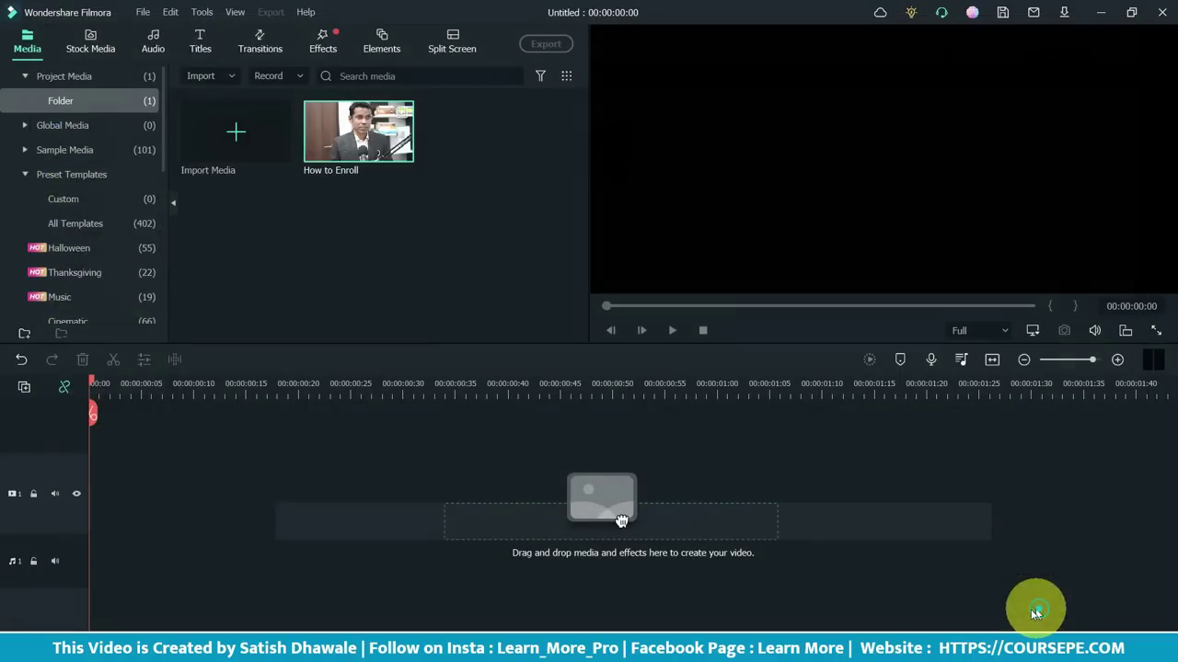
mouse_move(366, 138)
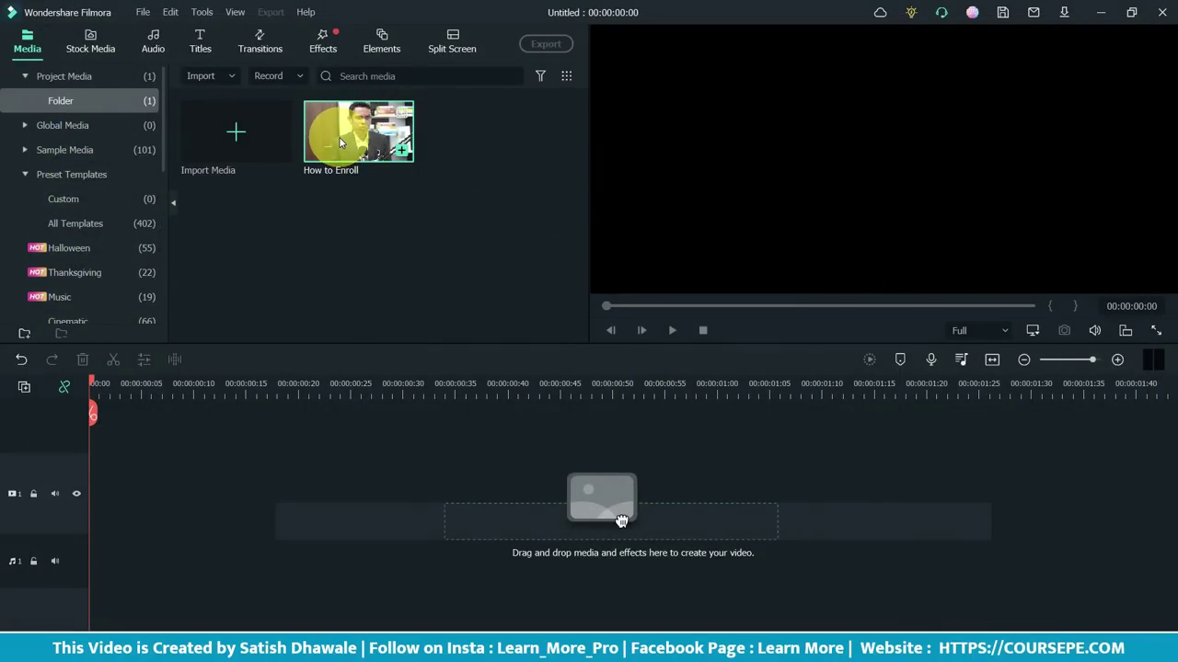
left_click_drag(338, 135, 84, 520)
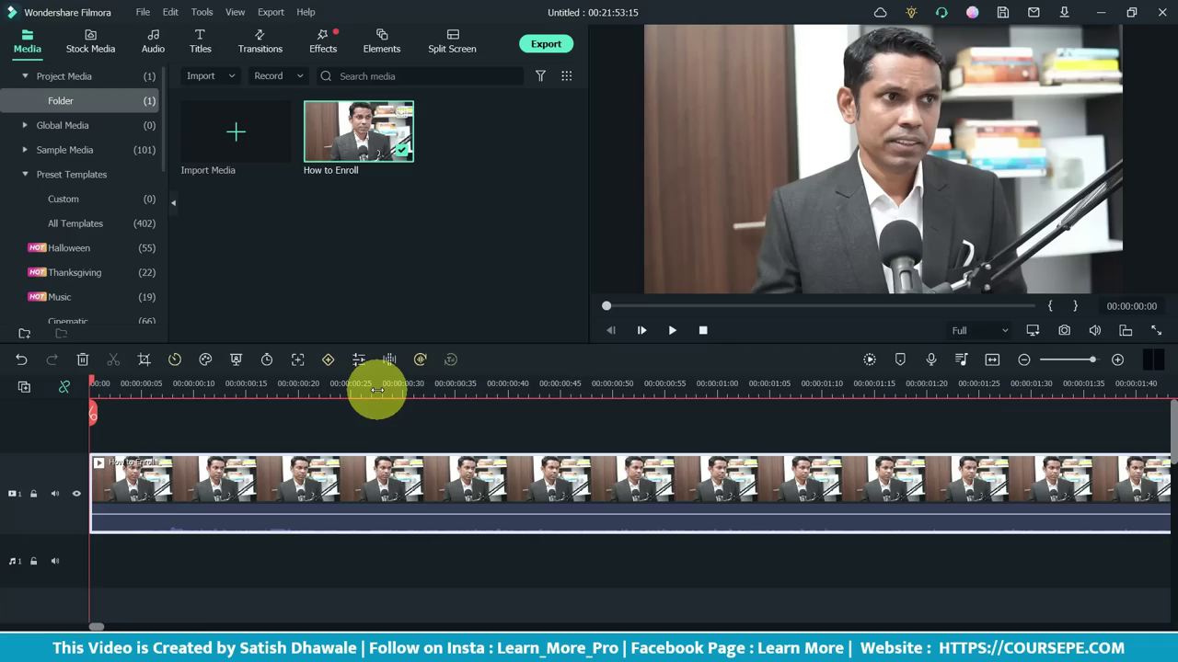
Play the clip around the 9-second mark and through its silent opening to check where the speech starts
left_click_drag(377, 390, 210, 399)
left_click_drag(383, 391, 568, 481)
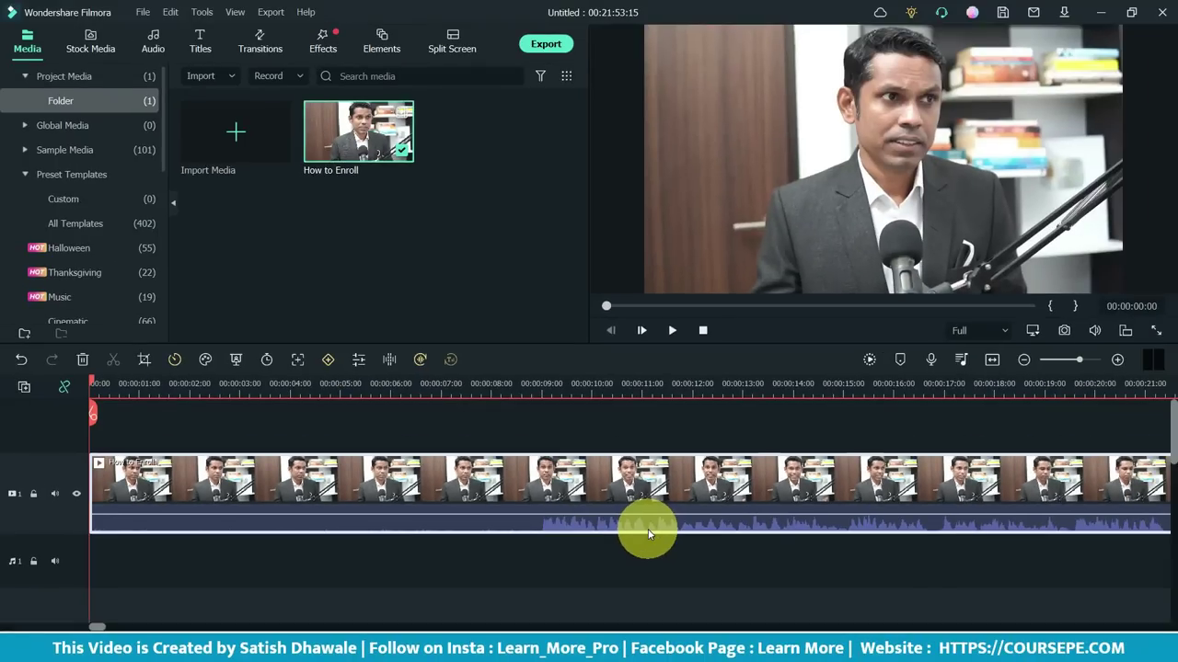
left_click(541, 390)
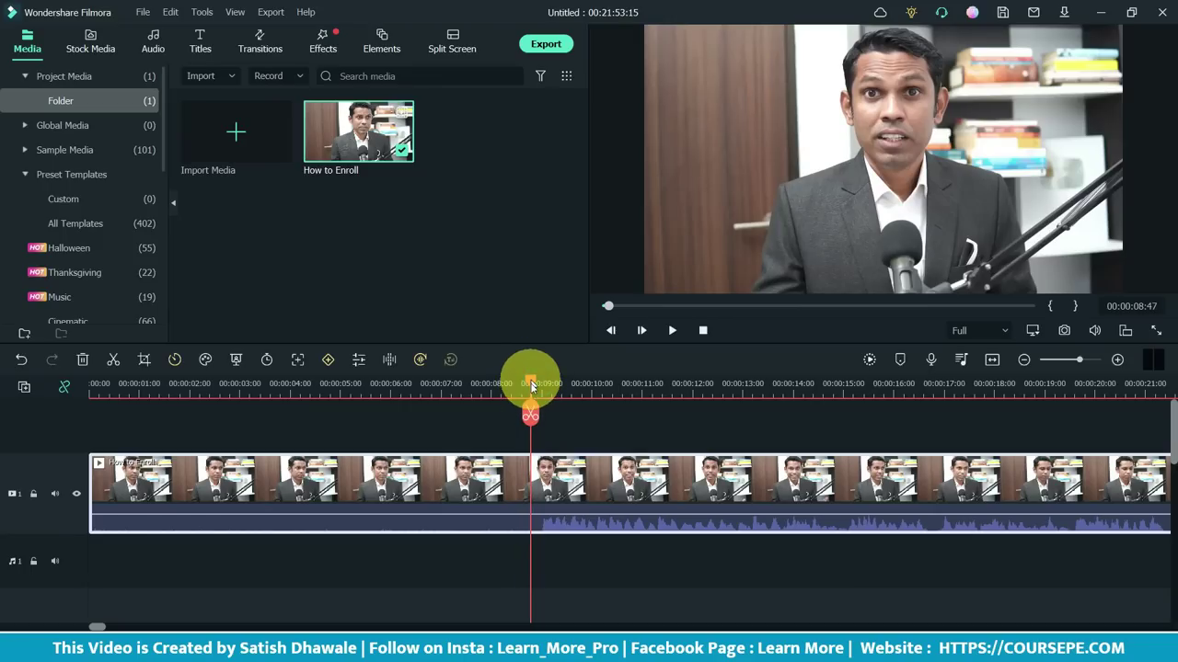
left_click(538, 387)
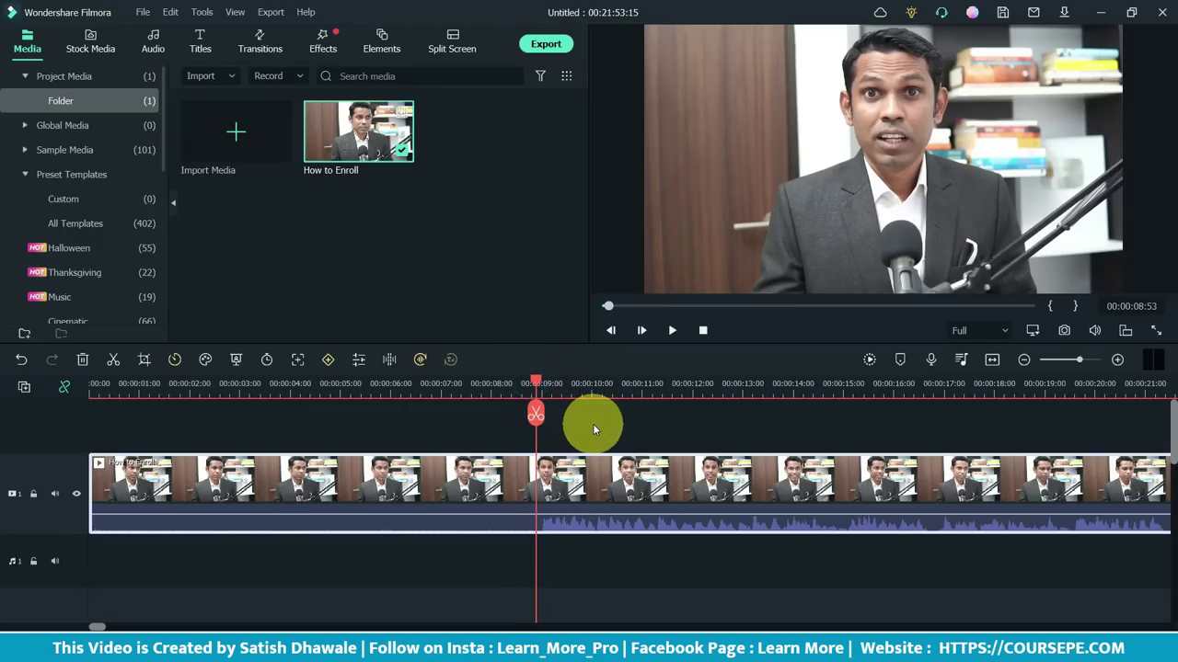
key("space")
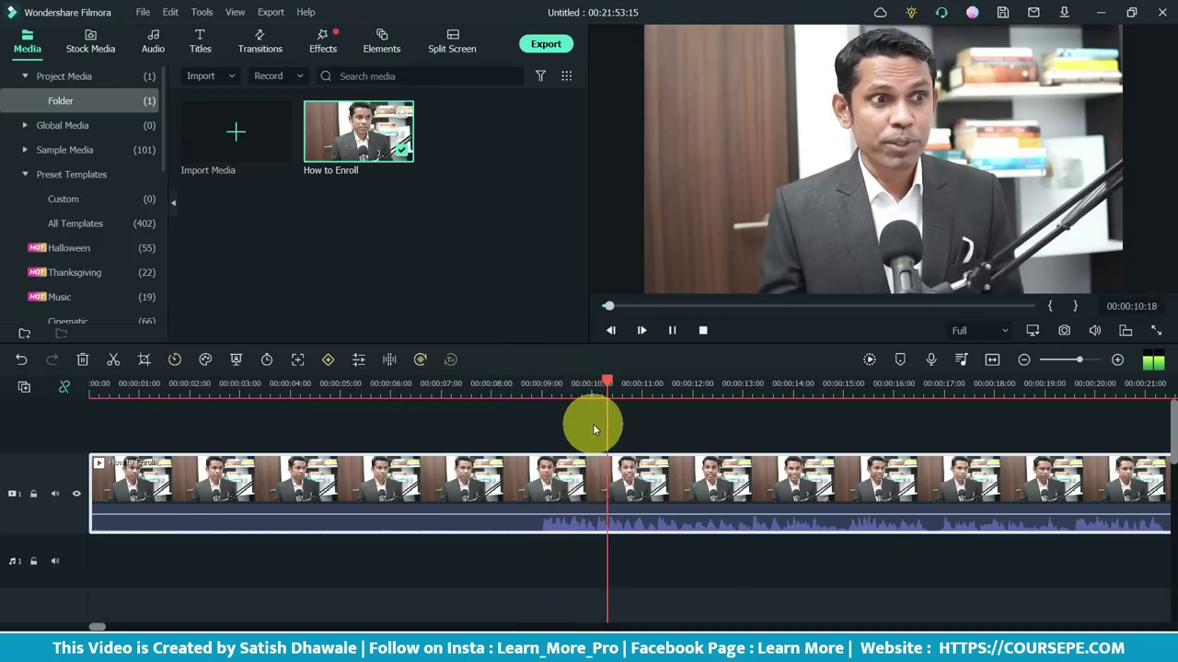
key("space")
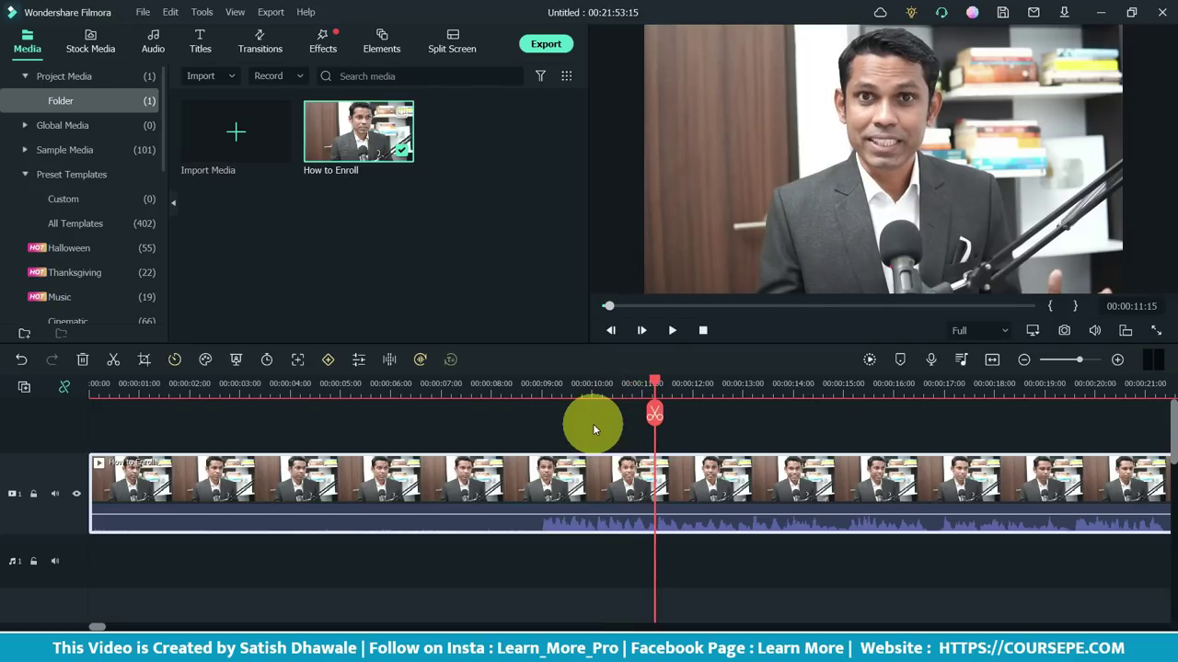
left_click(539, 391)
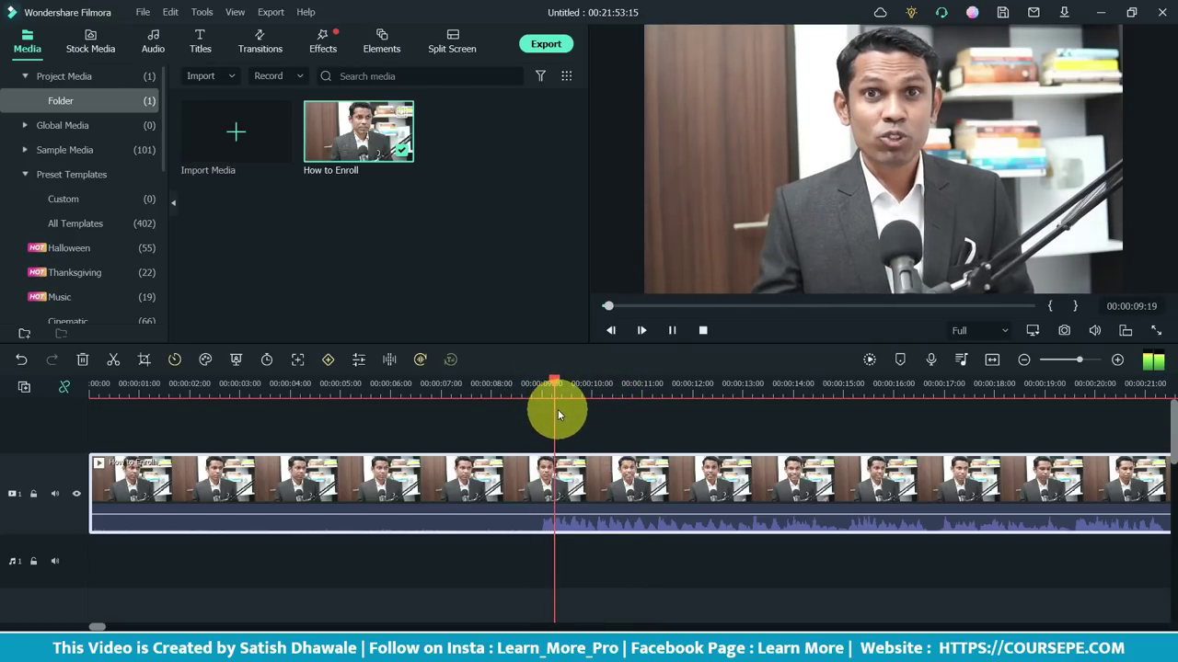
key("space")
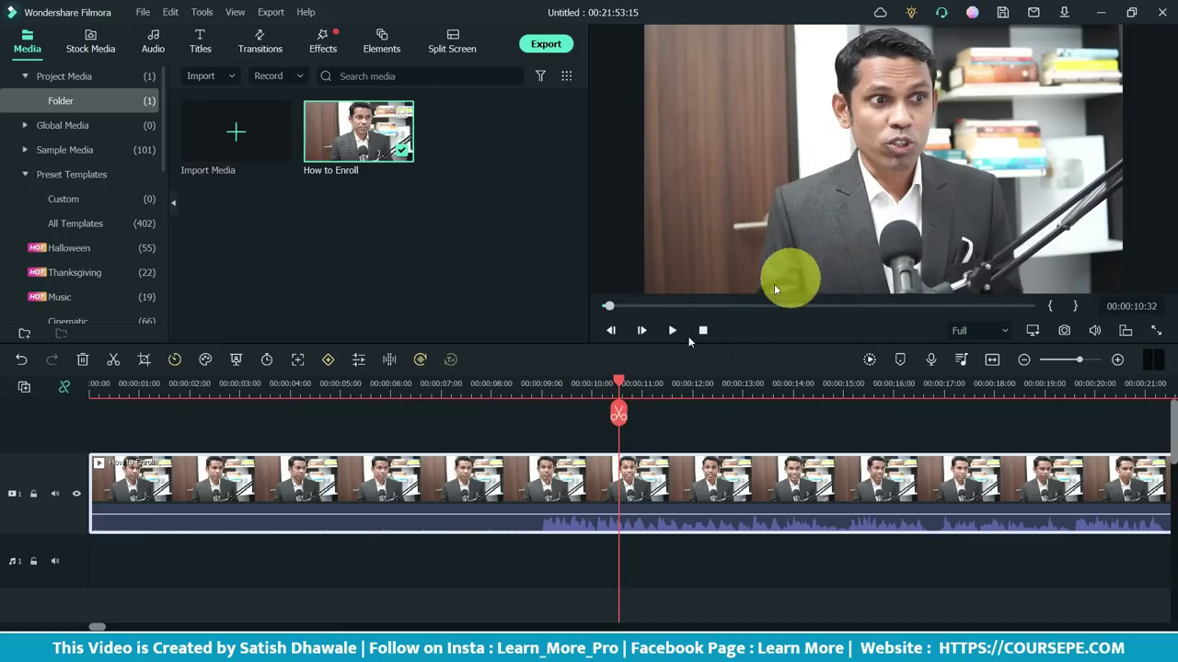
left_click(541, 386)
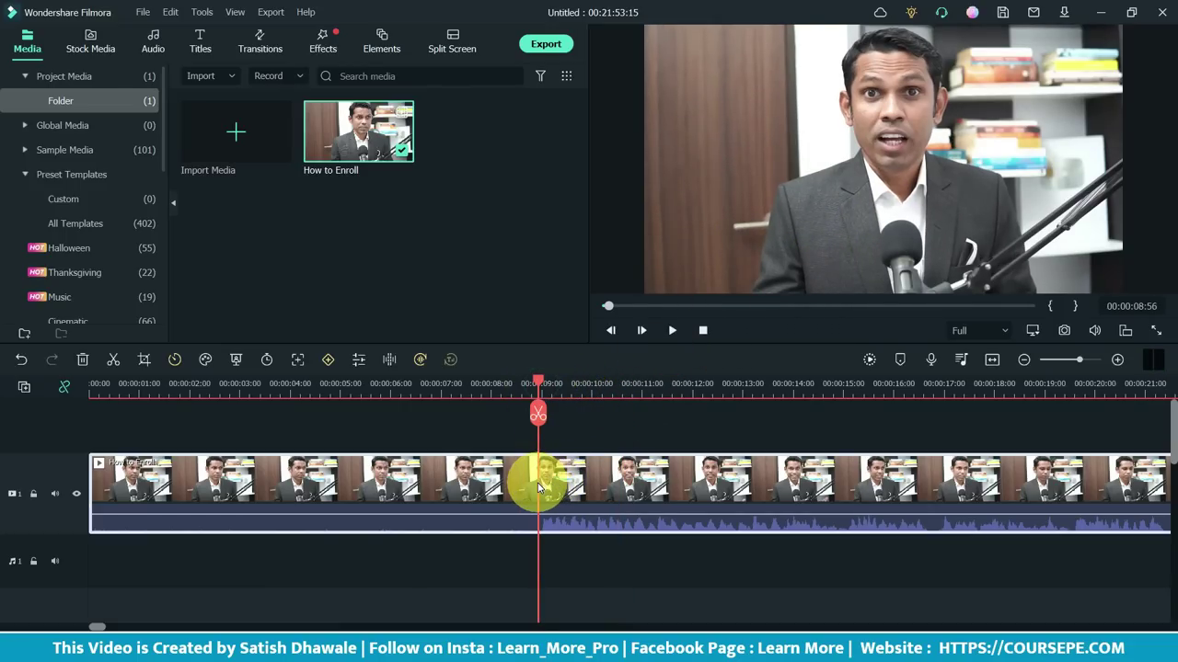
left_click(266, 386)
key("space")
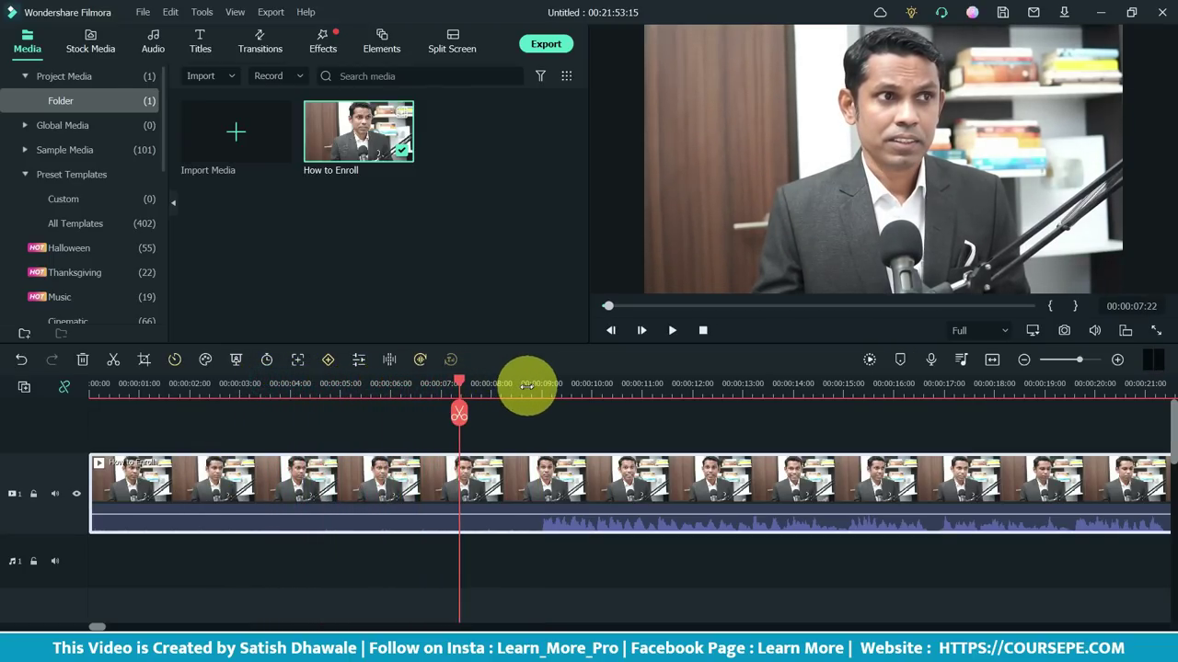
Split the How to Enroll clip at 00:00:08:56, just before the speech begins
left_click(528, 384)
left_click(537, 386)
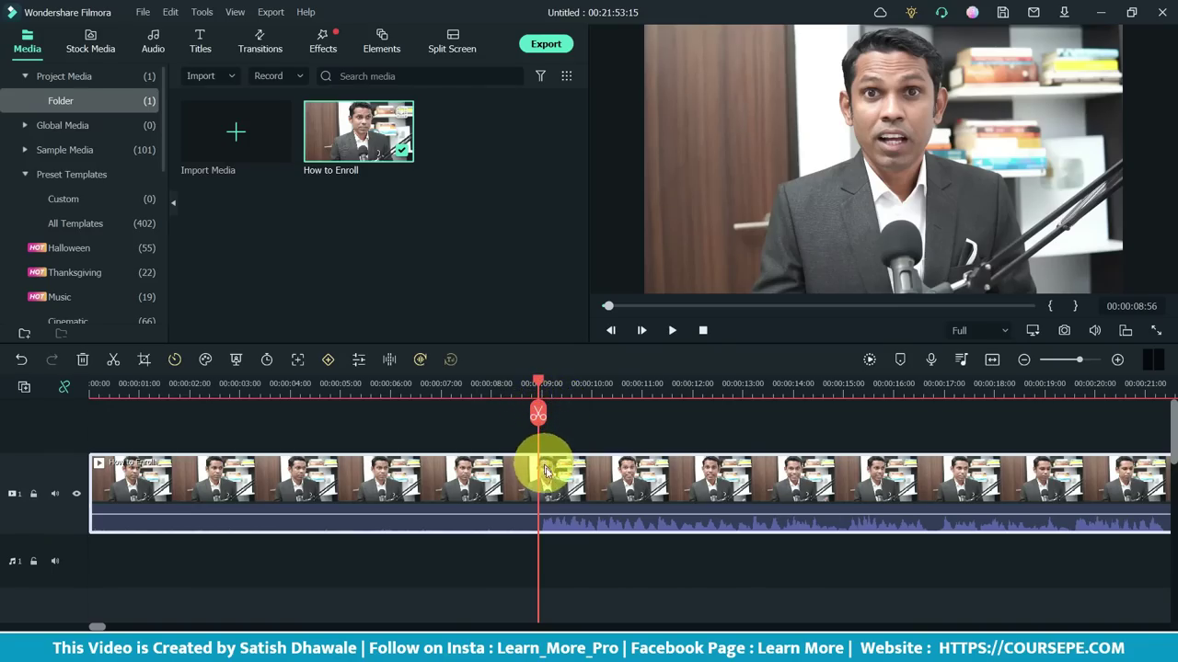
key("ctrl+b")
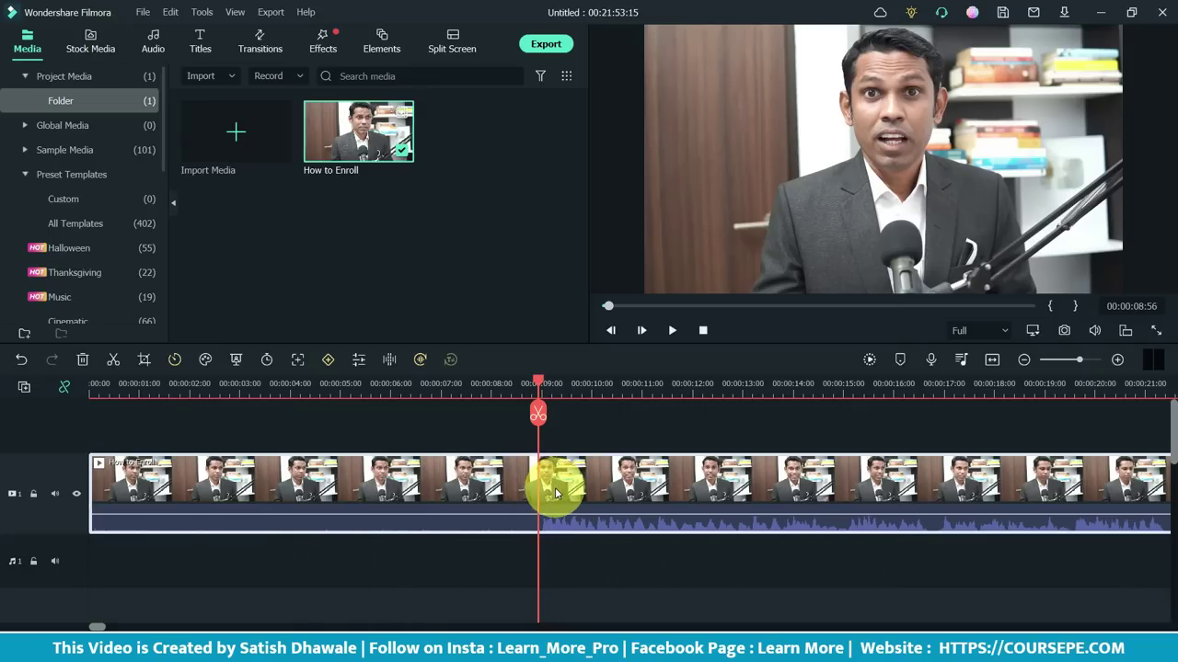
key("ctrl+b")
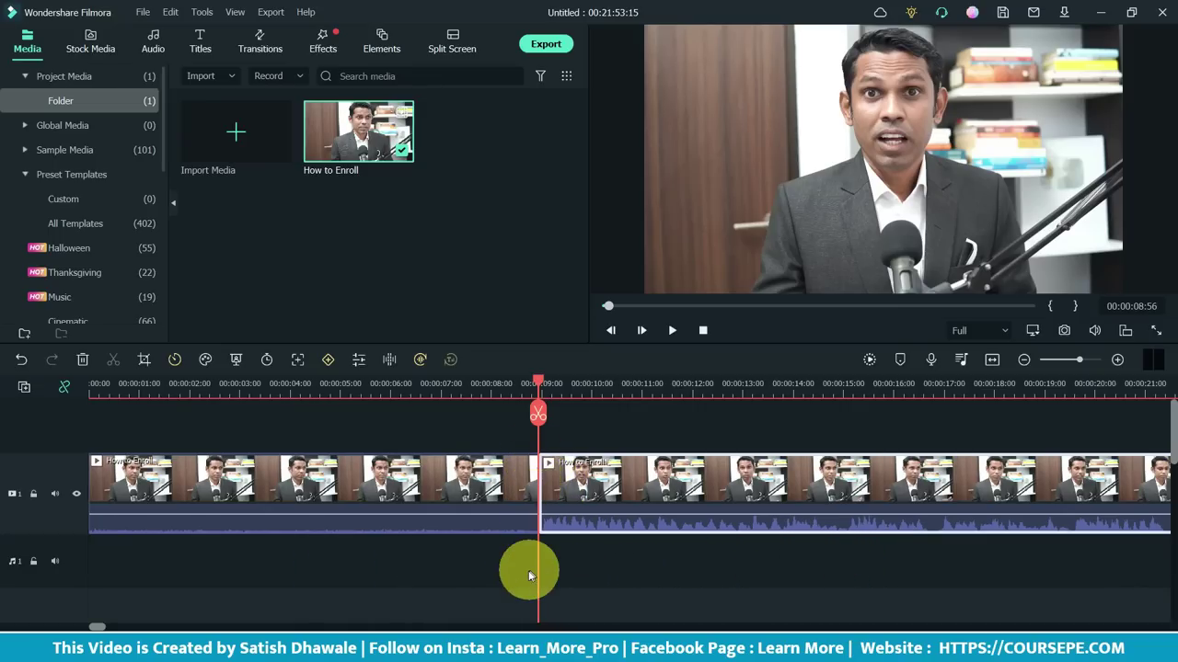
left_click_drag(538, 382, 508, 399)
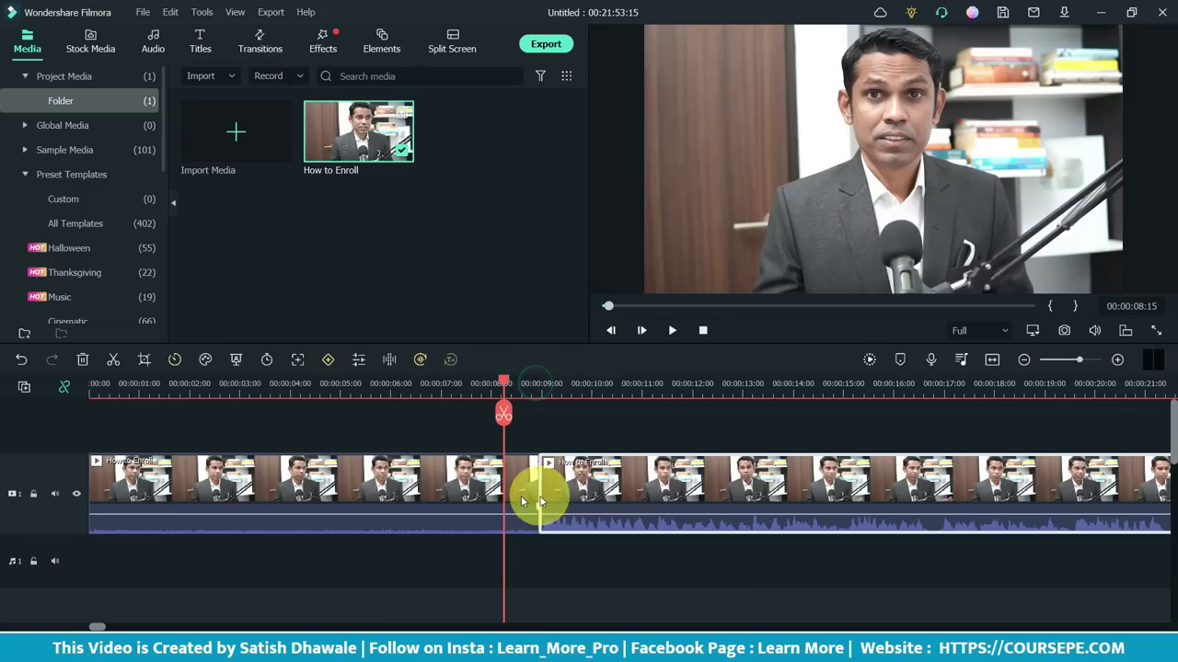
Try deleting the silent opening segment with its gap left open, undo that, and try a ripple delete that closes the gap
left_click(434, 495)
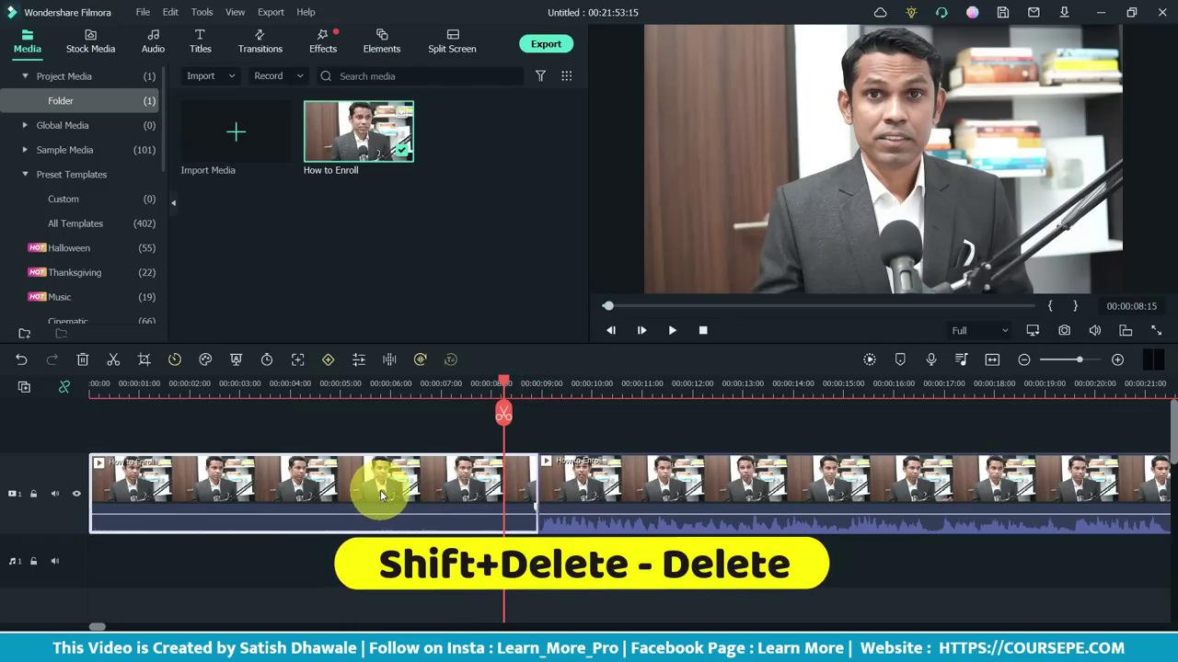
key("Delete")
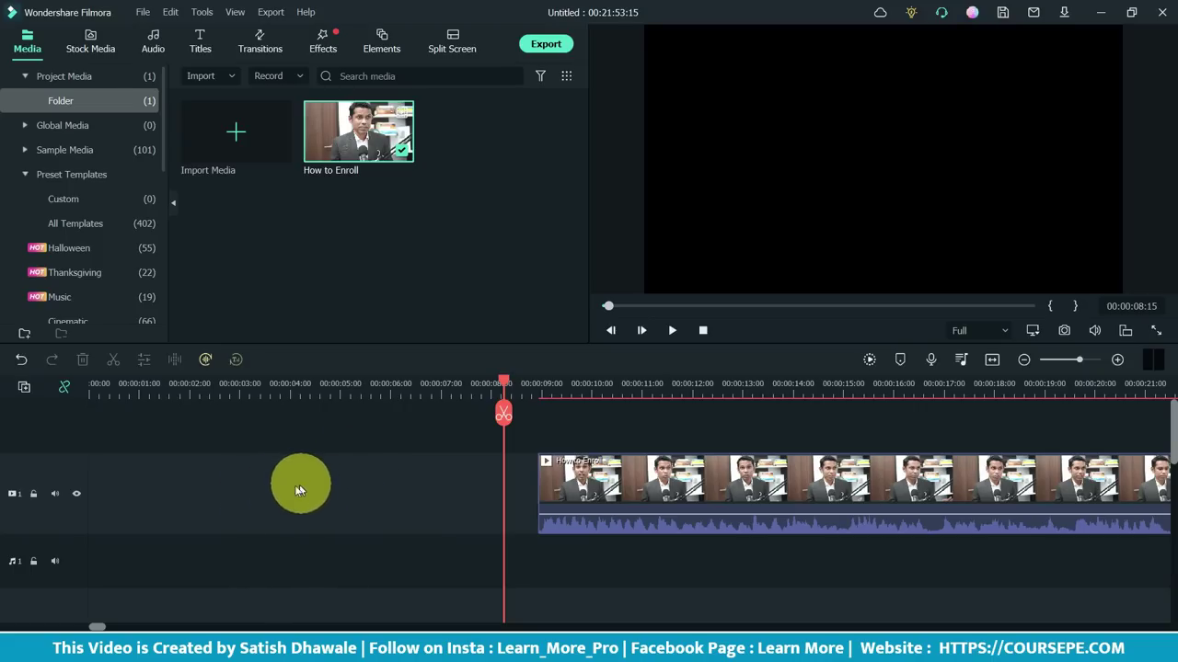
key("ctrl+z")
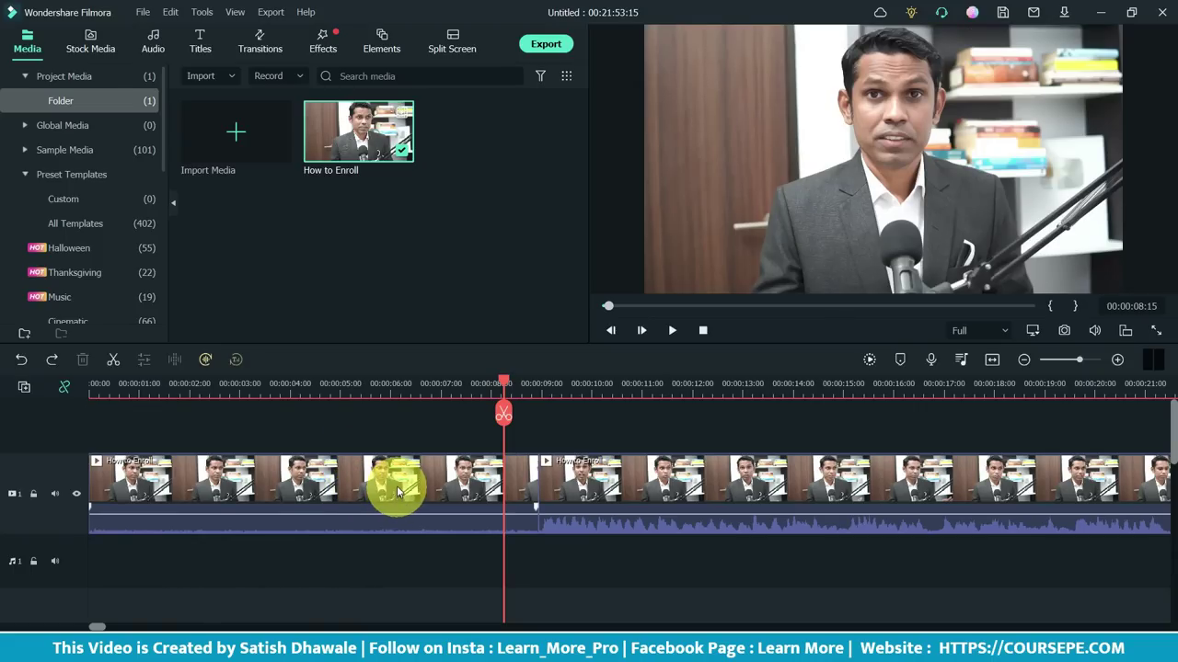
left_click(395, 487)
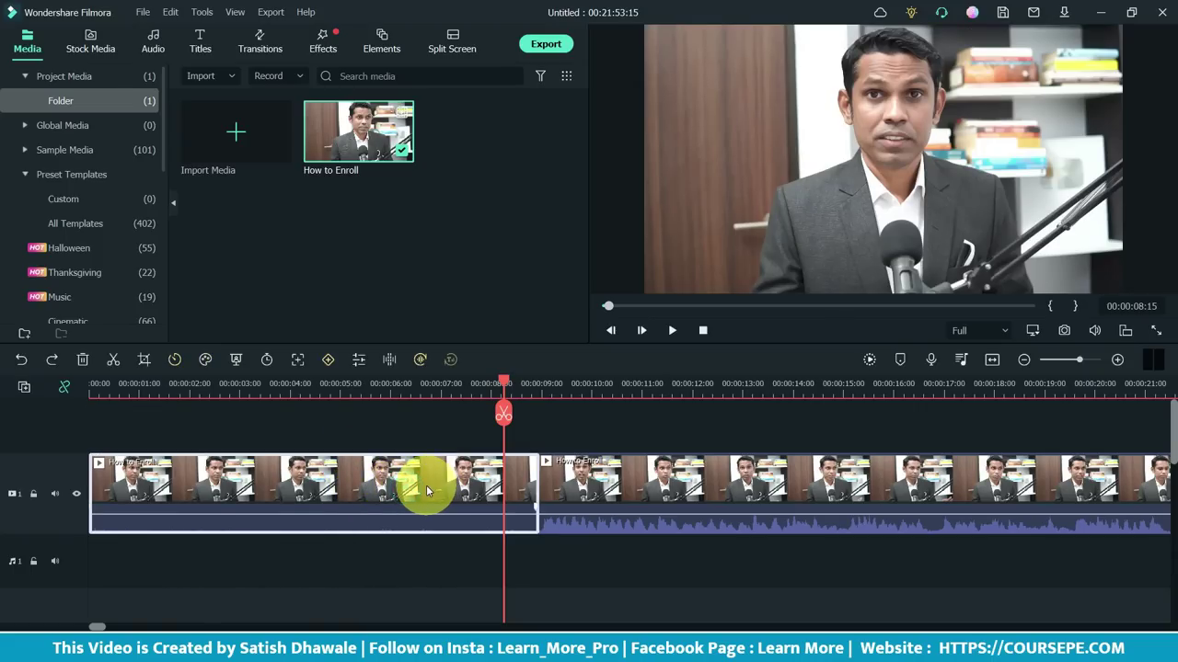
key("Delete")
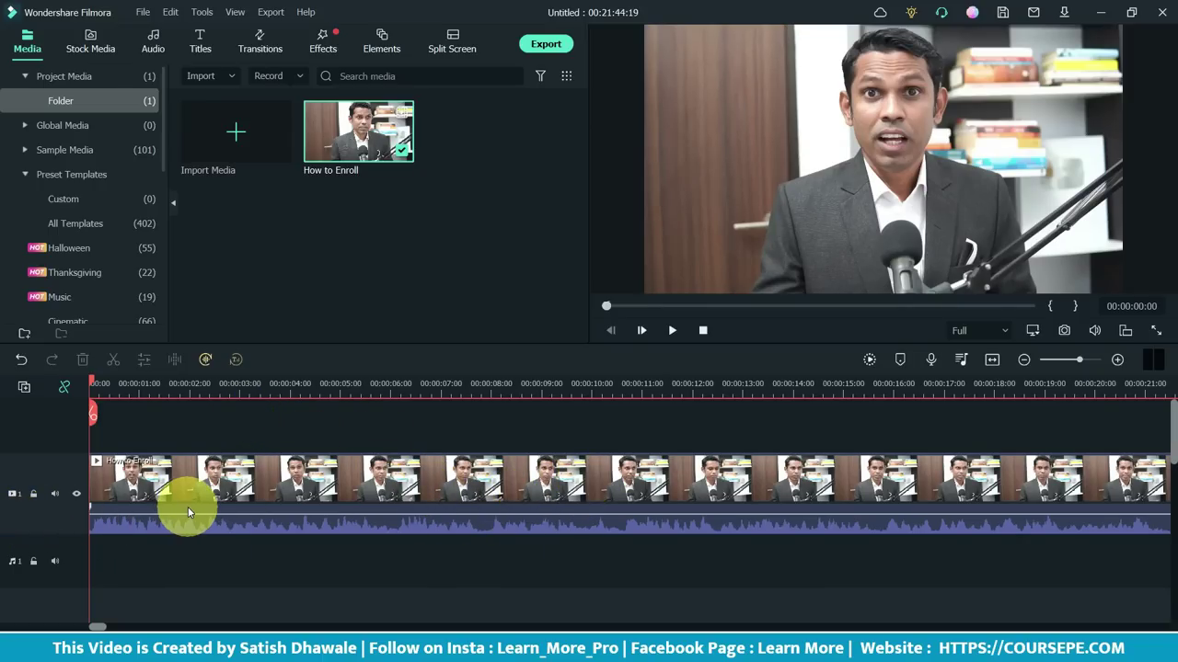
Delete the silent opening segment and move the remaining clip to the start of the track to close the gap
left_click(373, 486)
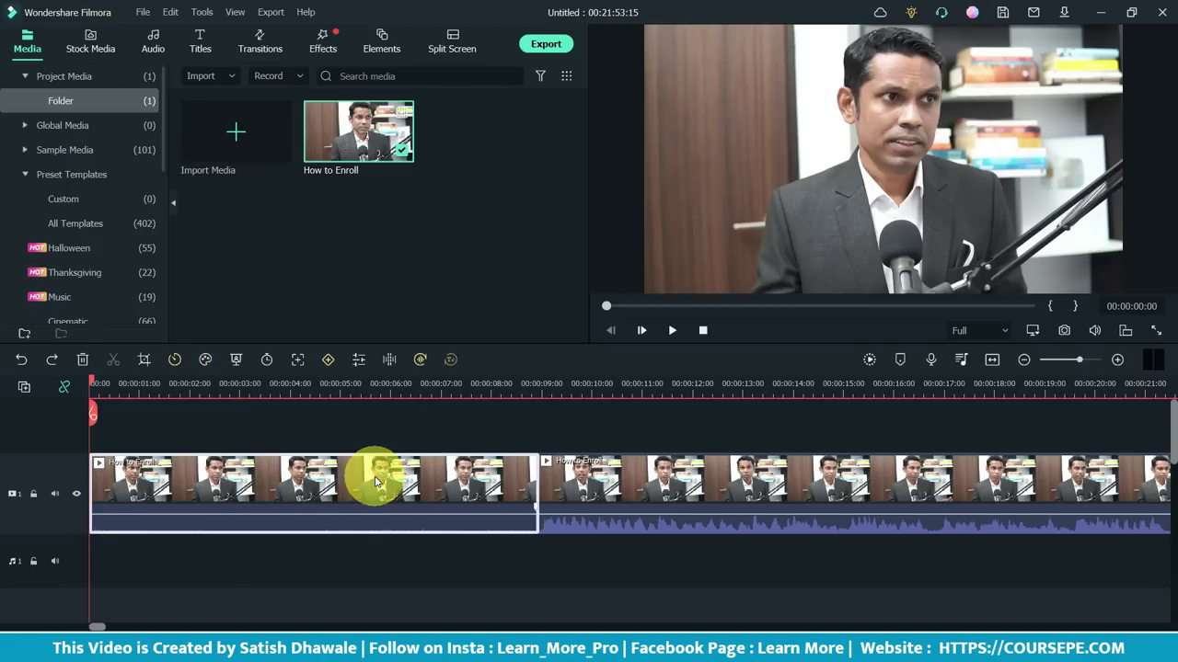
key("Delete")
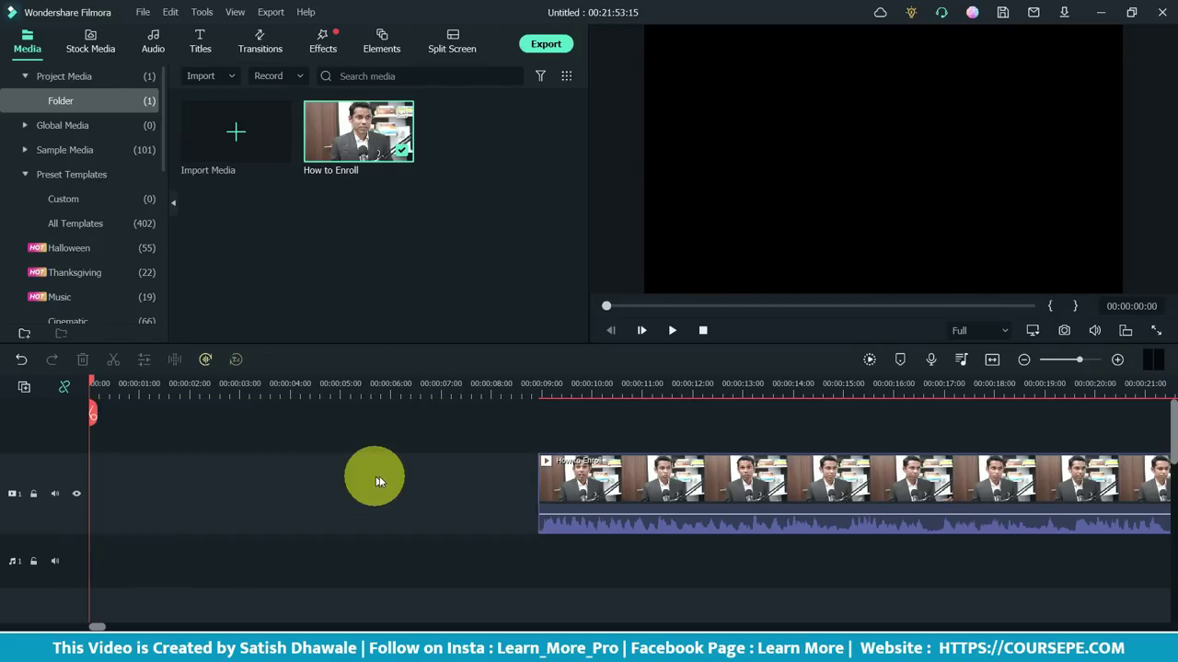
left_click_drag(664, 483, 276, 490)
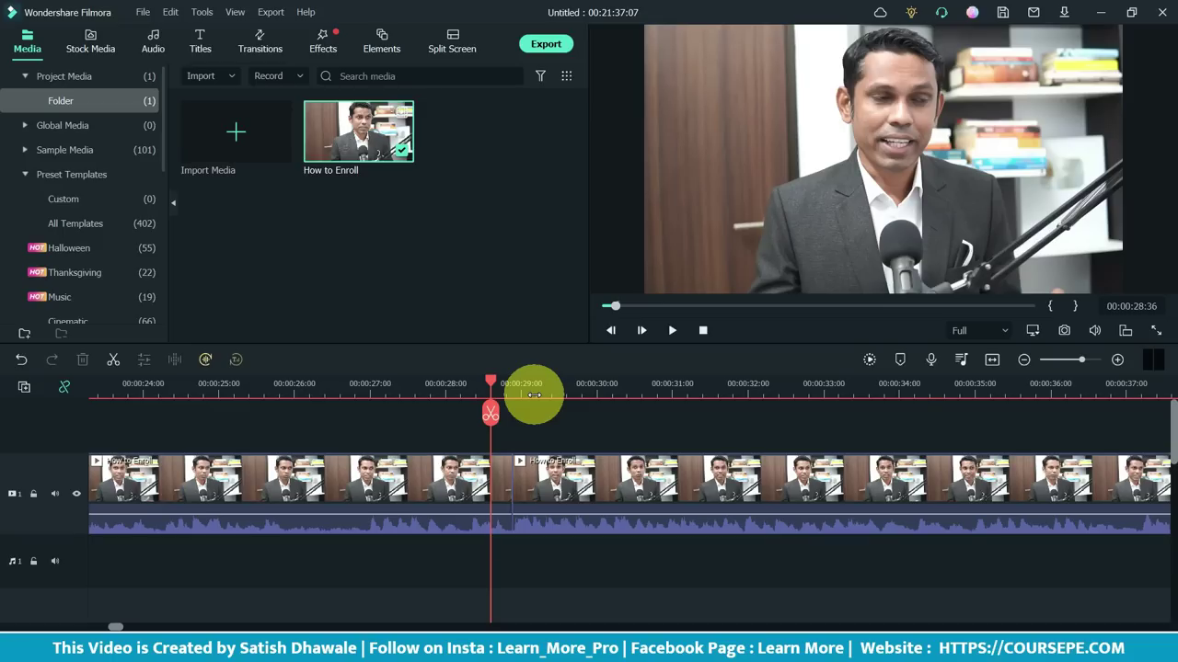
Preview the cut near 00:00:29 and apply background noise removal at Mid strength to the clip that follows it
key("space")
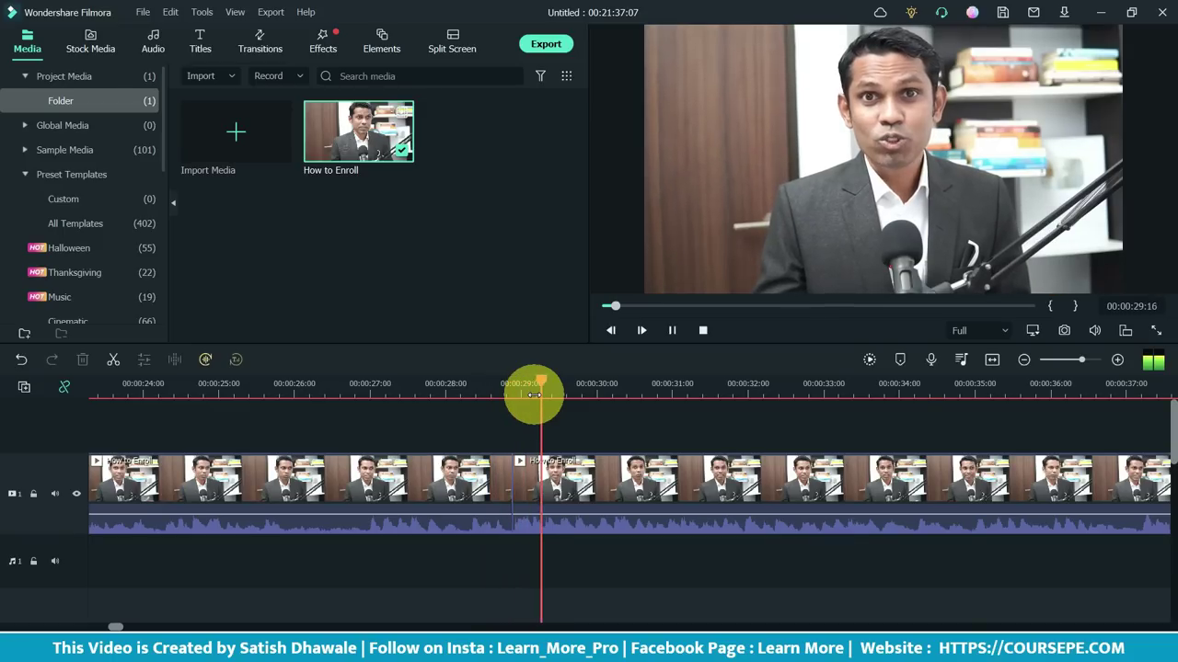
key("space")
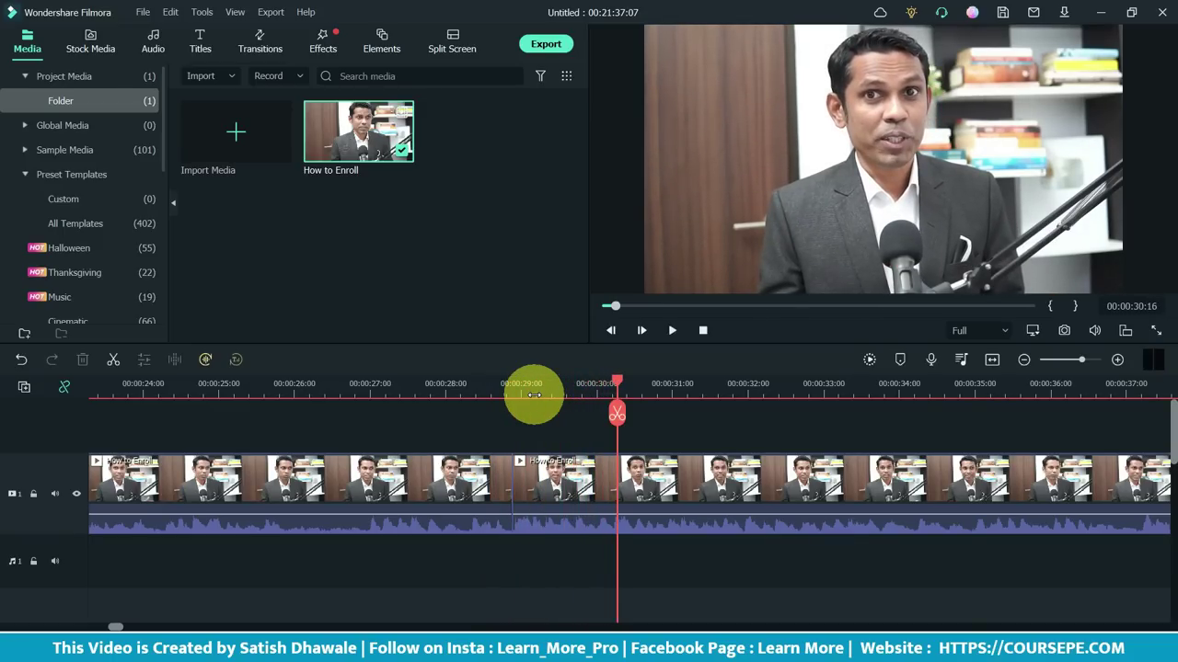
left_click(609, 486)
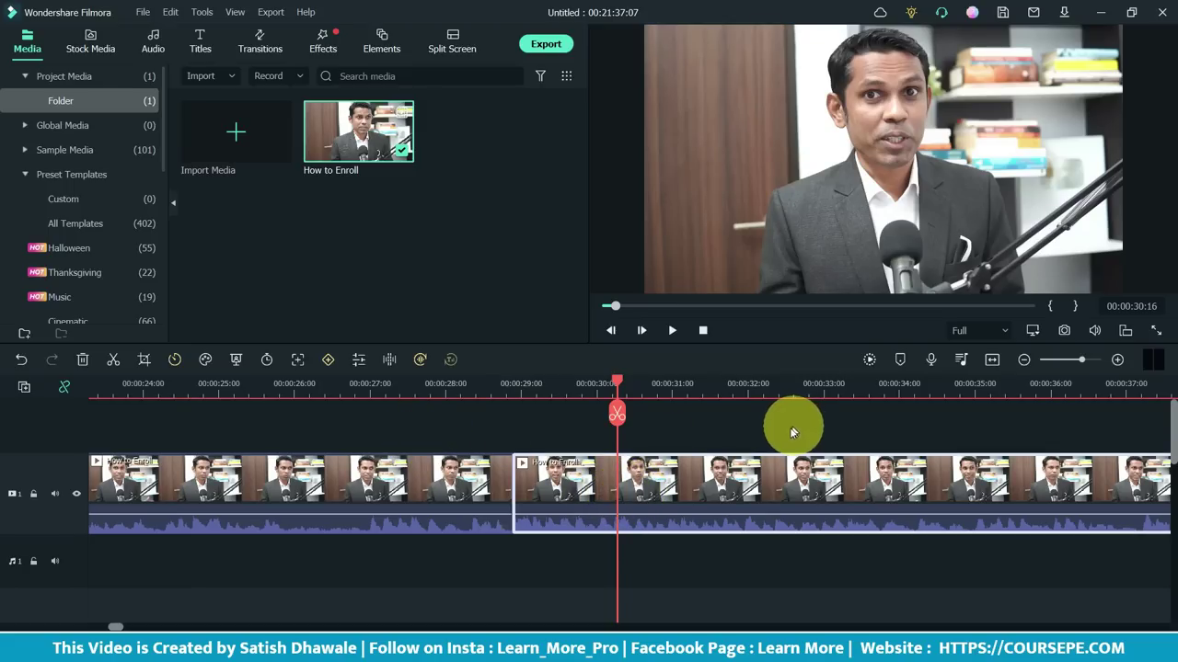
double_click(650, 486)
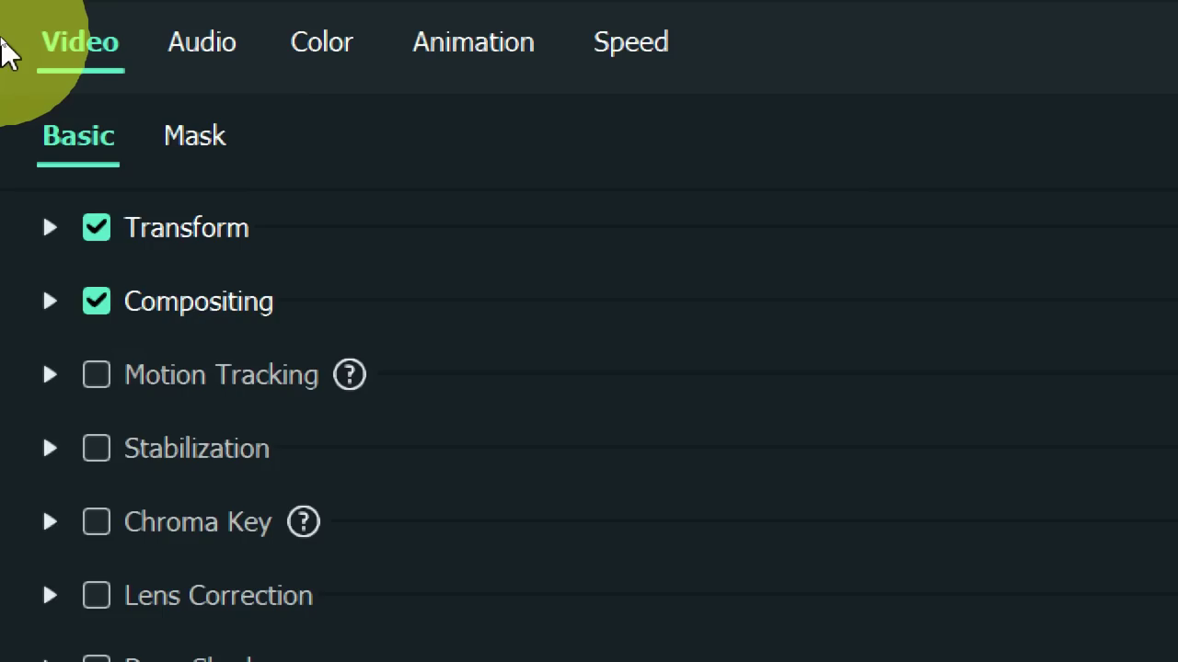
left_click(183, 43)
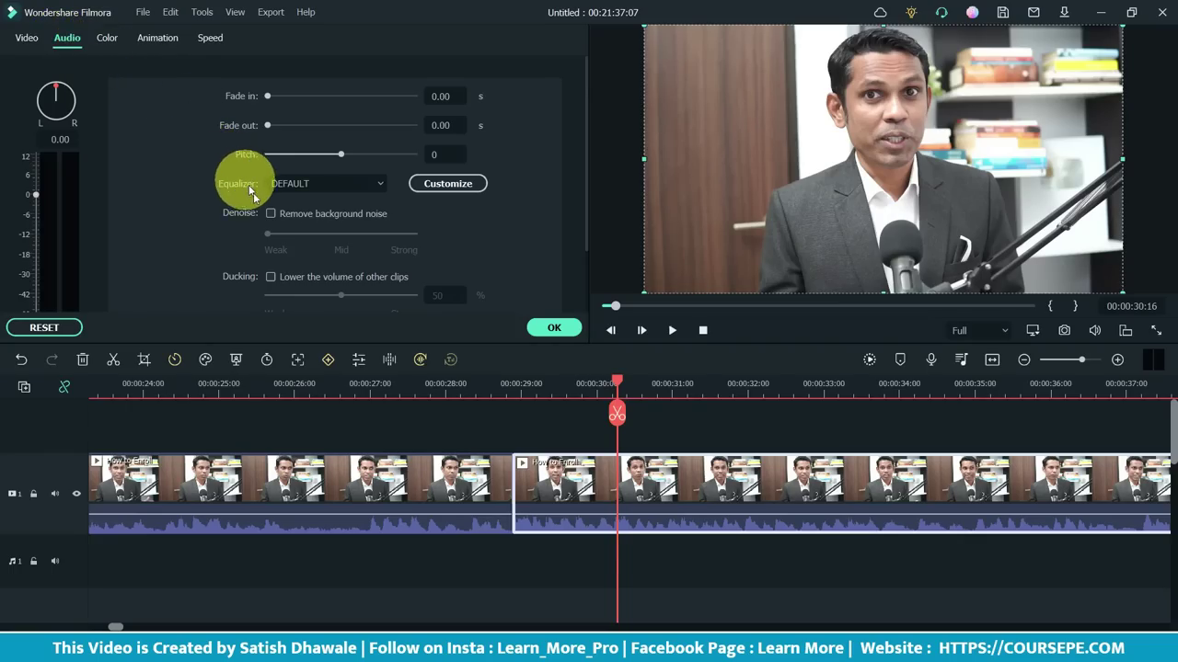
left_click(270, 214)
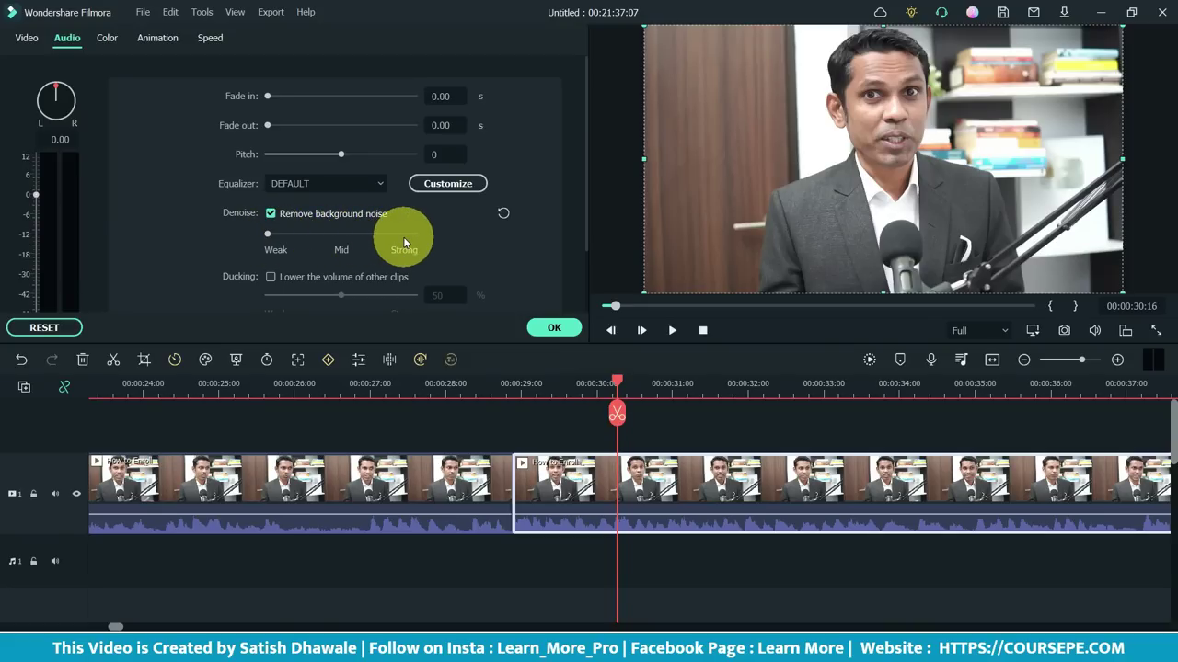
left_click_drag(268, 234, 343, 237)
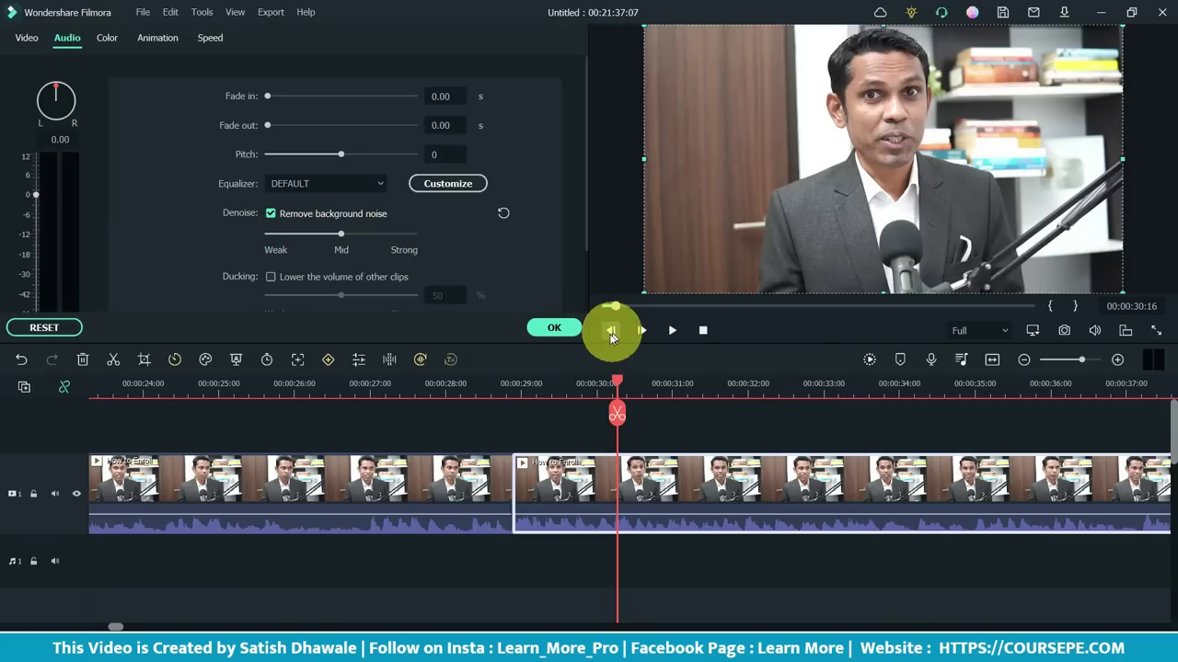
left_click(548, 327)
Play the denoised clip from near its beginning to check the cleaned audio
left_click(546, 383)
key("space")
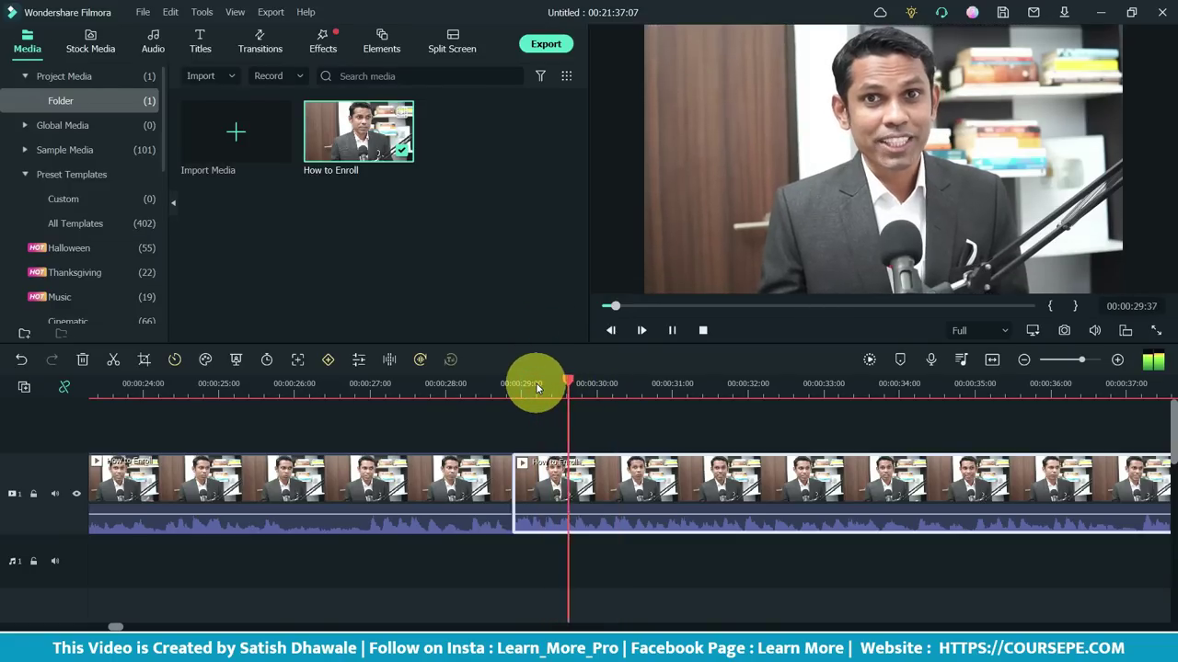
key("space")
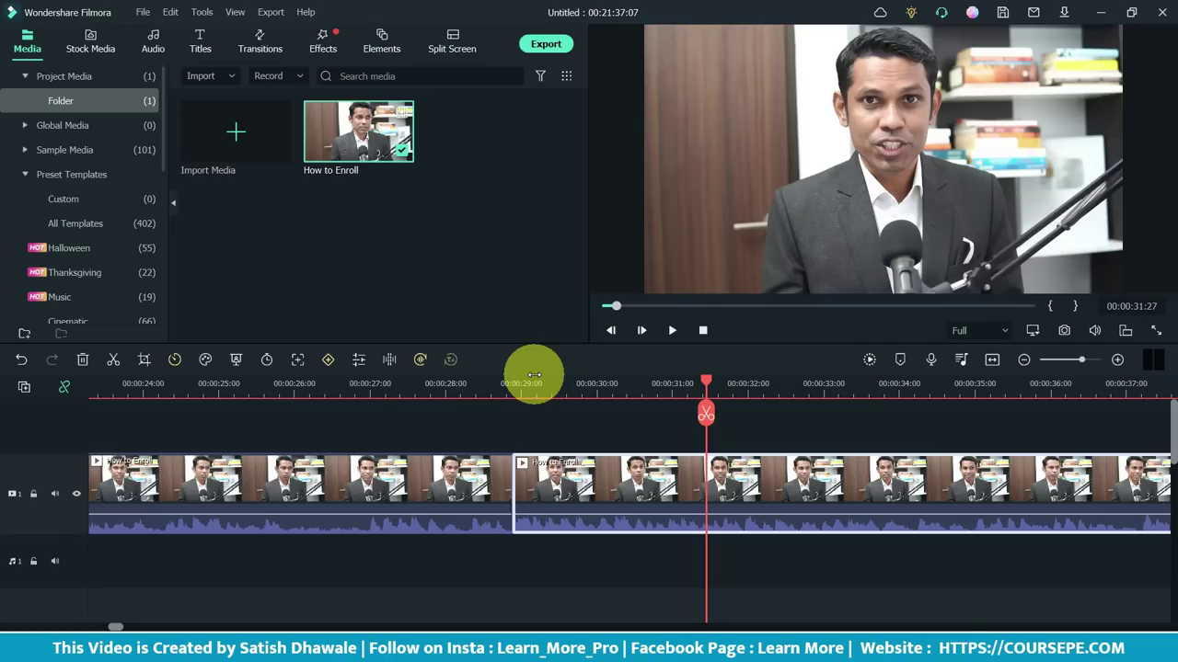
Review the audio settings of the denoised clip after the 00:00:29 cut, including fades, pitch, denoise and ducking
double_click(623, 473)
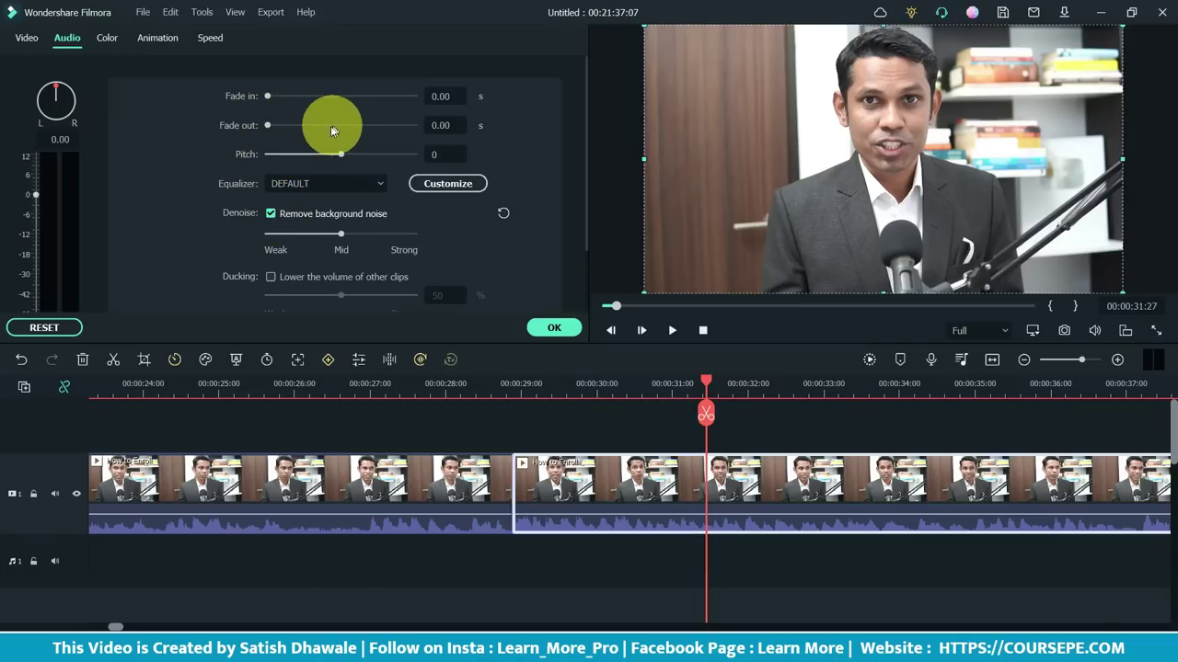
left_click(524, 393)
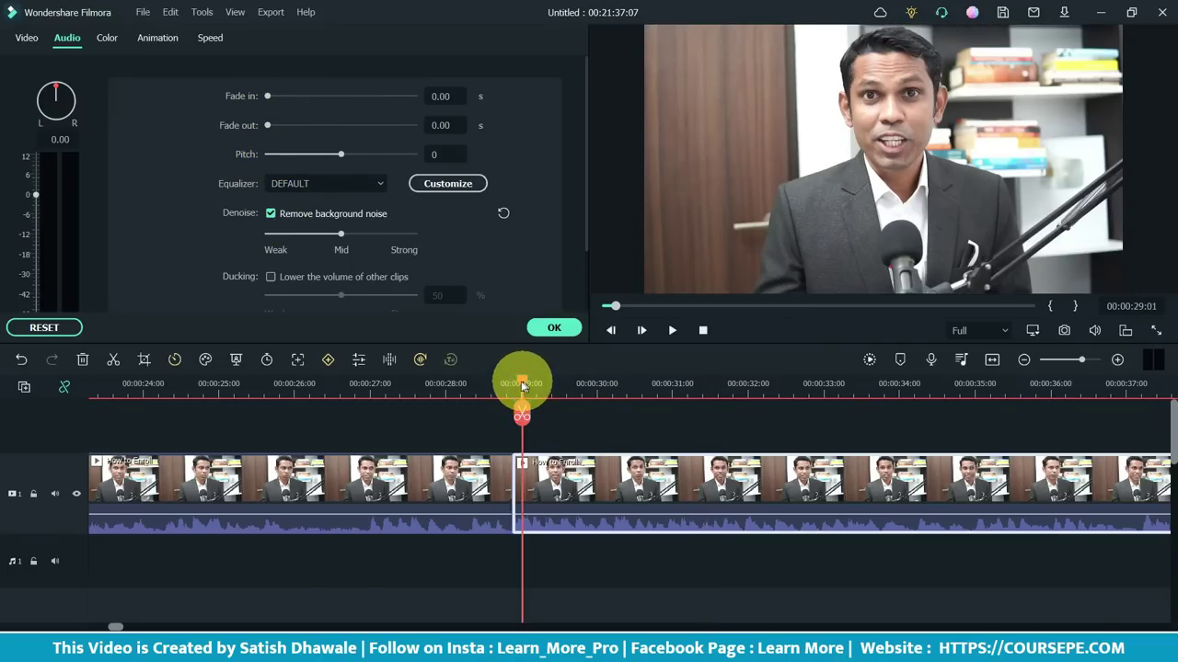
left_click_drag(525, 397, 530, 394)
mouse_move(274, 98)
left_mouse_down()
mouse_move(305, 100)
mouse_move(267, 96)
left_mouse_up()
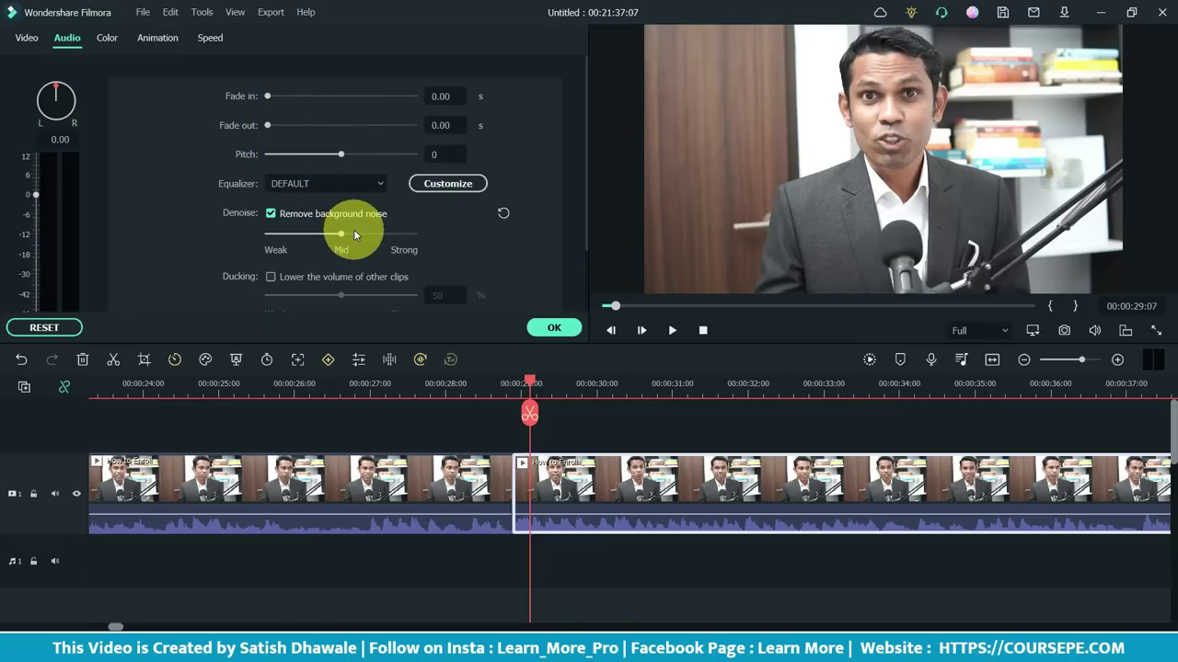
scroll(350, 235, "down", 1)
left_click(550, 331)
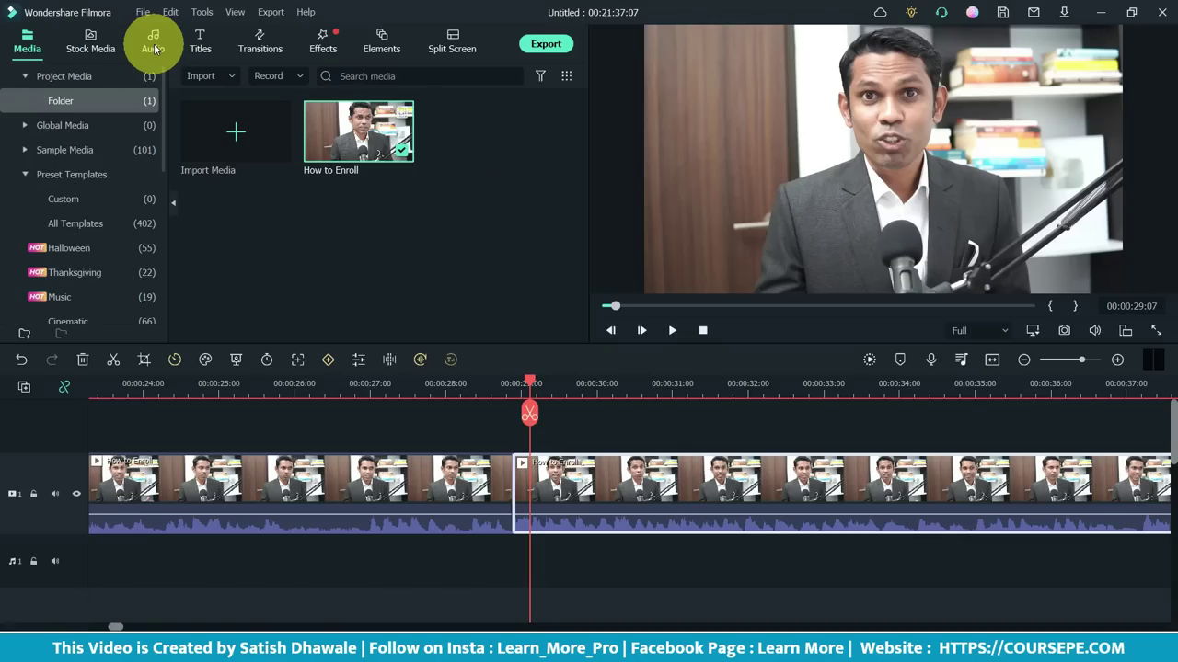
Import the Madam Wahala Beat mp3 from the Raw Videos folder into the My Music audio library
left_click(155, 49)
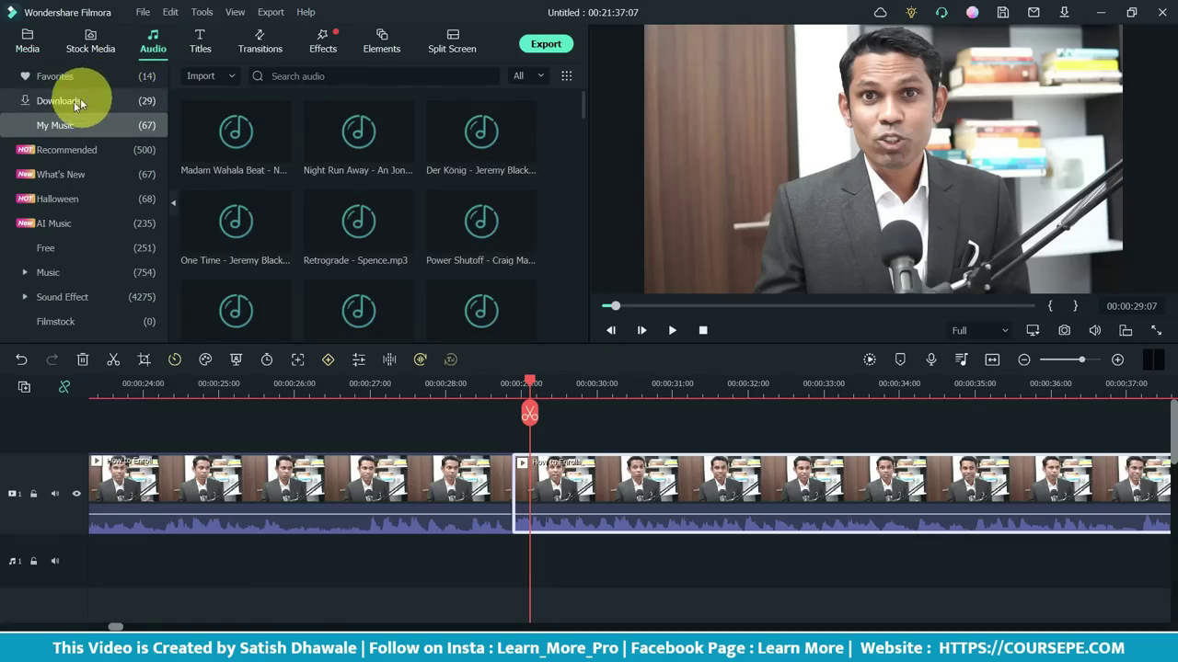
left_click(207, 78)
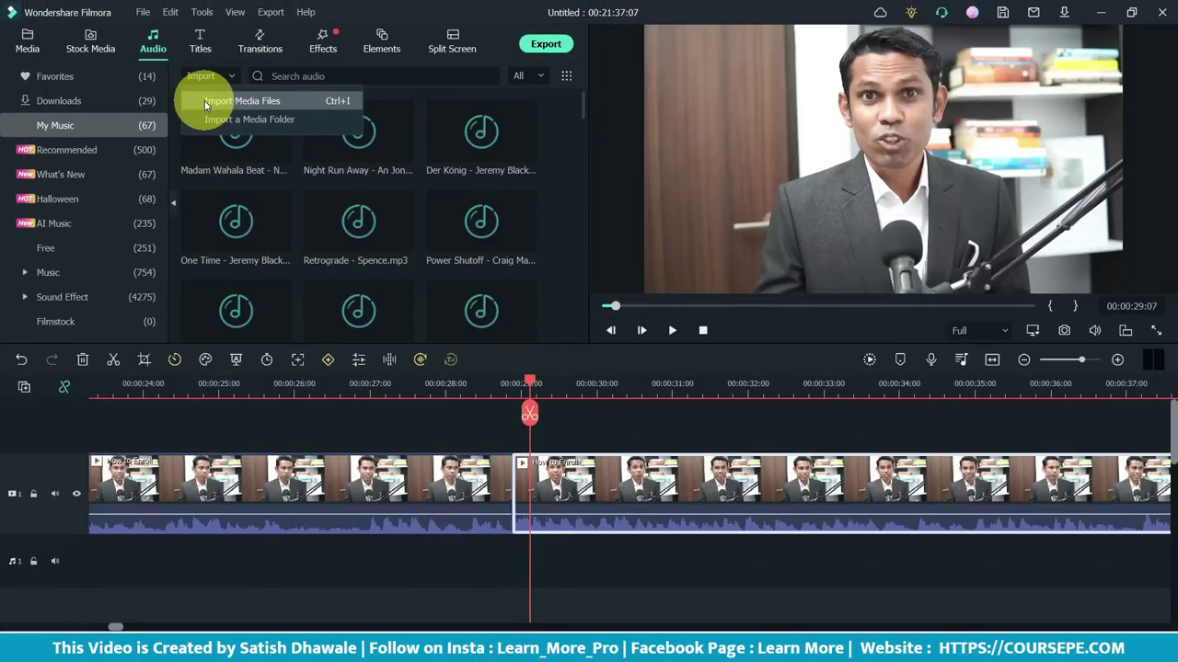
left_click(204, 102)
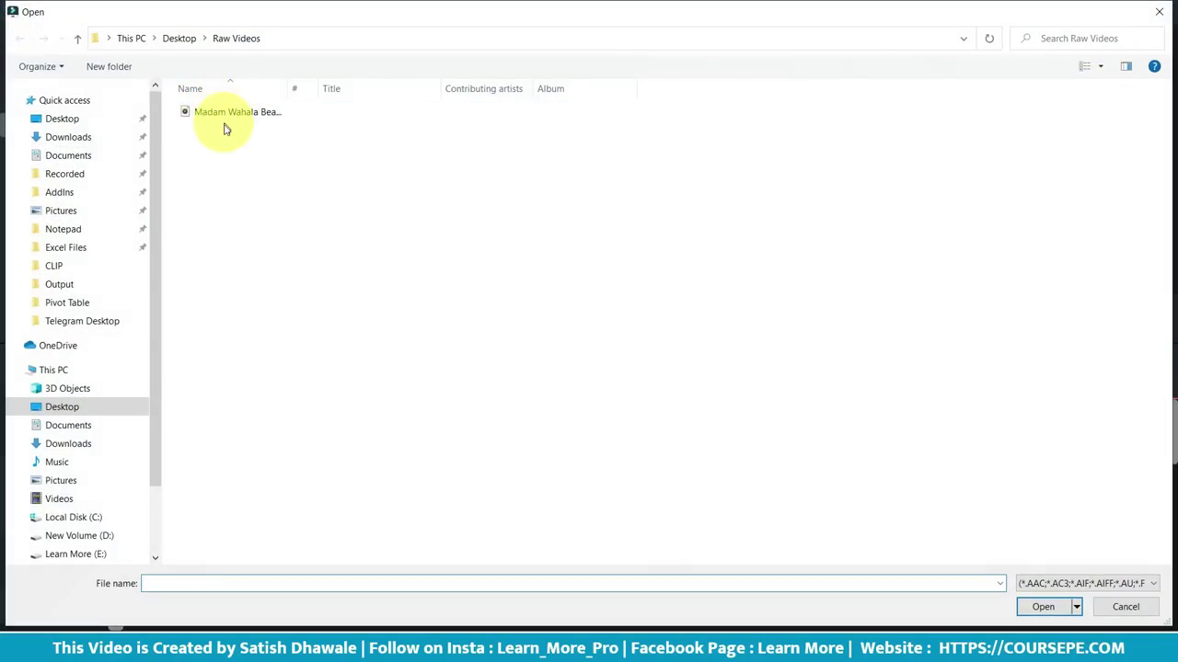
left_click(218, 122)
left_click(239, 115)
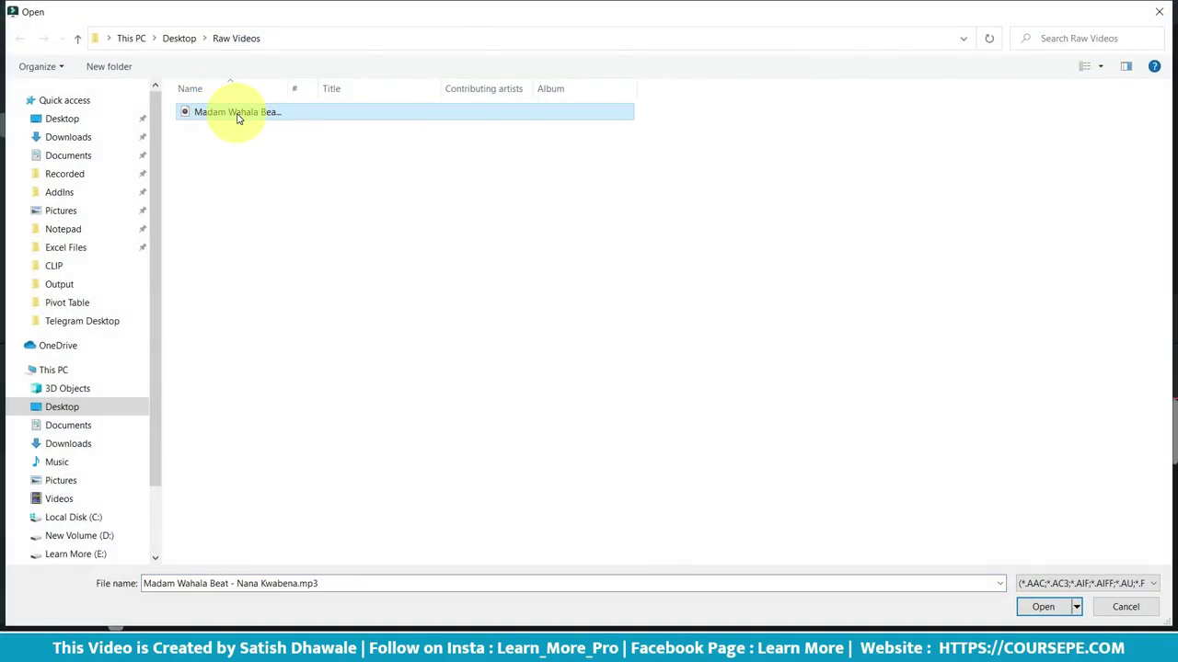
left_click(1042, 607)
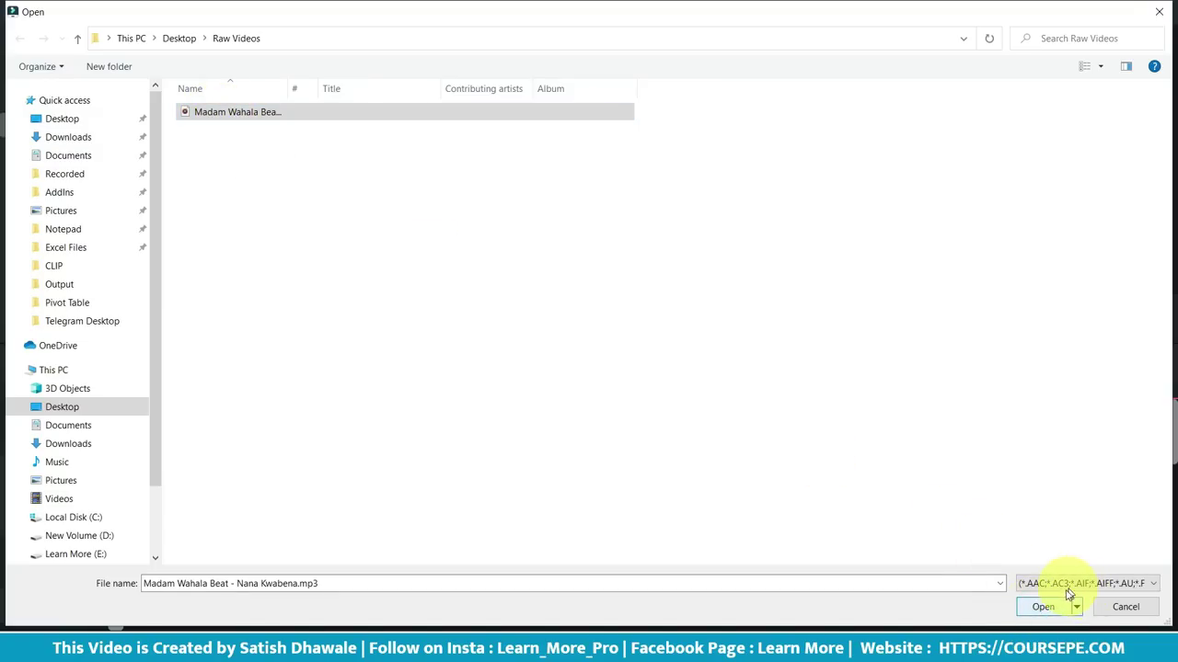
left_click(1044, 606)
Preview the Madam Wahala Beat track and look through the Music and Downloads audio categories before returning to My Music
mouse_move(471, 211)
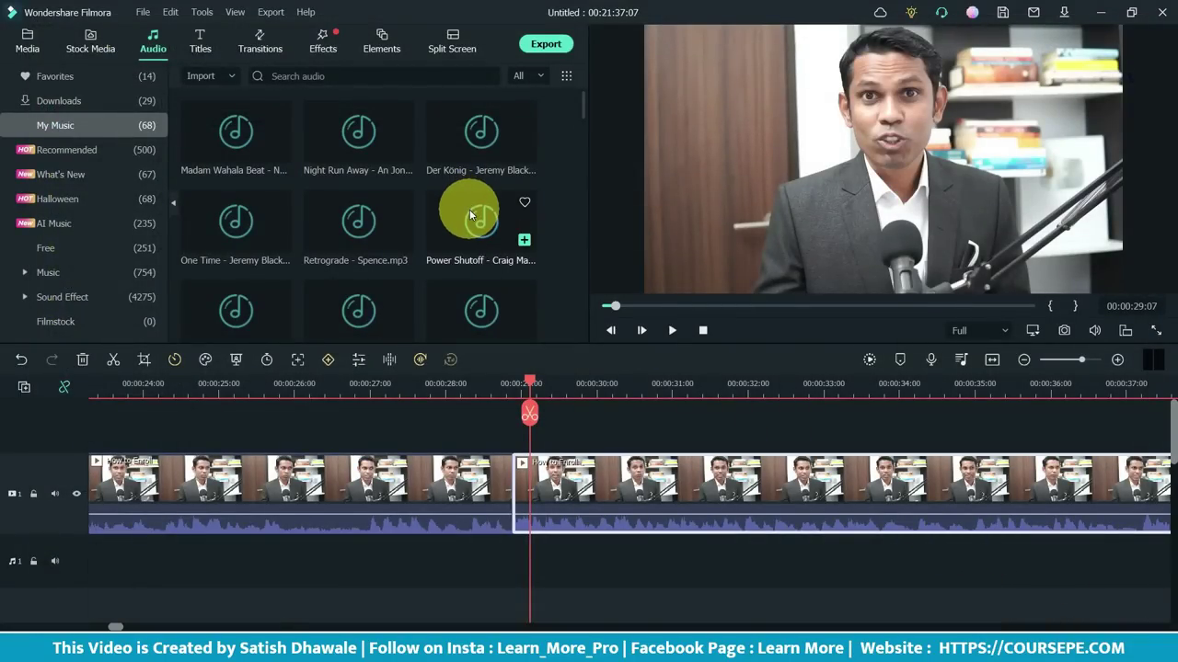
double_click(212, 149)
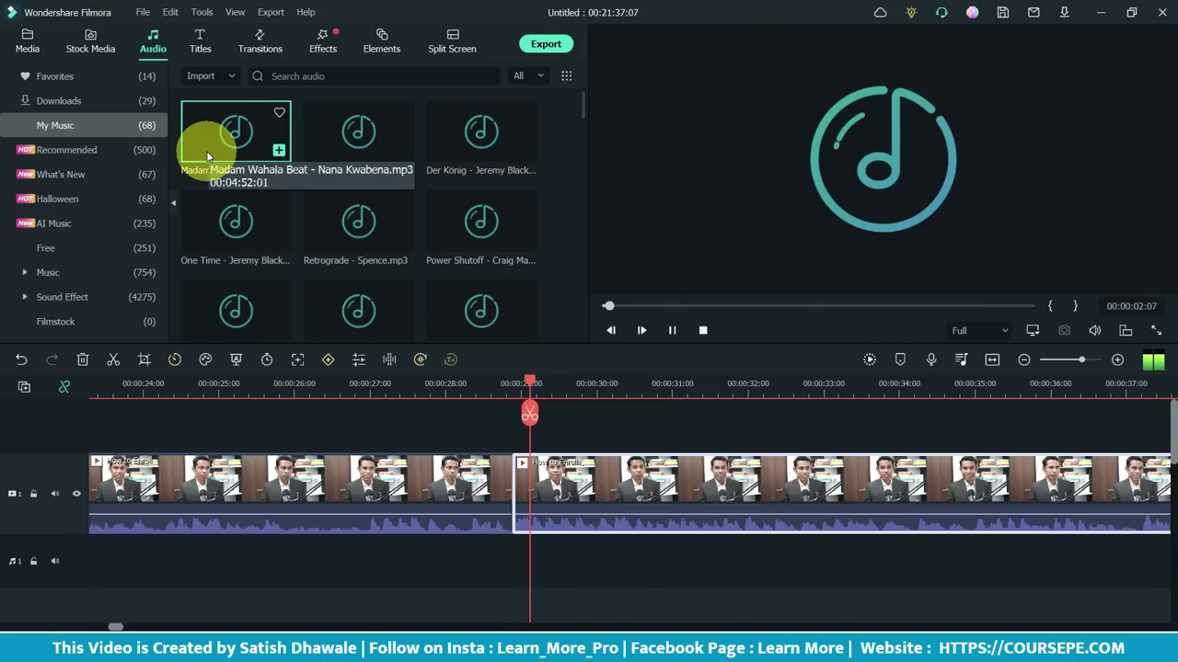
key("space")
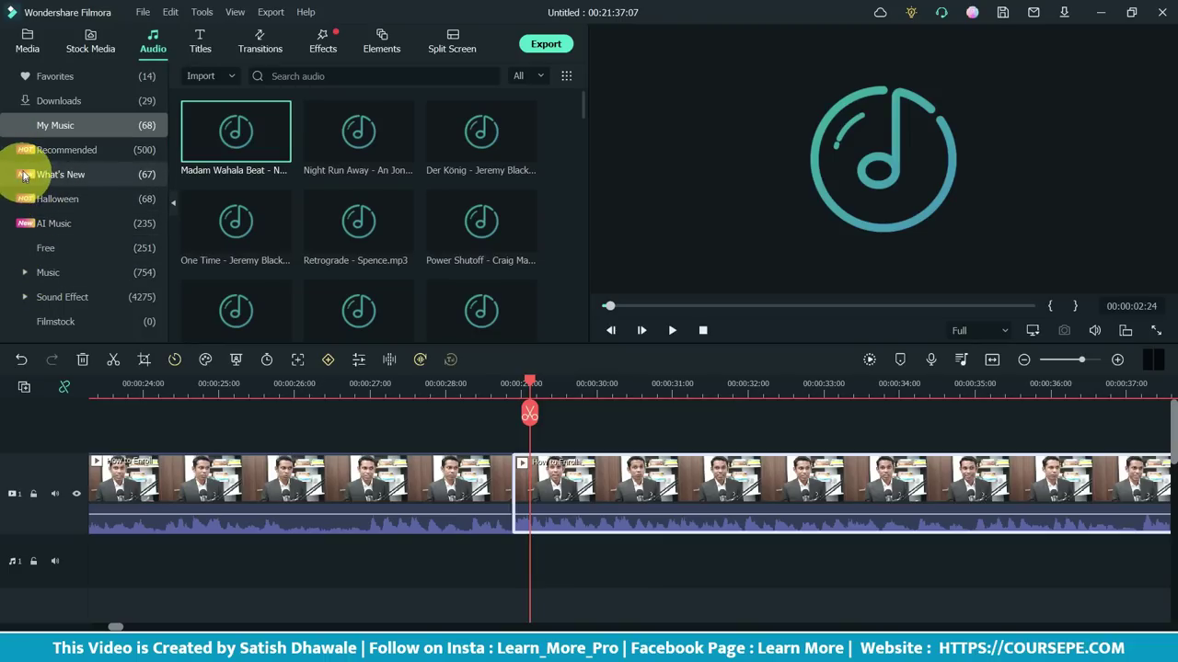
left_click(50, 292)
left_click(48, 272)
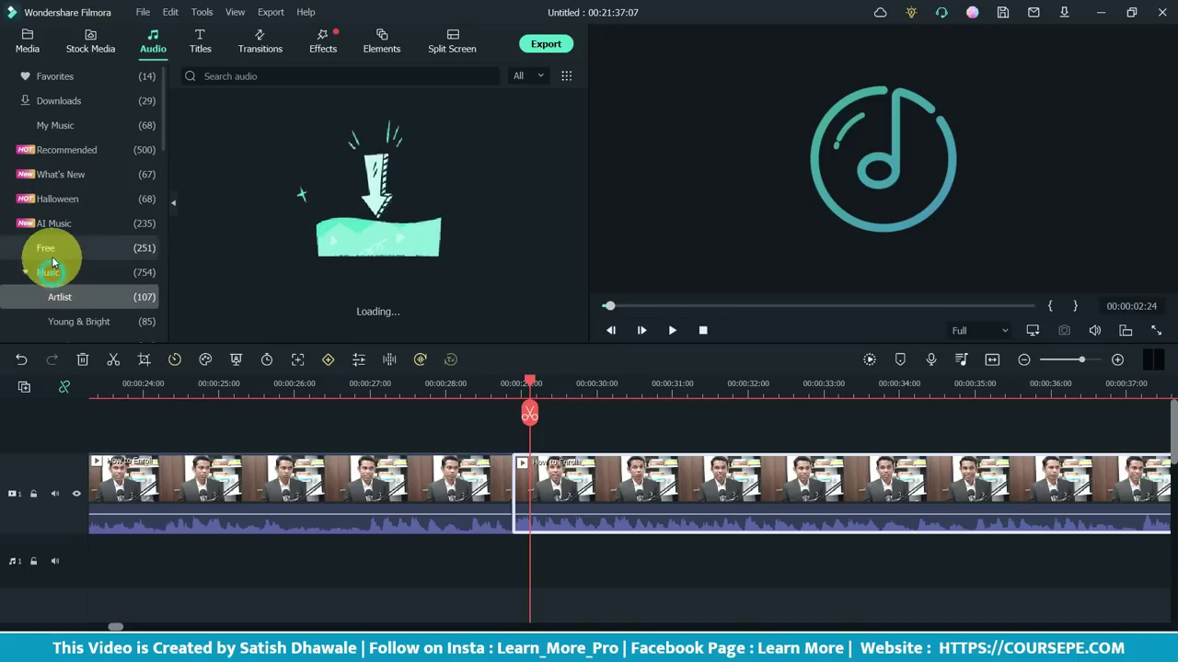
left_click(58, 103)
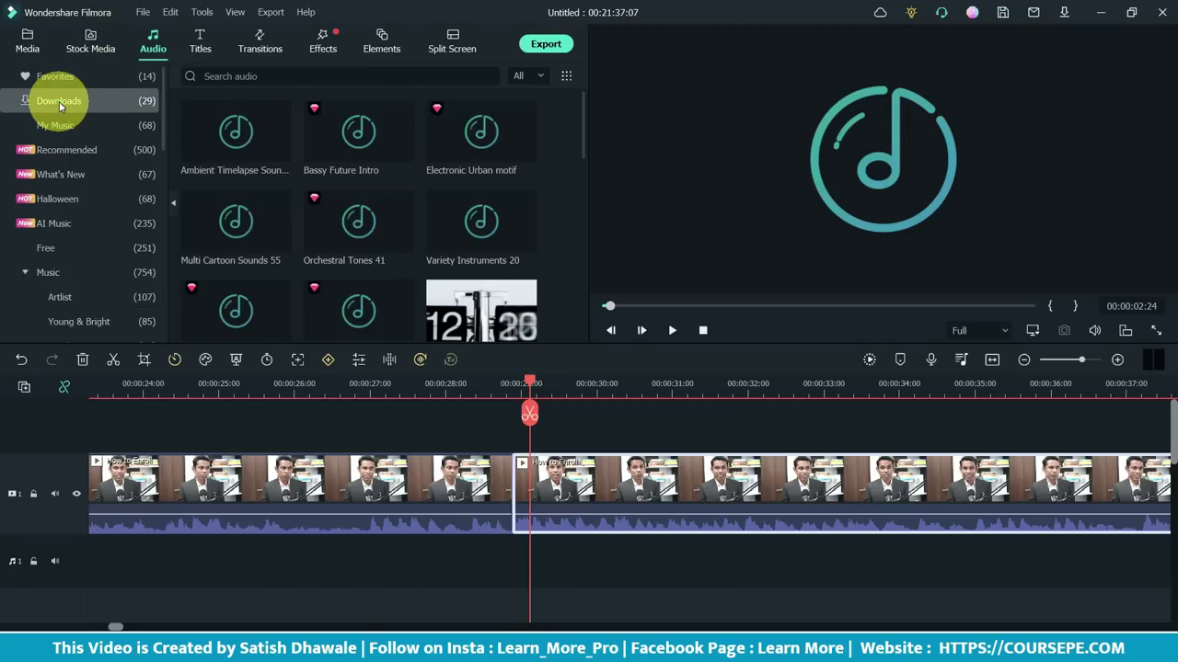
left_click(129, 123)
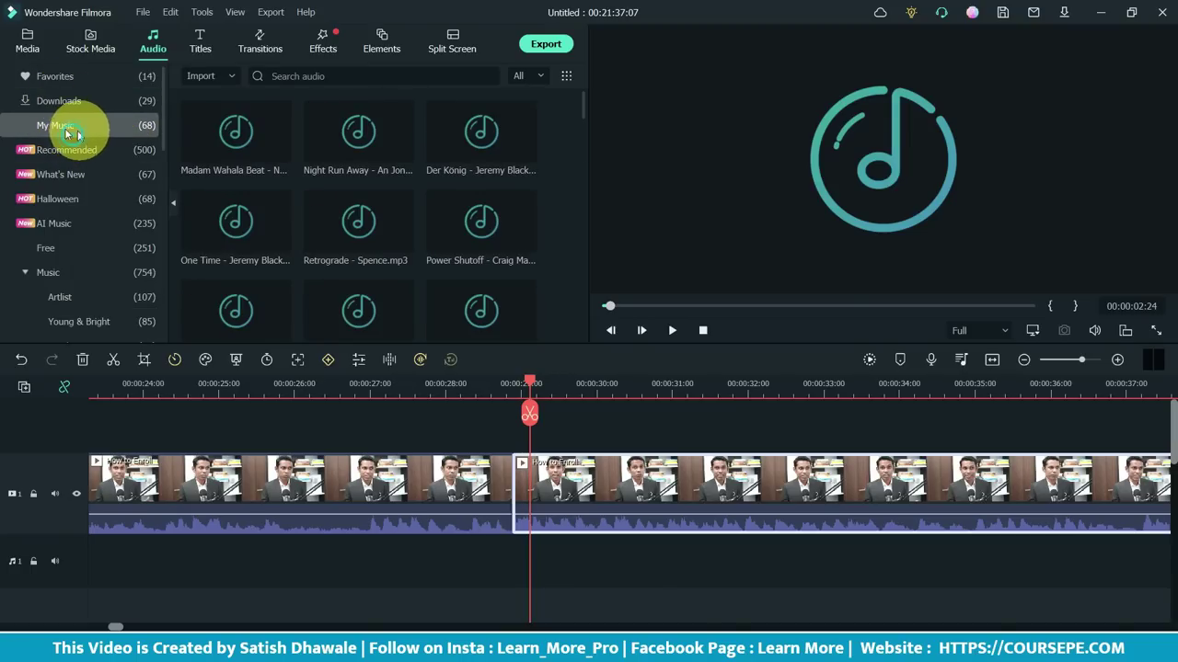
Add Madam Wahala Beat to audio track 1, aligned with the start of the denoised clip, and play the mix
mouse_move(203, 148)
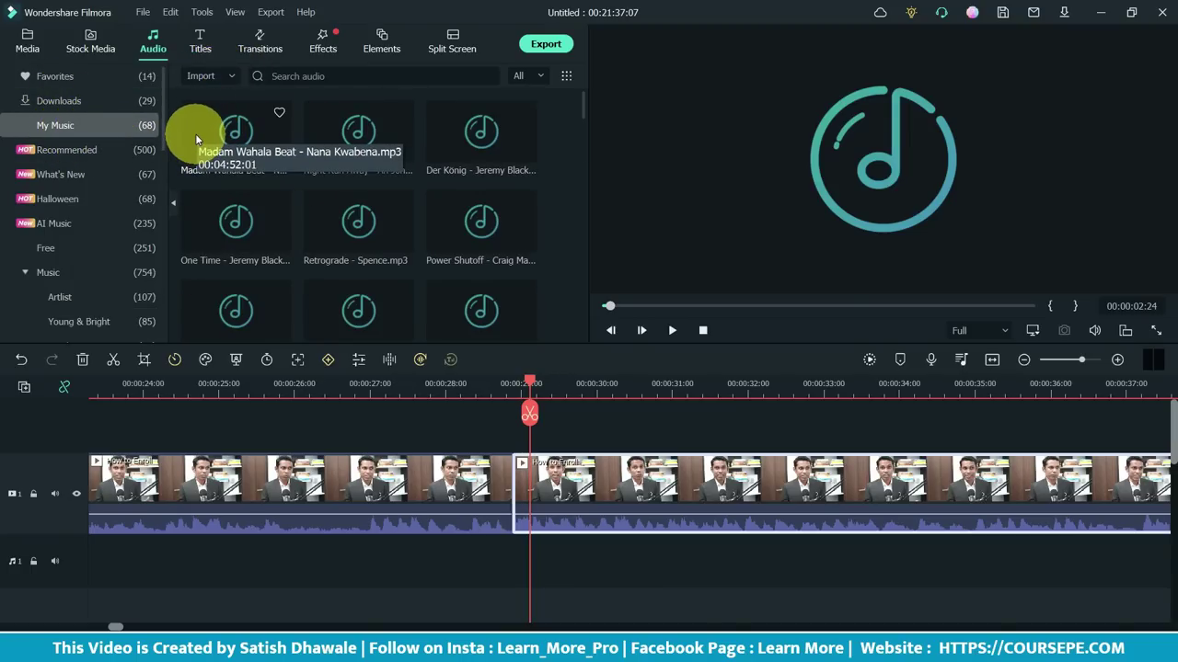
left_click_drag(197, 131, 550, 556)
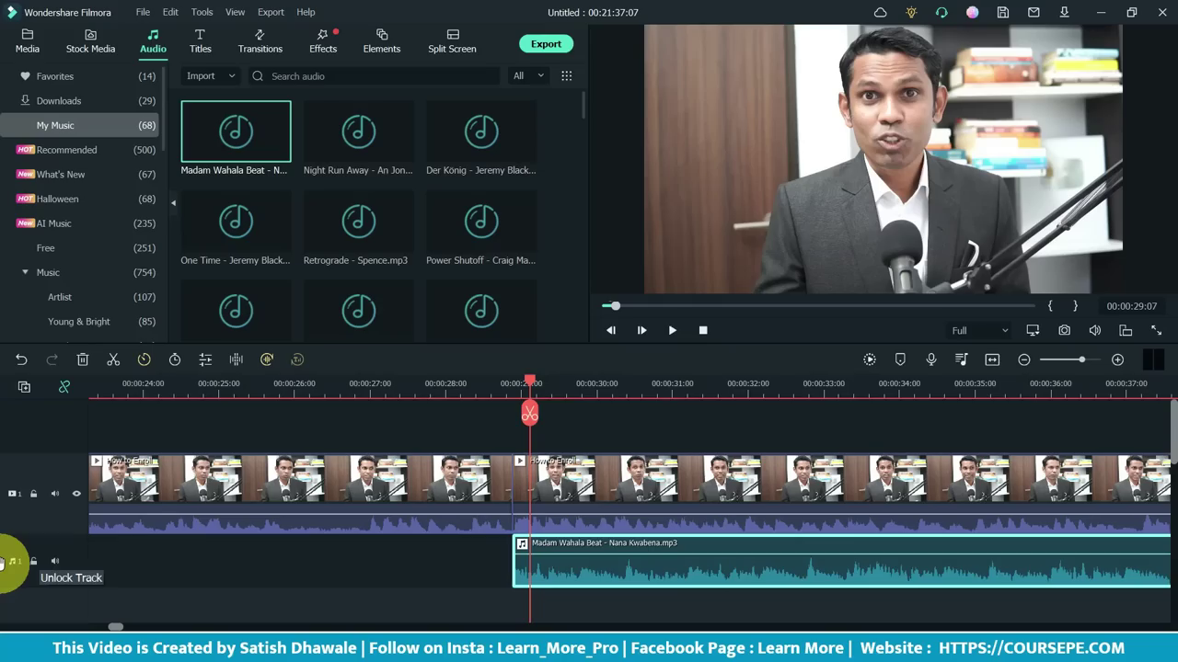
left_click(515, 386)
key("space")
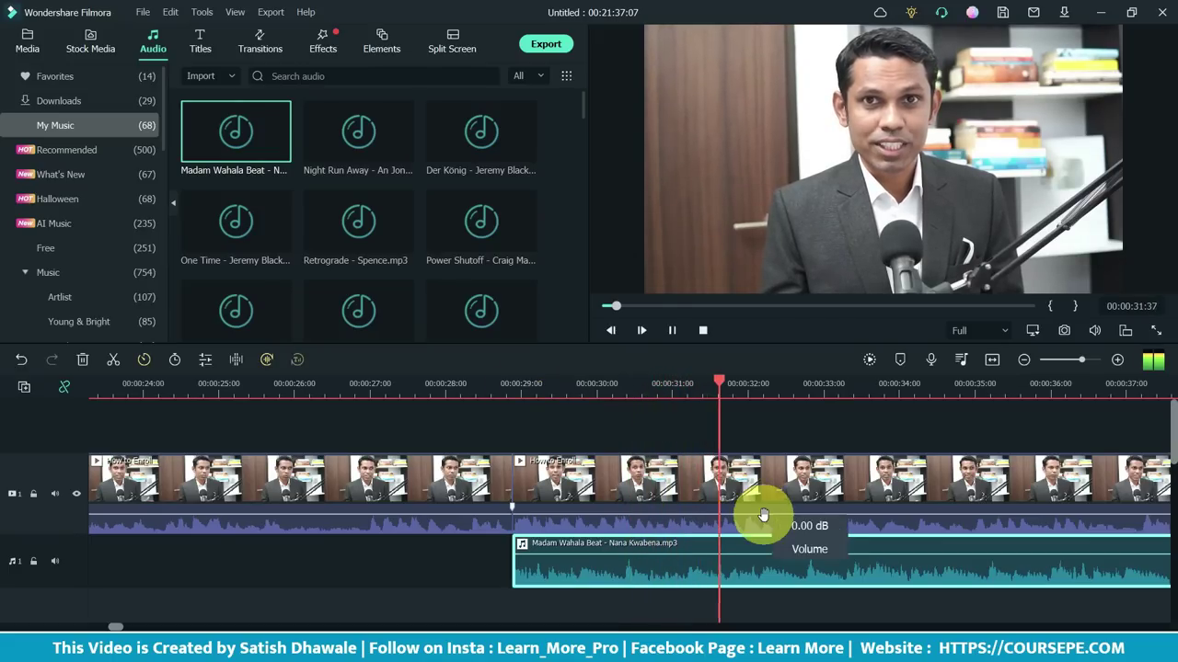
key("space")
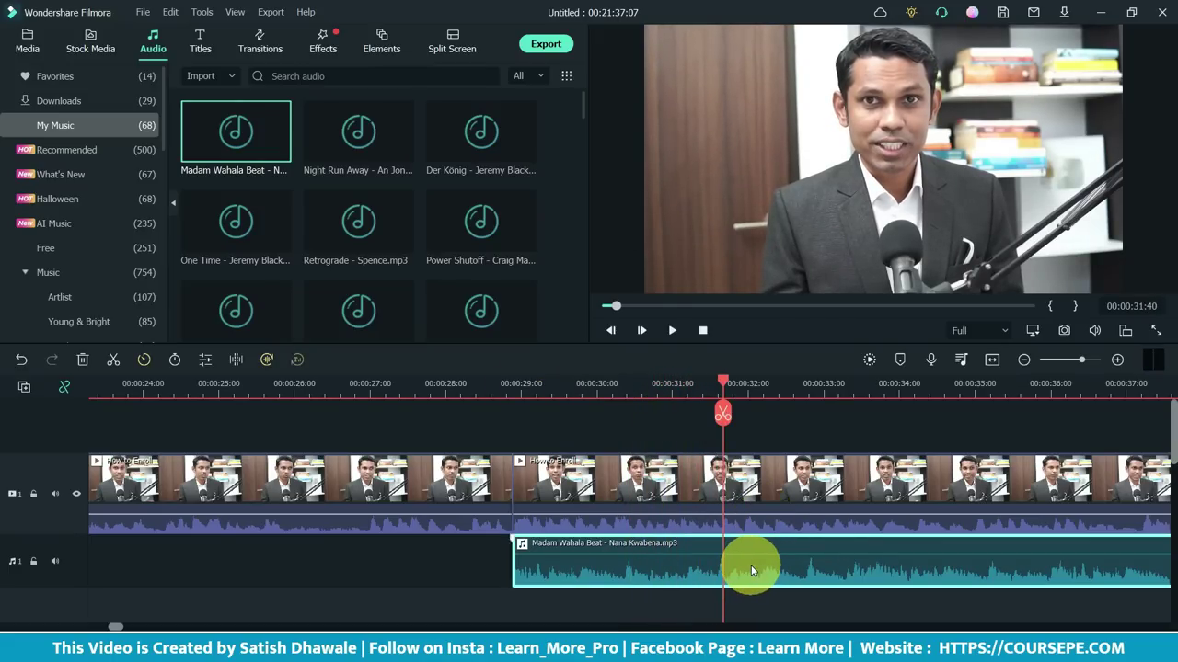
Lower the background music's volume to -5.61 dB and play the mix from the start of the music
double_click(750, 570)
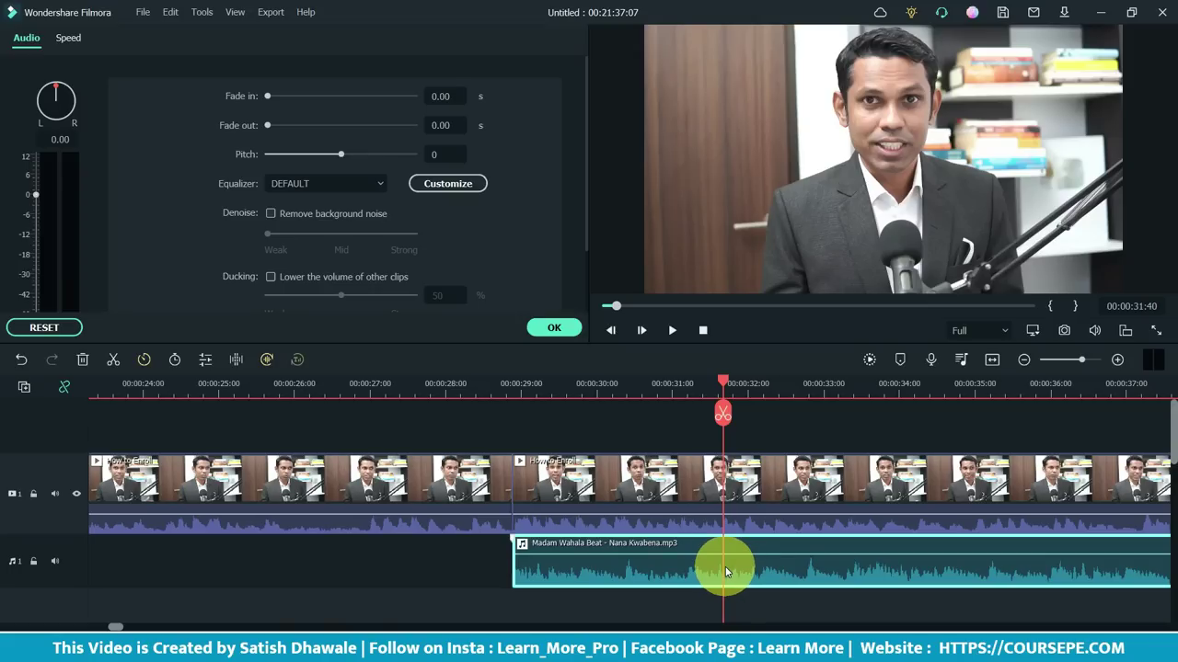
scroll(39, 204, "down", 2)
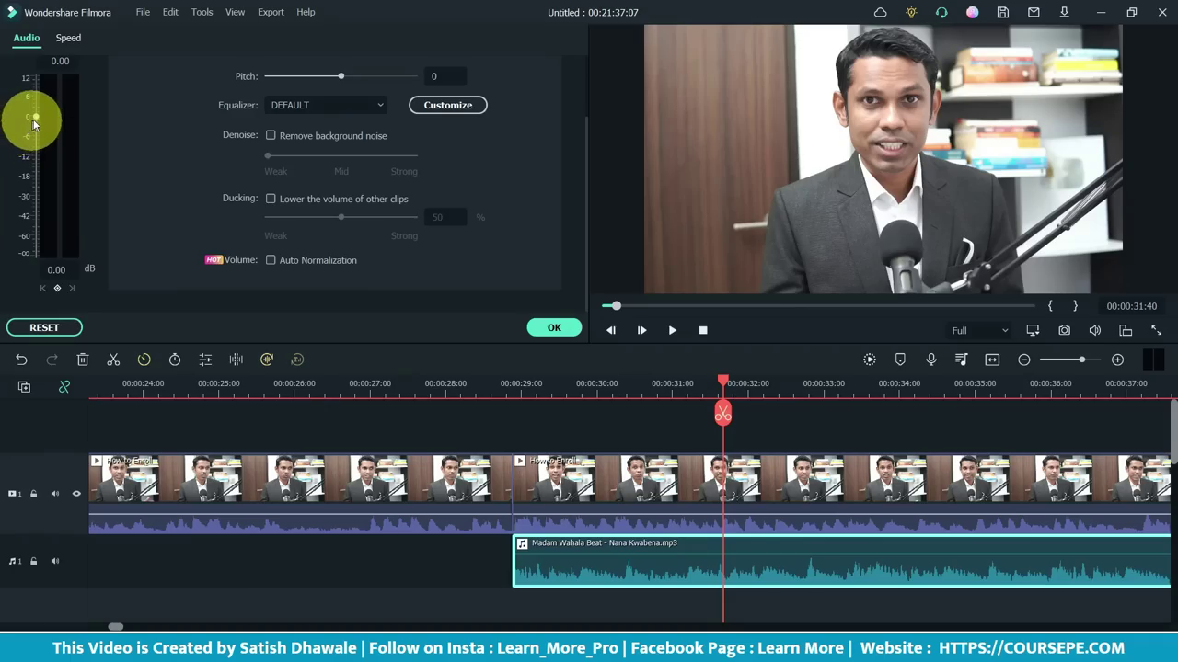
left_click_drag(34, 116, 35, 135)
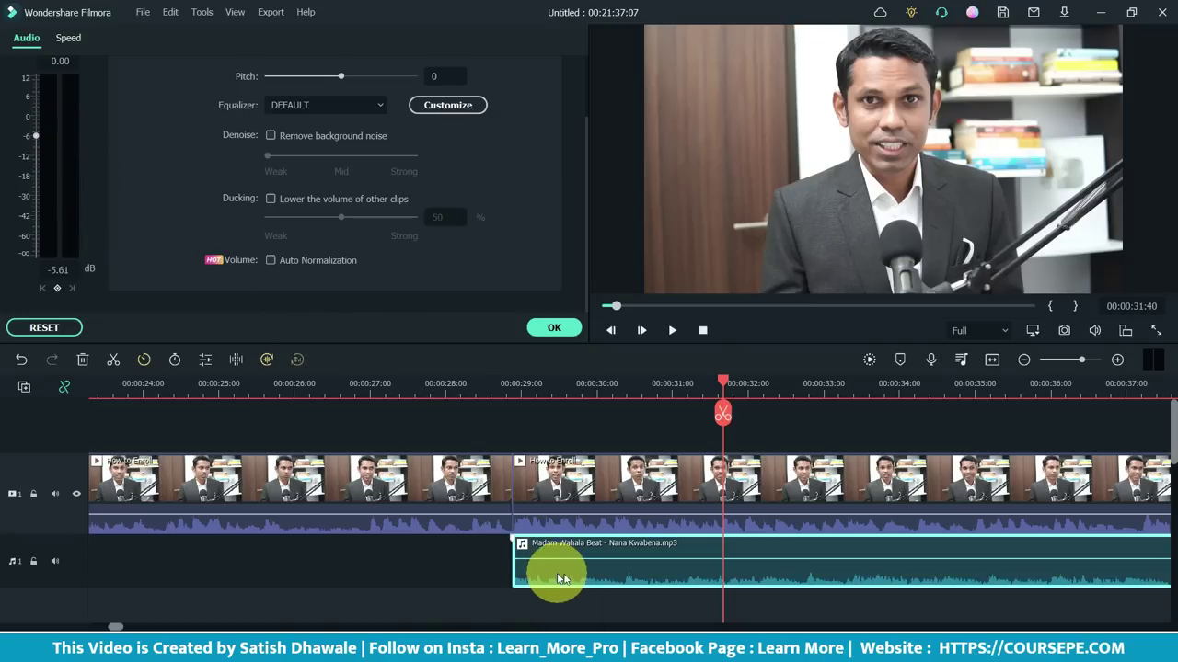
left_click(517, 389)
key("space")
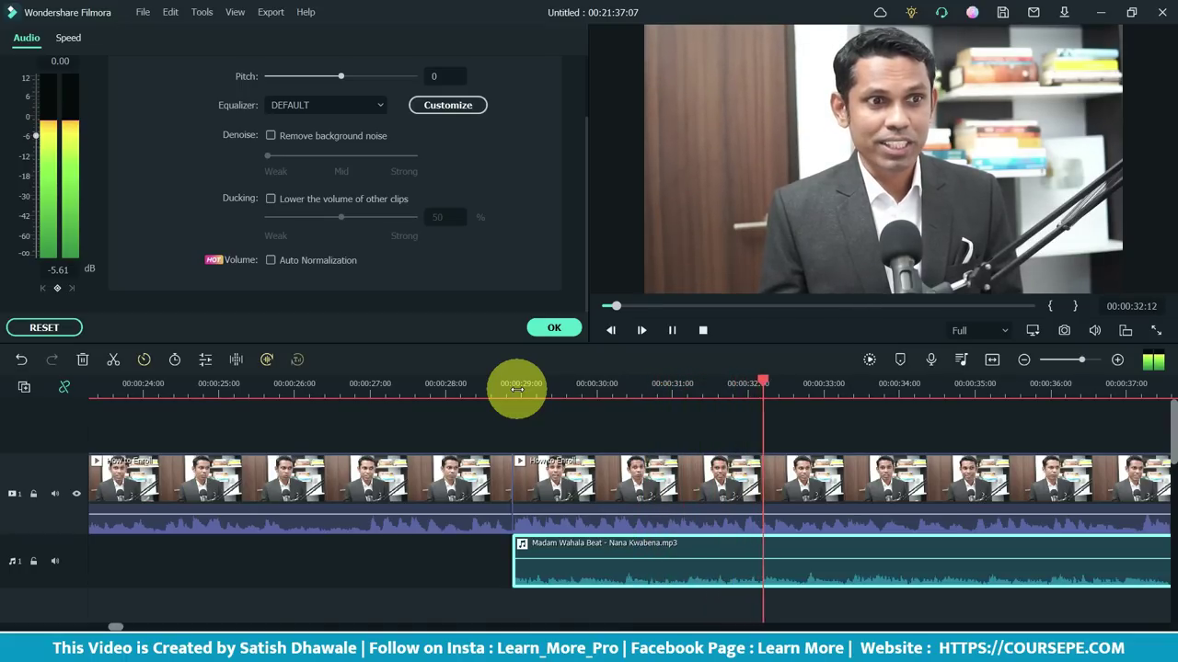
key("space")
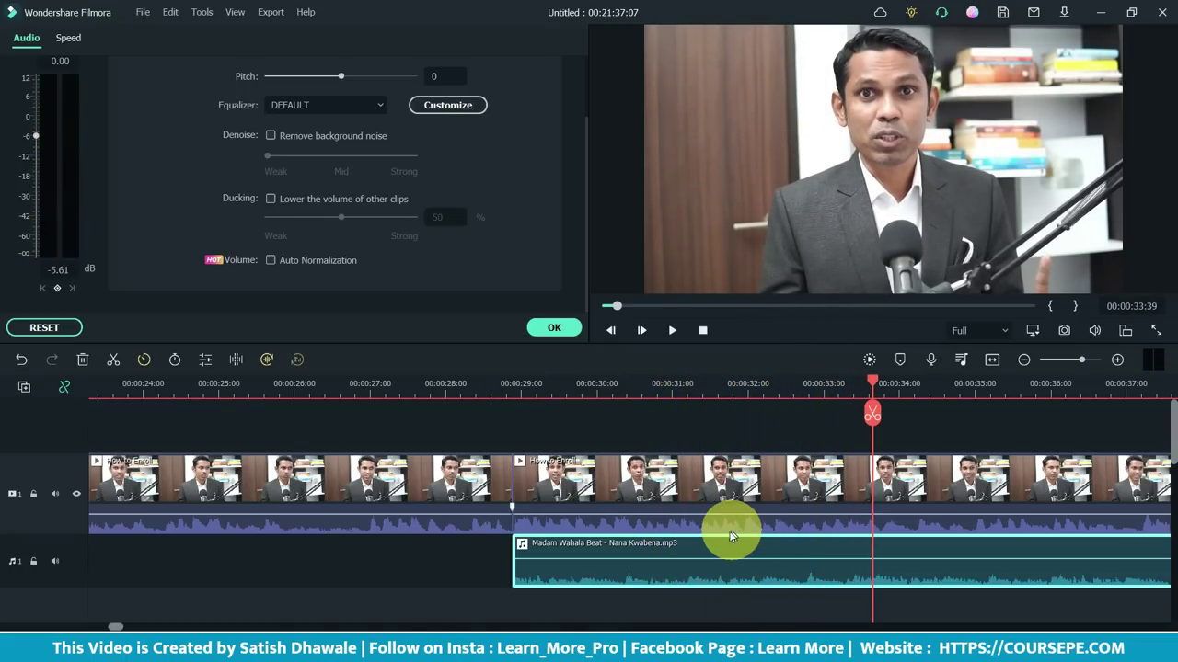
mouse_move(726, 558)
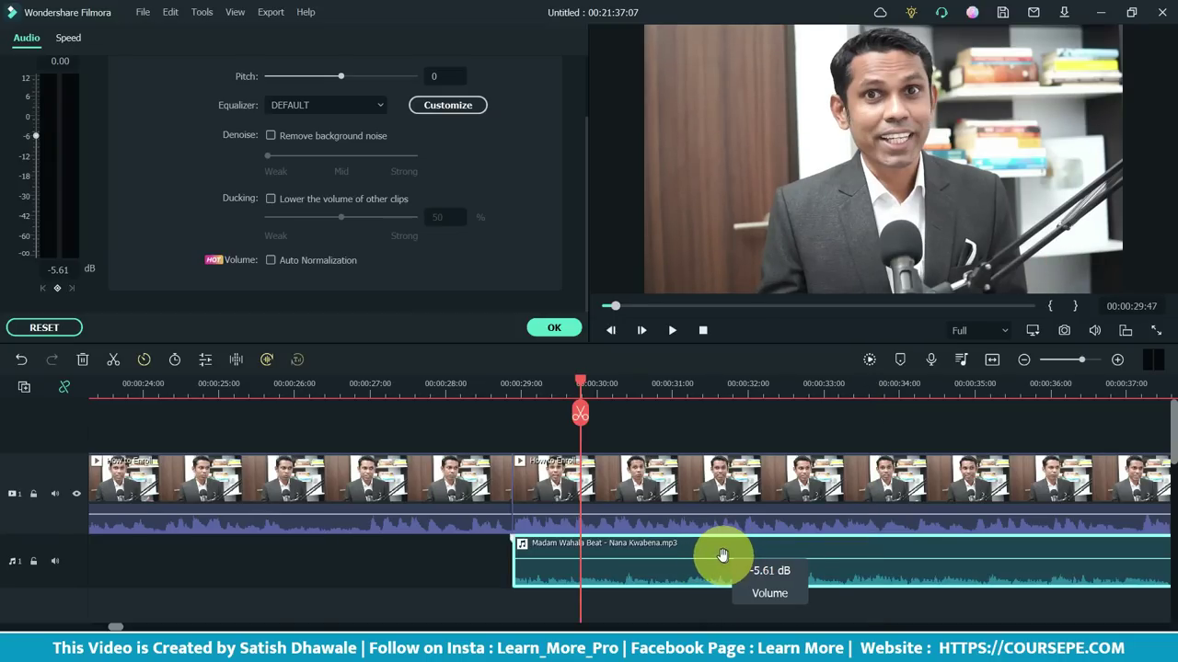
Delete the video segment before the music and close the gap so the denoised clip and music start at 00:00:00
left_click(420, 480)
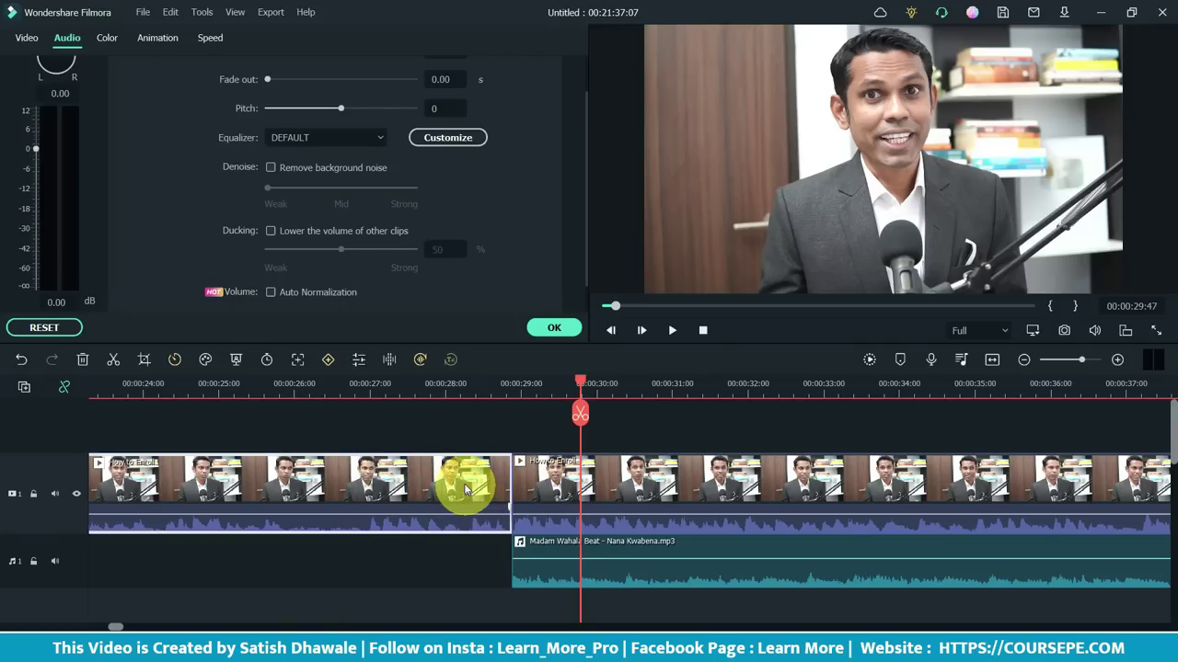
key("Delete")
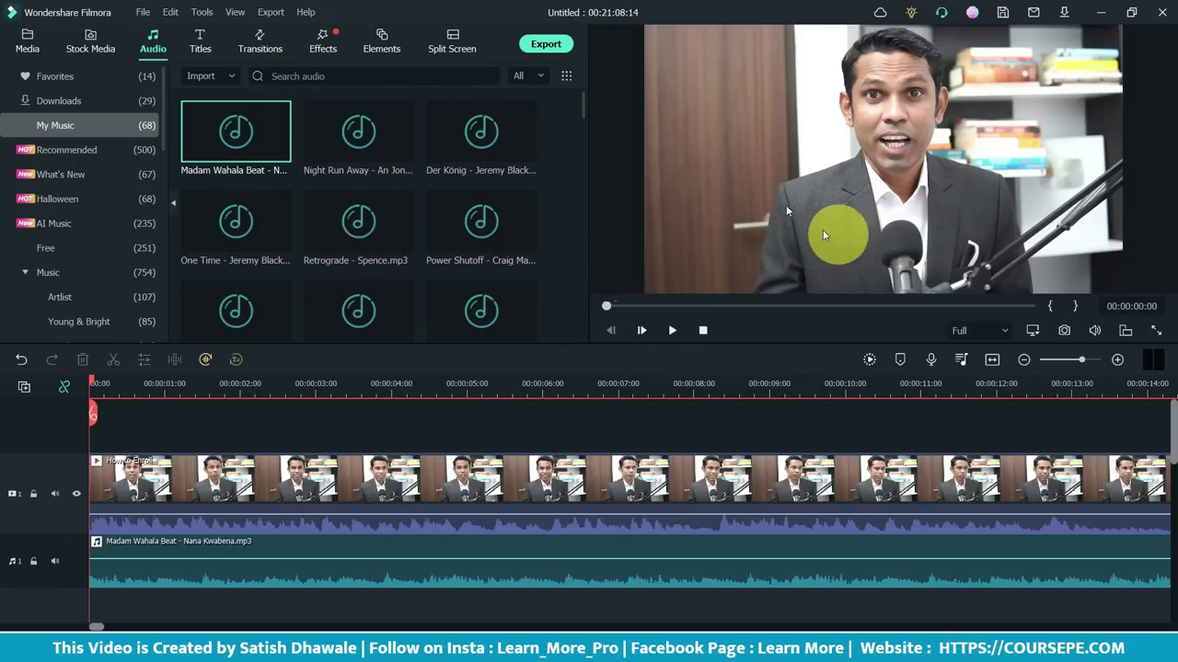
Add the downloaded Modern Corporate Pack Lowerthird 05 title on a track above the video at 00:00:00 and preview its animation
left_click(196, 43)
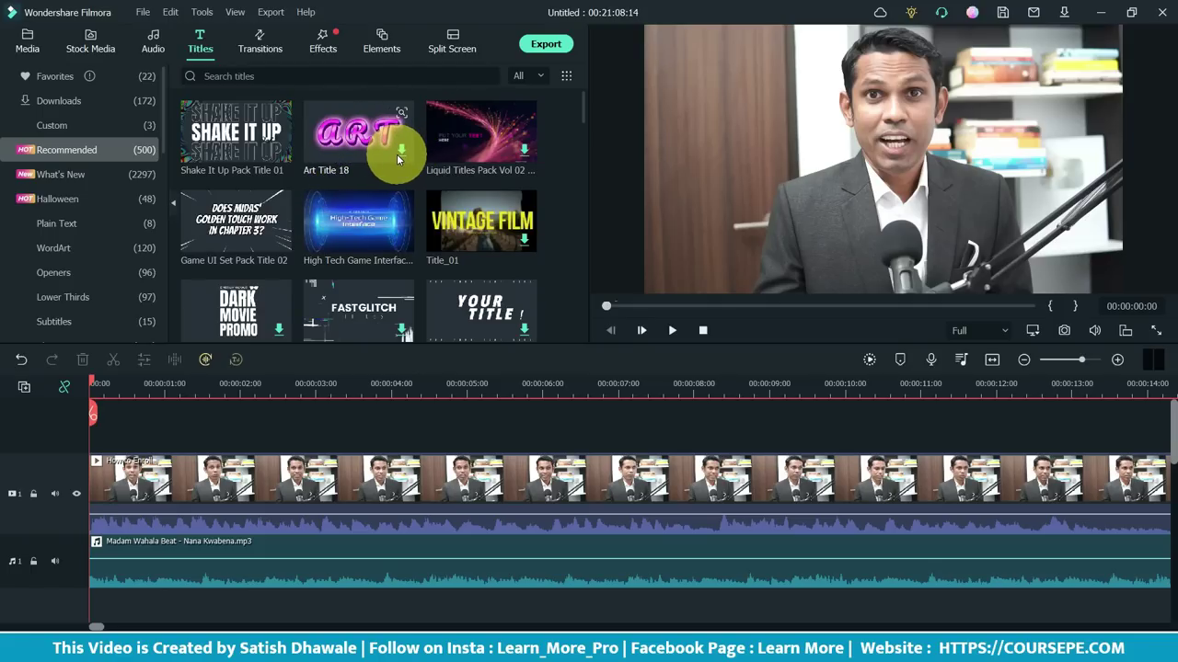
left_click(59, 100)
scroll(296, 201, "down", 15)
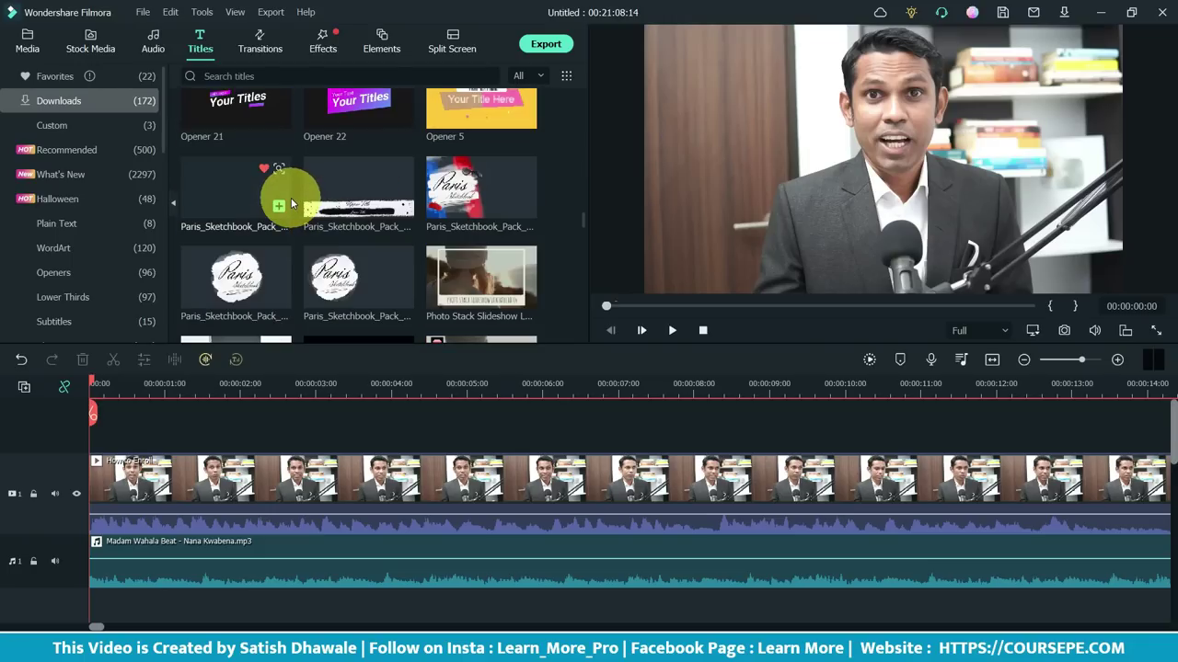
scroll(291, 197, "down", 15)
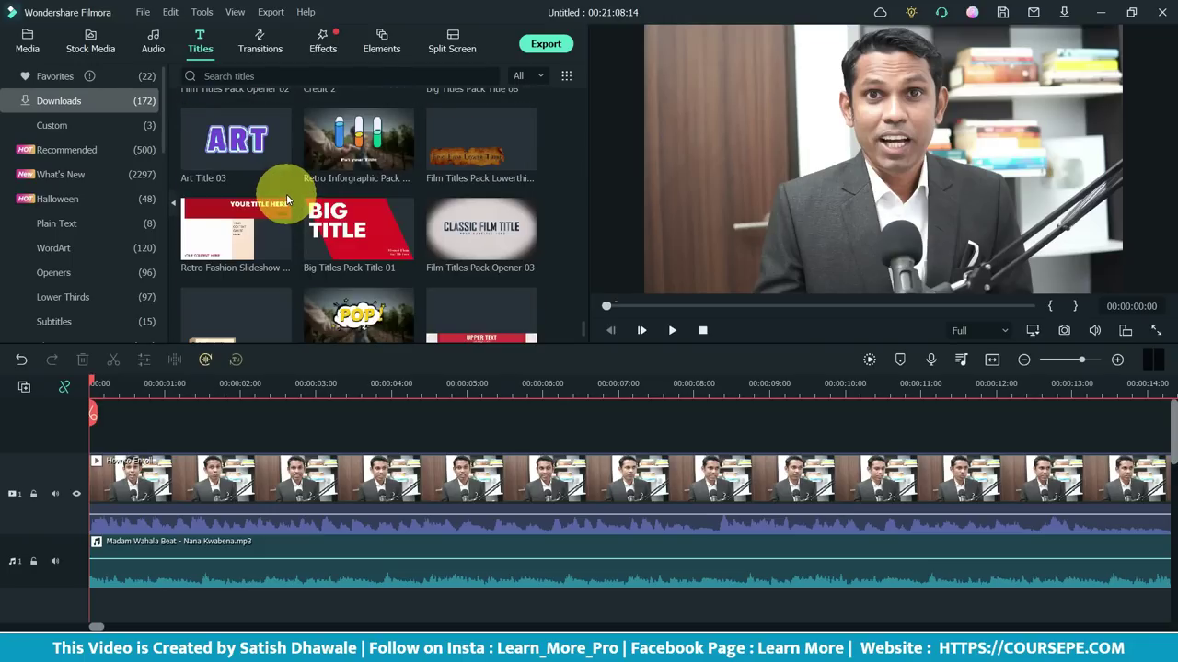
scroll(286, 193, "down", 3)
left_click_drag(468, 199, 97, 440)
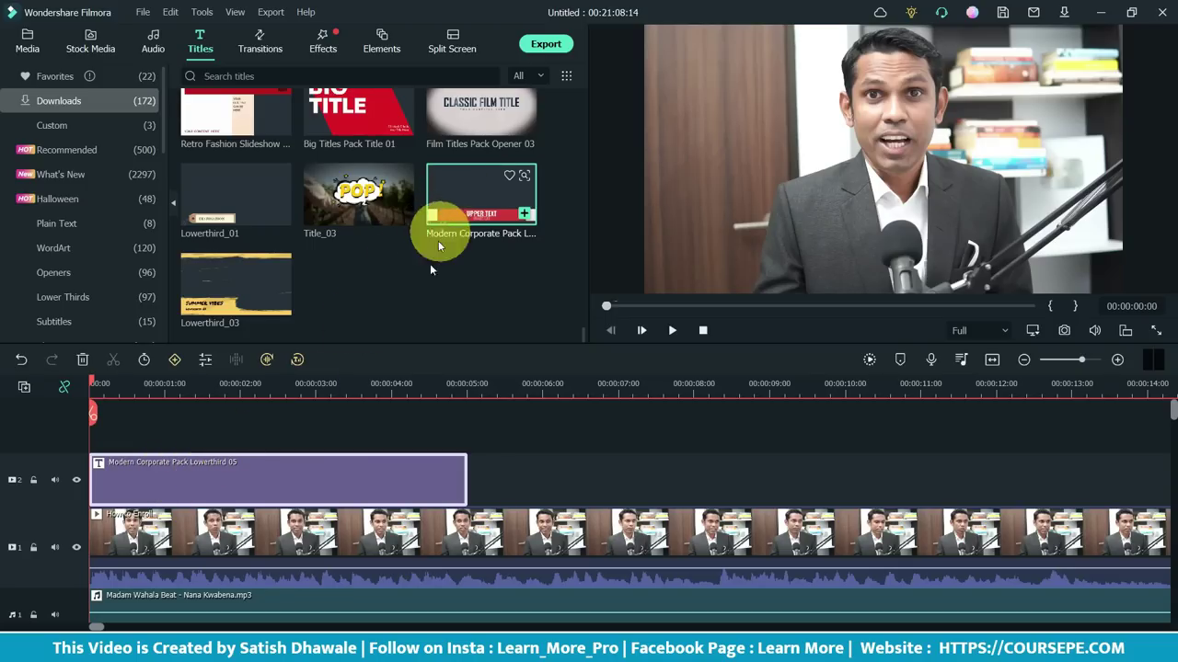
key("space")
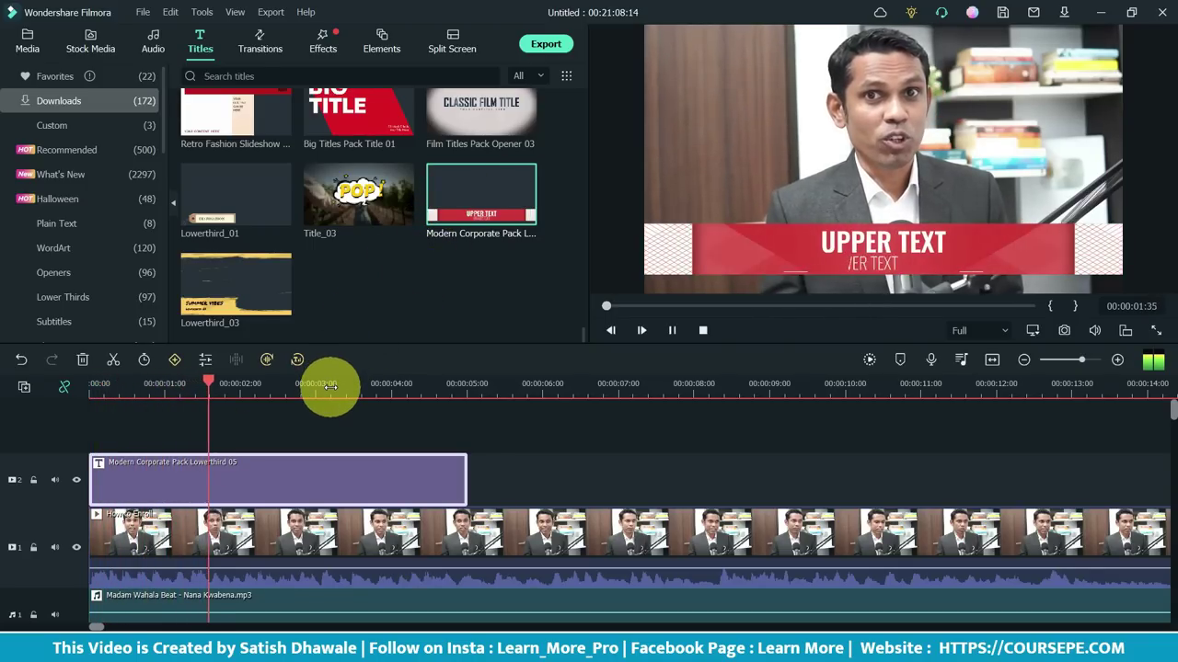
left_click(925, 253)
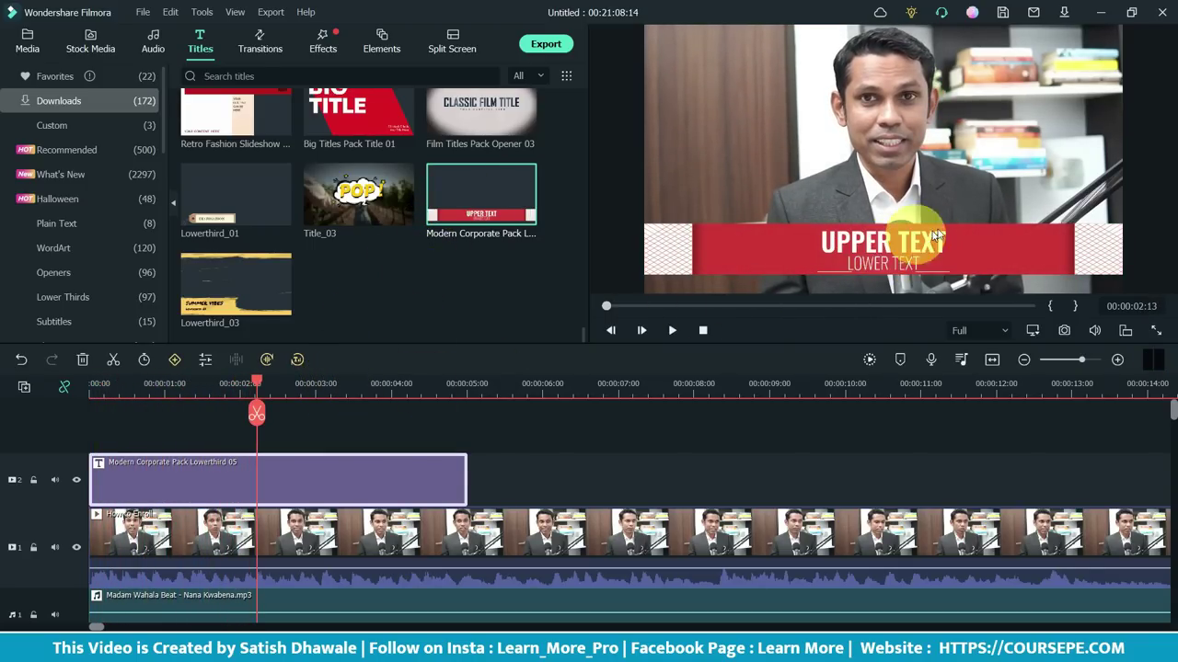
Replace the lower third's UPPER TEXT line with the presenter's full name in capitals
double_click(310, 479)
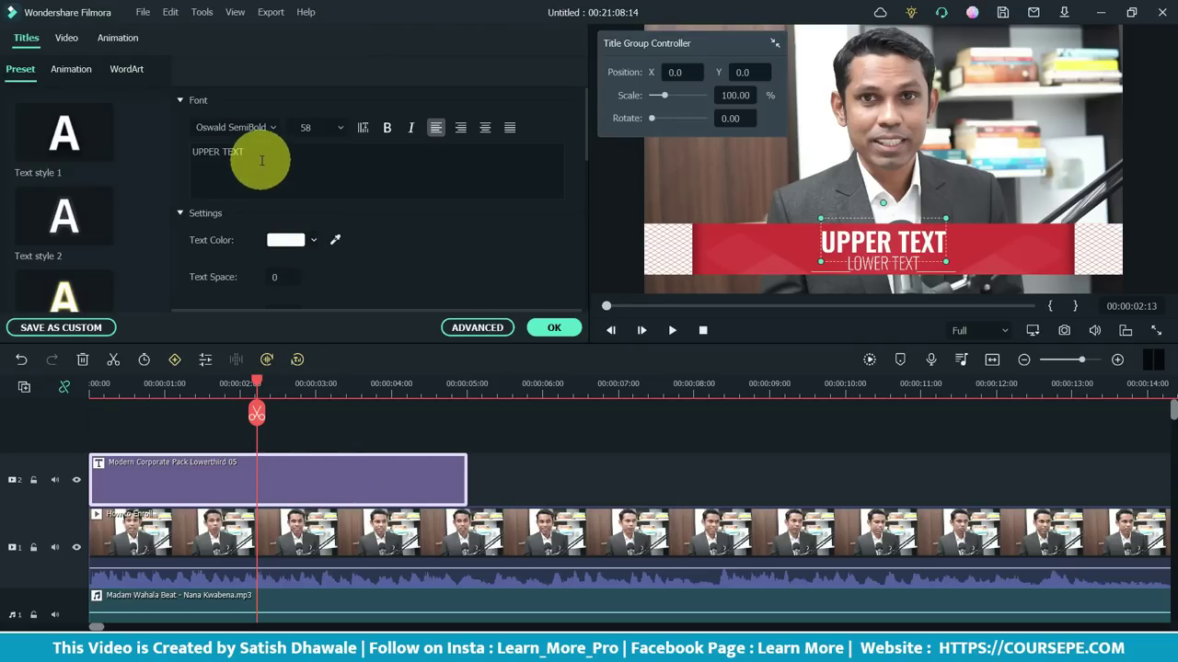
left_click_drag(264, 155, 151, 145)
key("BackSpace")
type("sat")
key("BackSpace")
key("BackSpace")
key("BackSpace")
type("SATISH DHAWALE")
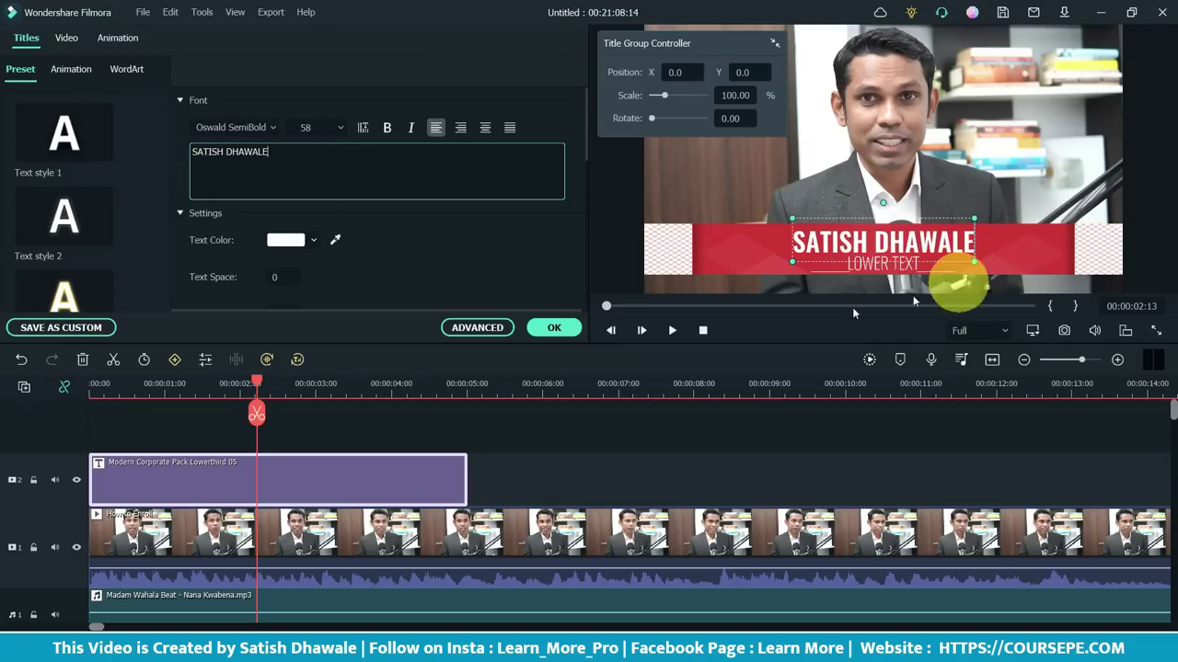
Replace the lower third's LOWER TEXT line with FOUNDER OF COURSEPE and select the name line above it
left_click(874, 269)
triple_click(337, 164)
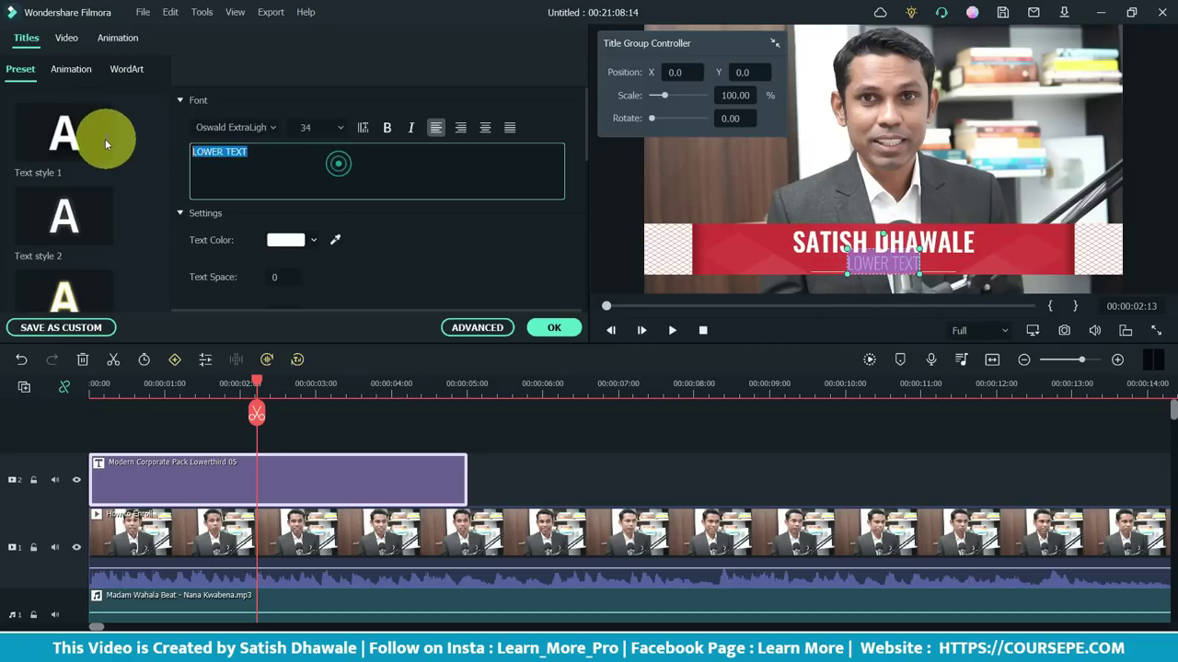
type("FOUNDER OF COURSEPE")
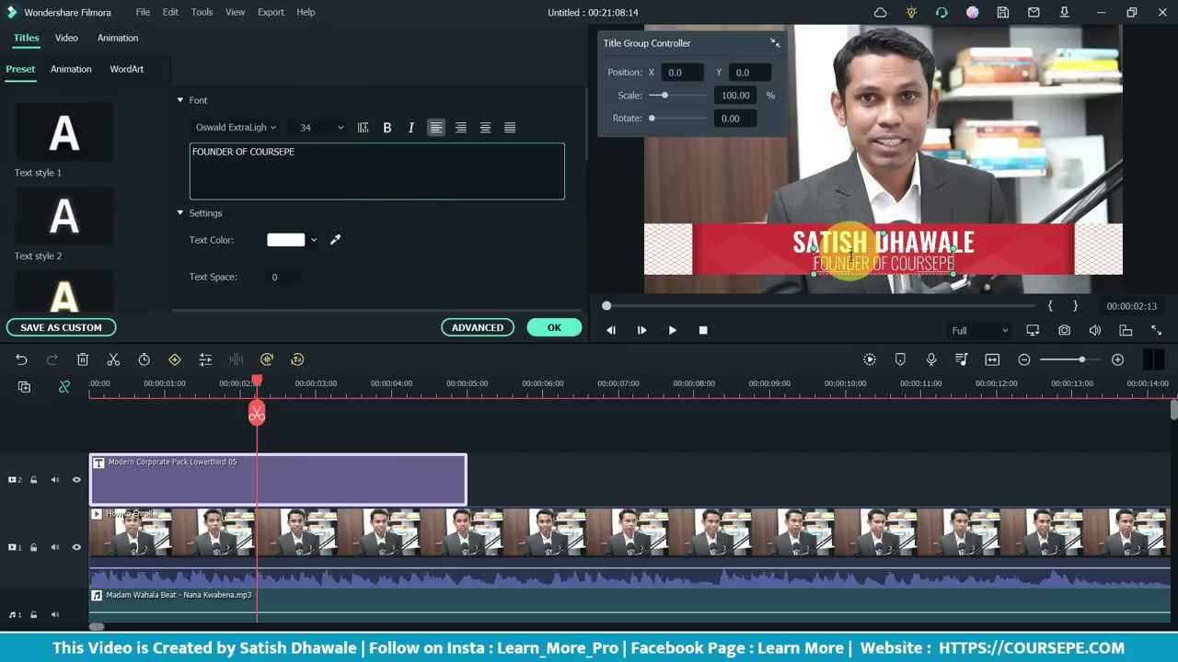
left_click(943, 245)
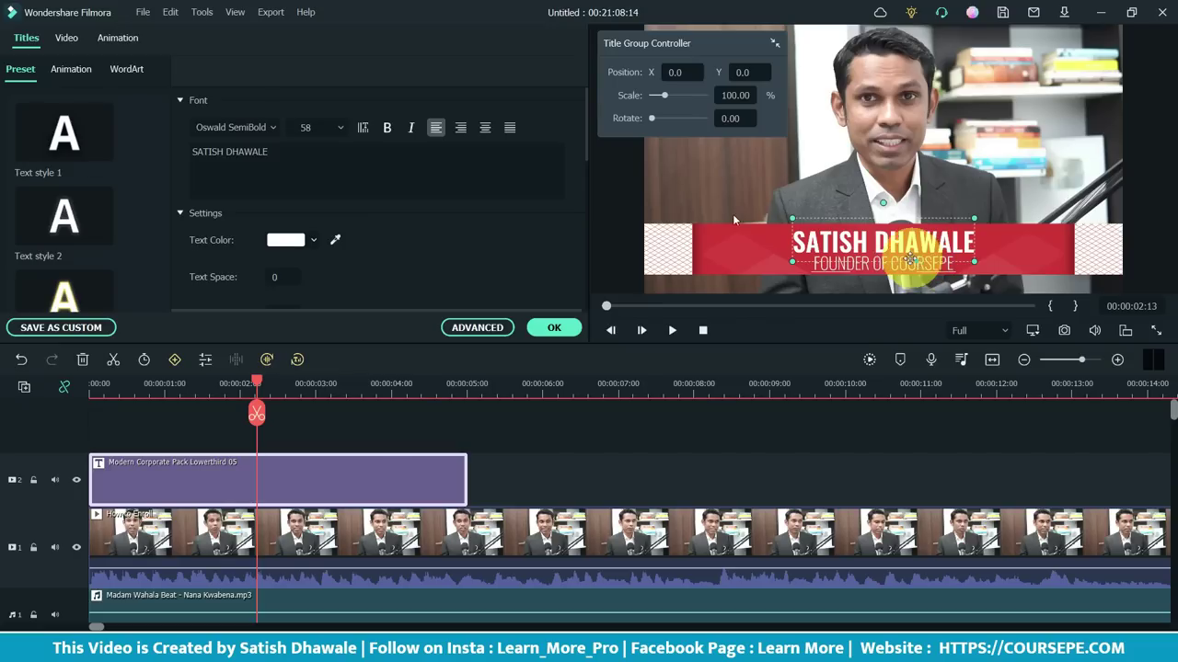
triple_click(274, 158)
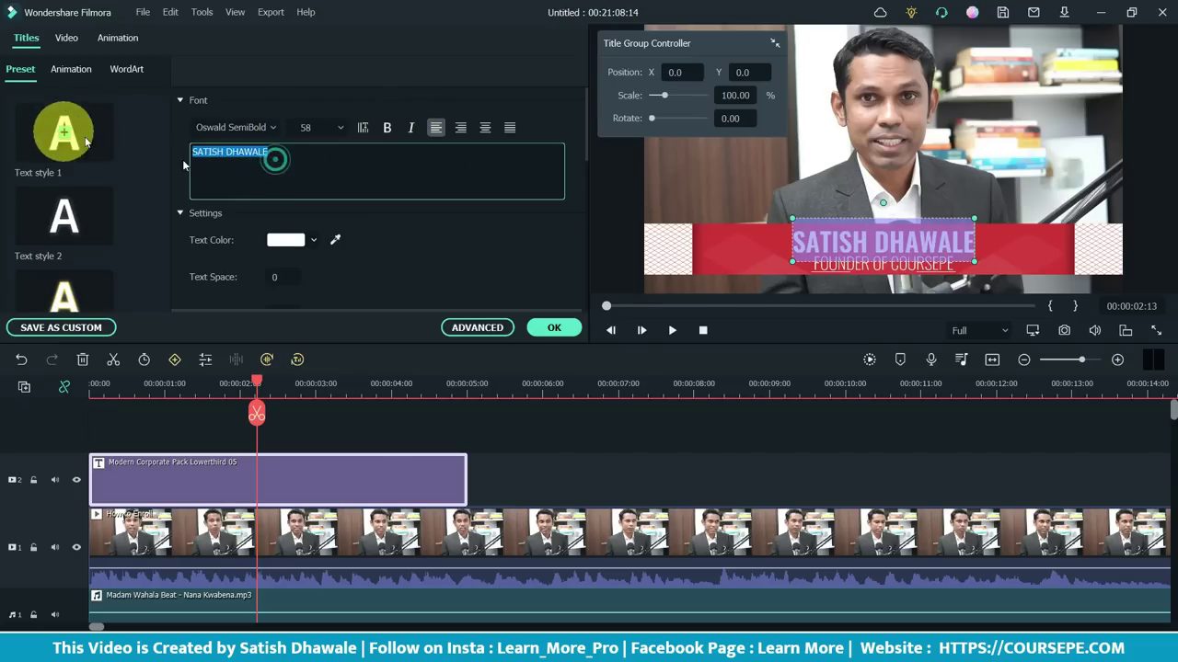
Clear the lower third's second text line and move the name line slightly down to centre it in the red banner
left_click(834, 266)
triple_click(323, 174)
key("BackSpace")
left_click(880, 247)
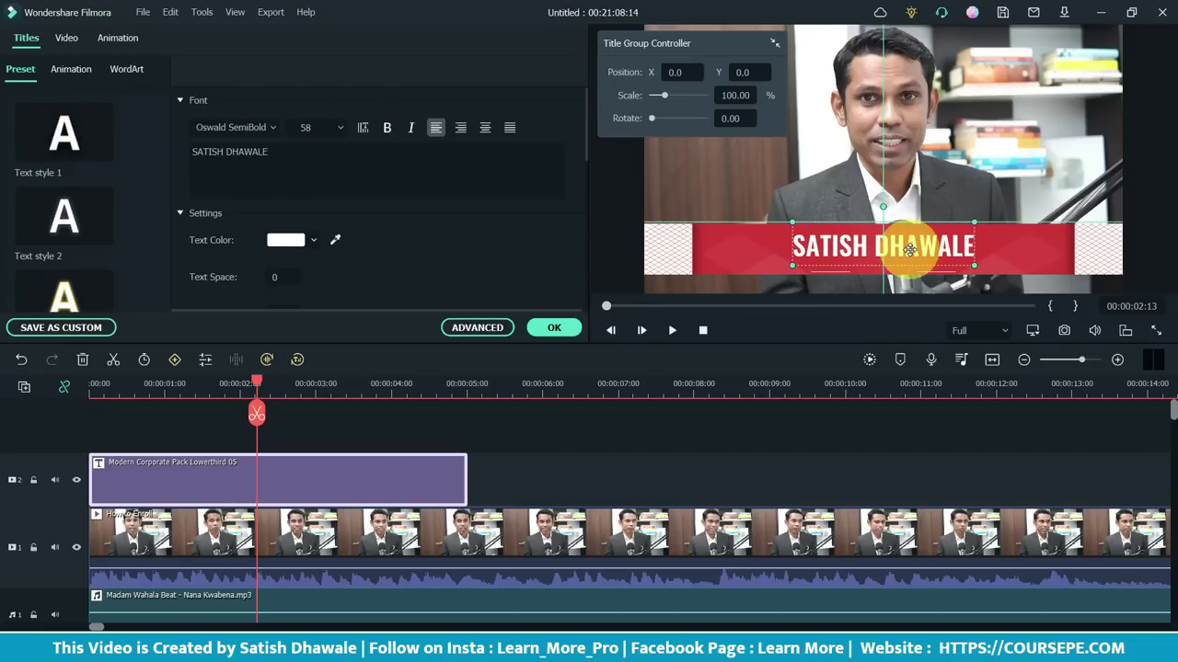
Play the lower-third title from the start of the timeline and accept the title edits
left_click_drag(252, 384, 57, 380)
key("space")
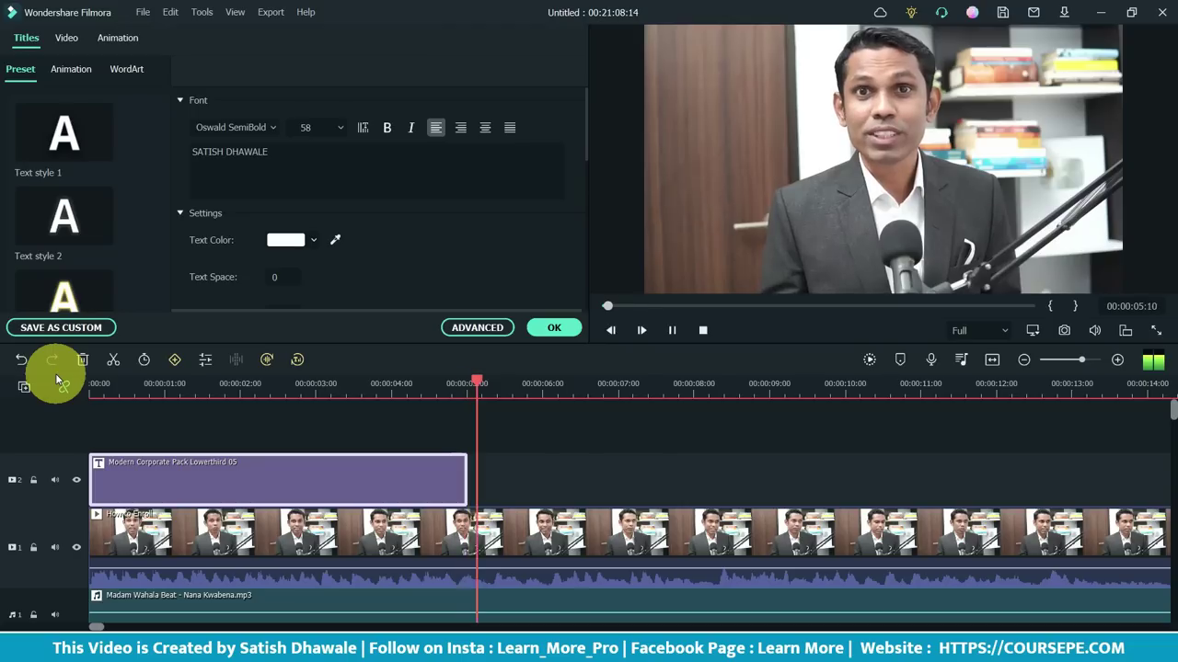
key("space")
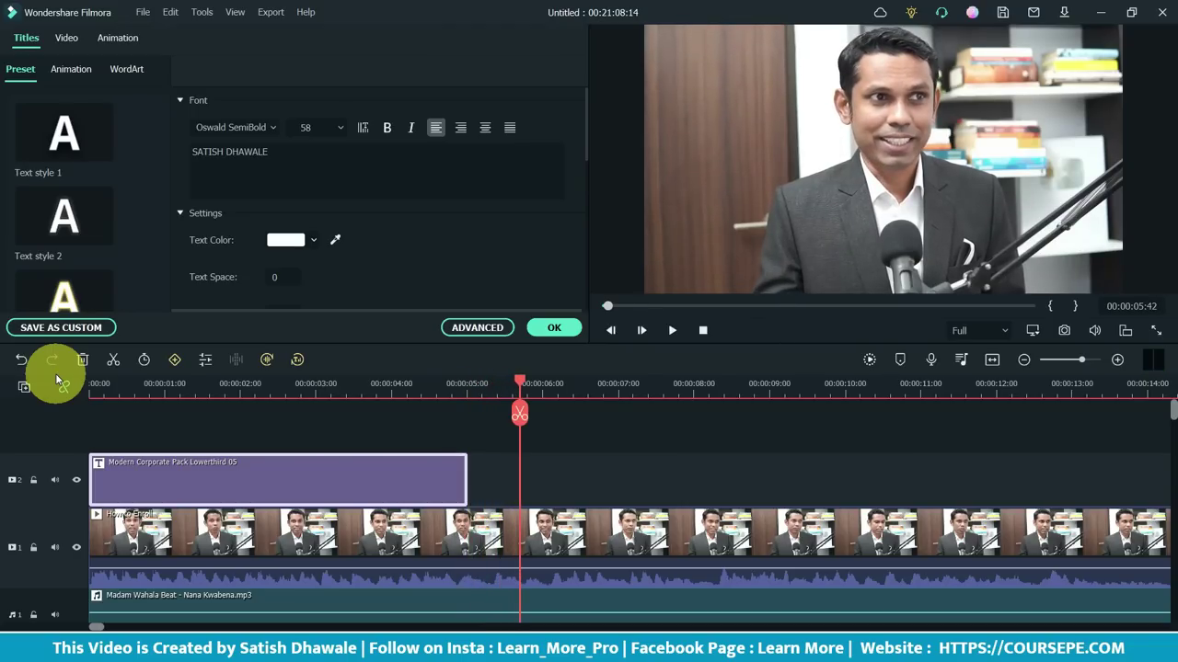
left_click(554, 328)
Split the How to Enroll clip at 00:00:05:42 and delete everything after the cut
scroll(344, 271, "up", 10)
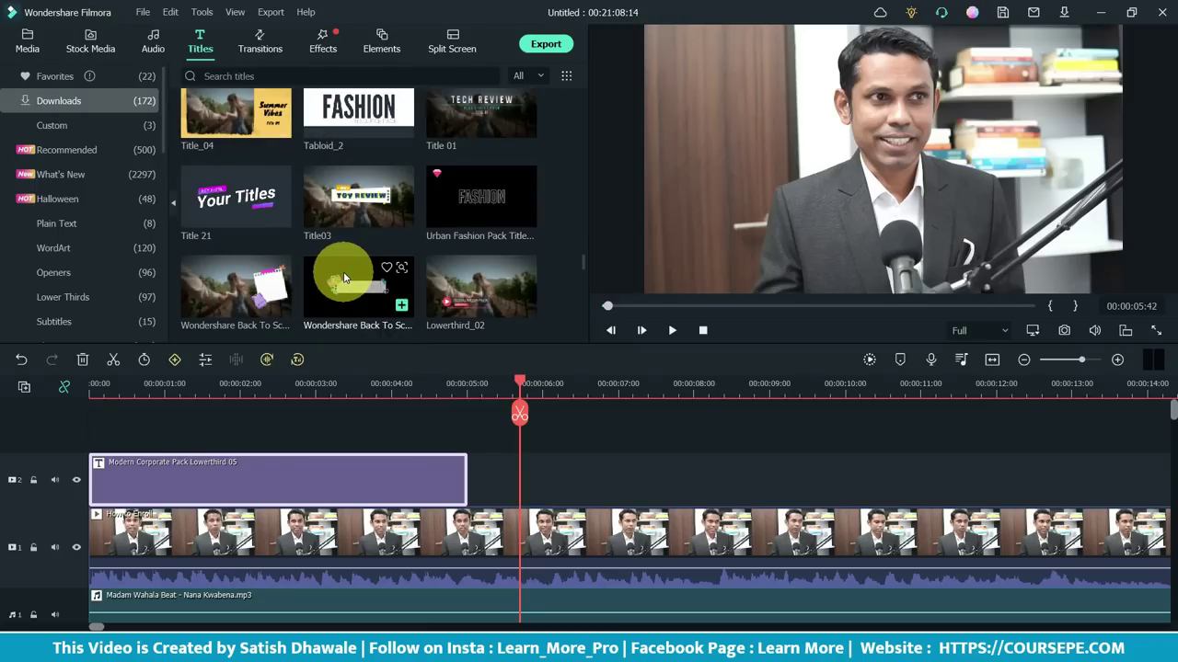
scroll(344, 276, "up", 6)
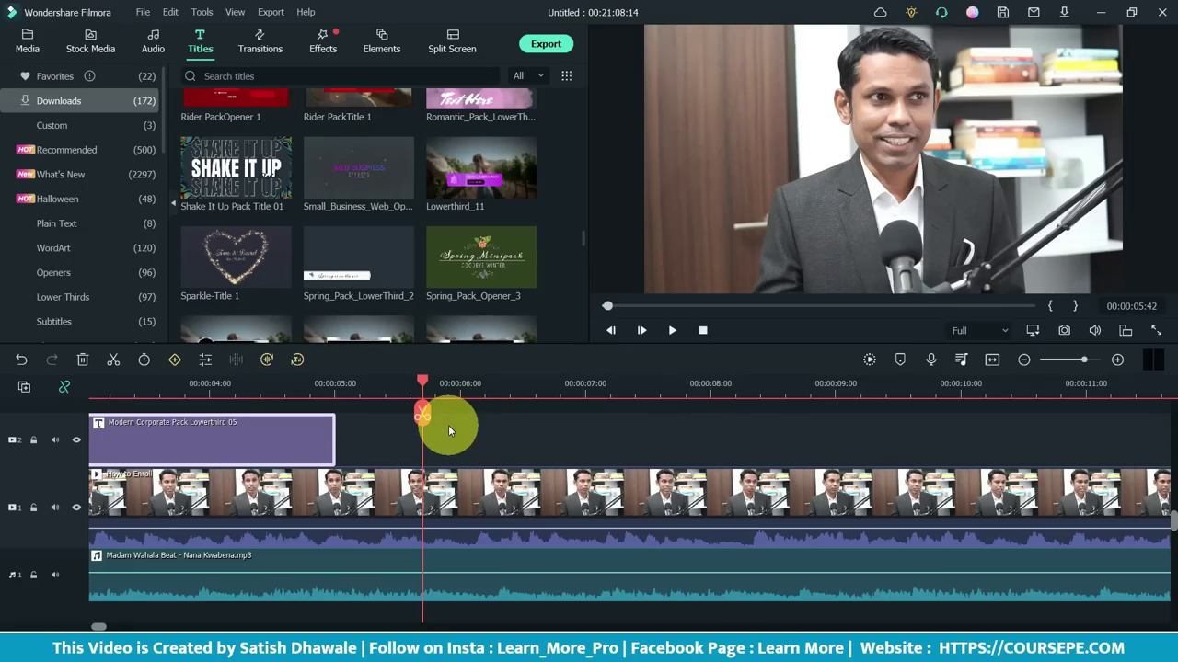
left_click(458, 509)
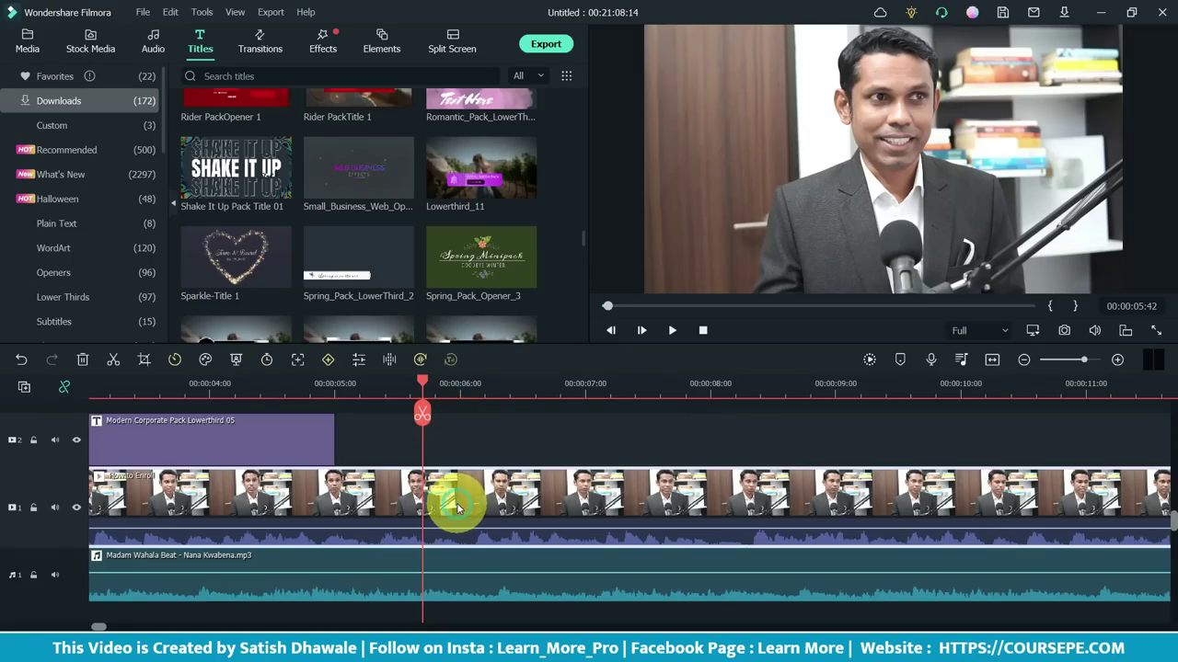
key("Delete")
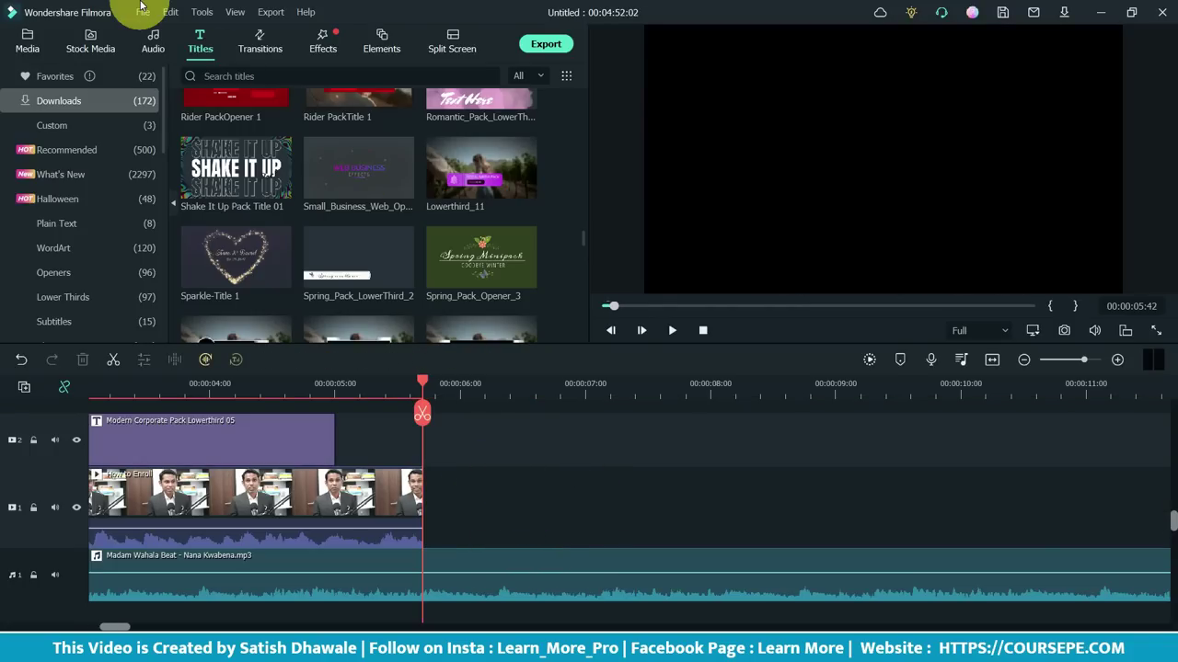
Download the Travel 04 sample video, place it directly after the How to Enroll clip and keep the project settings of 1920 x 1080 60fps
left_click(27, 40)
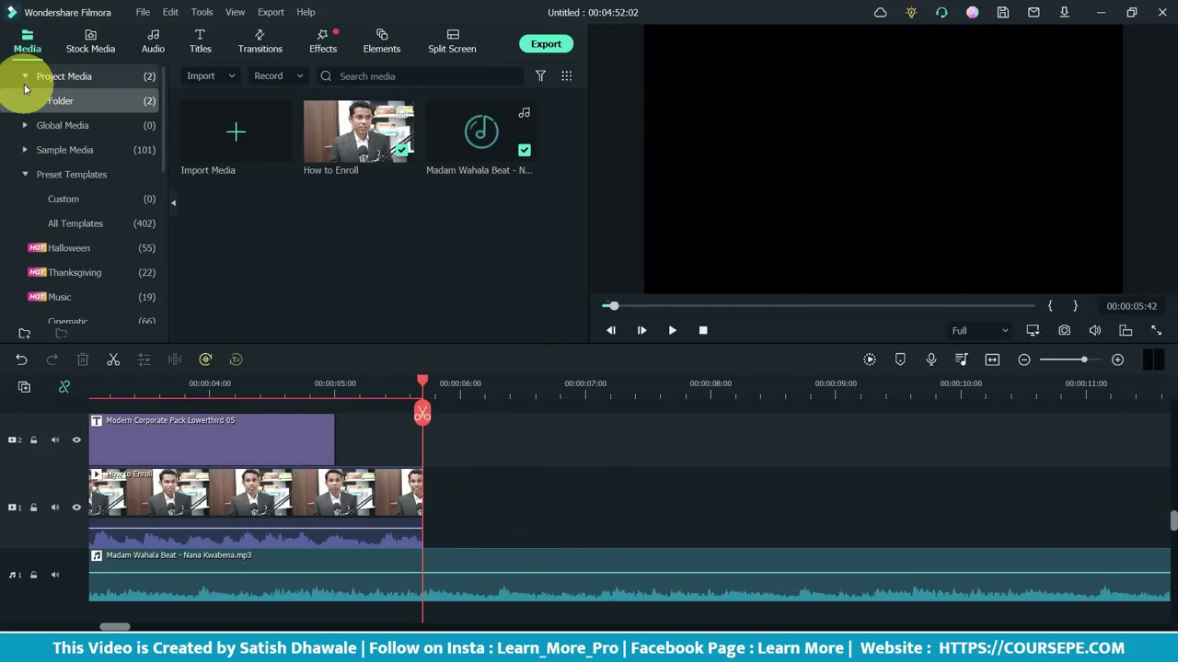
left_click(50, 151)
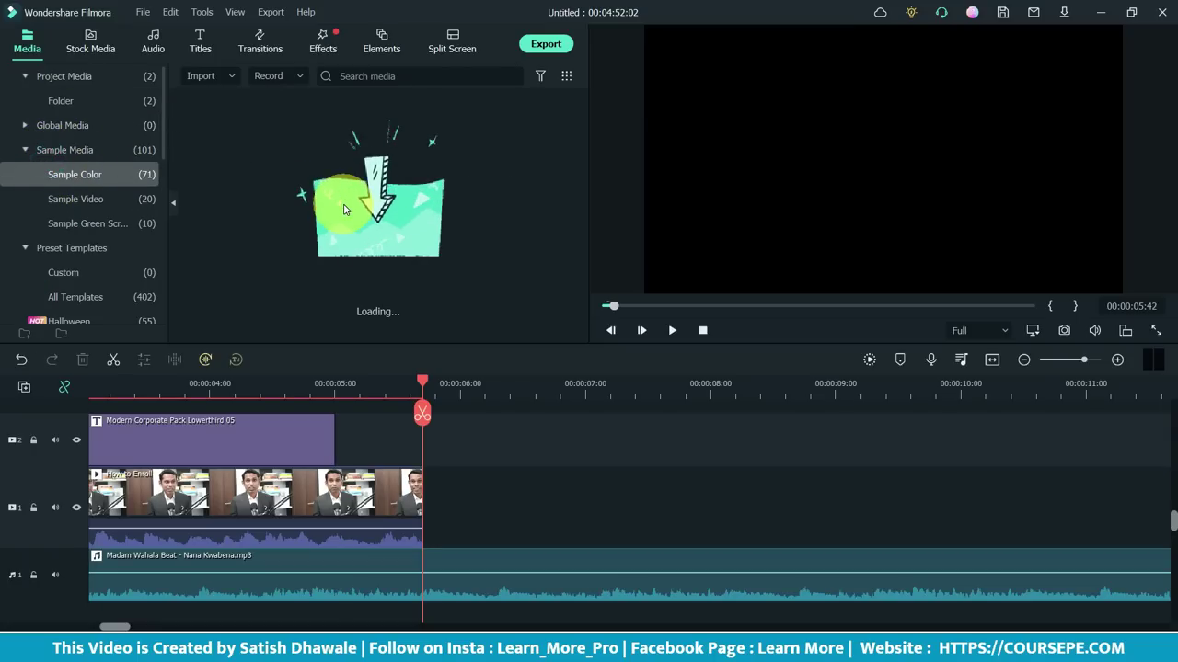
left_click(67, 202)
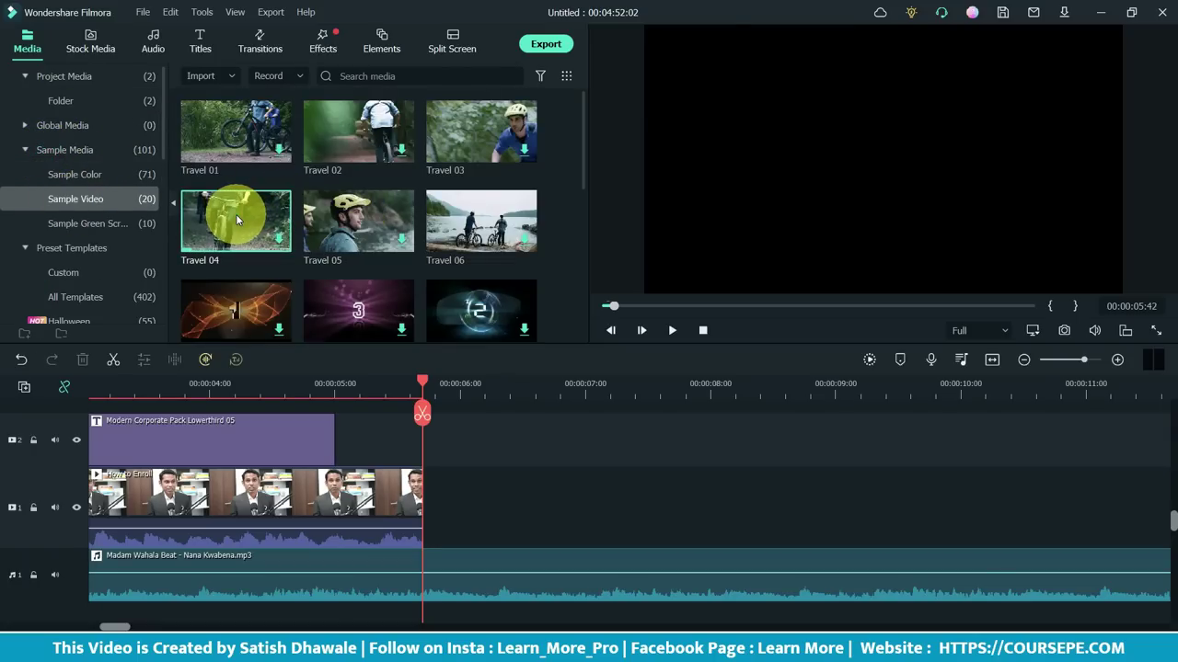
double_click(243, 217)
left_click_drag(246, 219, 433, 508)
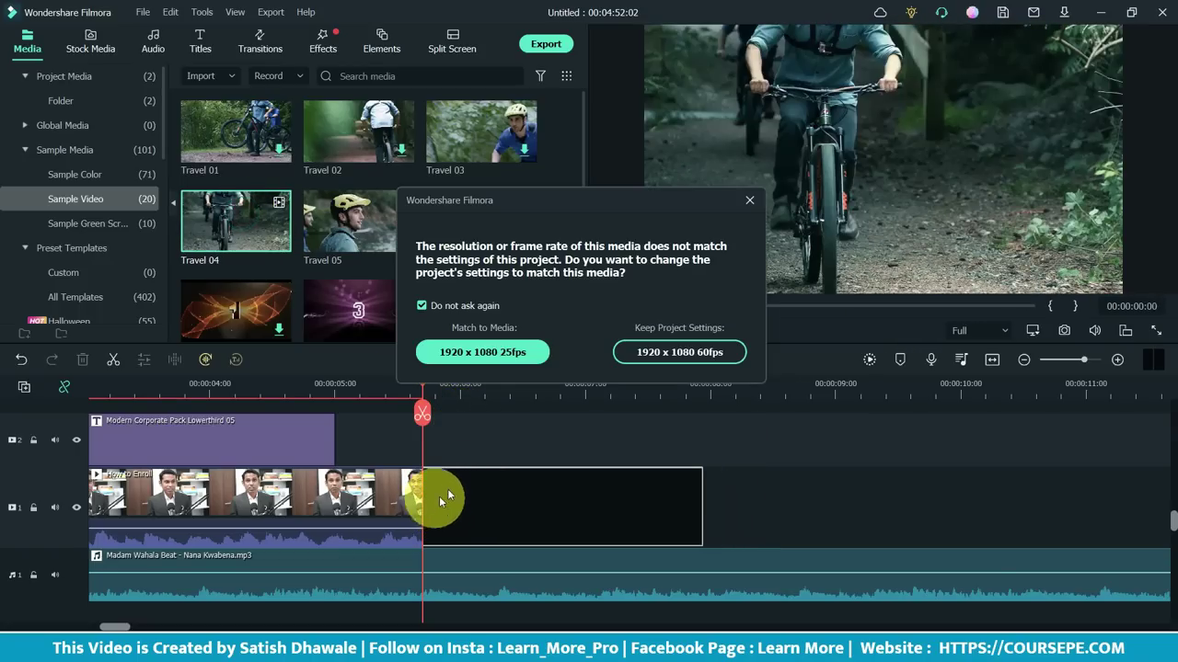
left_click(657, 358)
Play across the cut between the How to Enroll clip and Travel 04
key("space")
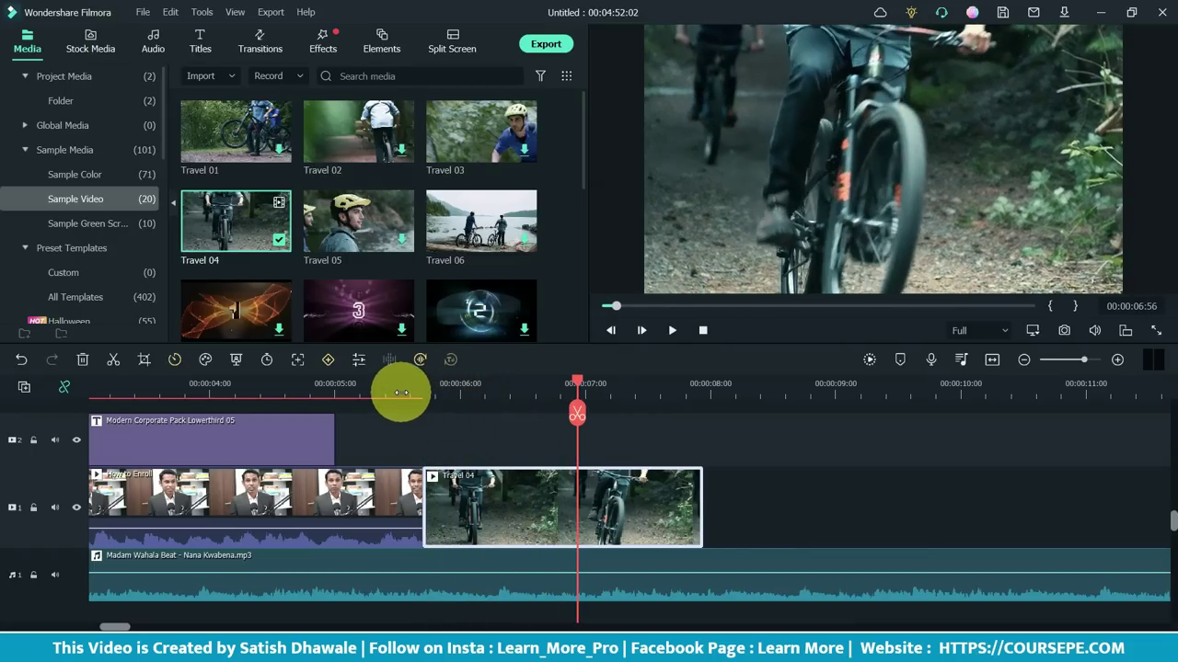
left_click(401, 394)
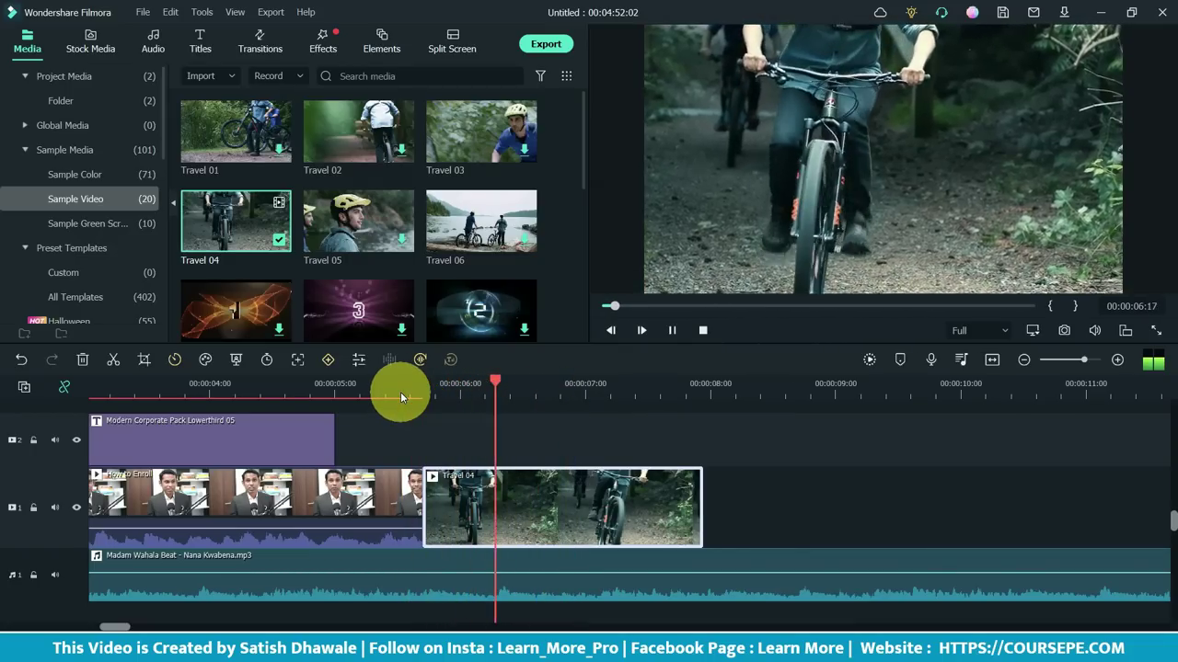
key("space")
left_click(383, 394)
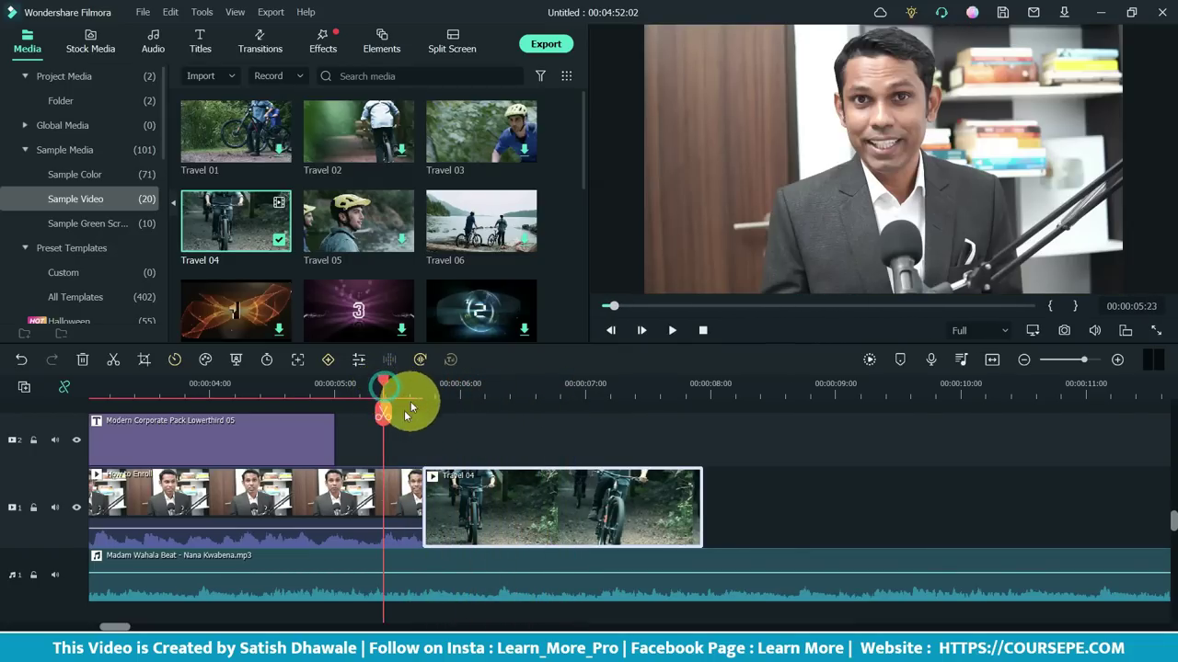
key("space")
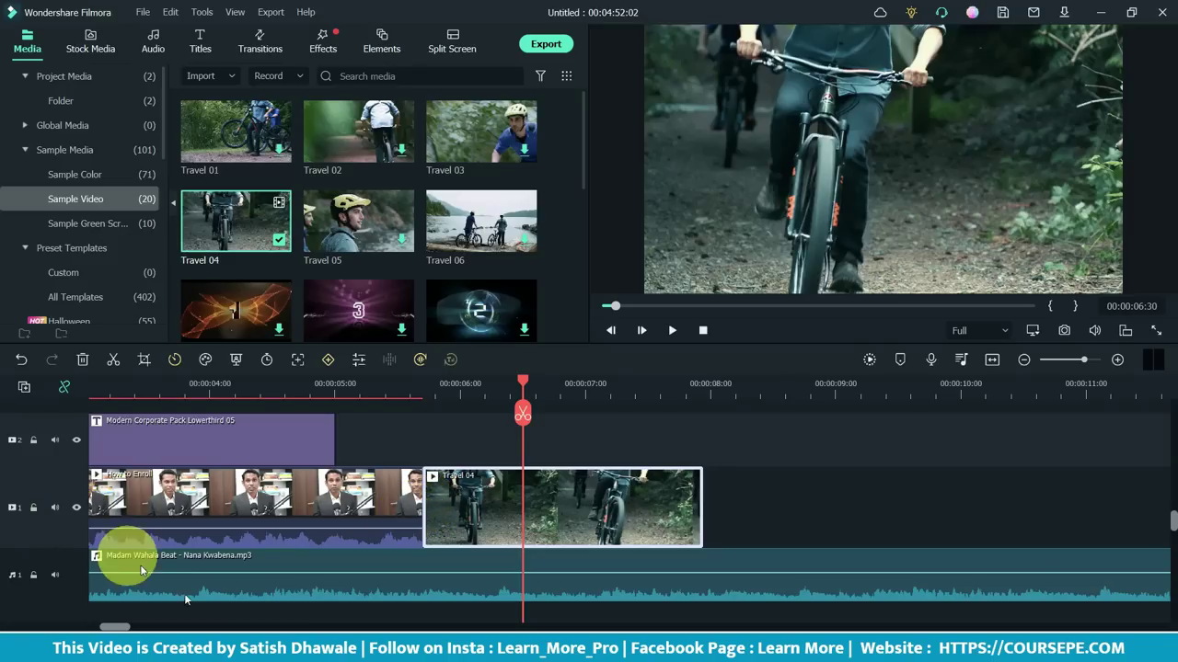
Mute video track 1 and audio track 1 and replay the cut between the two clips
left_click(52, 507)
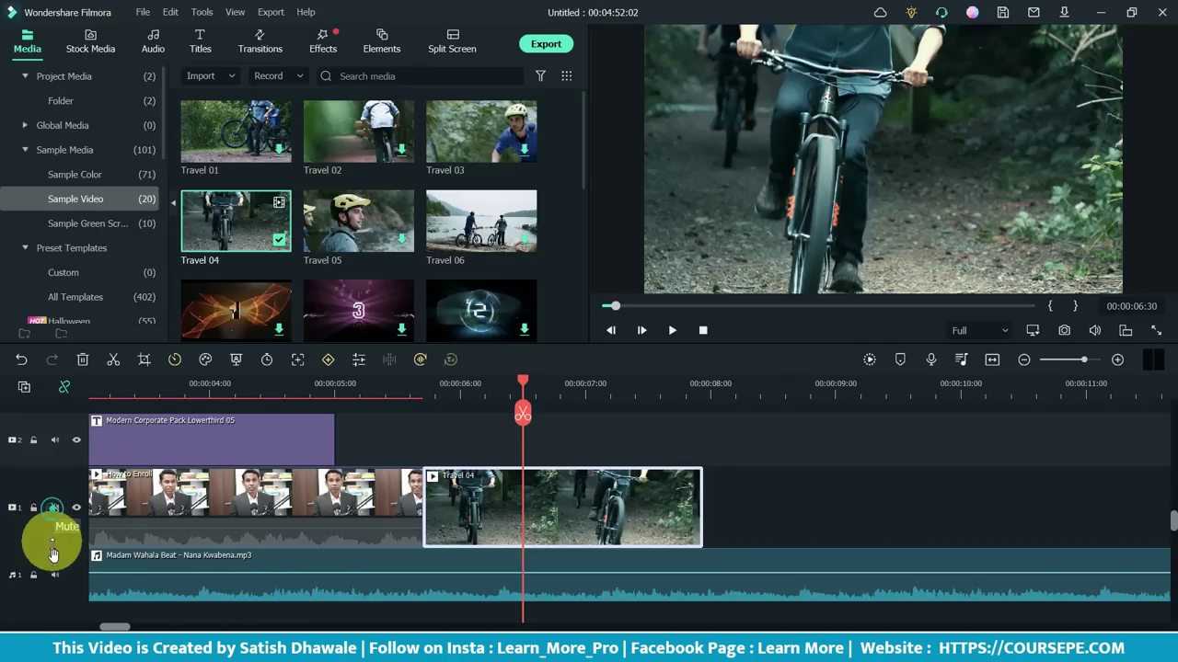
left_click(54, 574)
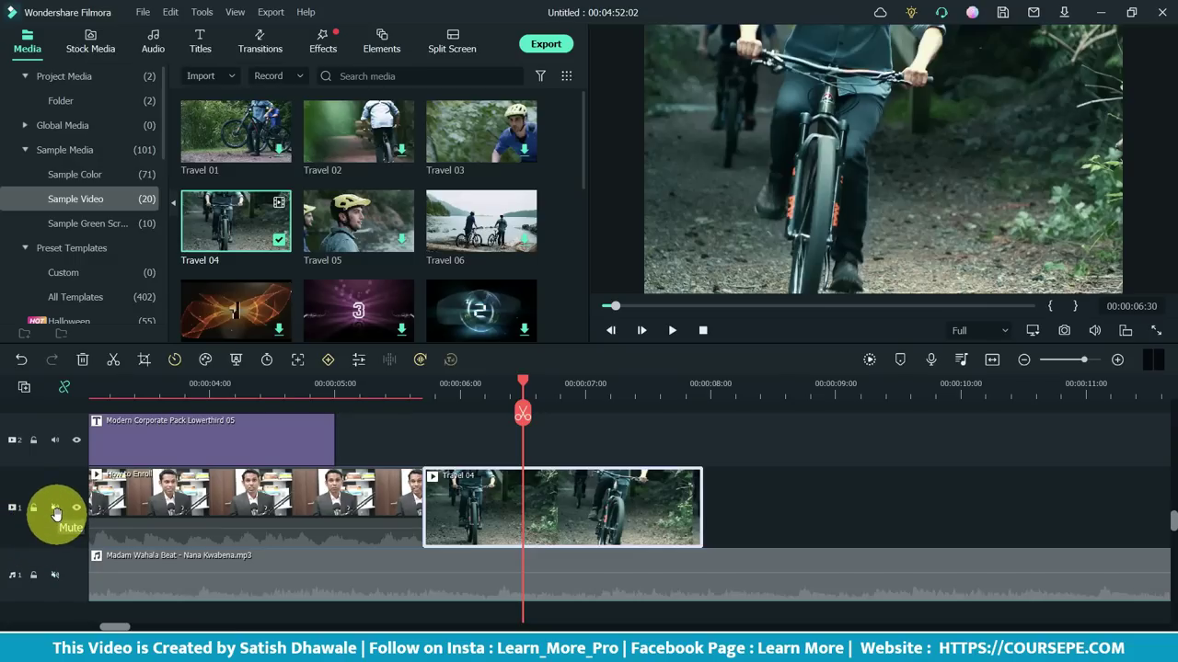
left_click(318, 393)
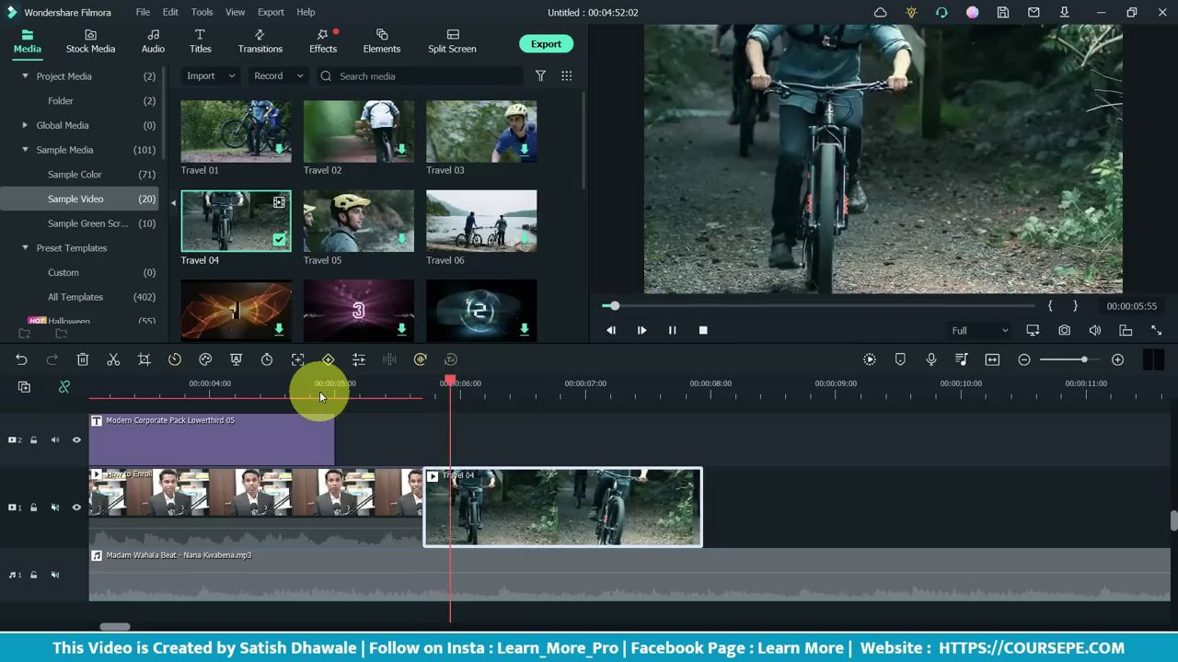
key("space")
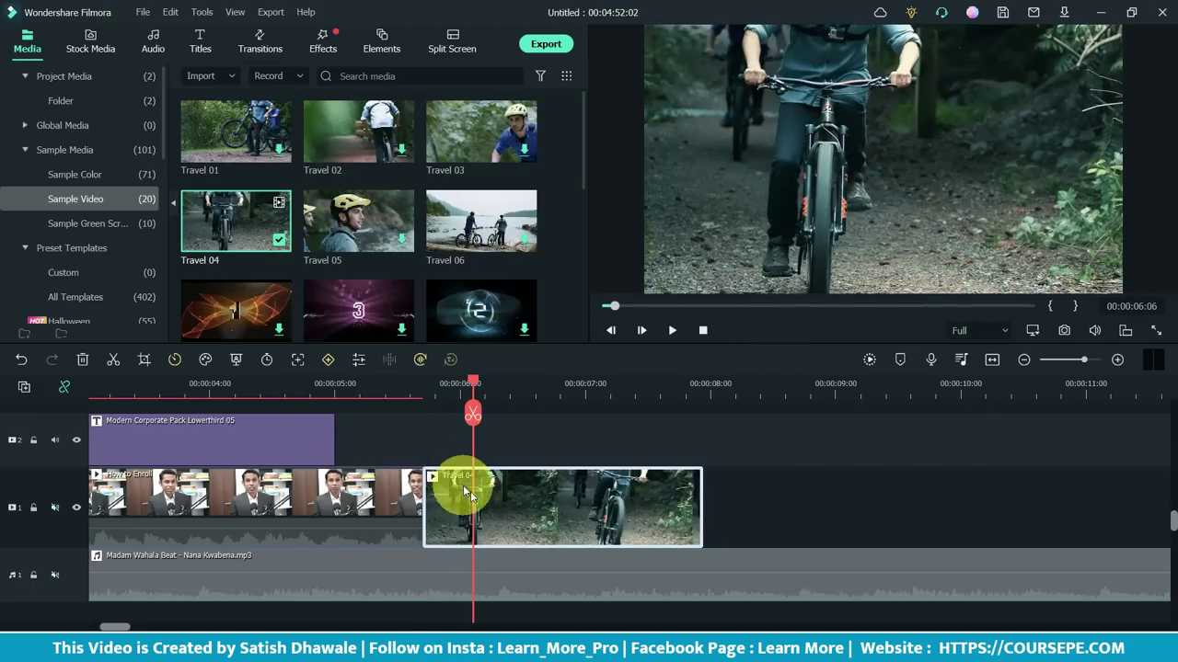
Download the recommended Slashes transition and place it on the cut between How to Enroll and Travel 04
left_click(261, 47)
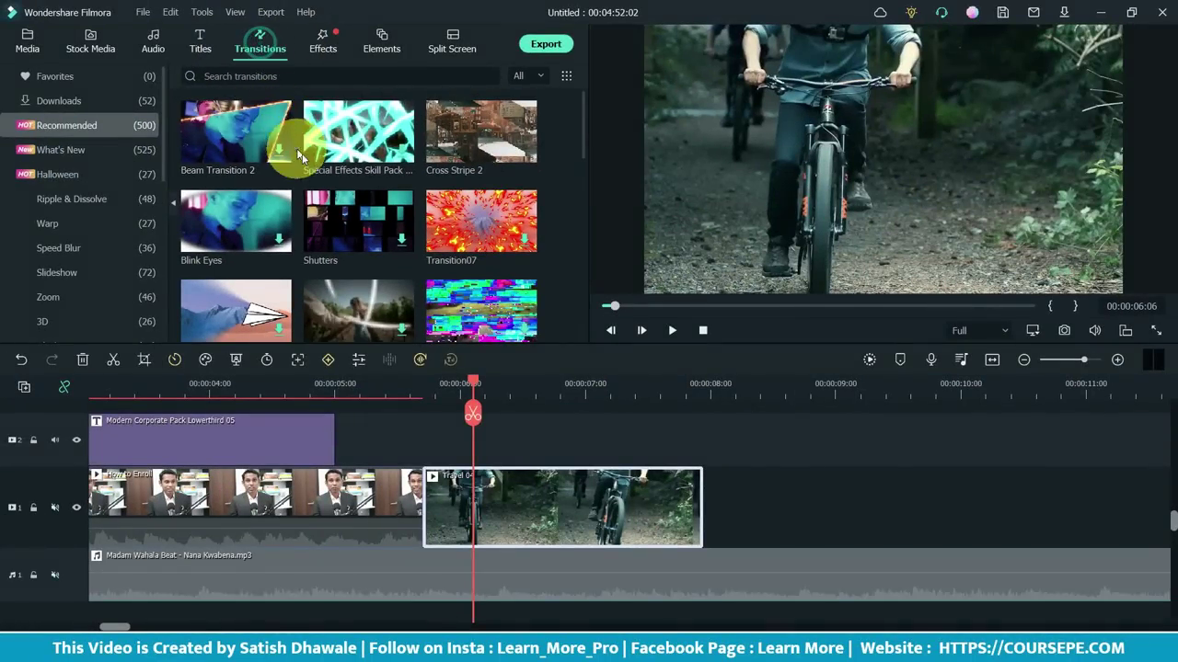
scroll(376, 199, "down", 6)
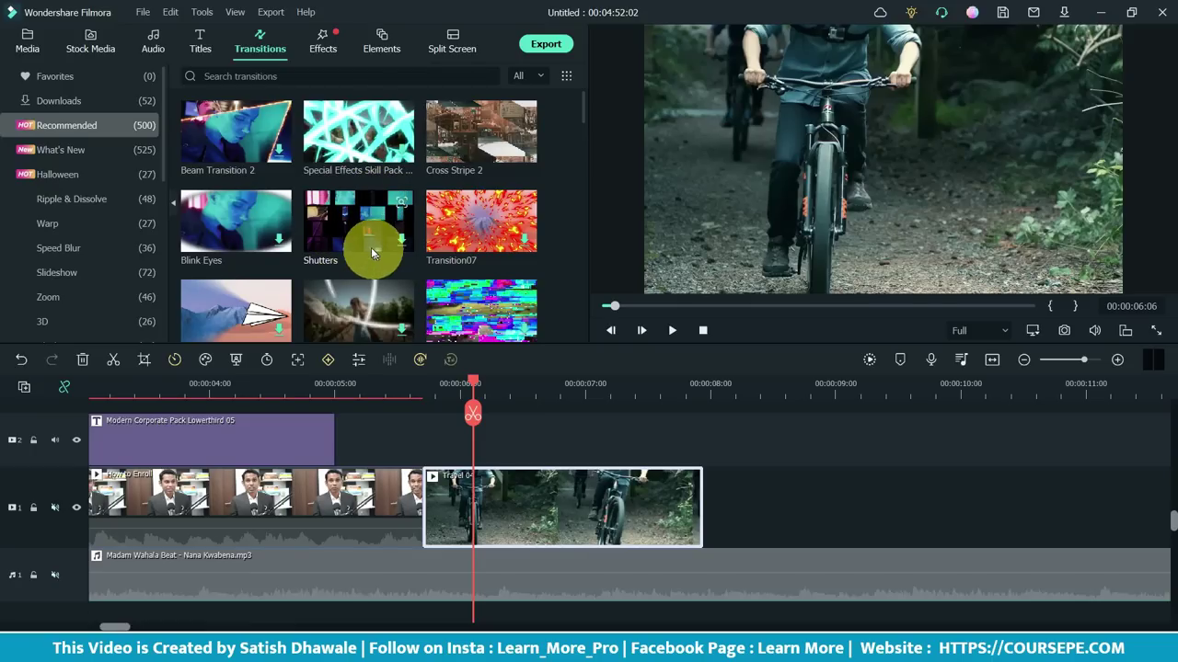
scroll(397, 319, "down", 1)
left_click(380, 301)
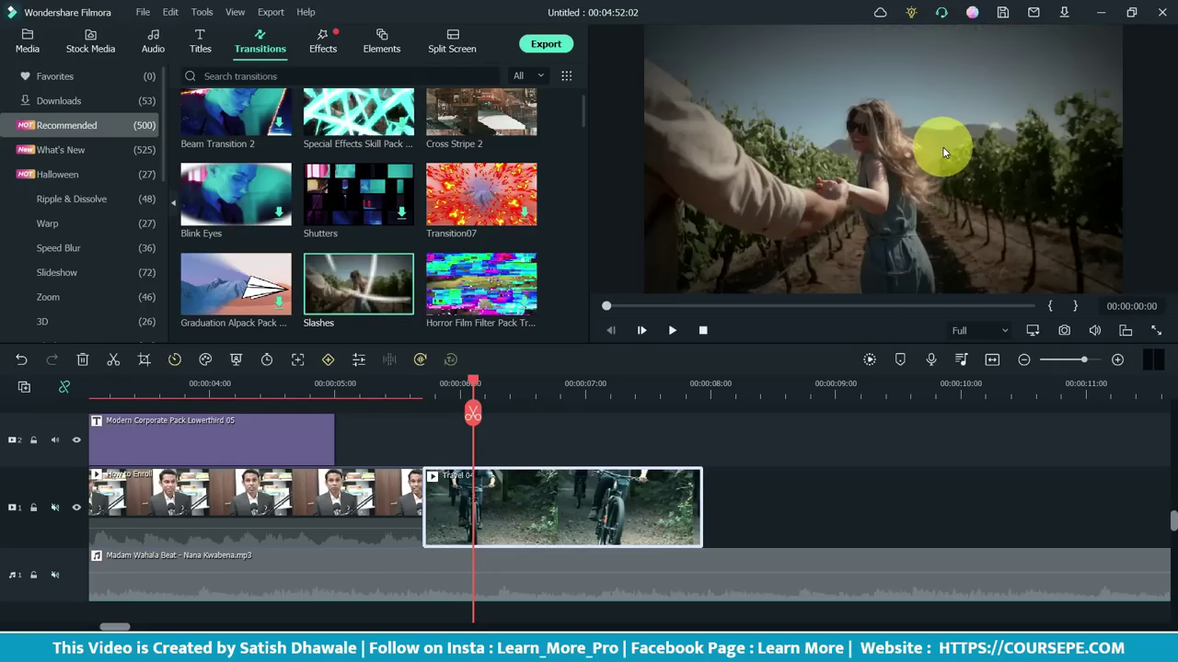
left_click_drag(348, 278, 397, 501)
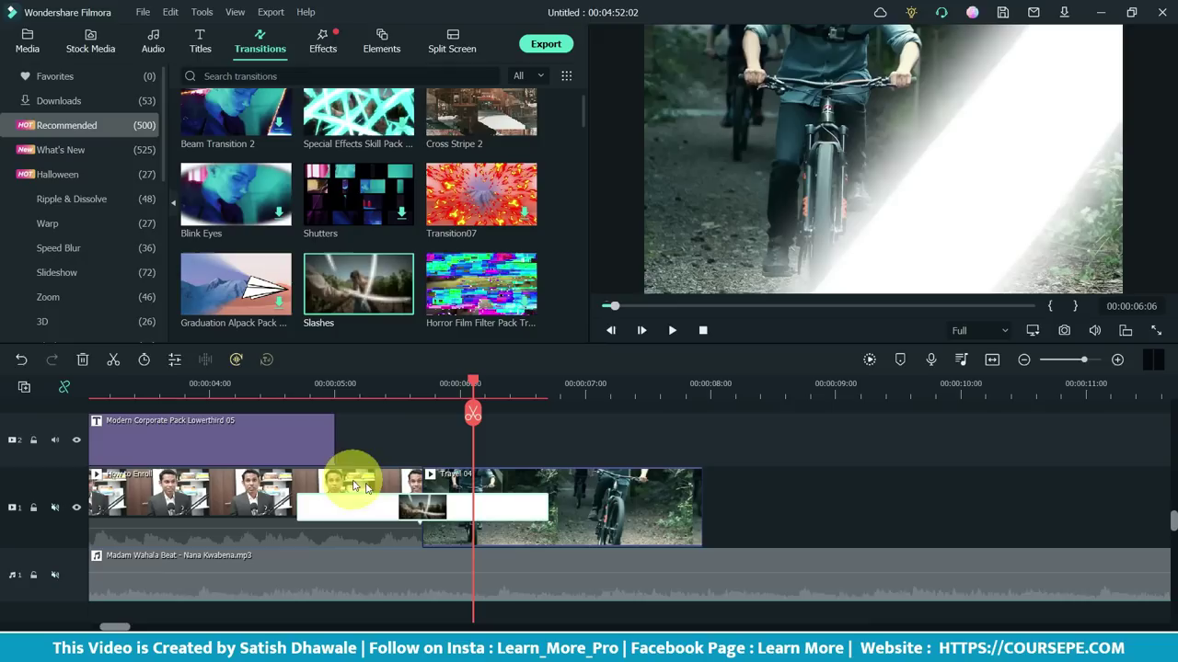
Shorten the lower-third title so it ends just before the transition starts, at about 4.5 seconds, and preview the transition
left_click(321, 429)
left_click_drag(336, 439, 268, 432)
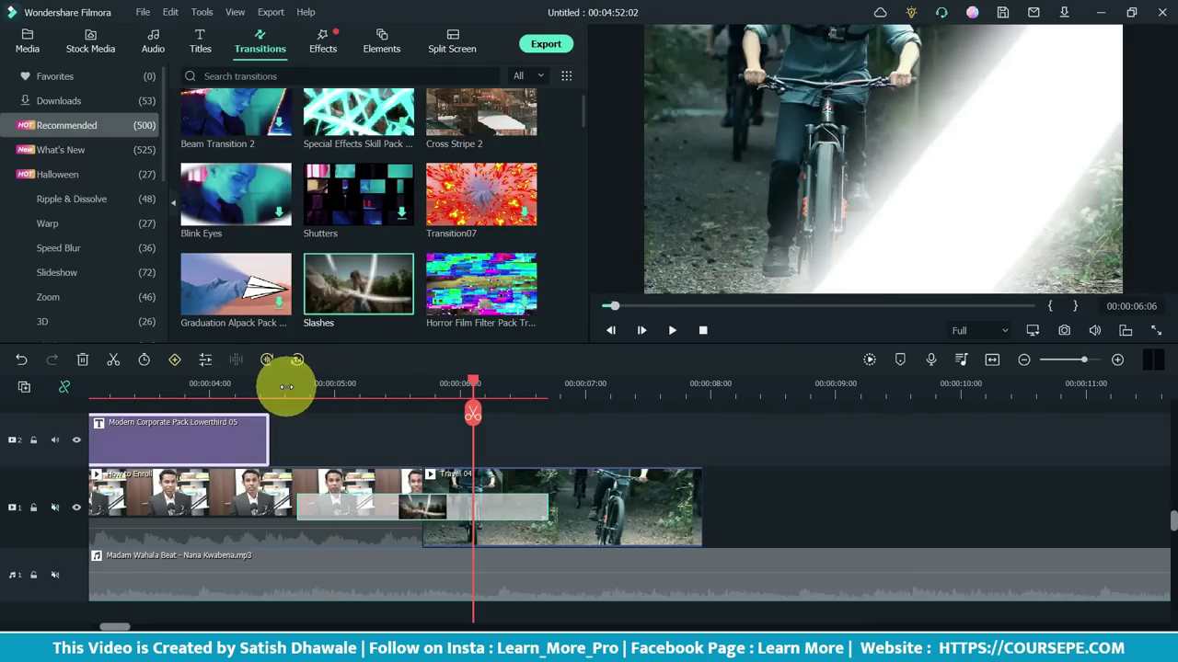
left_click(286, 387)
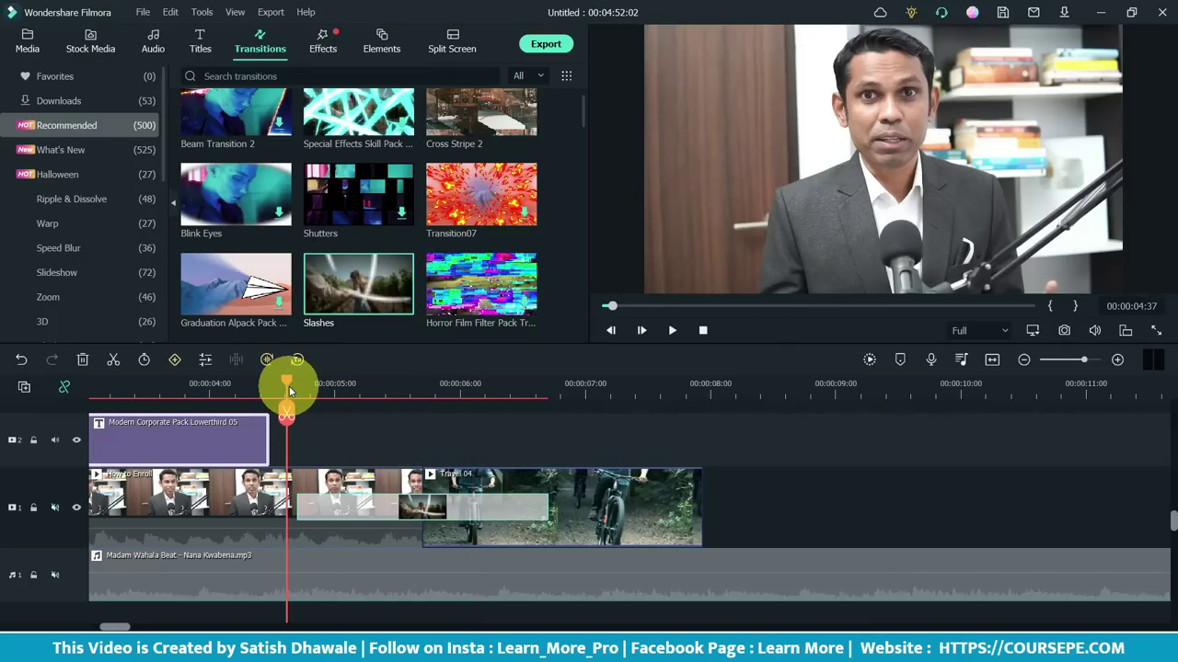
key("space")
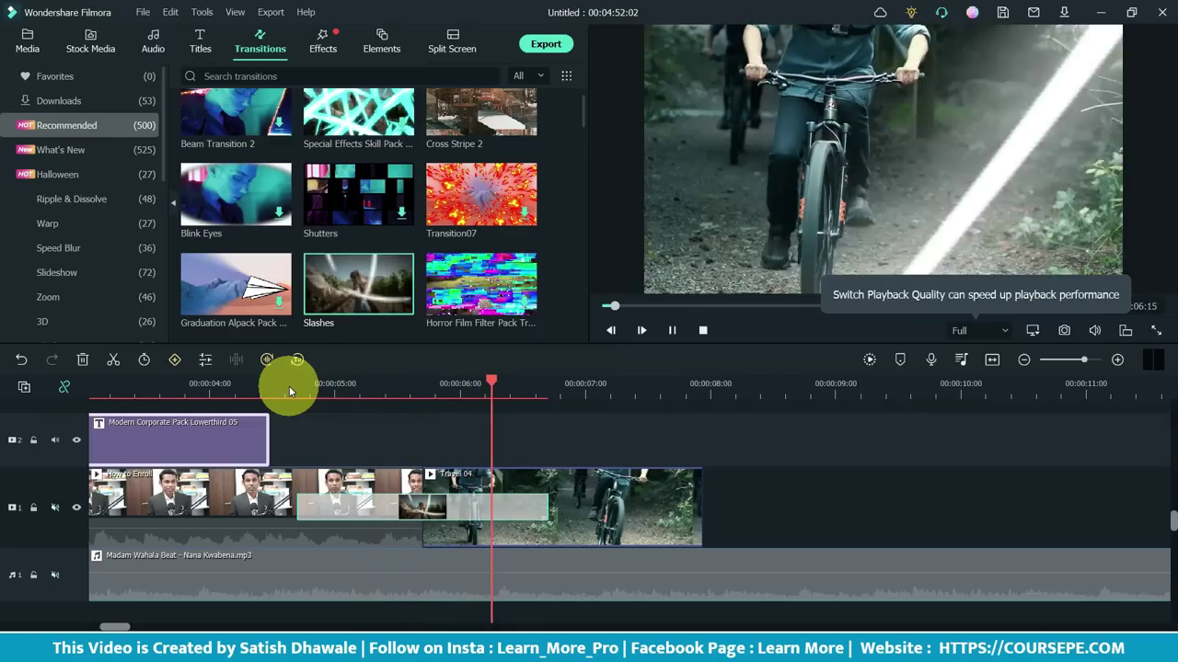
key("space")
Replace the Slashes transition with the downloaded Confetti_Pack_Transition and play it from just before its start
left_click(382, 508)
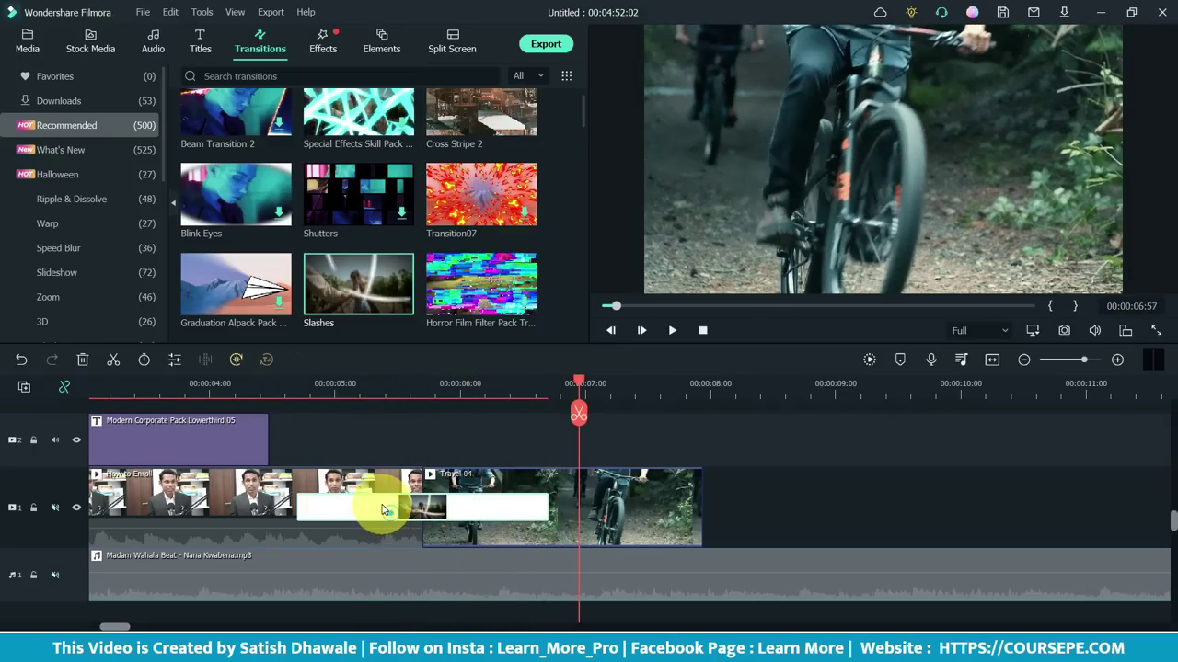
key("Delete")
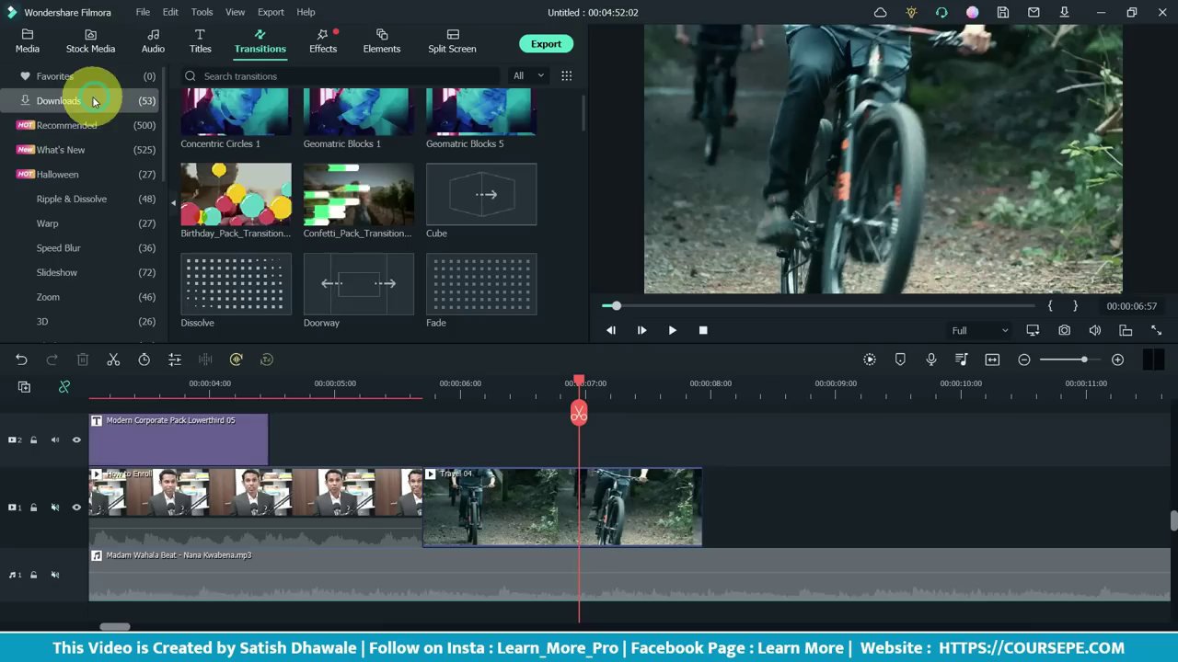
mouse_move(354, 198)
left_click_drag(355, 197, 413, 500)
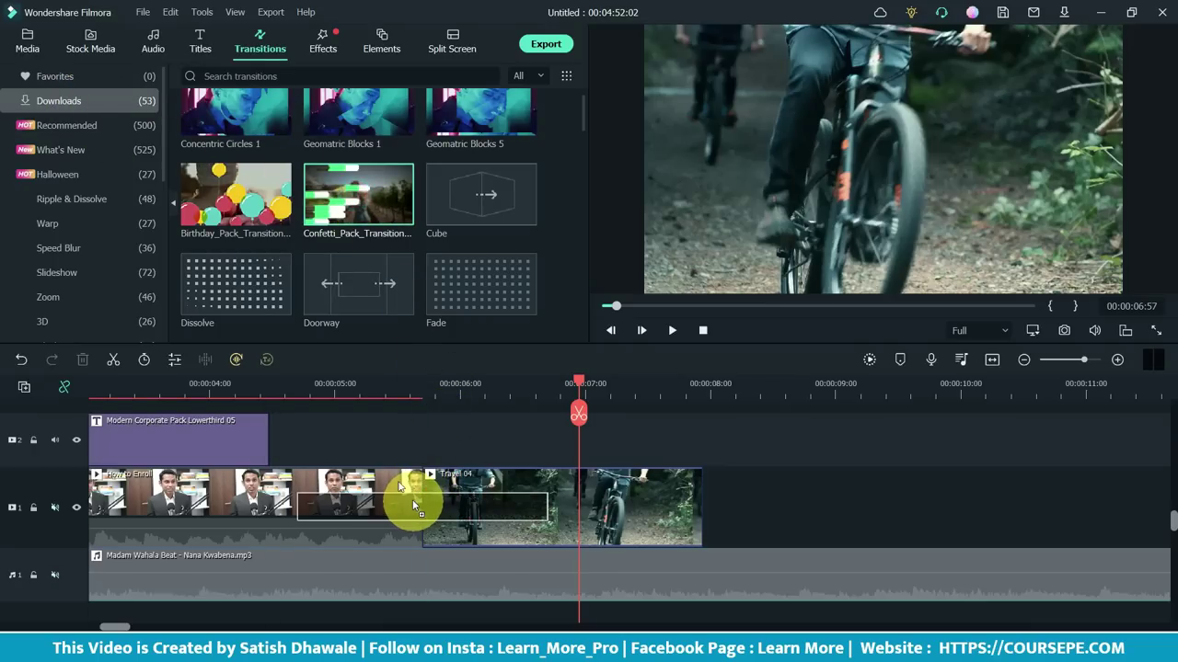
left_click_drag(302, 398, 289, 387)
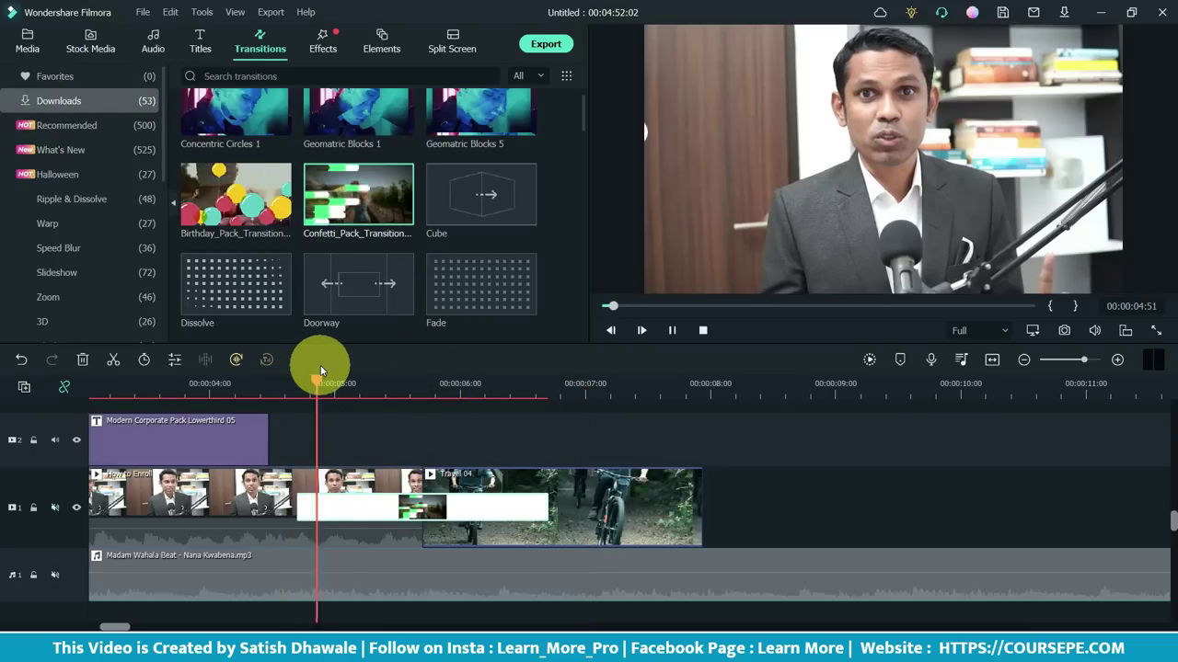
key("space")
key("space")
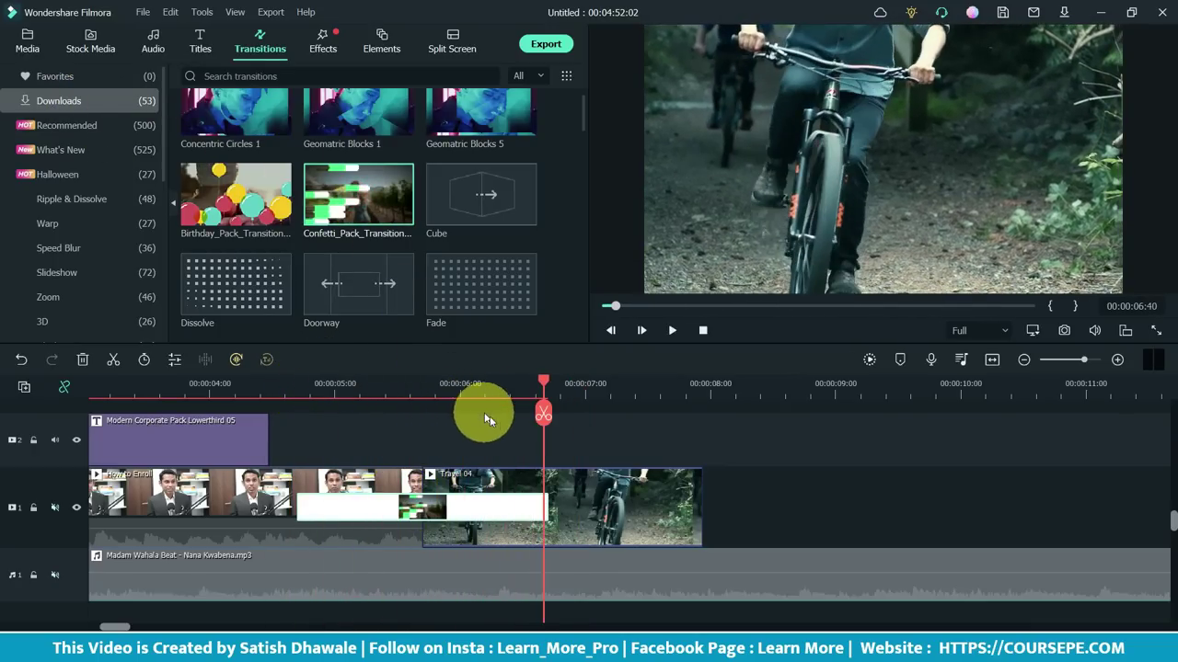
Shorten the confetti transition at the cut to about 0.8 seconds, ending at about 6.1 seconds
left_click_drag(547, 504, 471, 499)
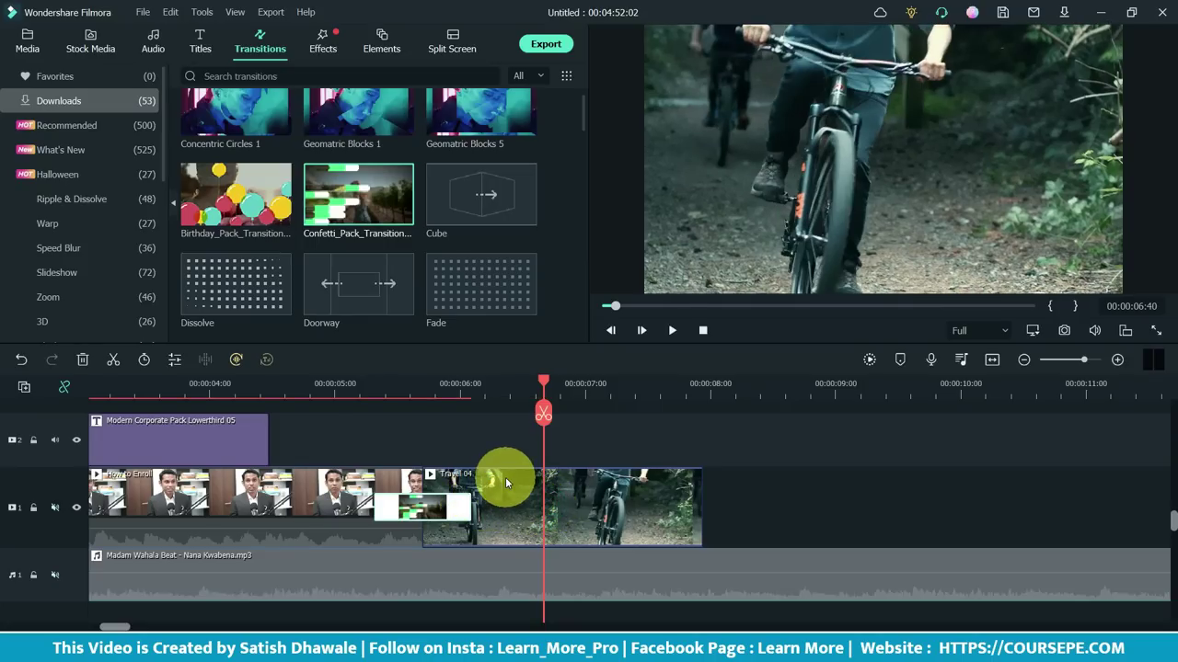
Replace the confetti transition at the cut with the downloaded Transition_01 and play it from just before its start
mouse_move(411, 214)
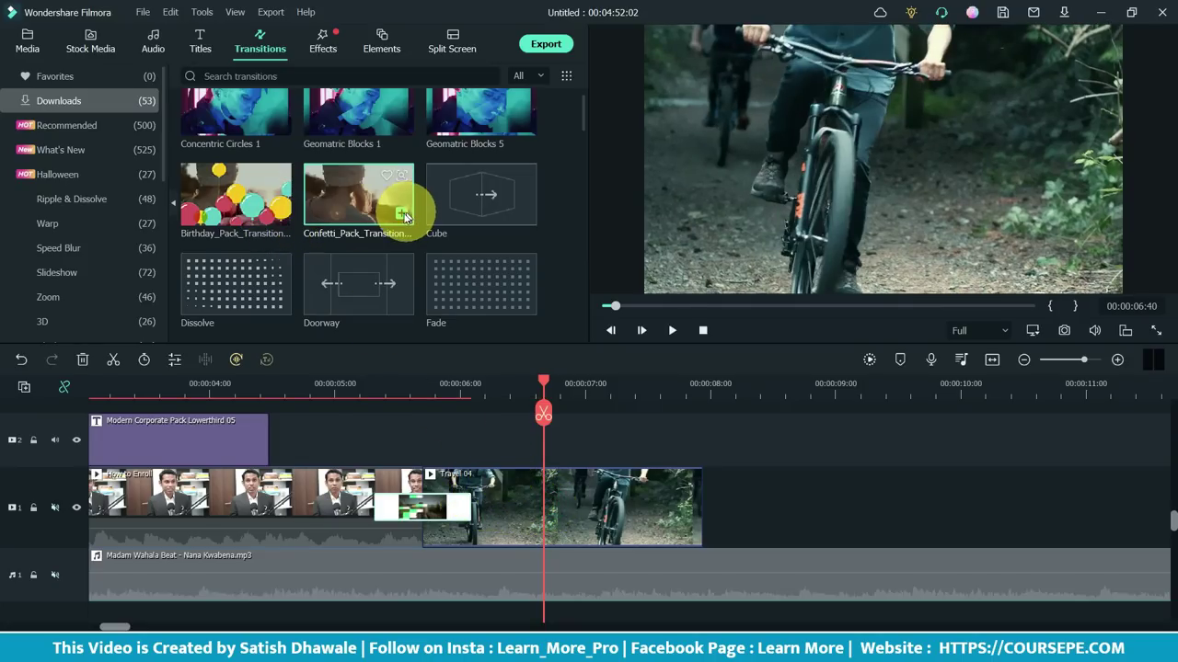
scroll(405, 216, "down", 10)
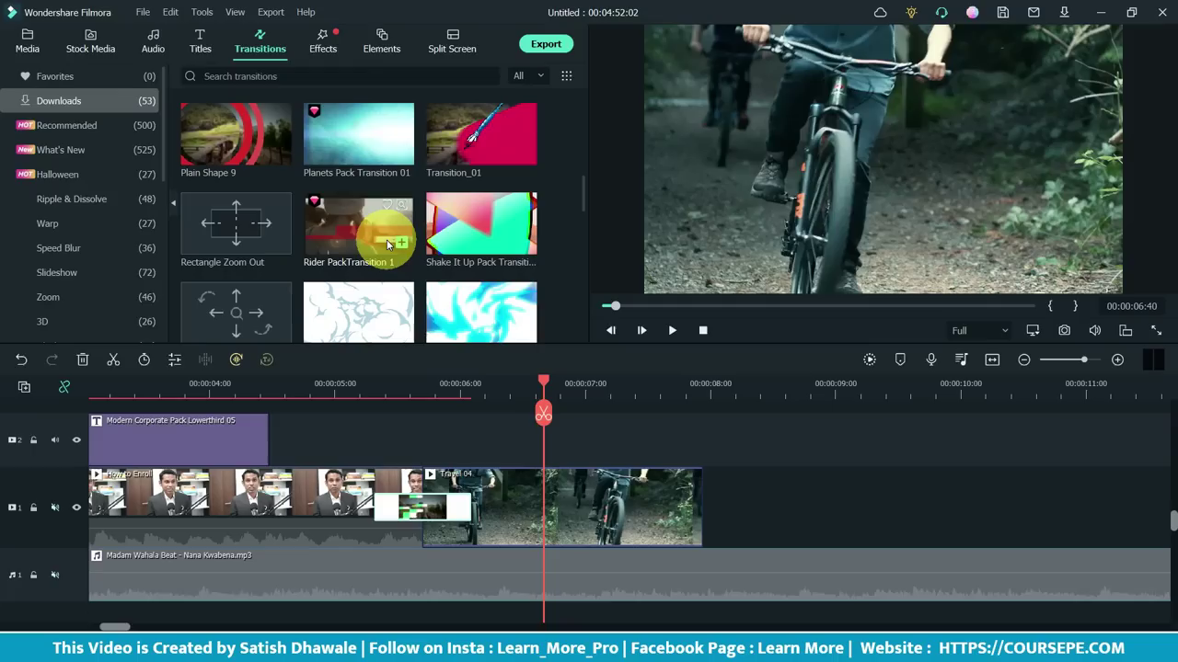
left_click_drag(447, 145, 412, 511)
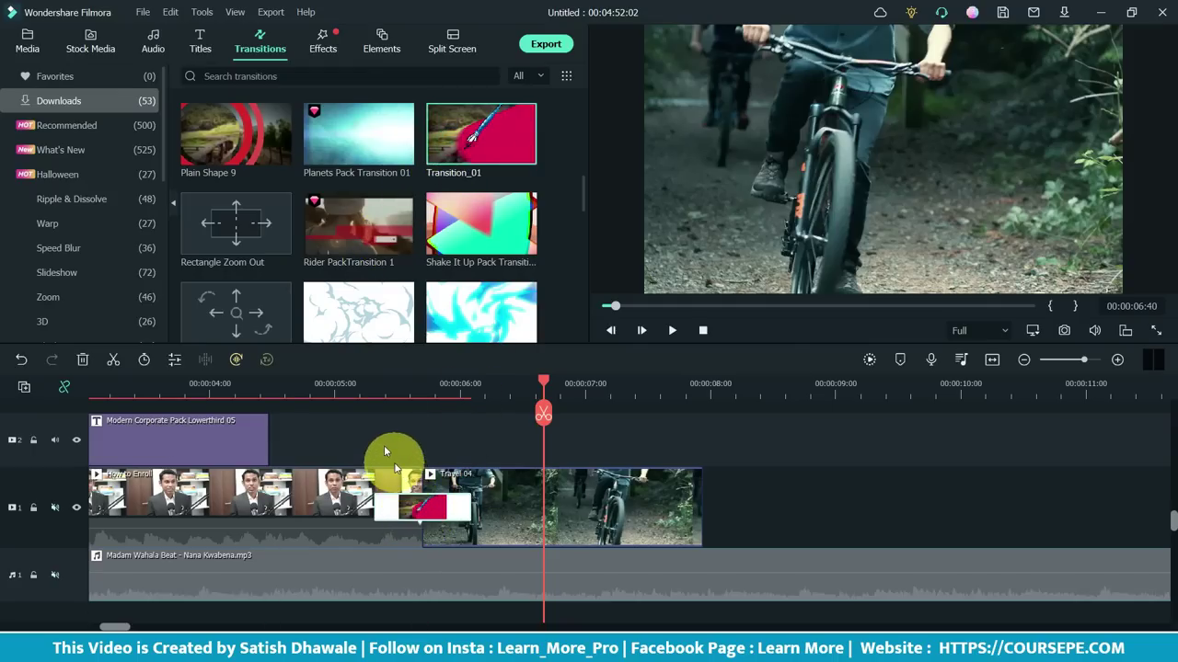
left_click(365, 384)
key("space")
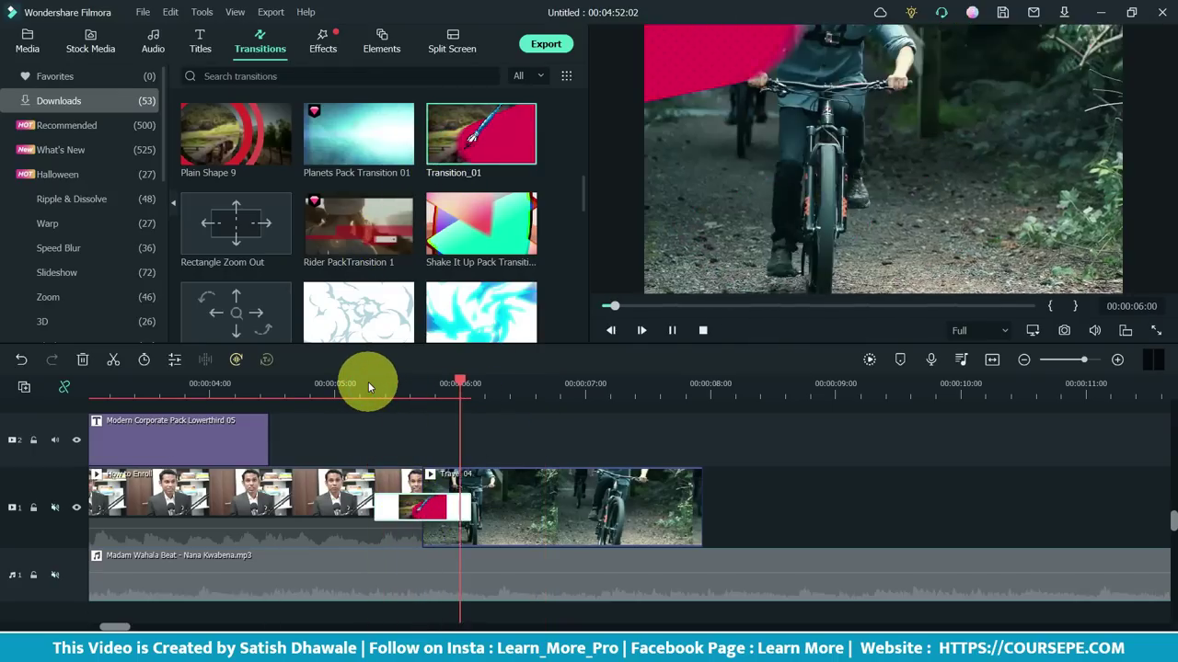
key("space")
scroll(368, 384, "down", 1)
left_click(371, 391)
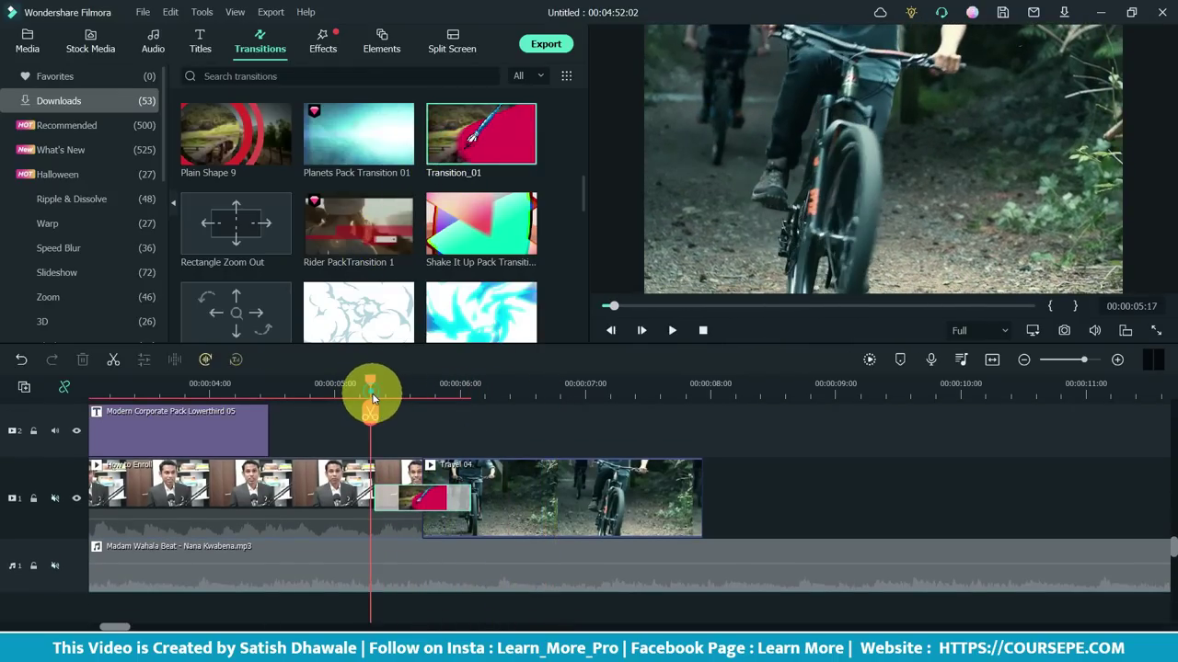
Replace Transition_01 at the cut with the downloaded Confetti_Pack_Transition and play it through
scroll(334, 263, "down", 5)
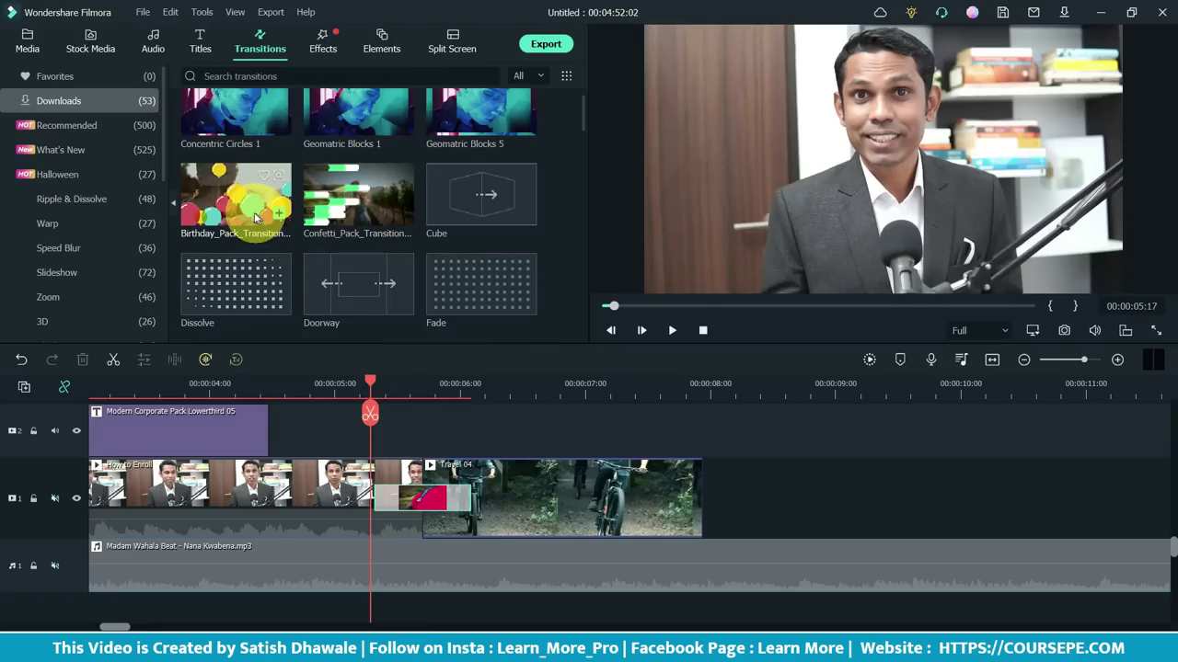
left_click_drag(355, 196, 436, 504)
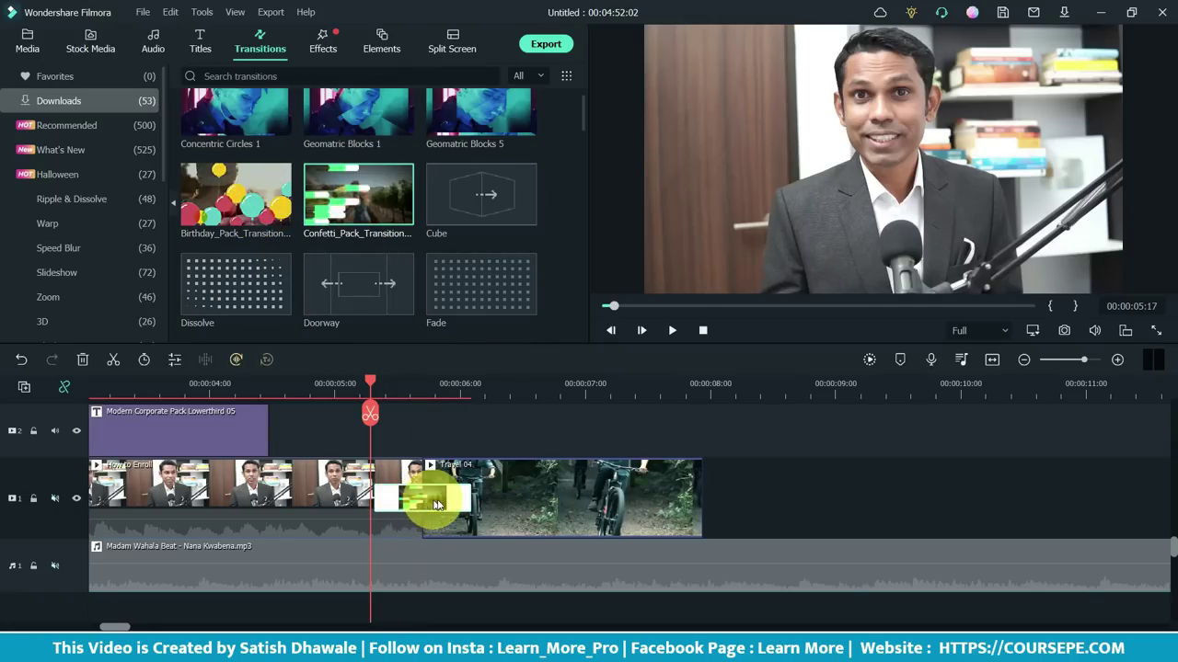
key("space")
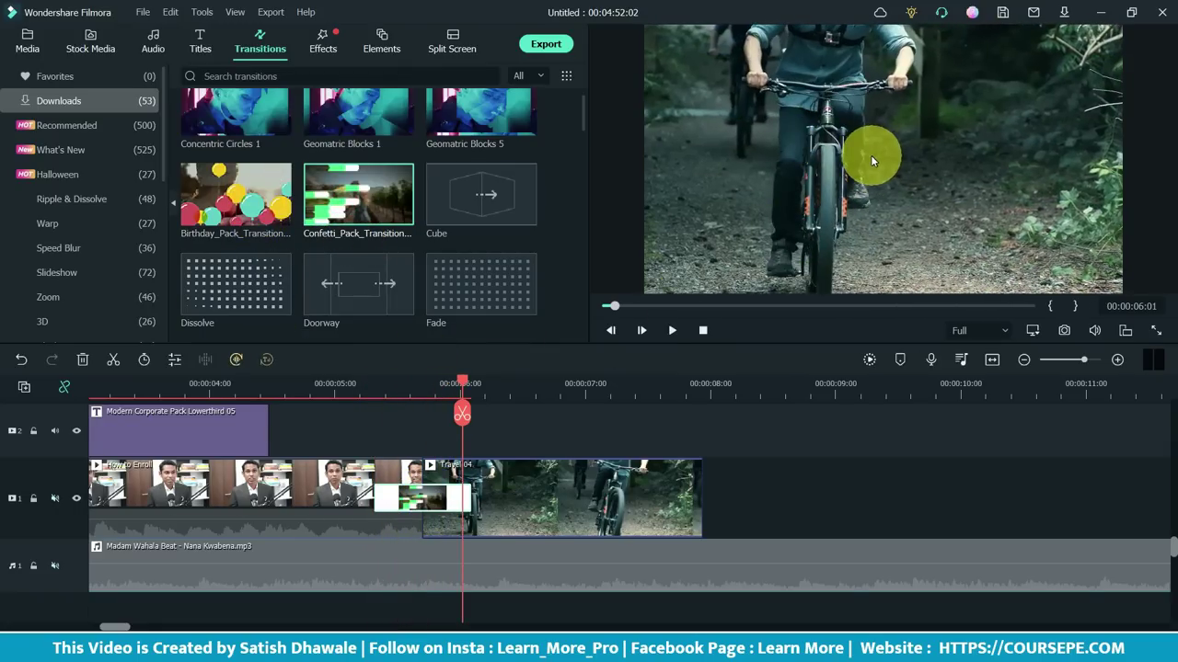
Download the Cartoon Click Sound 01 sound effect, place it on audio track 2 under the transition at about 5.6 seconds, and preview it
left_click(158, 45)
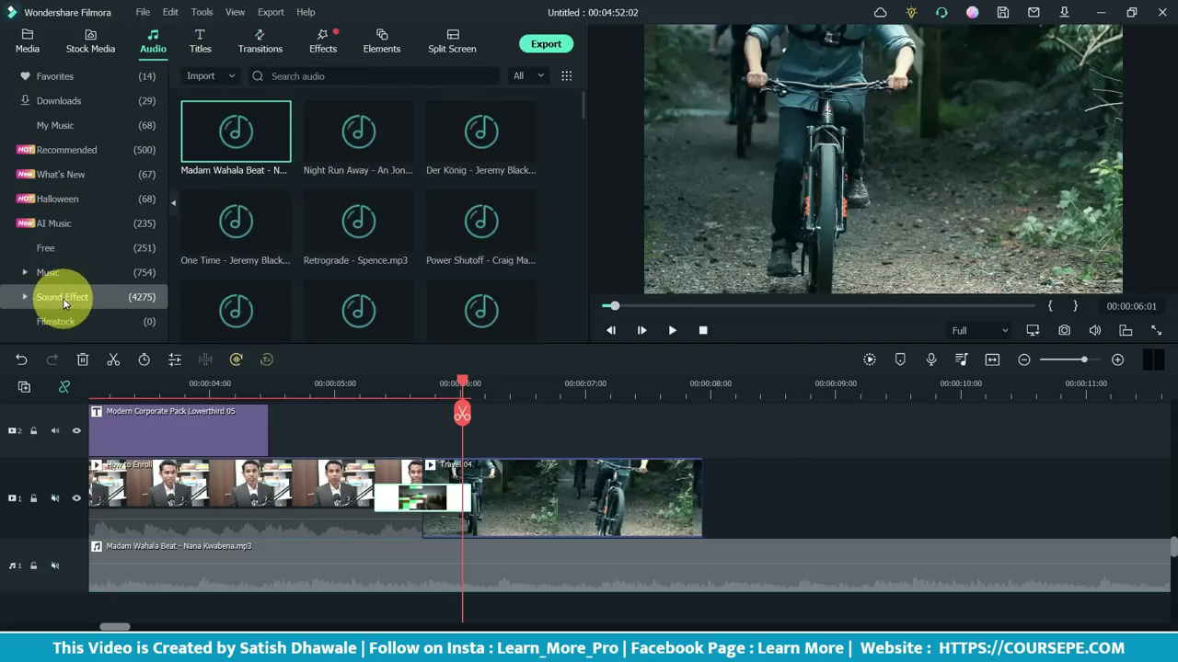
left_click(63, 301)
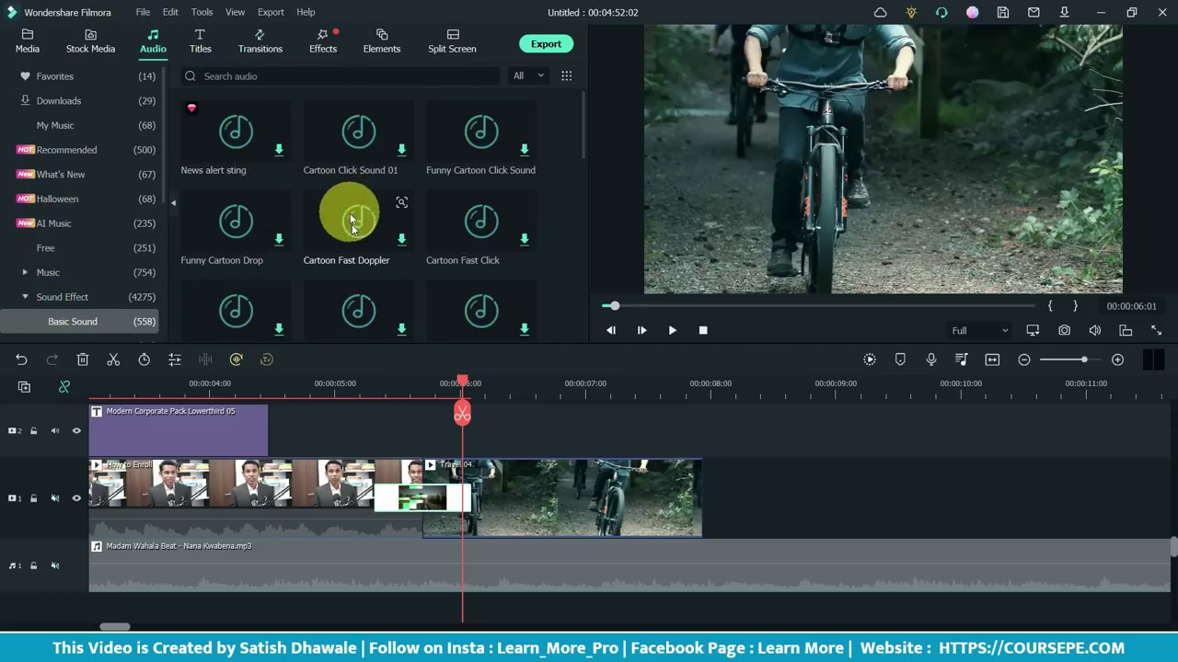
left_click(358, 148)
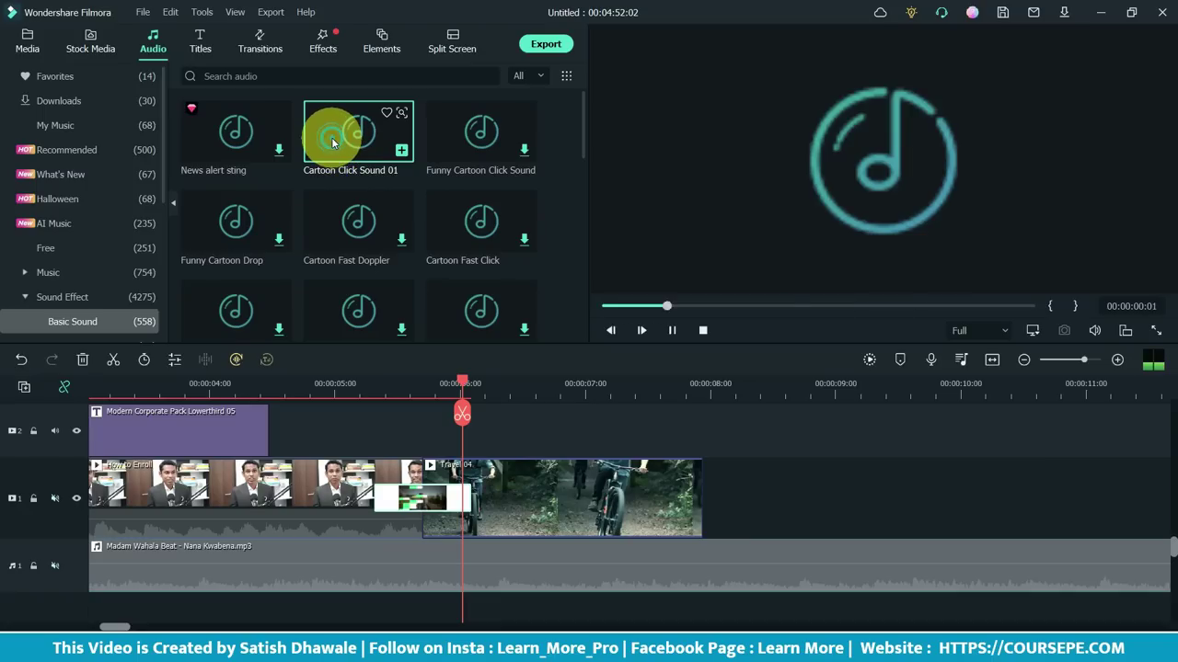
left_click_drag(340, 133, 412, 594)
left_click(381, 386)
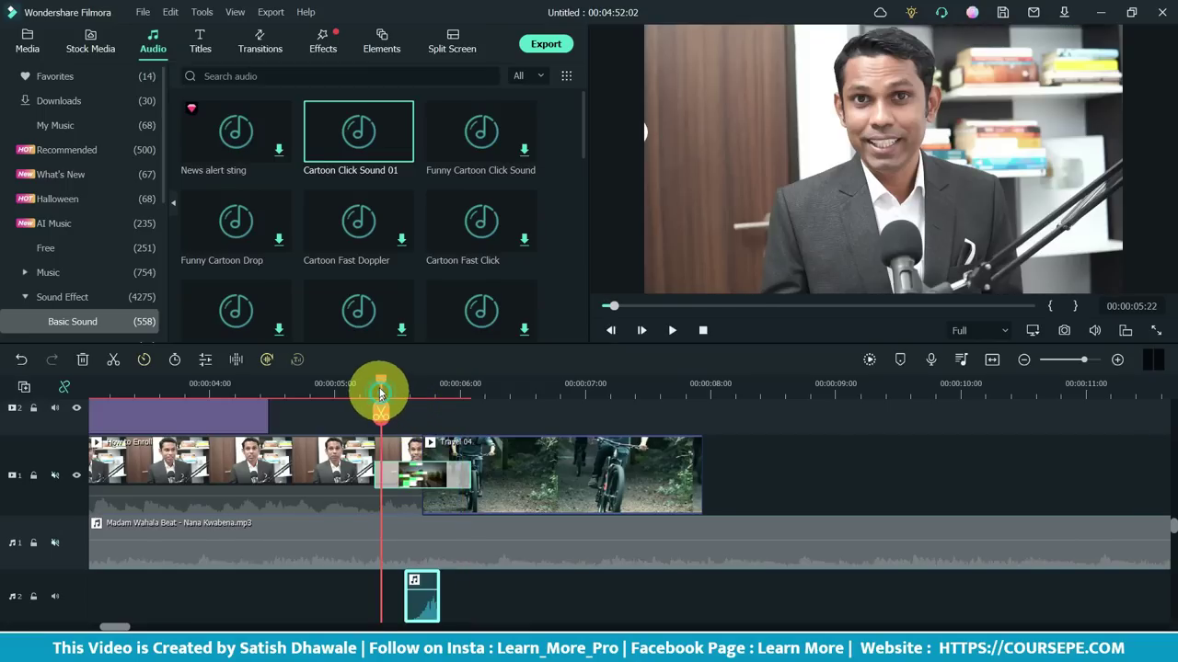
left_click(357, 386)
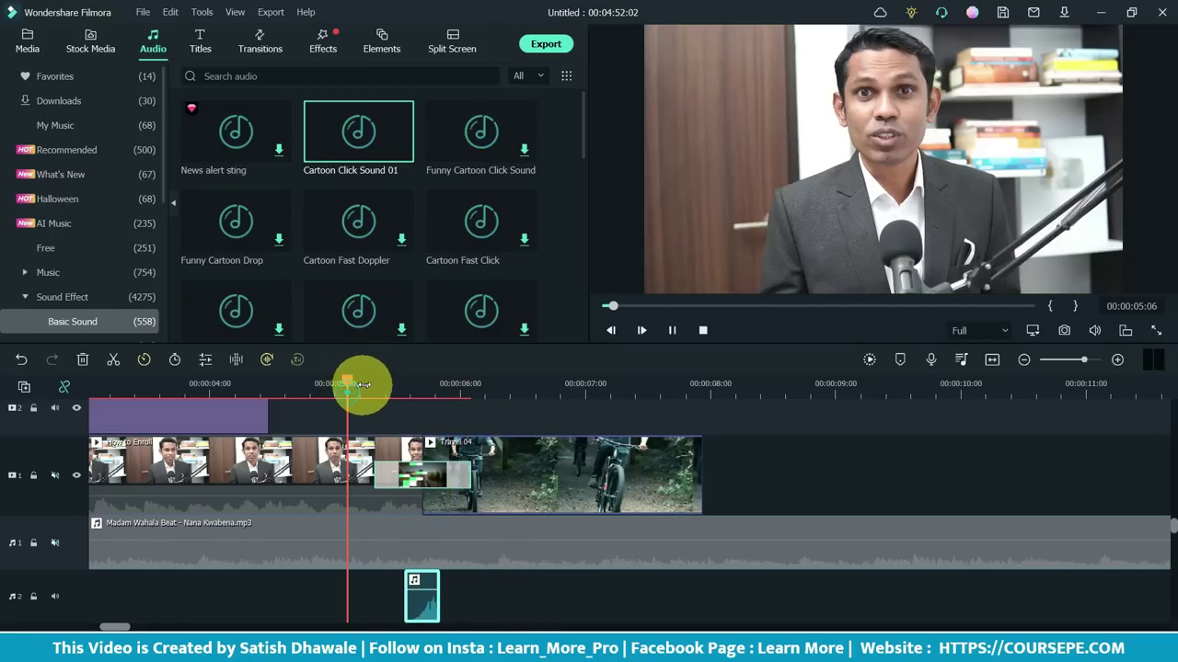
key("space")
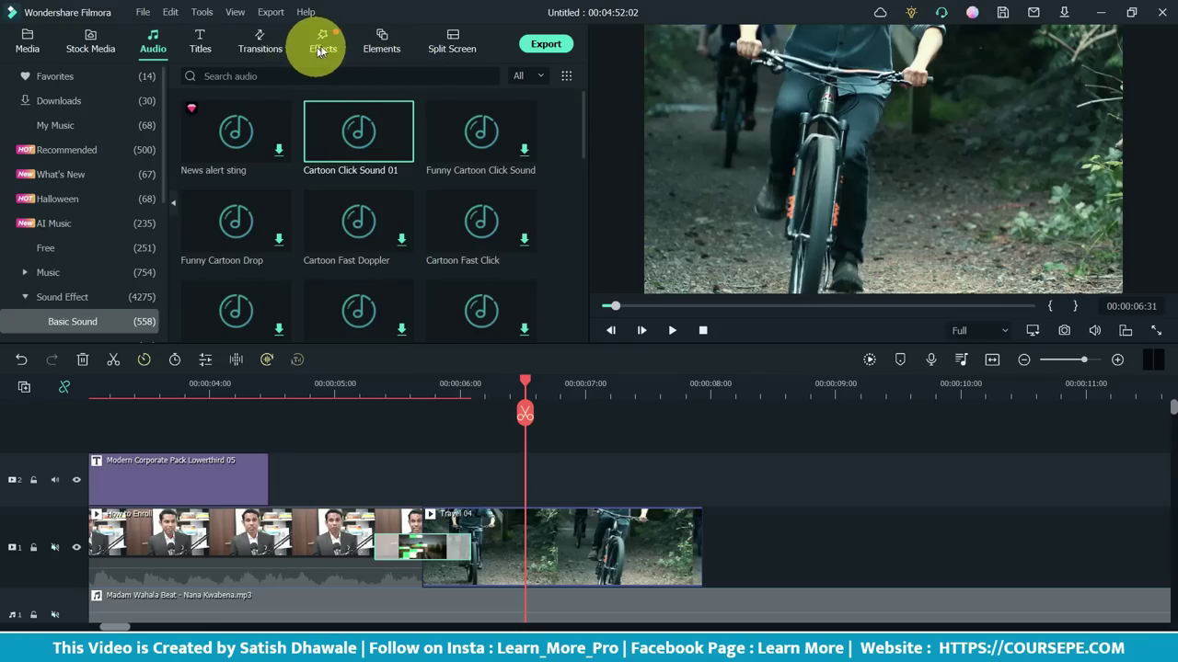
Add the recommended Waving Line With Ai Portrait effect to video track 2 at about 4.7 seconds and play it
left_click(324, 44)
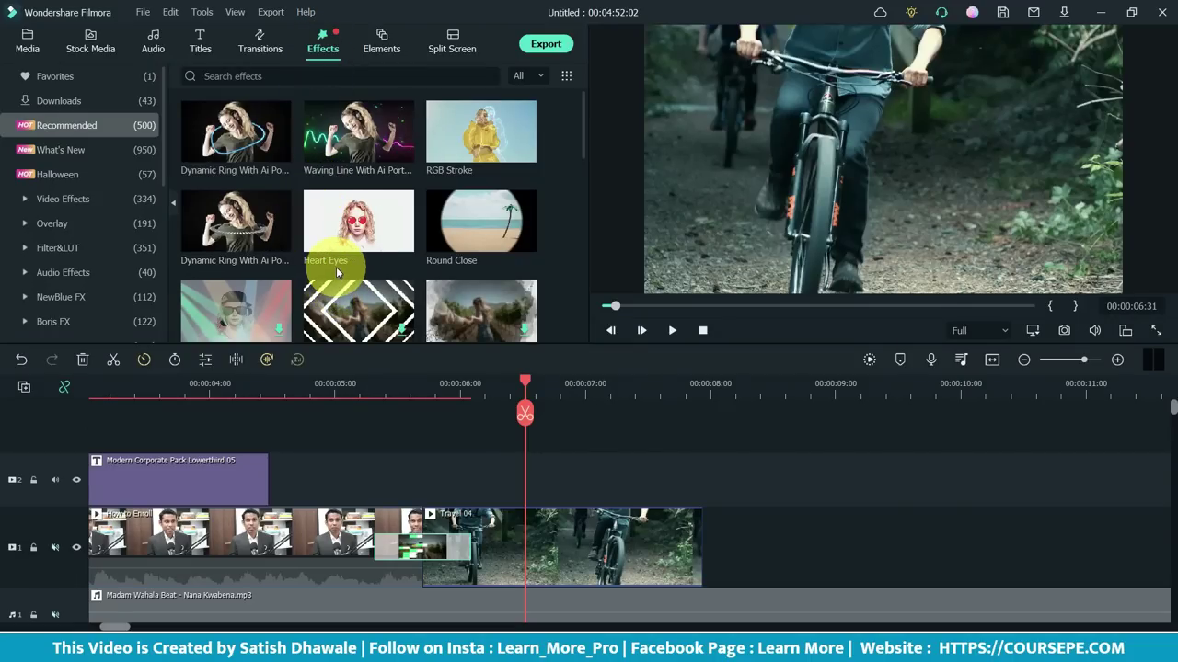
scroll(336, 266, "down", 3)
scroll(342, 274, "up", 3)
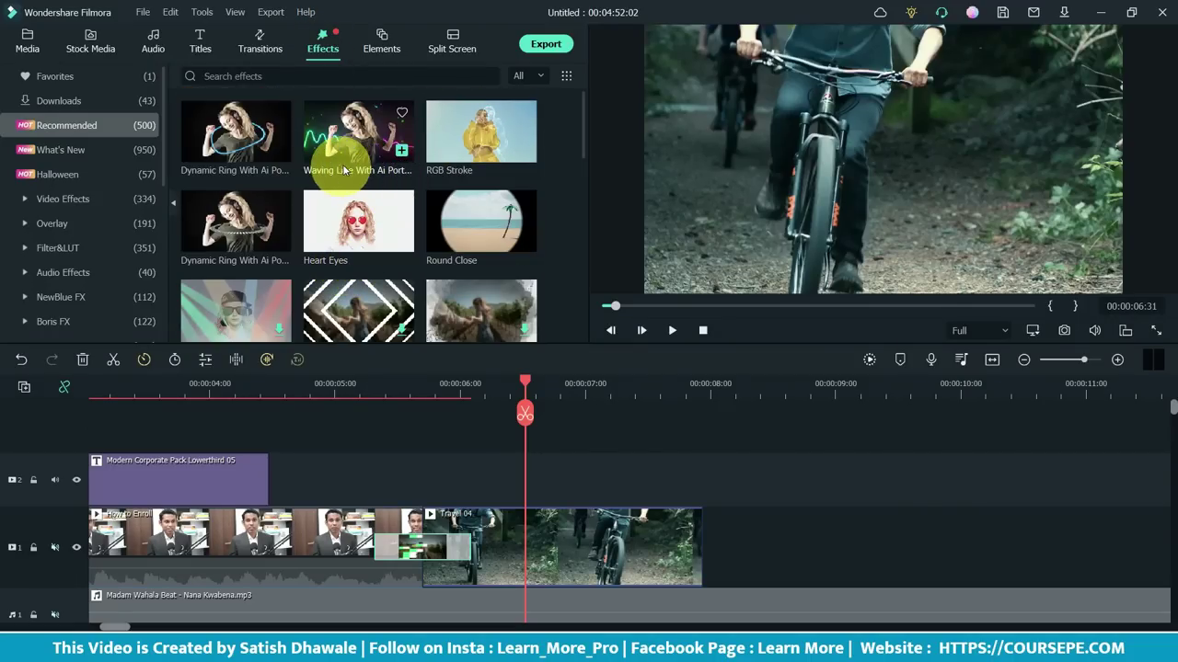
left_click(345, 394)
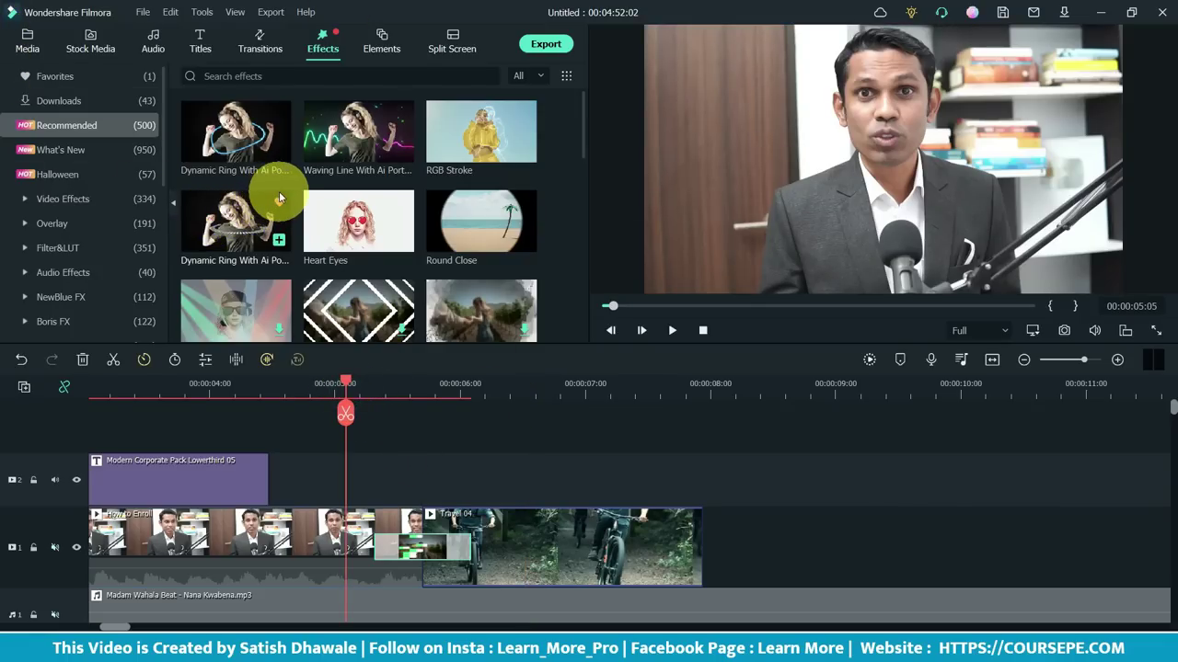
left_click_drag(324, 154, 303, 482)
left_click(303, 394)
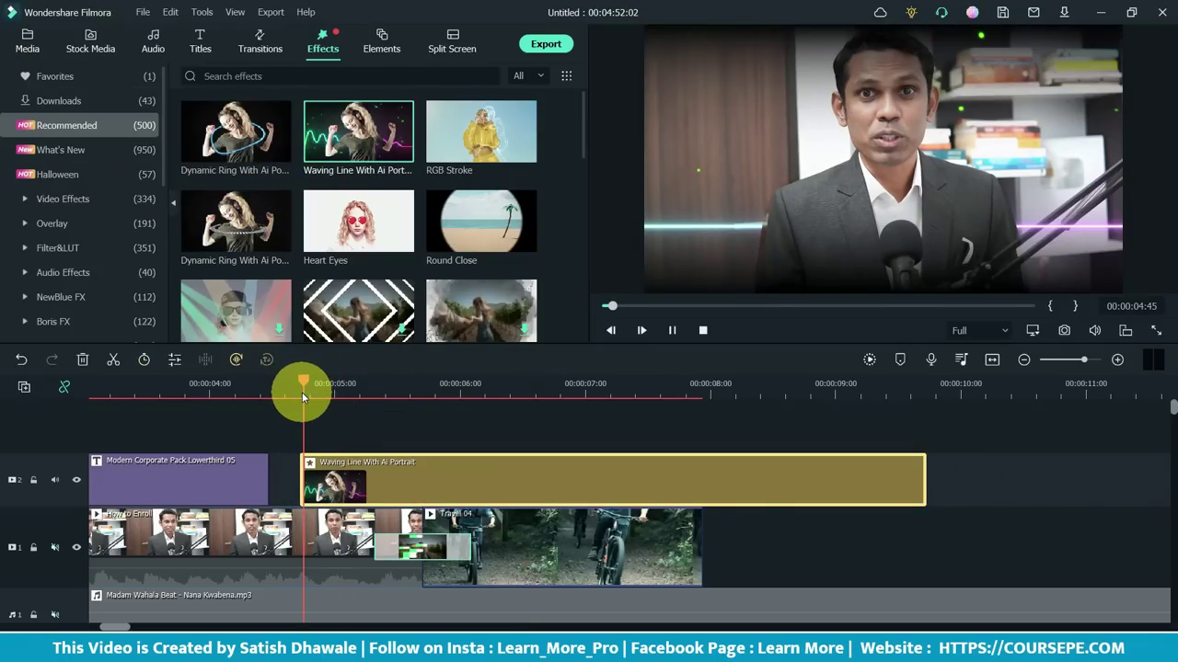
key("space")
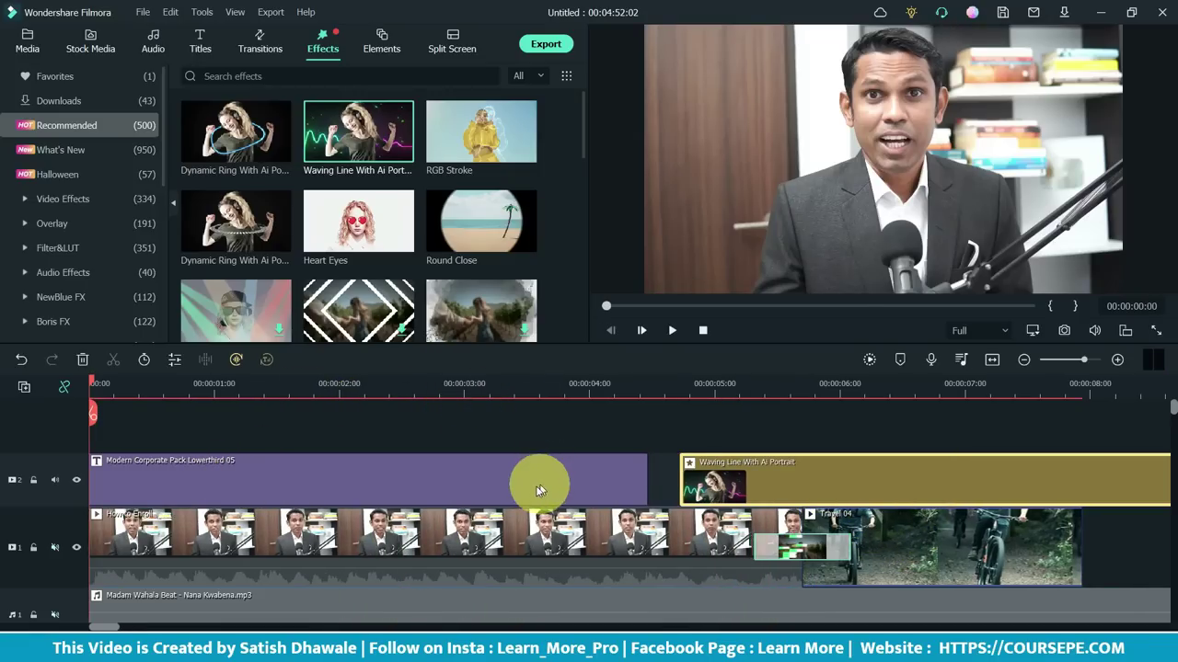
Delete the lower-third title and preview the Waving Line effect moved to the start of video track 2
left_click(529, 482)
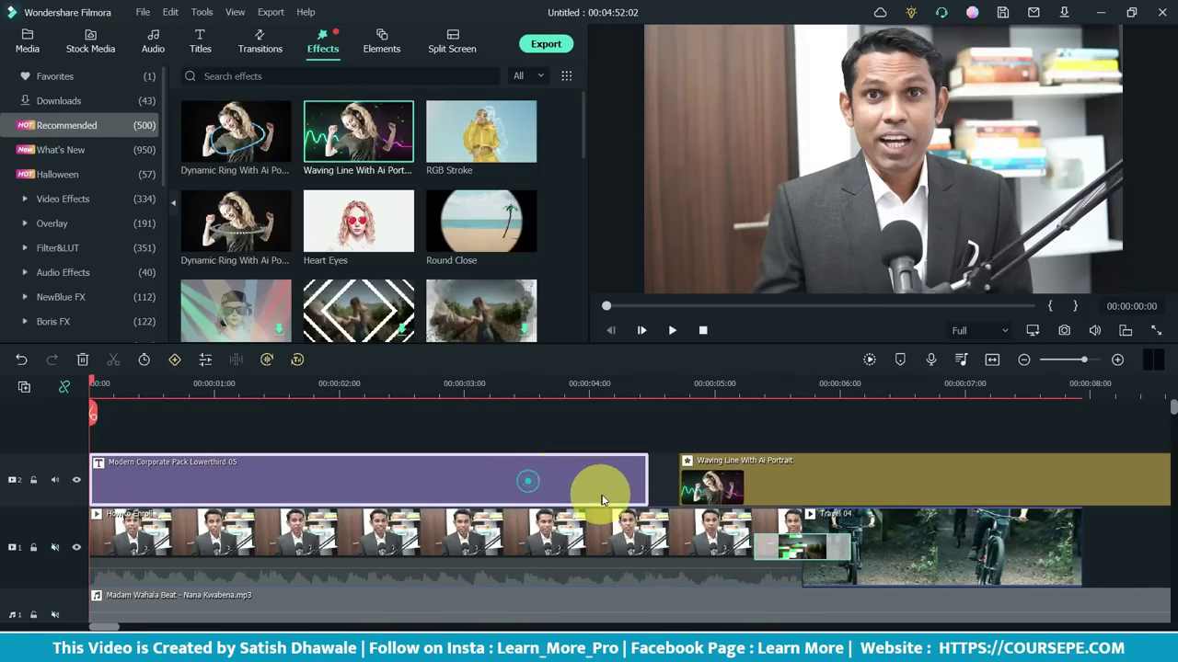
key("Delete")
left_click_drag(835, 473, 350, 483)
key("space")
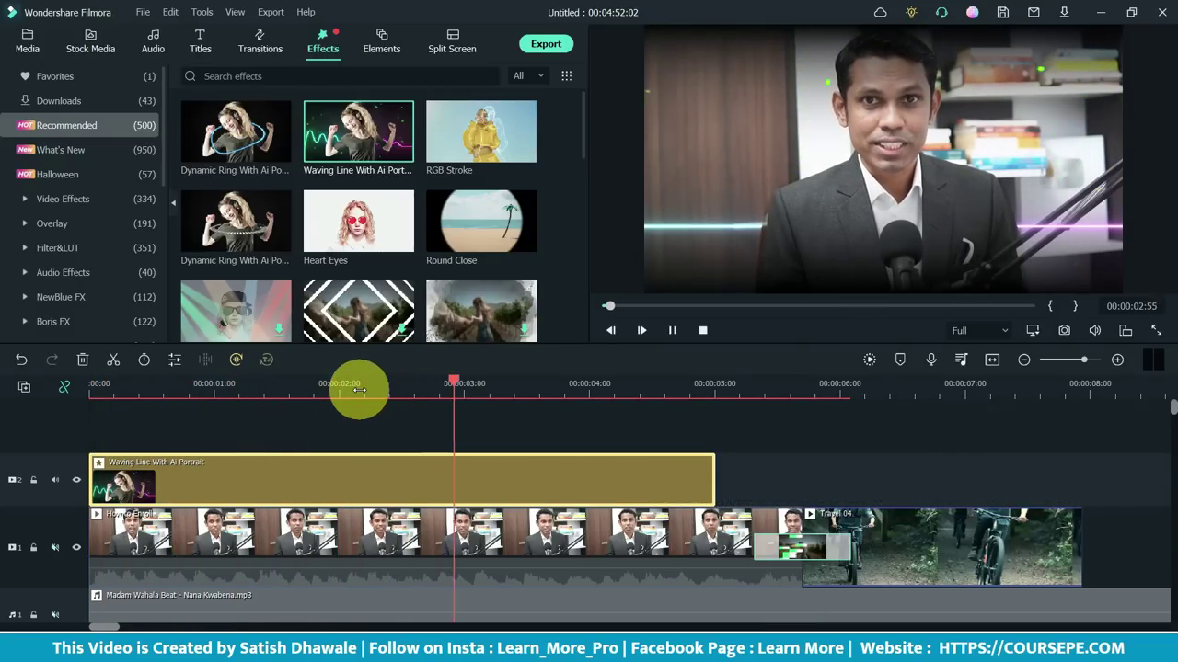
key("space")
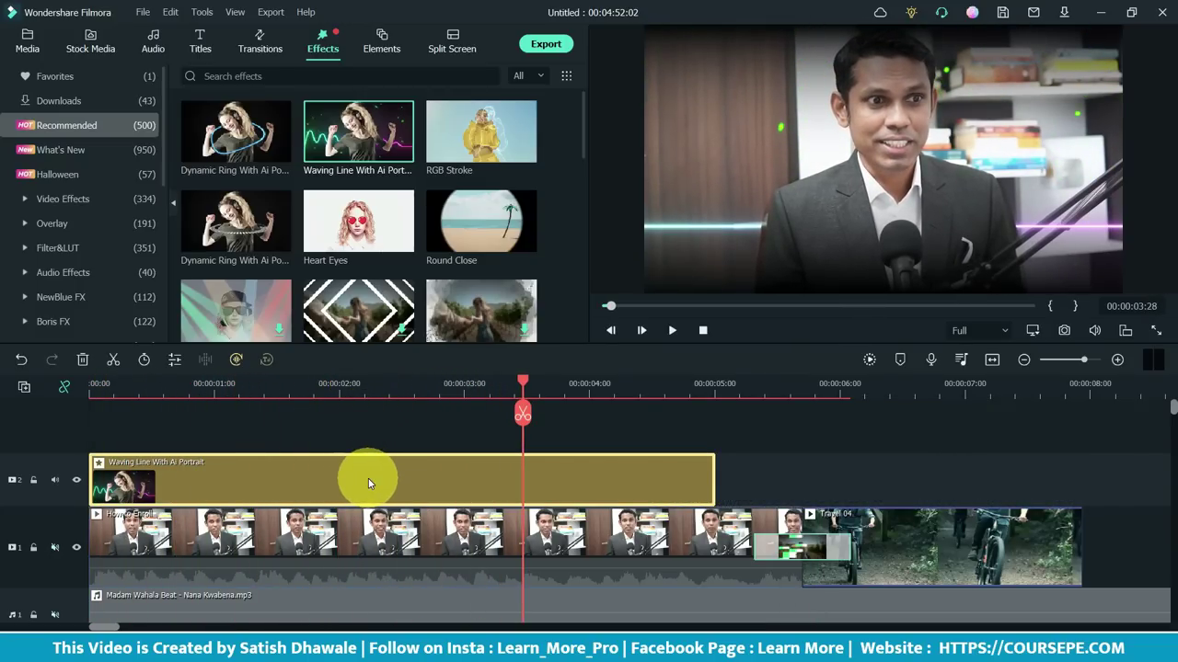
Replace the Waving Line effect with Dynamic Ring With Ai Portrait 1 at about 0.4 seconds and preview it
key("Delete")
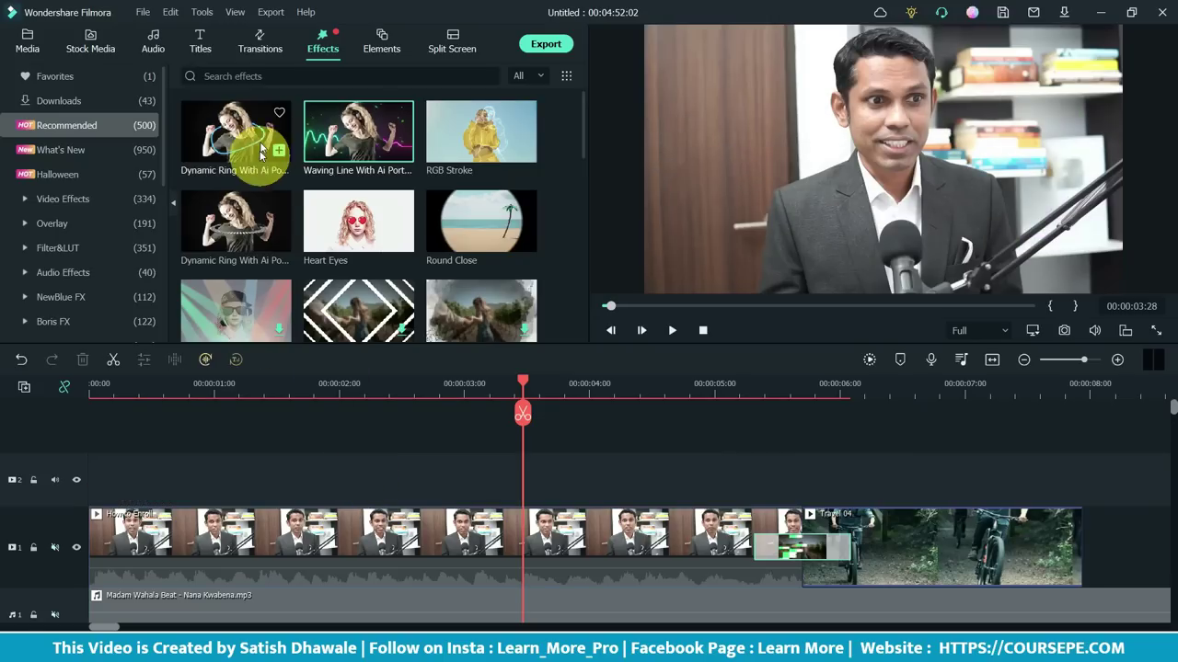
left_click_drag(235, 132, 159, 457)
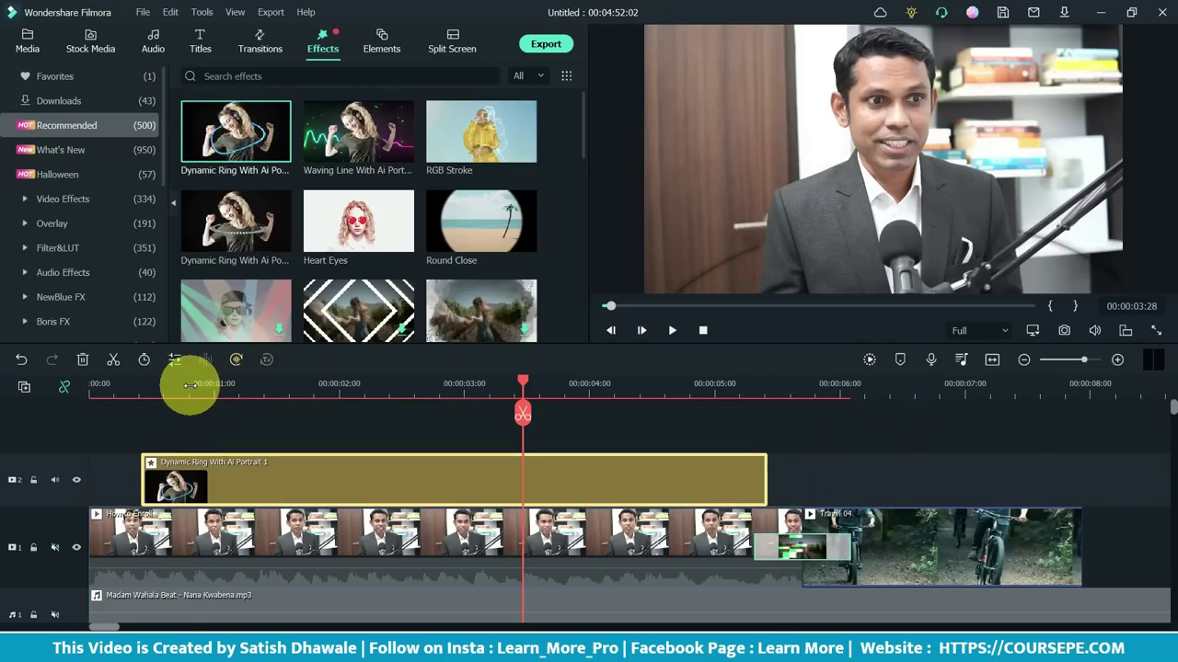
left_click(190, 386)
key("space")
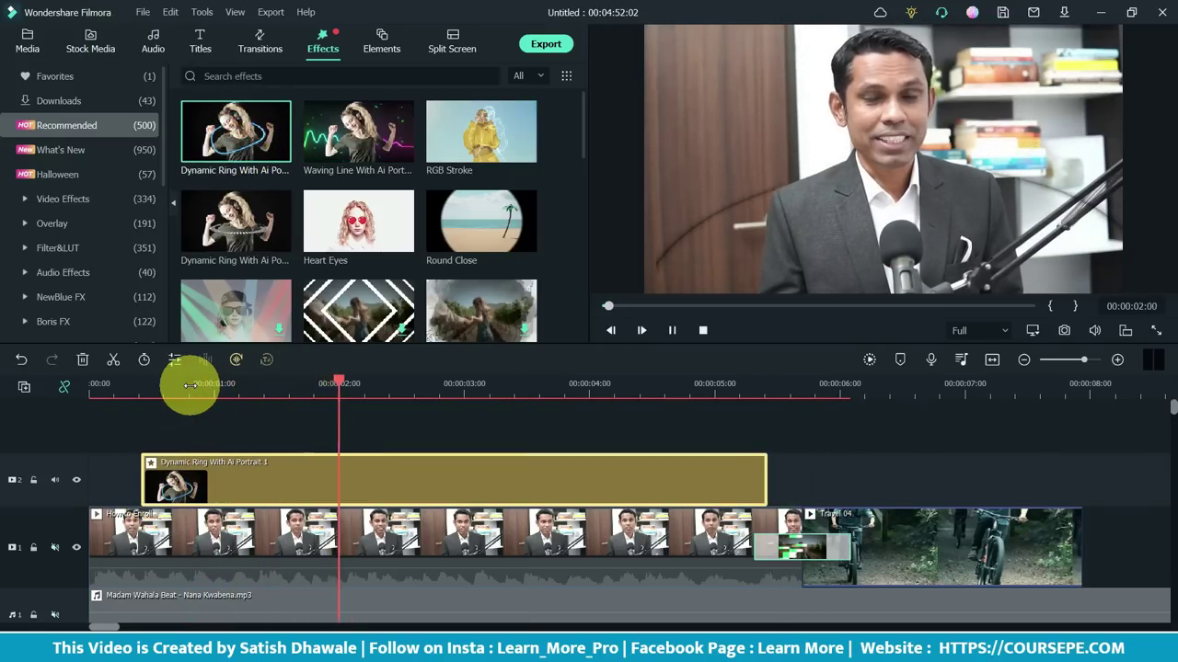
key("space")
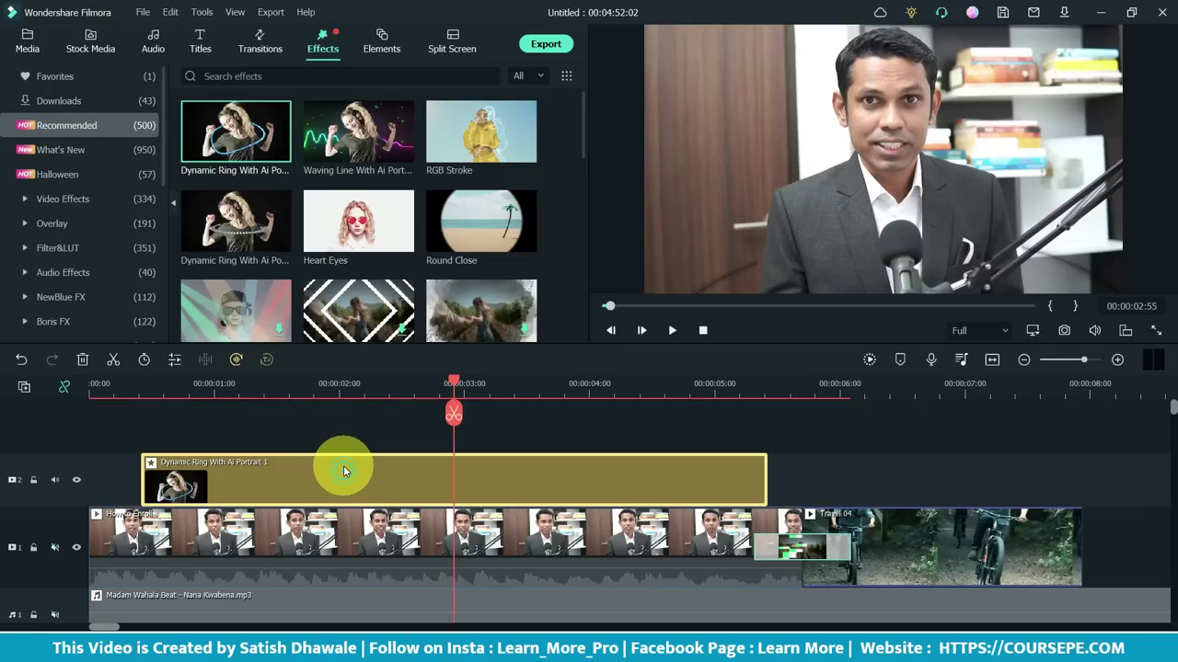
Replace the Dynamic Ring effect with Heart Eyes at about 0.8 seconds, and remove it after a preview
key("Delete")
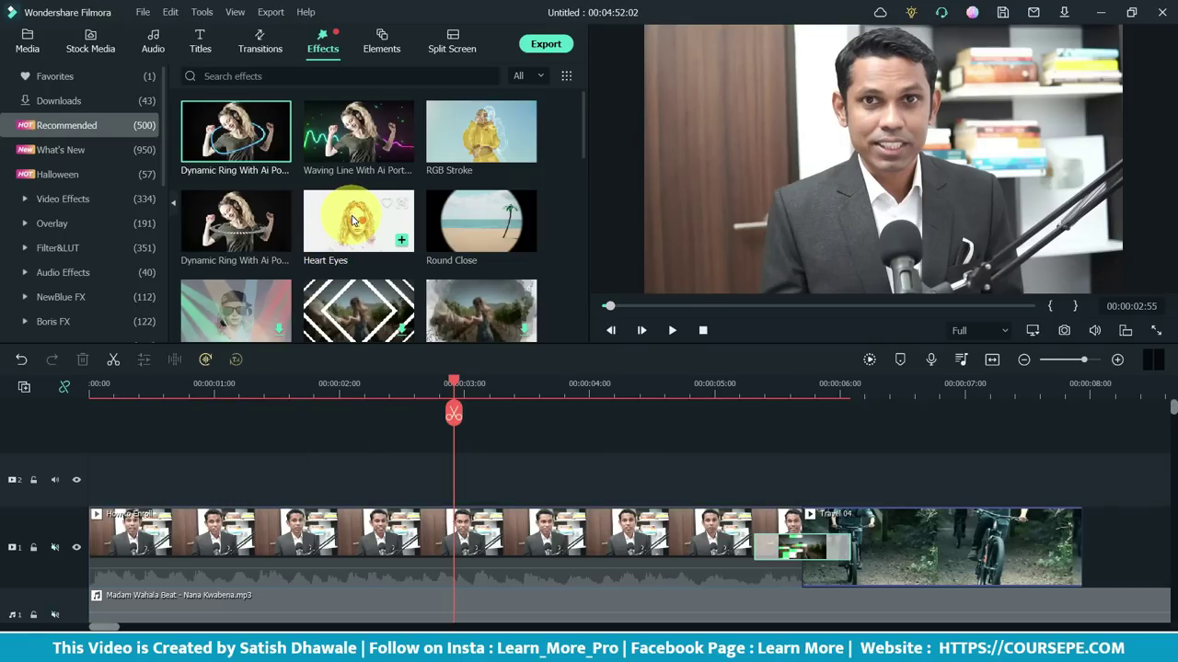
left_click_drag(352, 228, 220, 465)
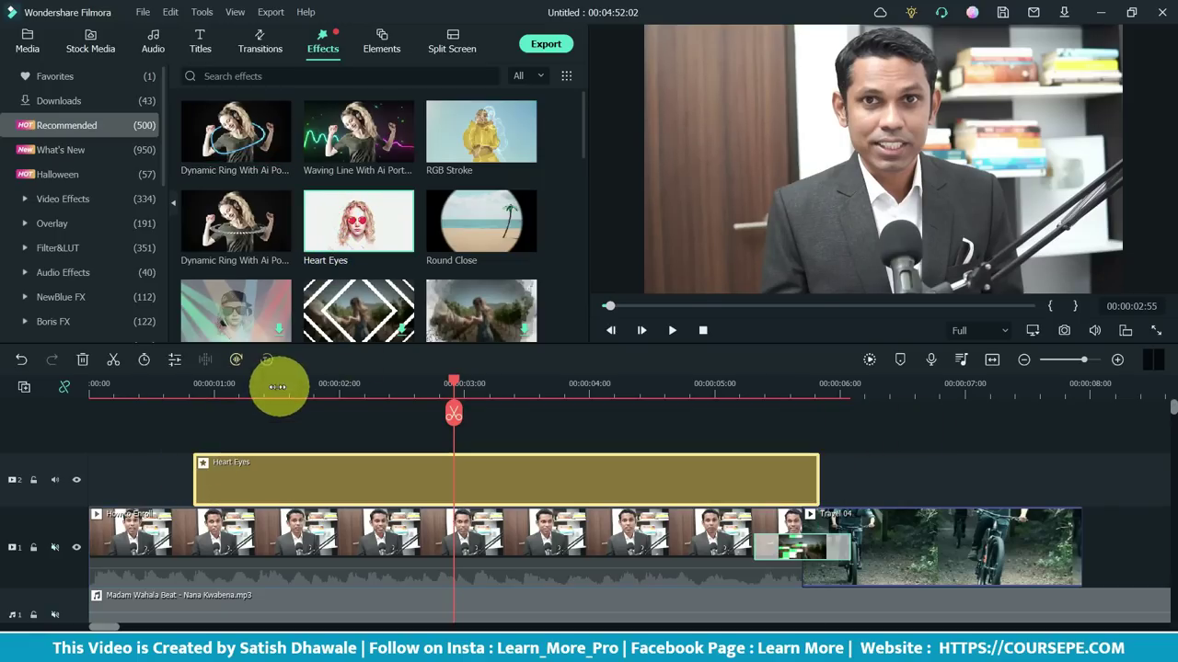
left_click(234, 396)
key("space")
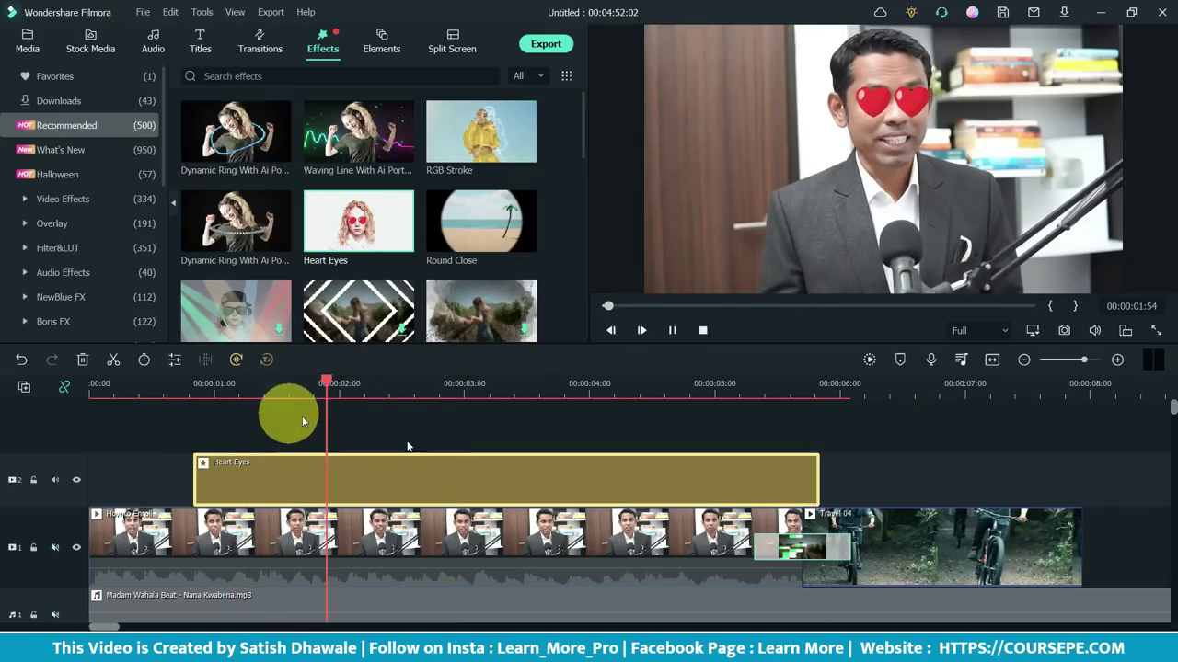
key("space")
key("Delete")
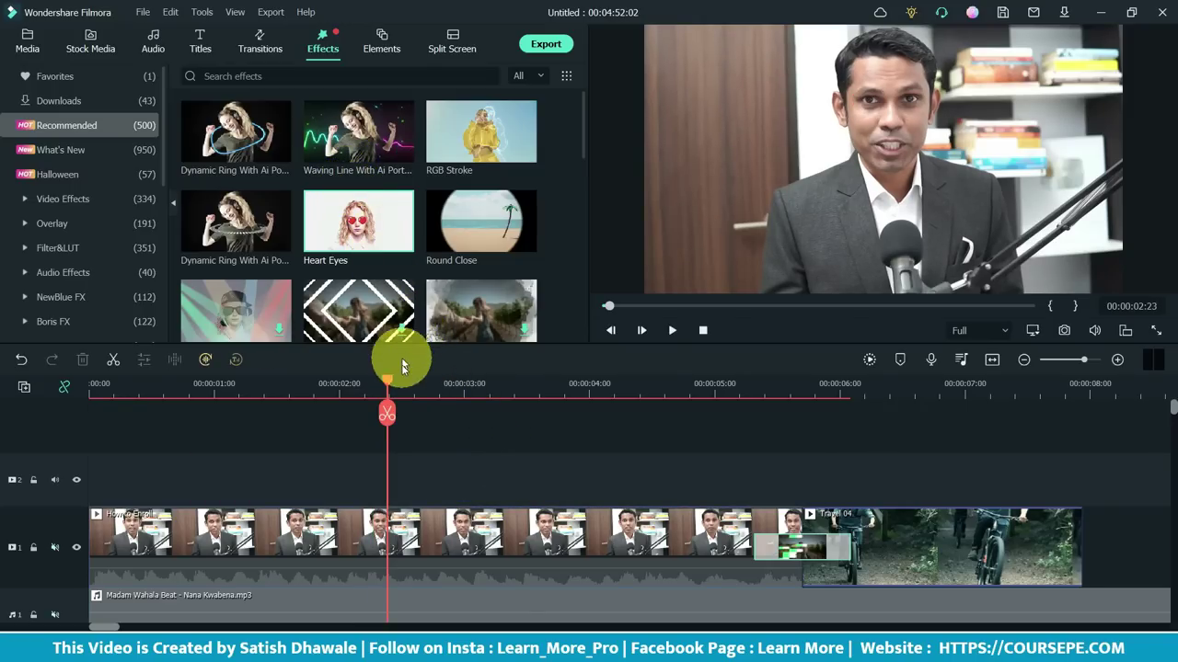
Undo the edits back to the deletion of the lower-third title and move the title up to video track 3
key("ctrl+z")
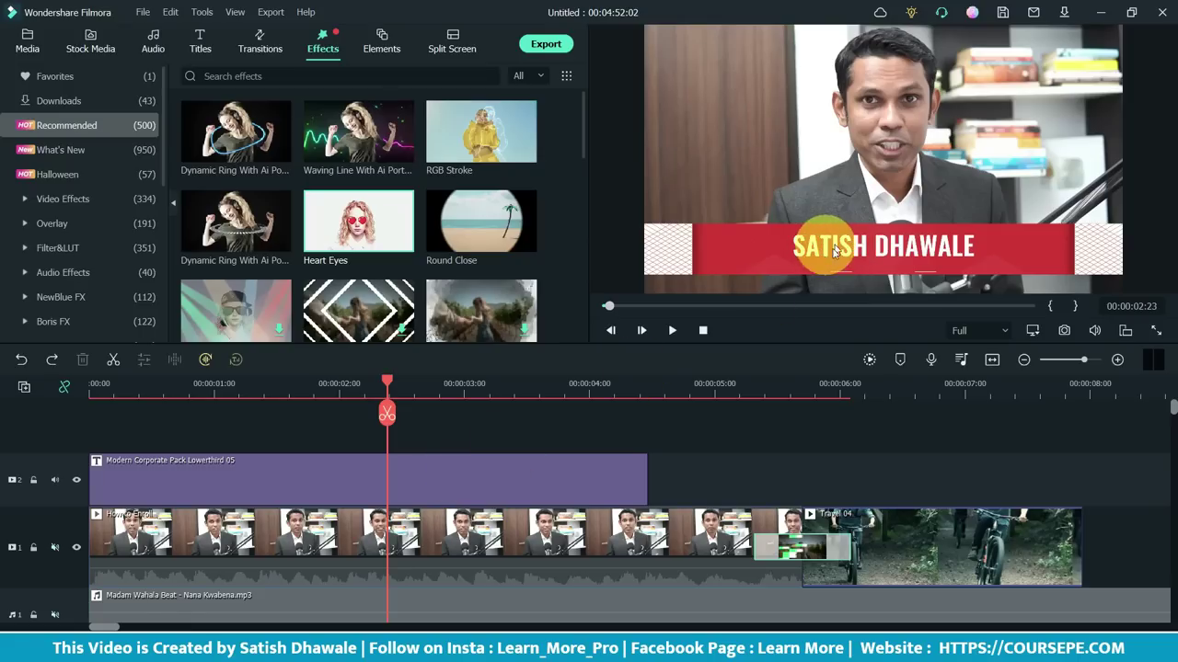
left_click_drag(547, 479, 470, 448)
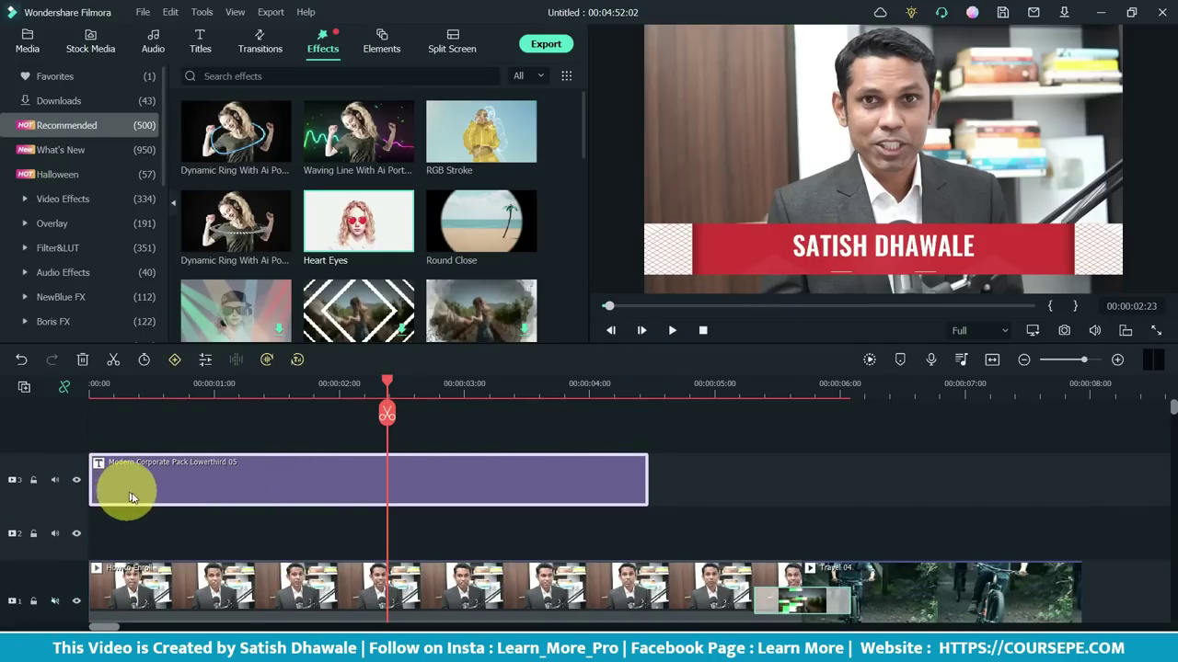
Add the favourite Square Blur effect at the start of video track 2, beneath the lower-third title
left_click(70, 80)
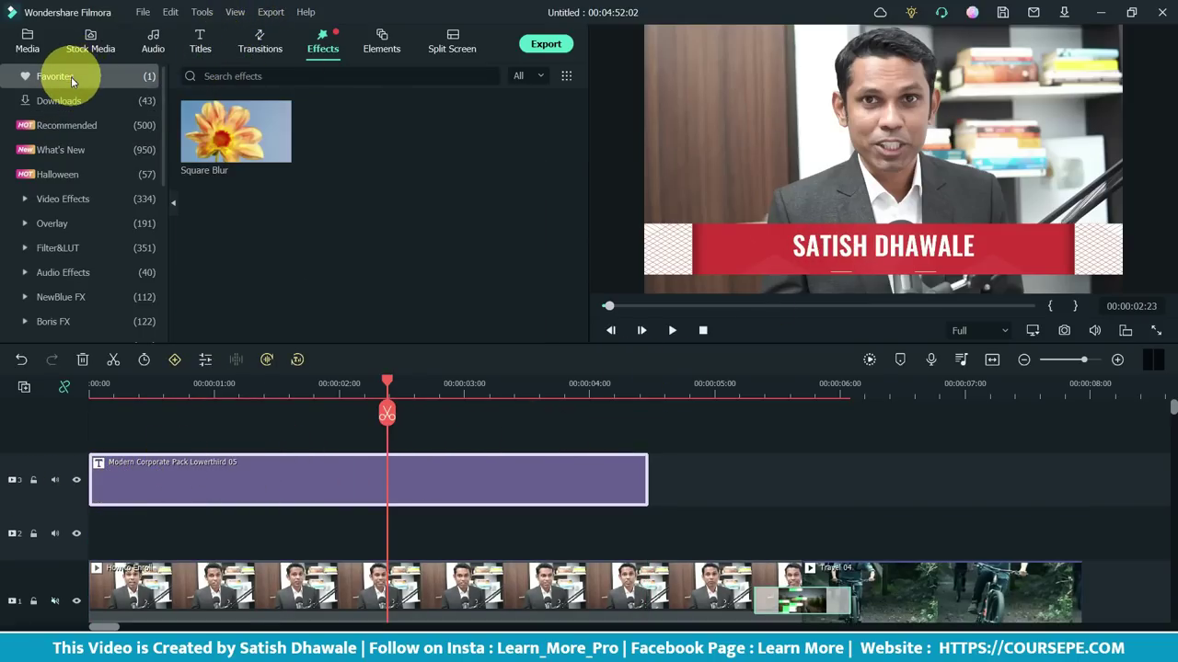
left_click_drag(212, 133, 111, 543)
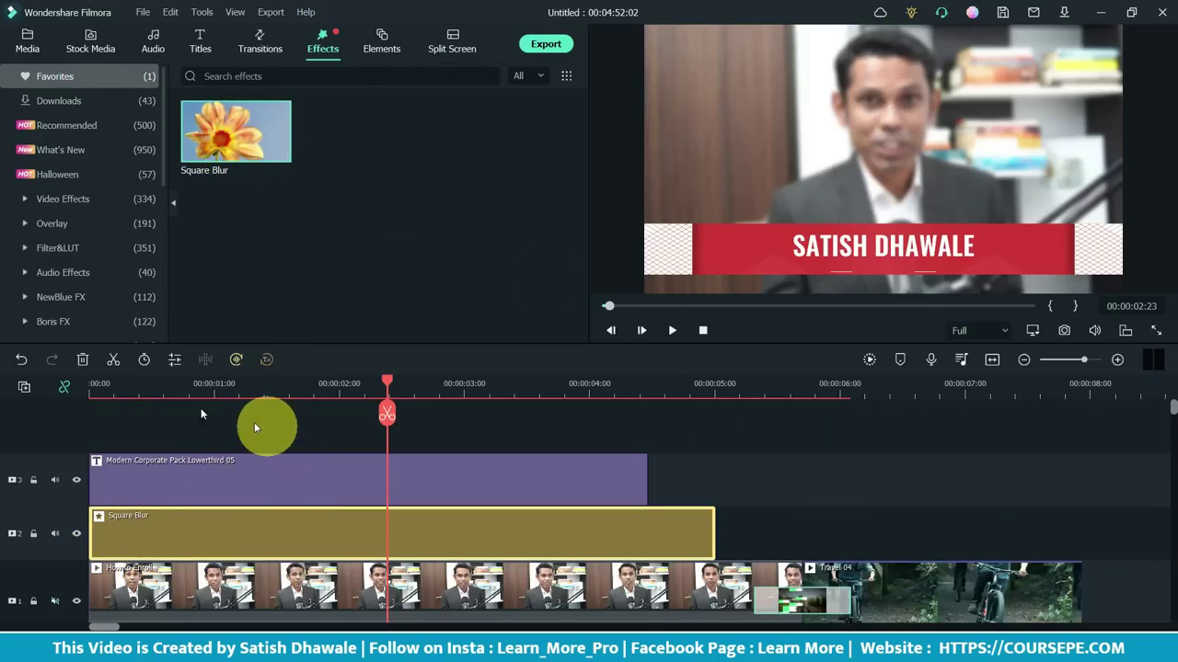
Play the opening to preview the Square Blur behind the title, and delete the effect from video track 2
left_click(103, 390)
key("space")
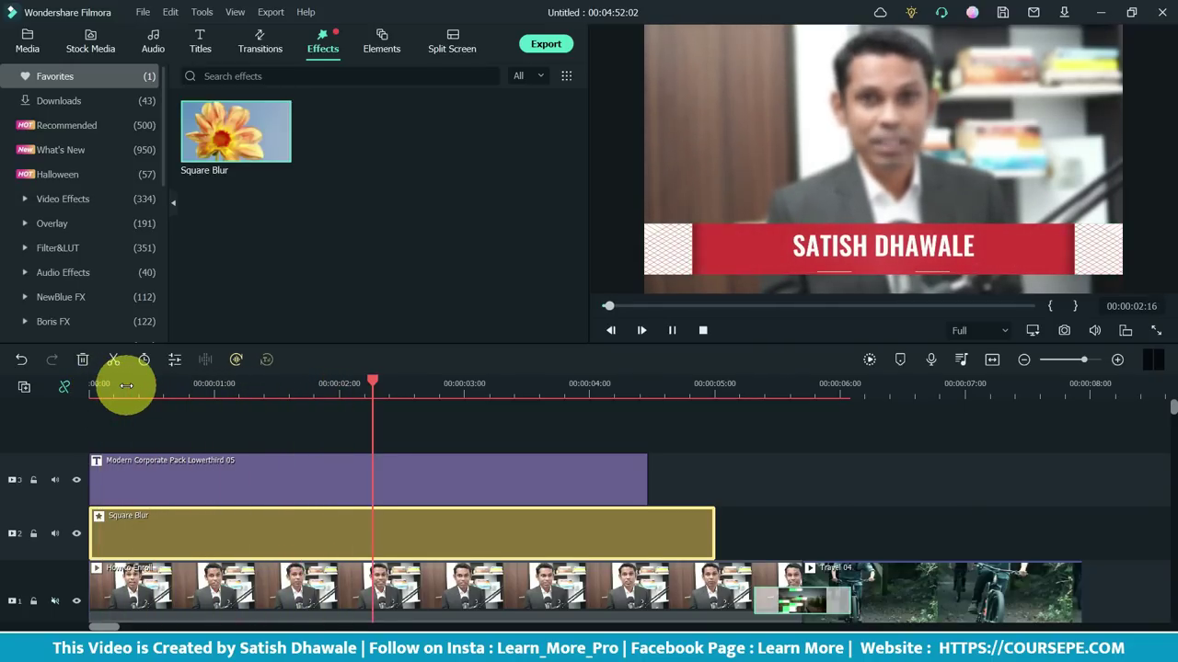
left_click(517, 414)
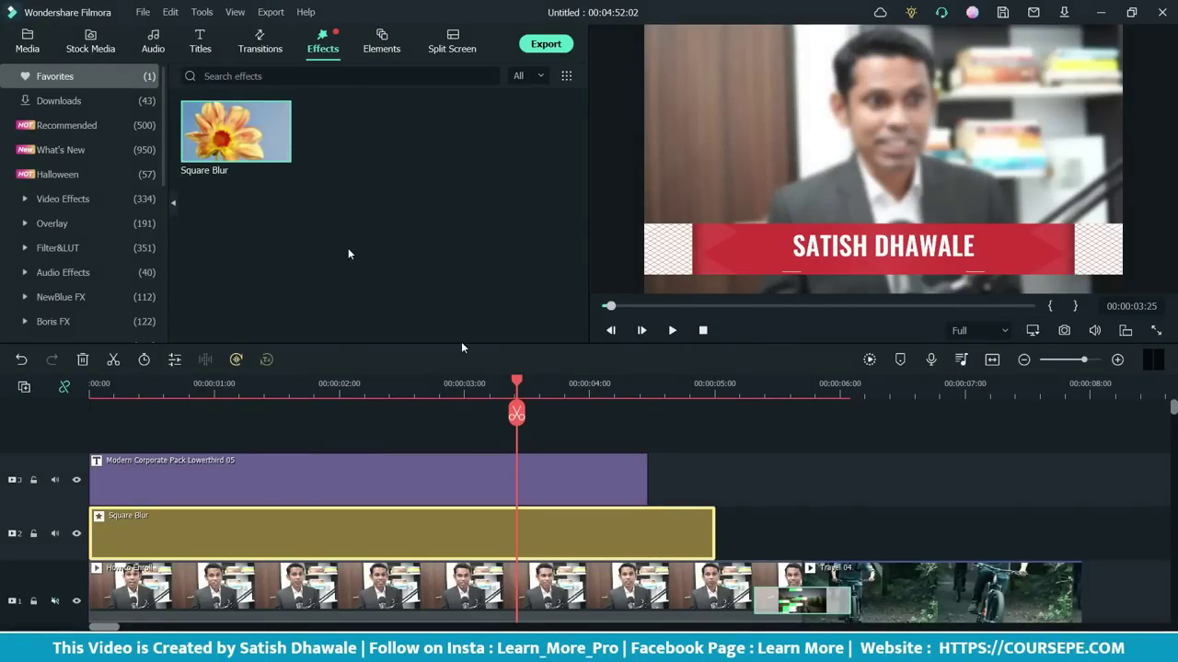
key("Delete")
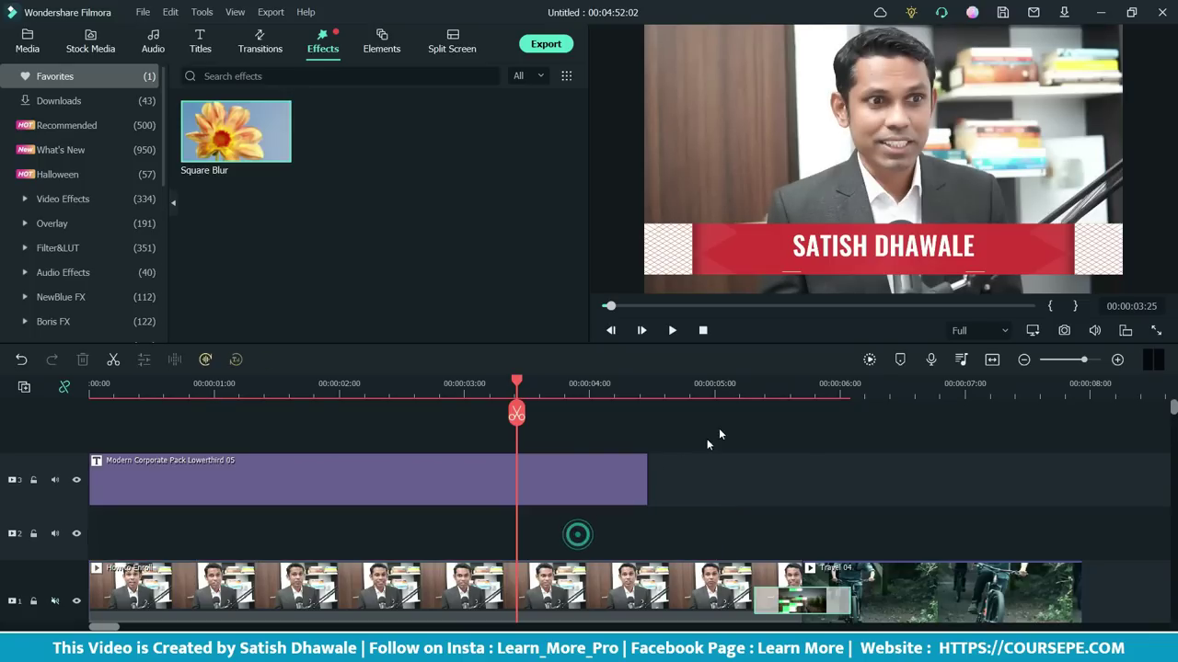
Import Recording00005.mp4 from the Raw Videos folder into the project media
scroll(746, 386, "down", 3)
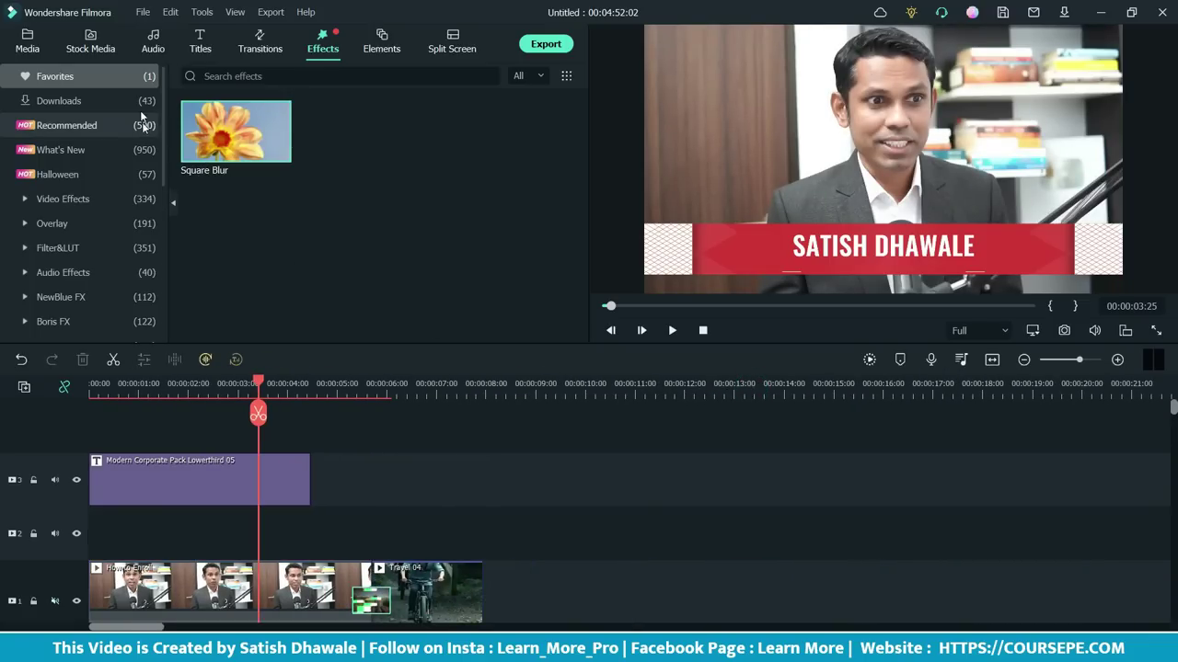
left_click(28, 42)
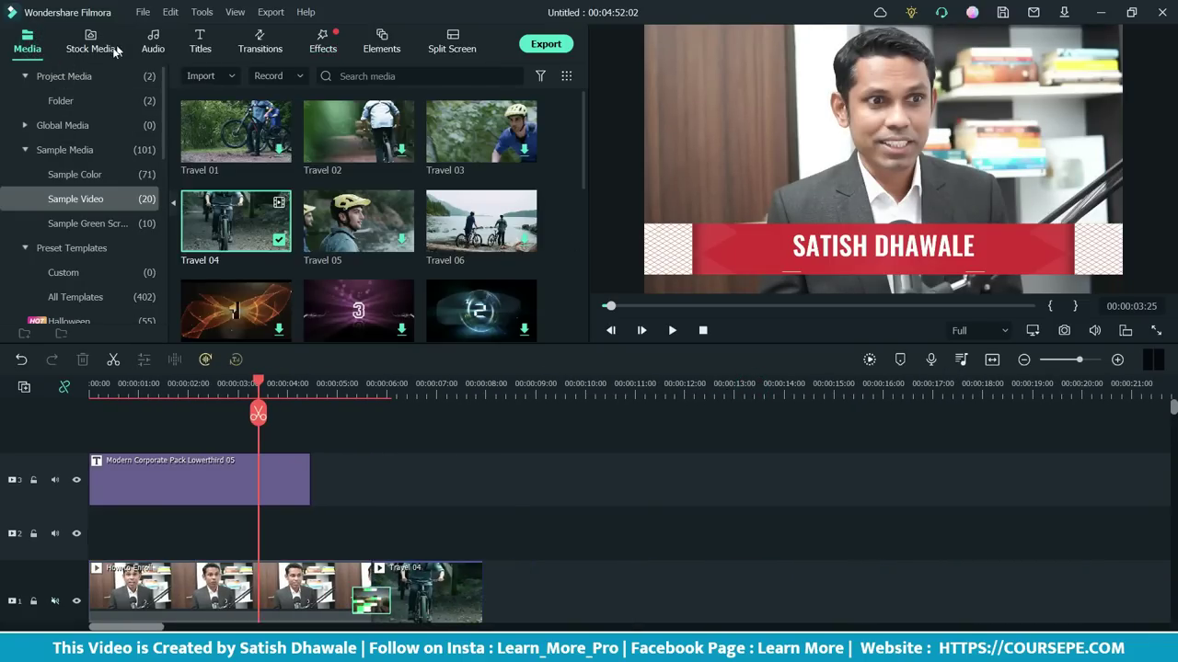
left_click(92, 77)
double_click(452, 244)
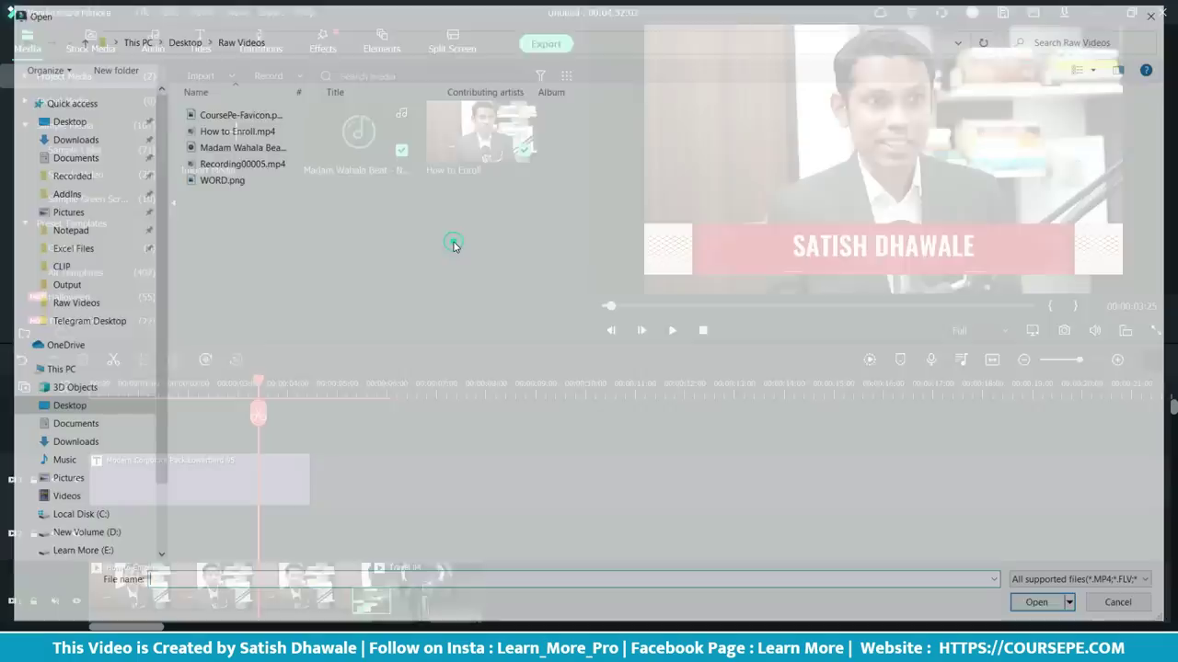
double_click(223, 163)
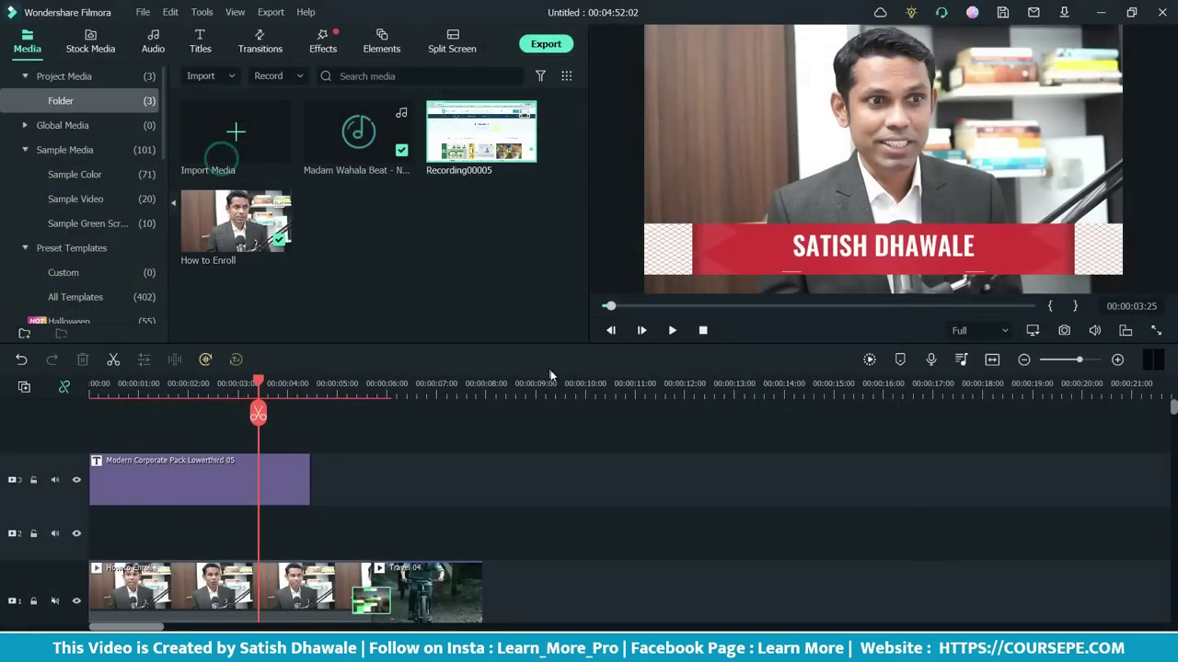
Place Recording00005 directly after Travel 04 on video track 1 and go to its sign-up form frame at 00:00:09:23
left_click_drag(480, 134, 501, 589)
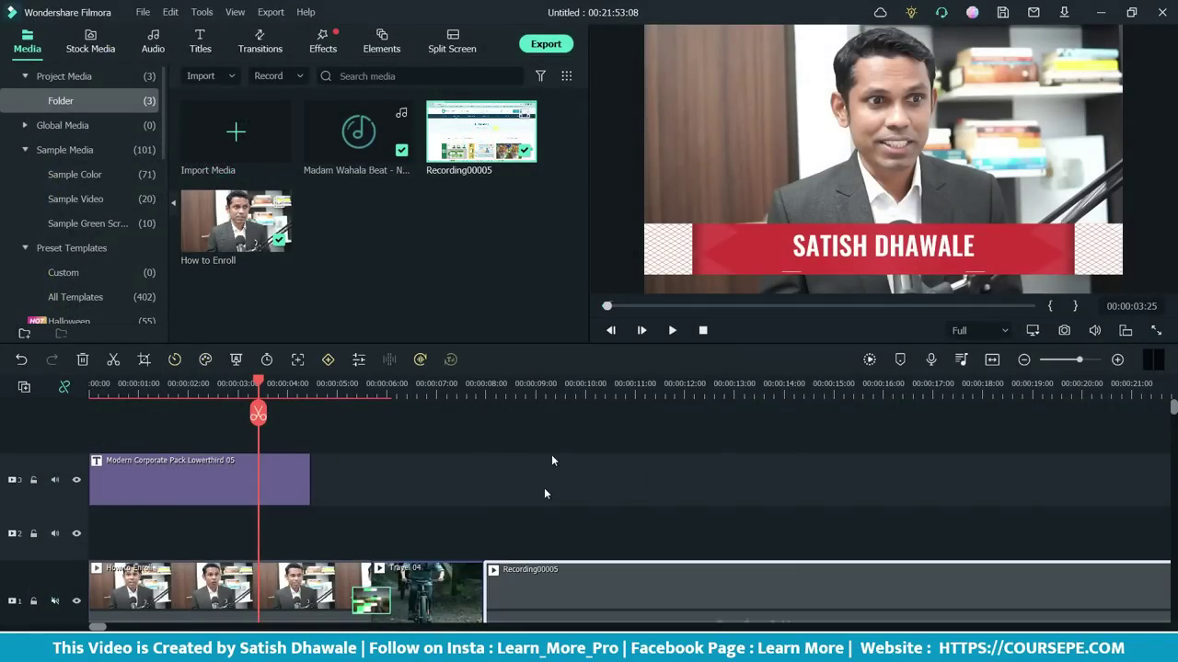
left_click(554, 388)
scroll(595, 574, "down", 2)
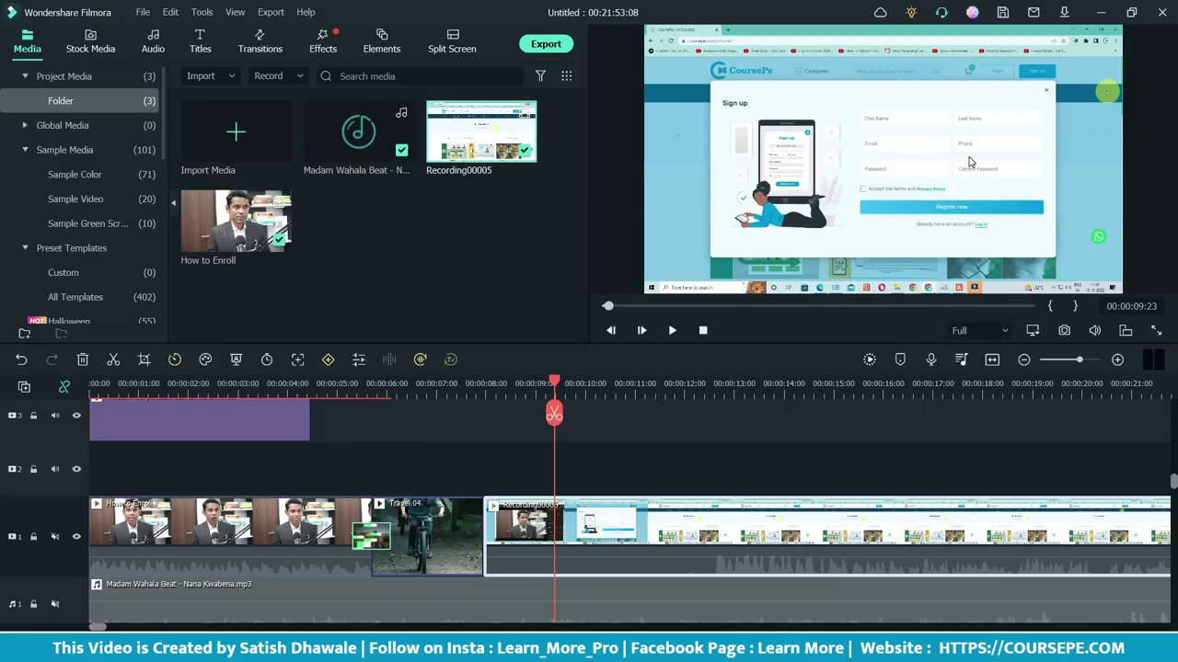
Search the effects for MOSAIC and add the Mosaic effect to video track 2 above the start of Recording00005
left_click(327, 43)
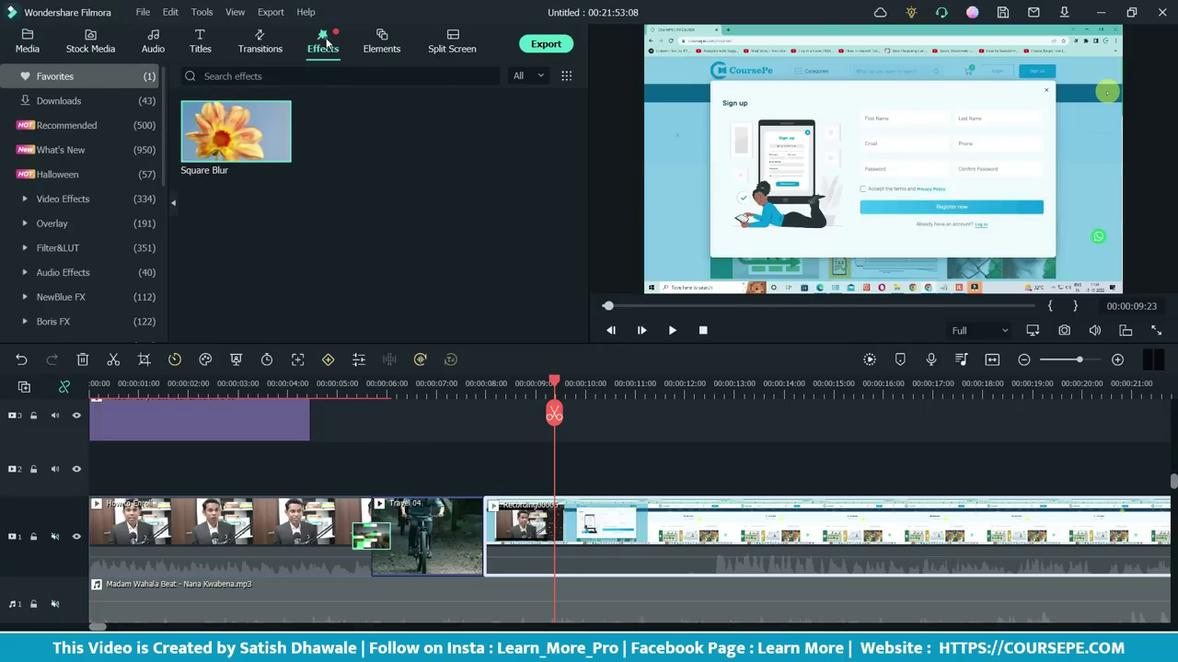
left_click(87, 125)
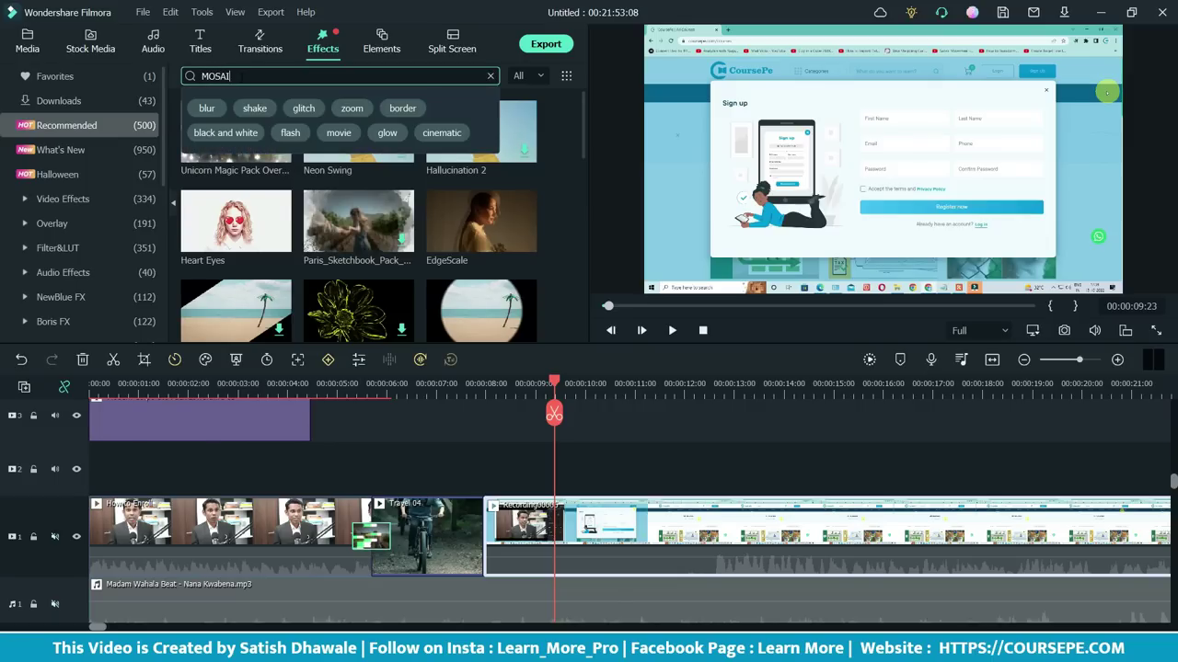
type("C")
key("Return")
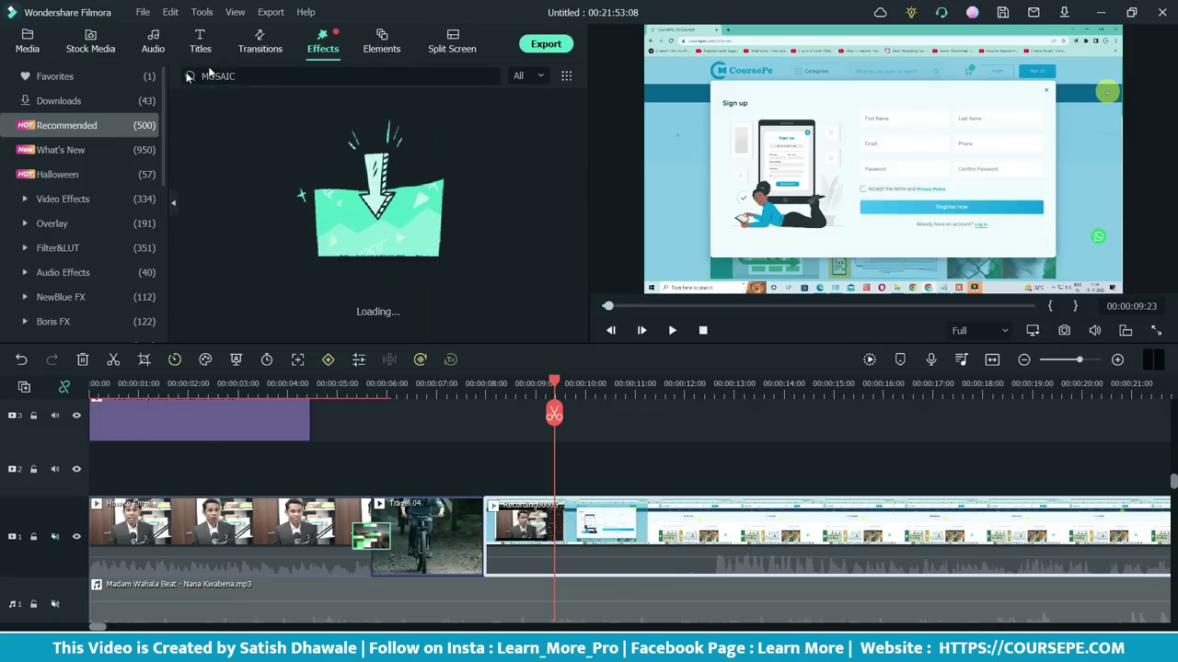
mouse_move(208, 132)
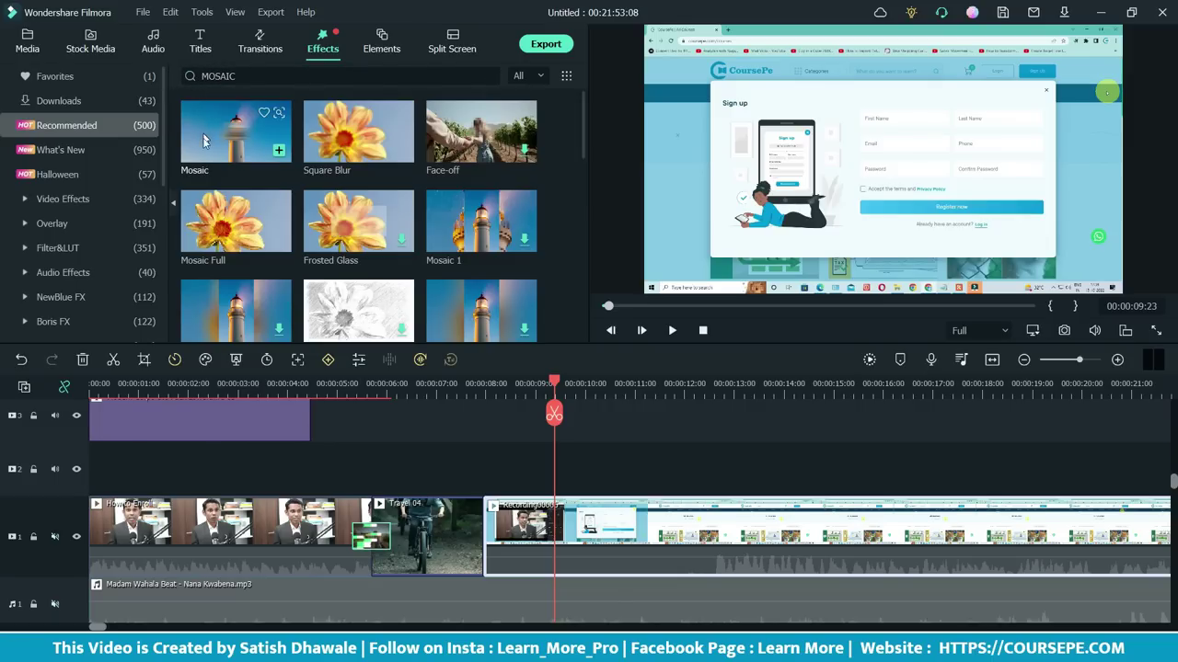
left_click_drag(208, 135, 532, 476)
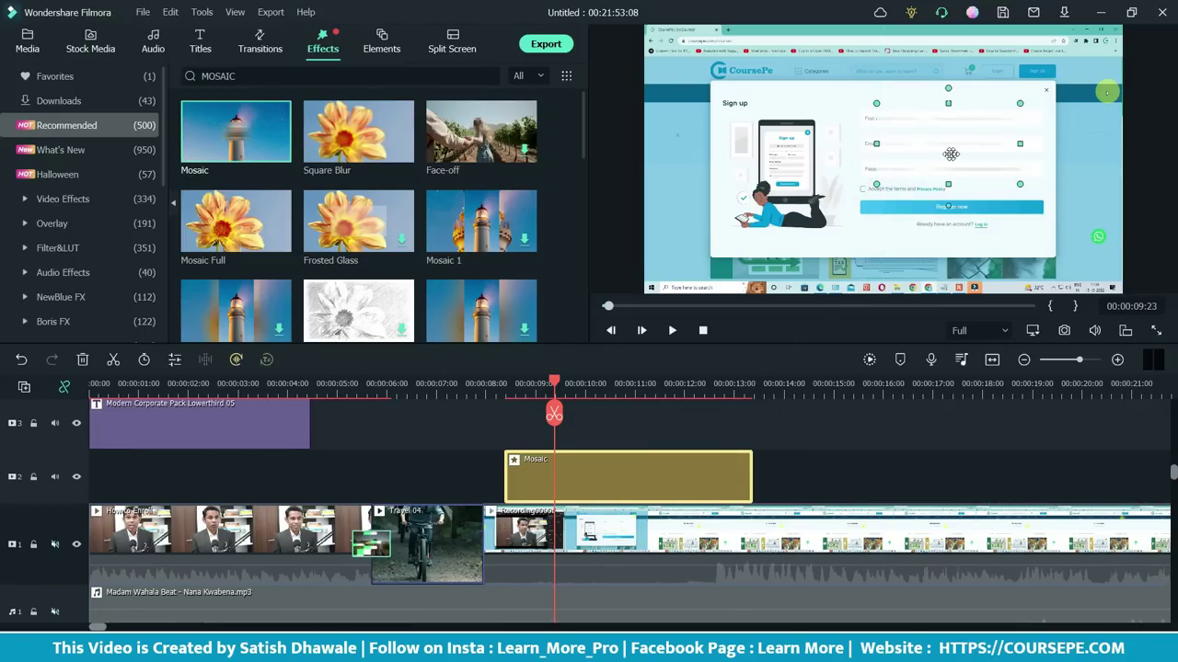
Widen the Mosaic area across the sign-up fields, try different blur amounts, and delete the effect
left_click_drag(1000, 141, 1061, 144)
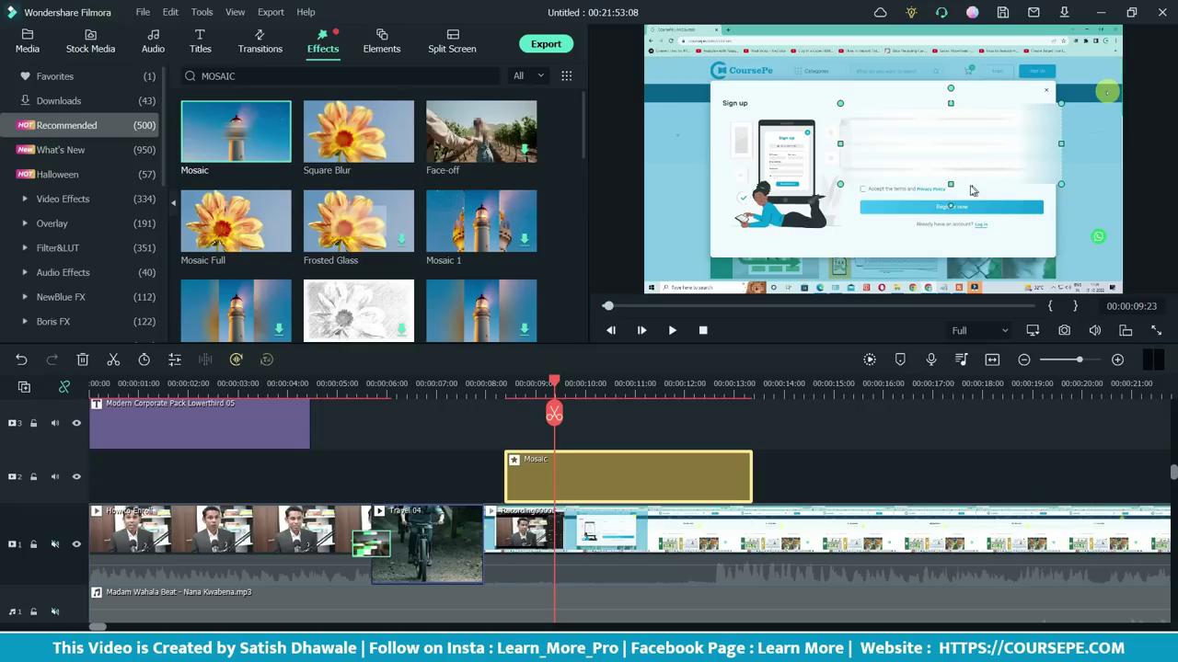
double_click(572, 474)
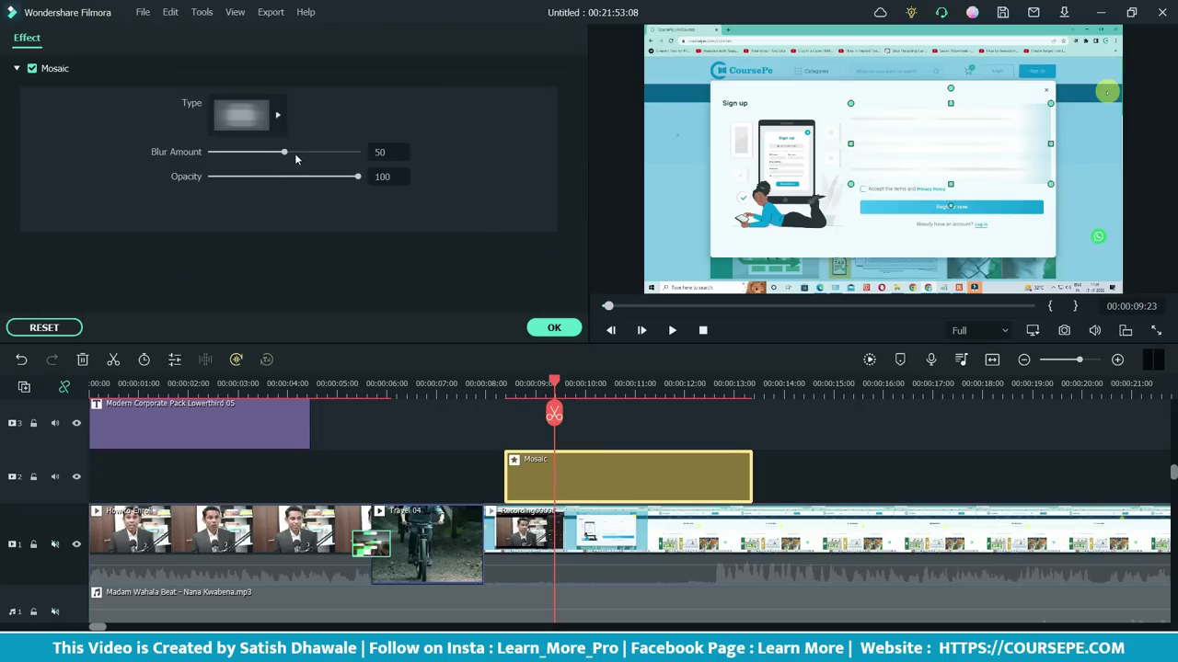
mouse_move(306, 158)
left_mouse_down()
mouse_move(234, 162)
mouse_move(288, 160)
left_mouse_up()
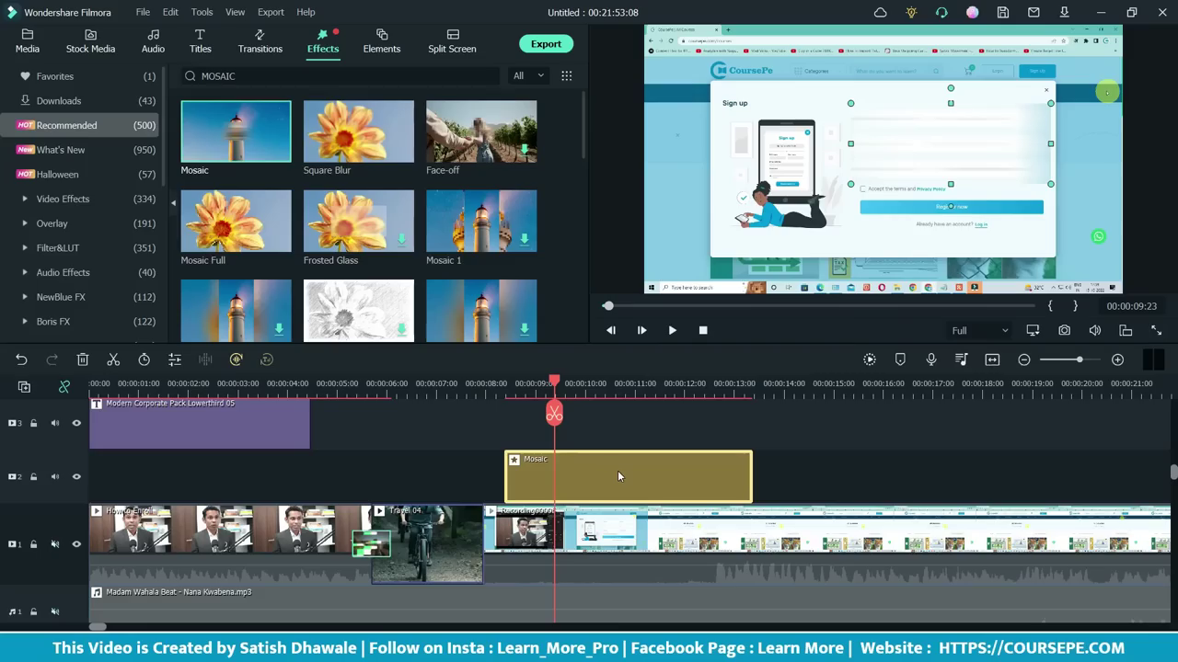
key("Delete")
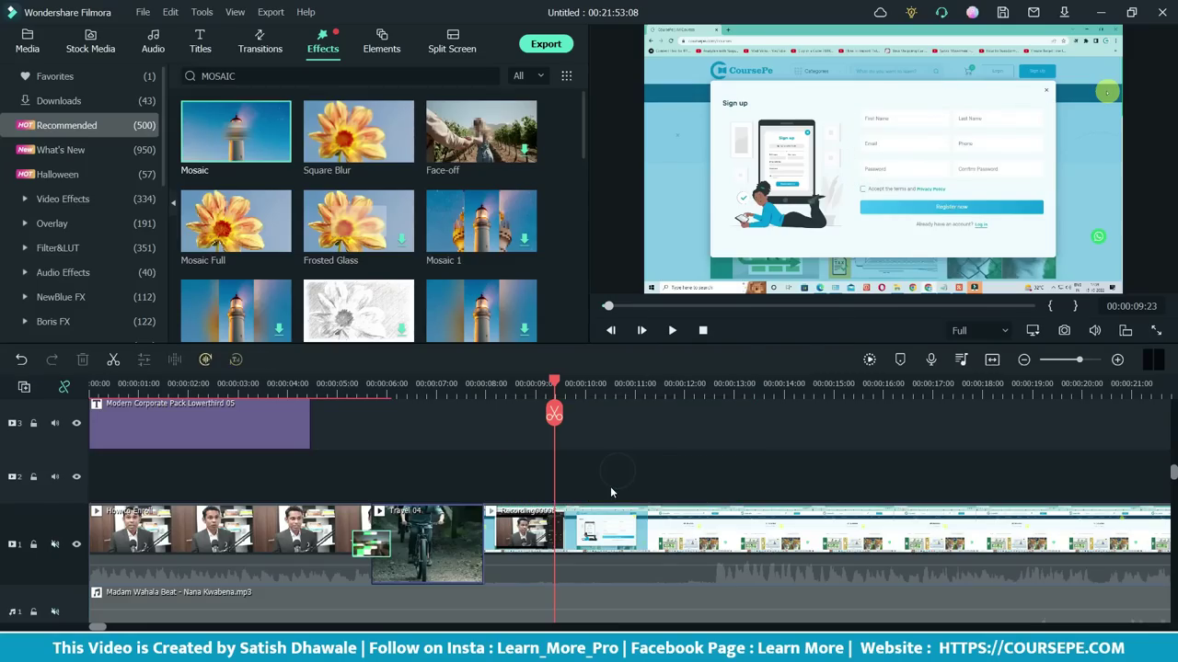
Browse the recommended elements for a graphic to overlay on the recording
left_click(374, 52)
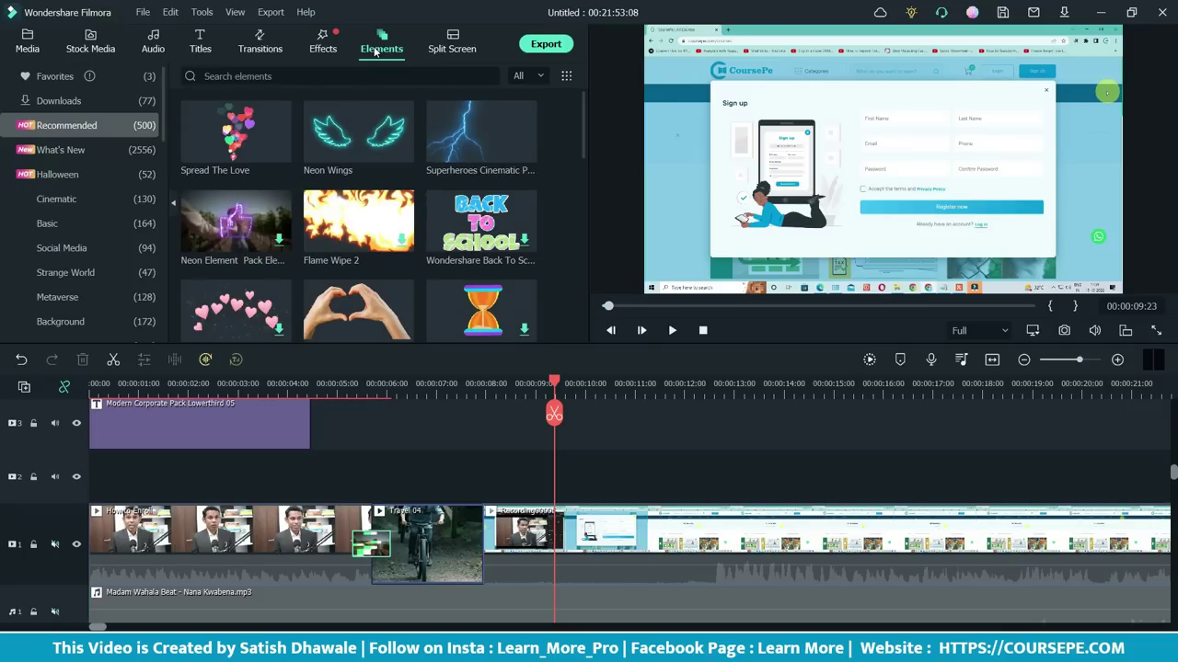
mouse_move(393, 139)
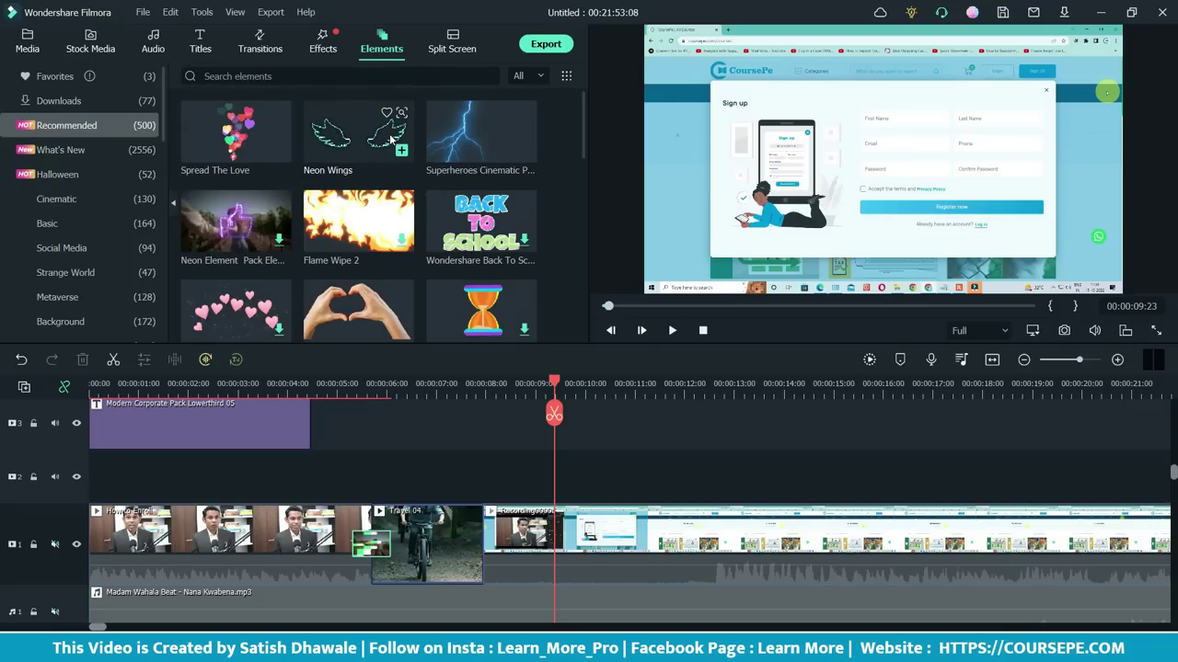
scroll(357, 179, "down", 3)
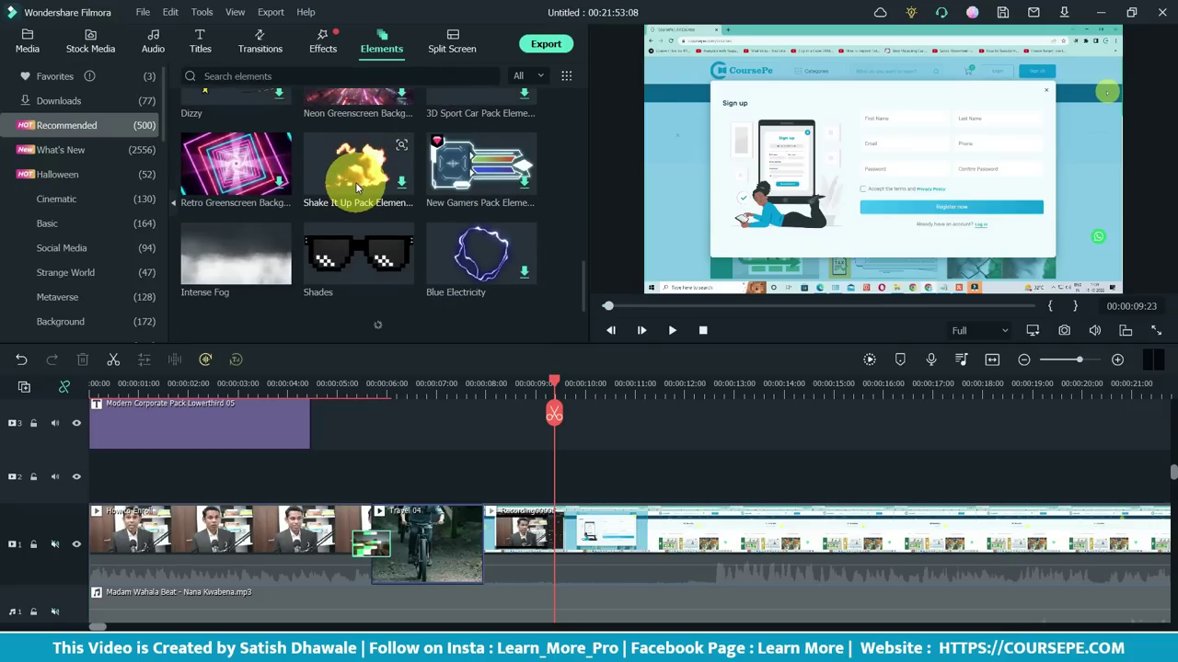
scroll(362, 232, "up", 3)
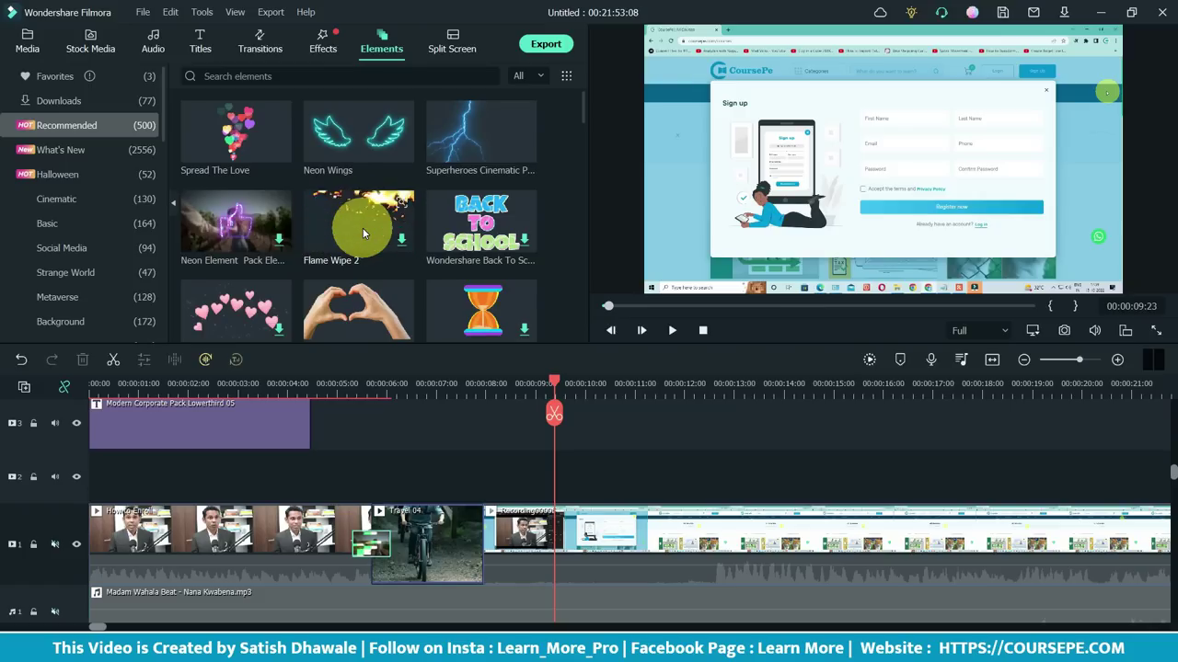
scroll(363, 233, "down", 6)
scroll(362, 232, "down", 5)
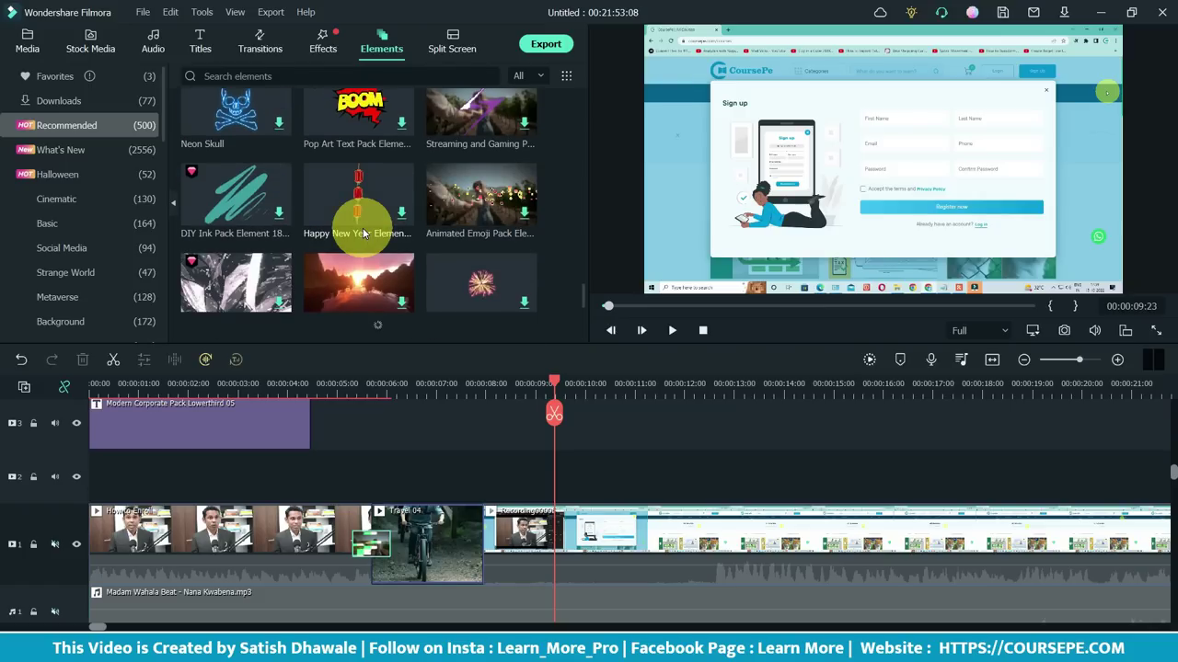
scroll(362, 233, "up", 6)
scroll(362, 232, "up", 5)
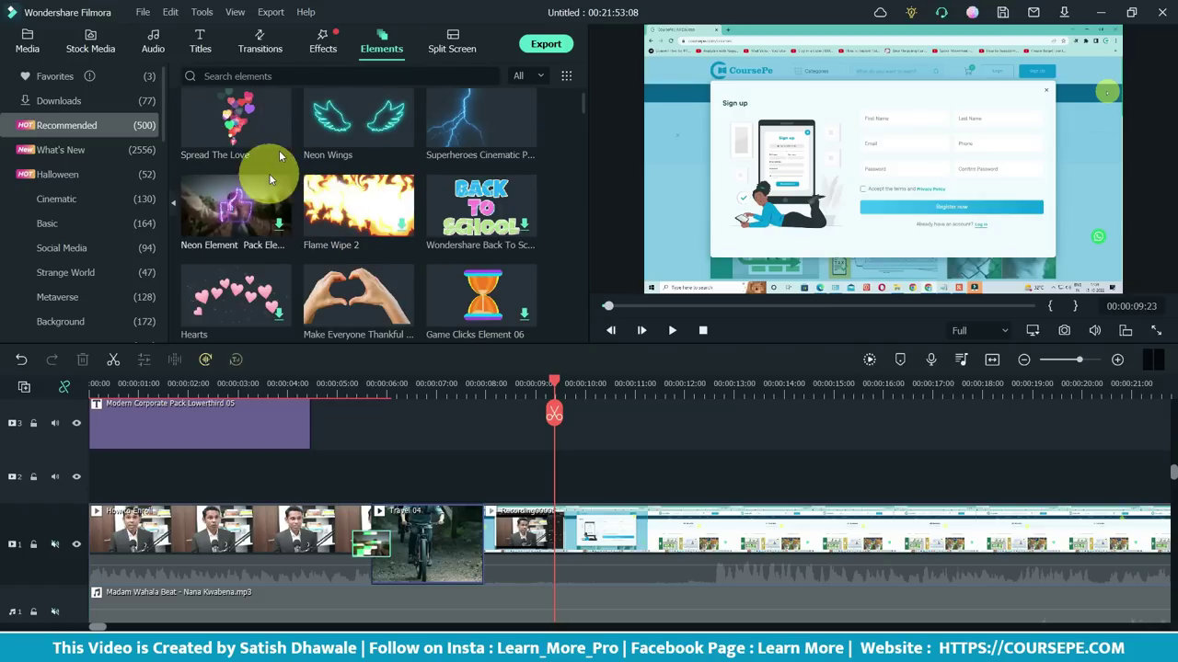
left_click(53, 104)
left_click(57, 121)
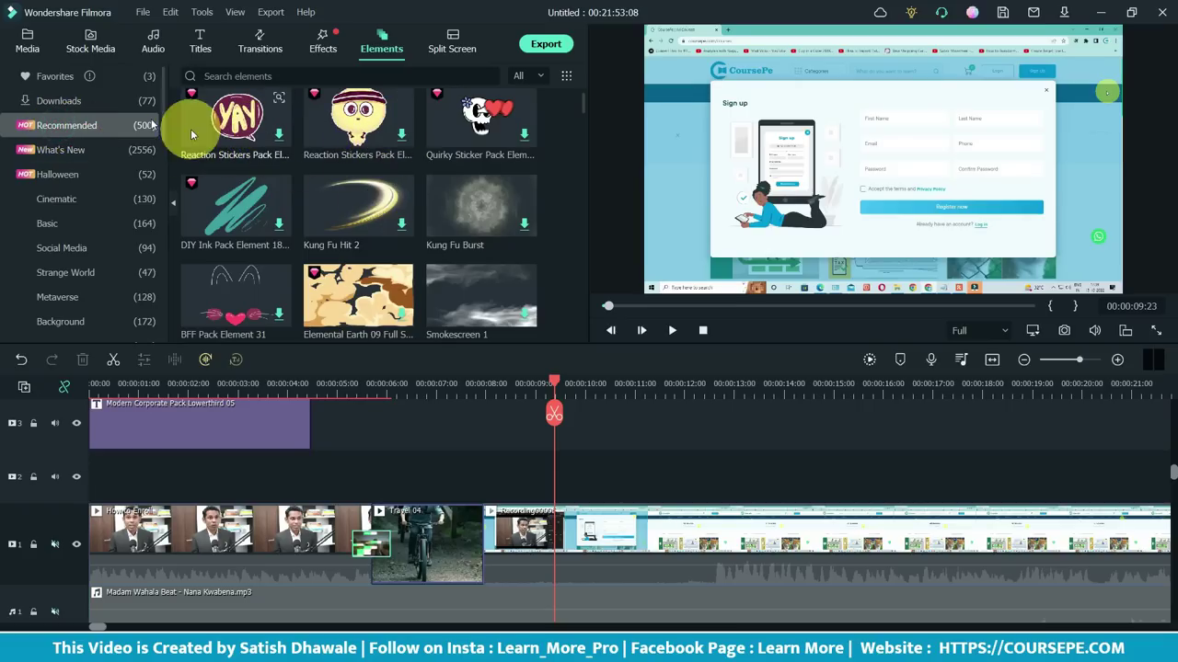
Add the downloaded Doodle_Pack_Element_4 arrow to video track 2 above Recording00005, shrunk and rotated to point up at the Register now button
left_click(85, 101)
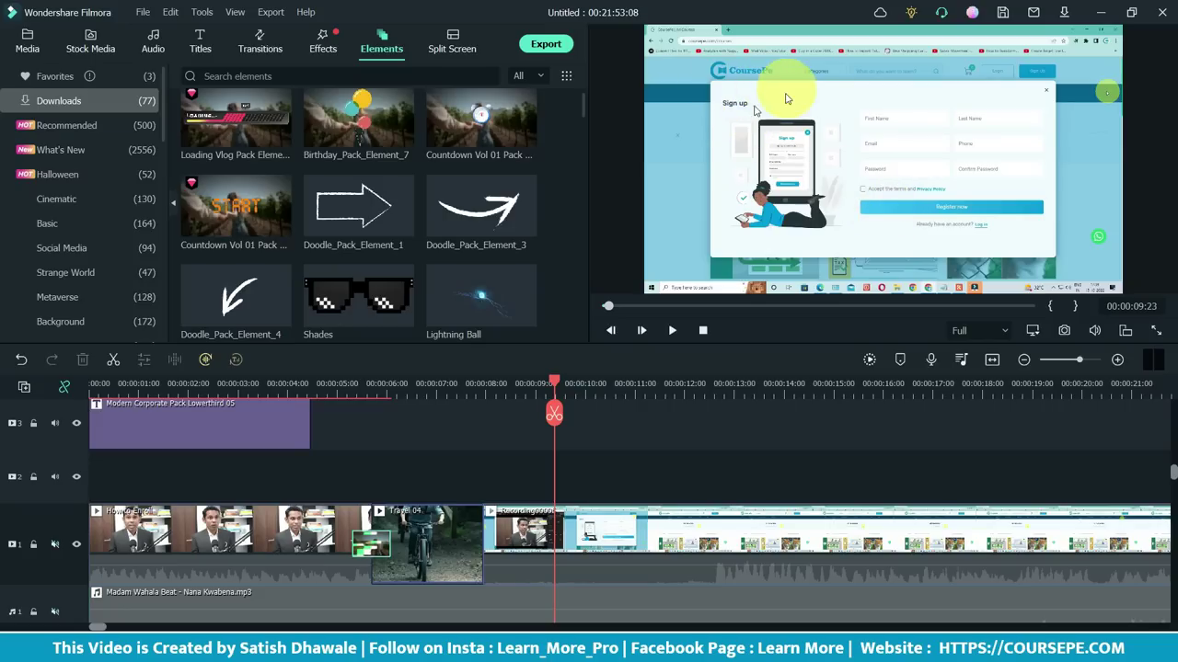
mouse_move(259, 285)
left_mouse_down()
mouse_move(518, 384)
mouse_move(563, 489)
mouse_move(526, 490)
left_mouse_up()
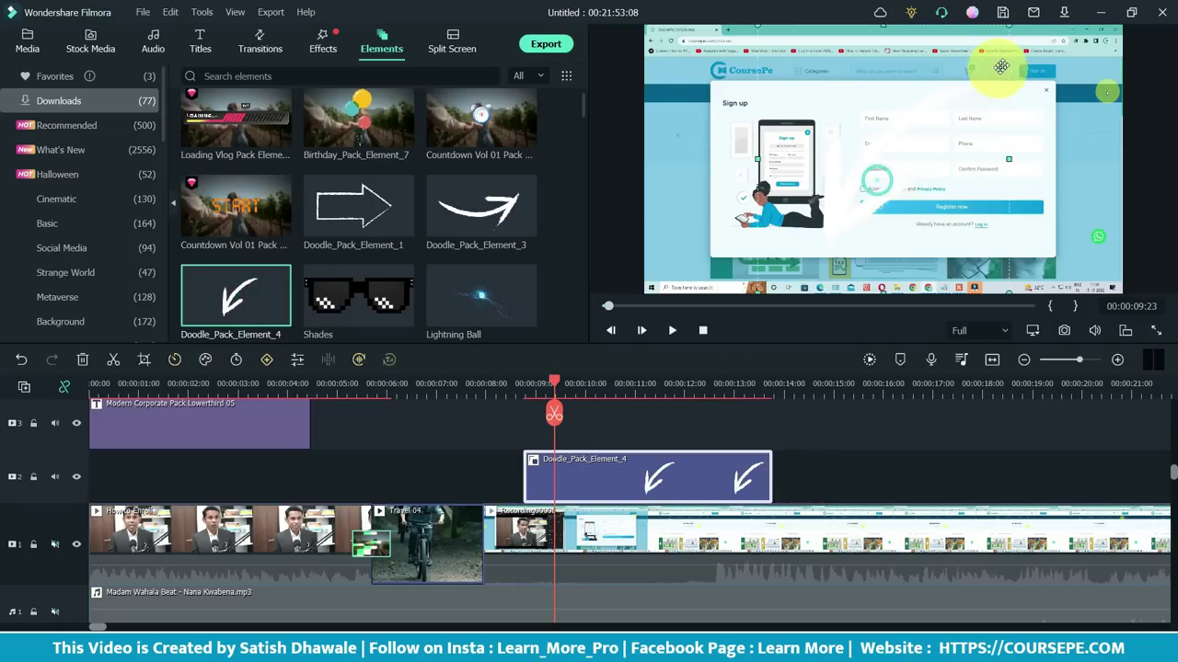
mouse_move(1007, 28)
left_mouse_down()
mouse_move(801, 256)
mouse_move(801, 287)
mouse_move(699, 200)
mouse_move(699, 101)
left_mouse_up()
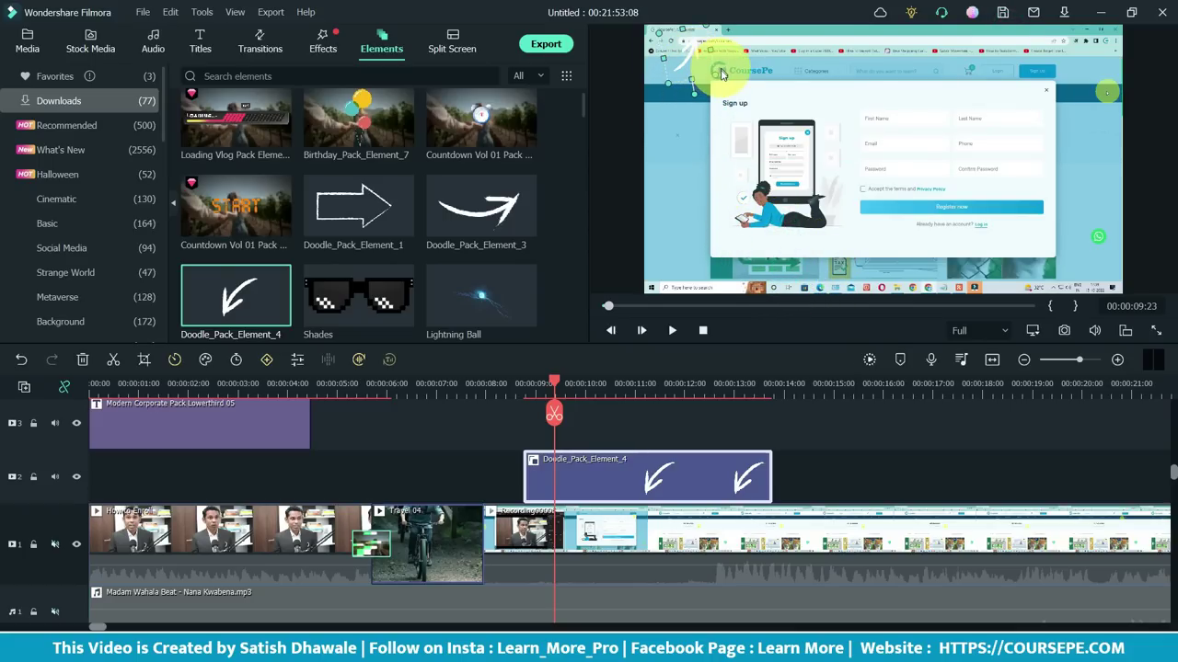
mouse_move(696, 75)
left_mouse_down()
mouse_move(688, 187)
mouse_move(741, 231)
mouse_move(902, 247)
mouse_move(868, 288)
left_mouse_up()
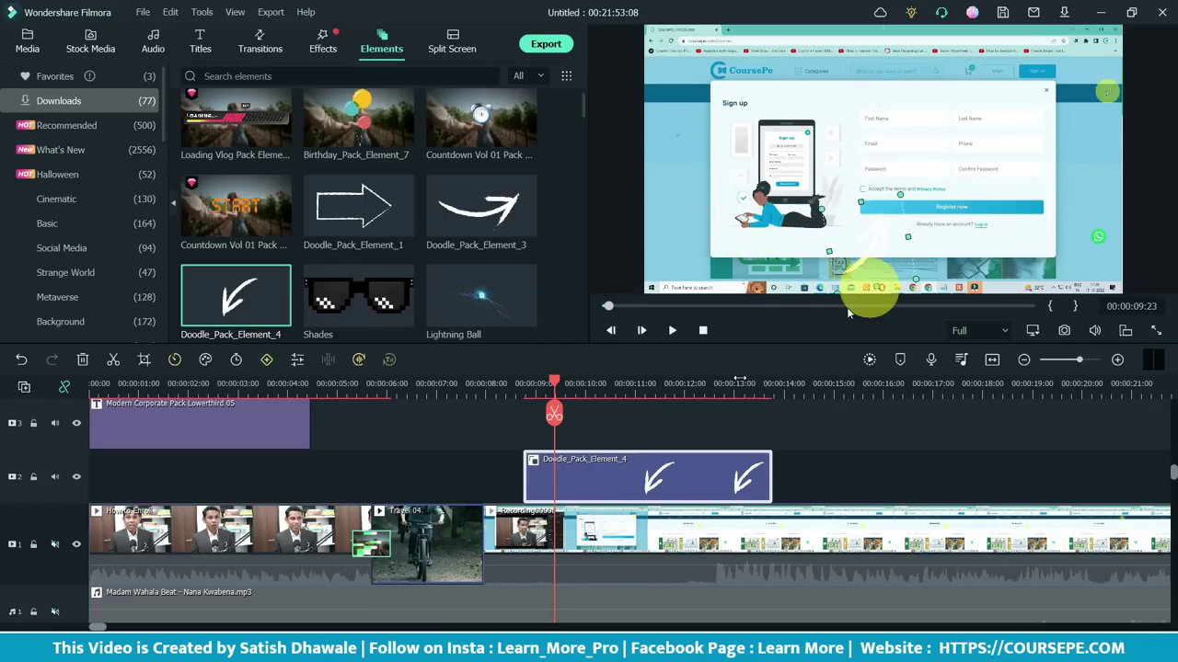
Give the arrow a drop shadow with distance 0, blur 7 and opacity 100
double_click(625, 474)
left_click(41, 225)
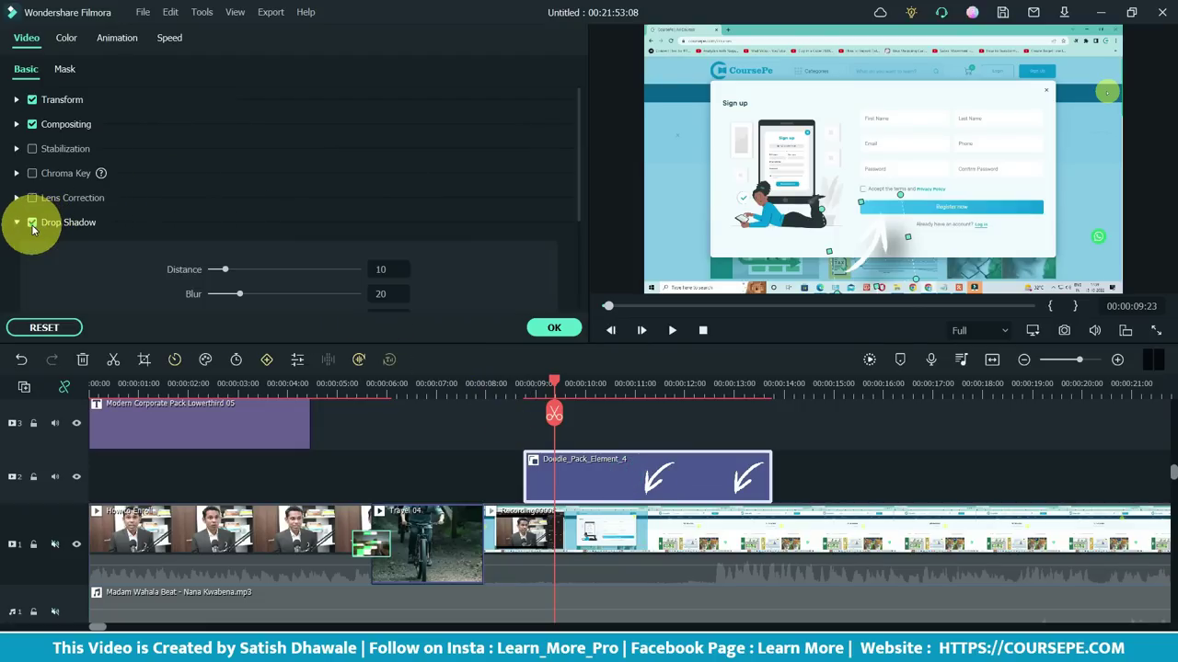
scroll(218, 248, "down", 3)
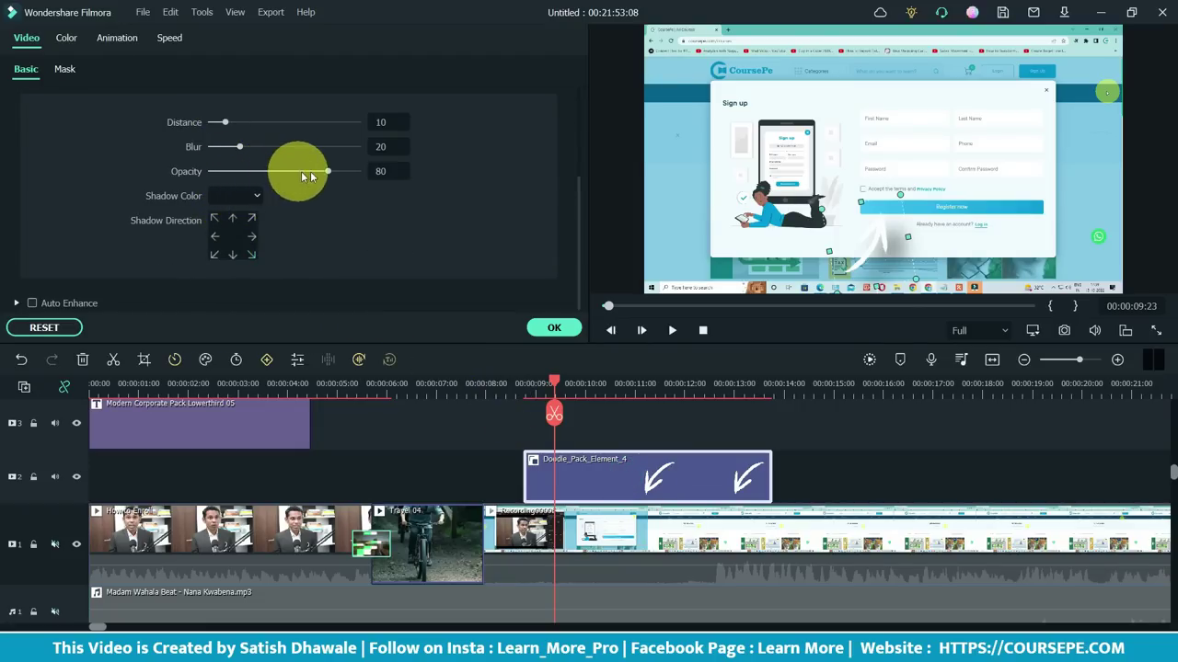
left_click_drag(330, 174, 357, 171)
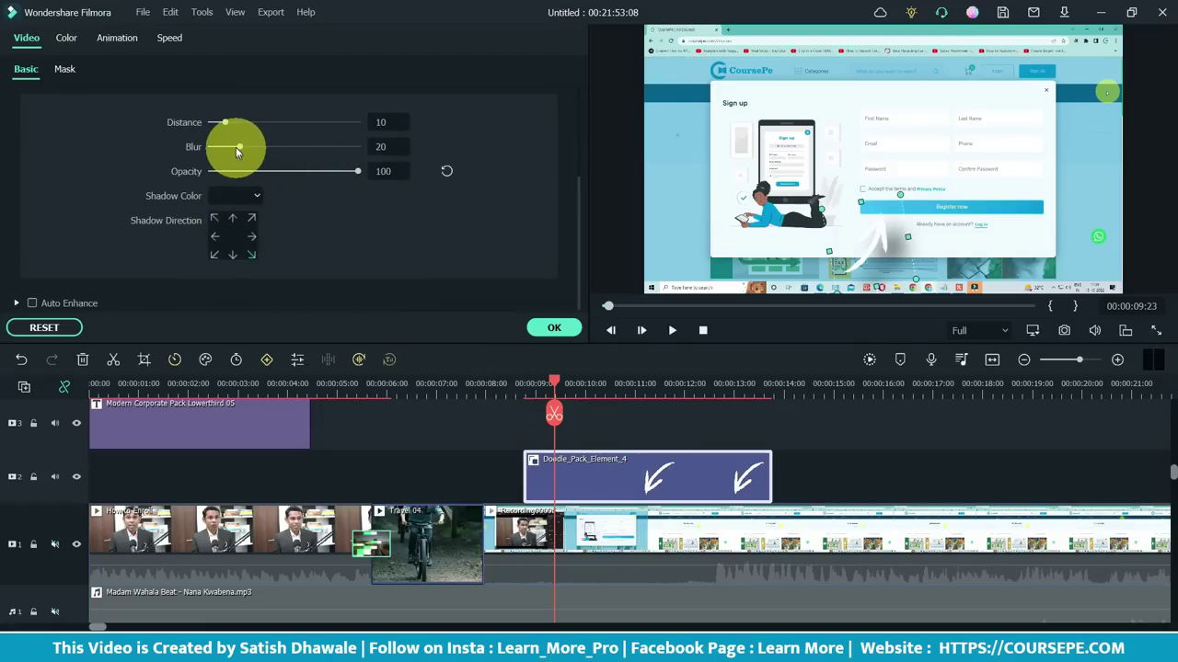
left_click_drag(224, 121, 198, 119)
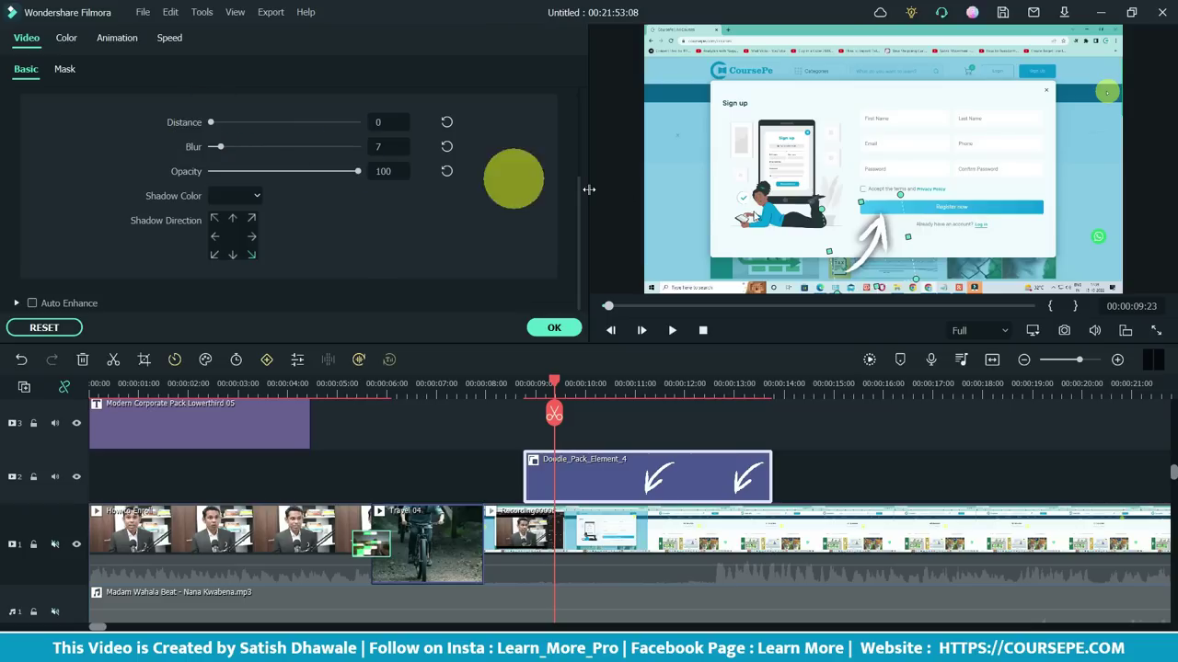
Play the recording from about 8.5 seconds to preview the arrow animation, and stop at about 11 seconds
left_click(513, 389)
key("space")
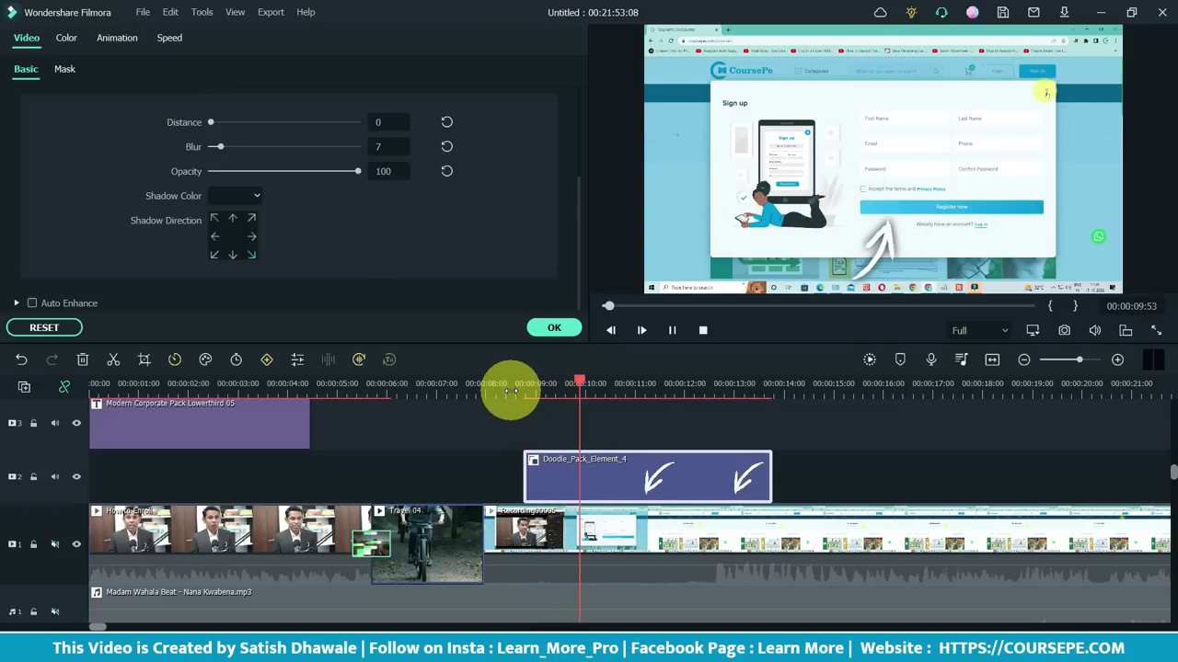
key("space")
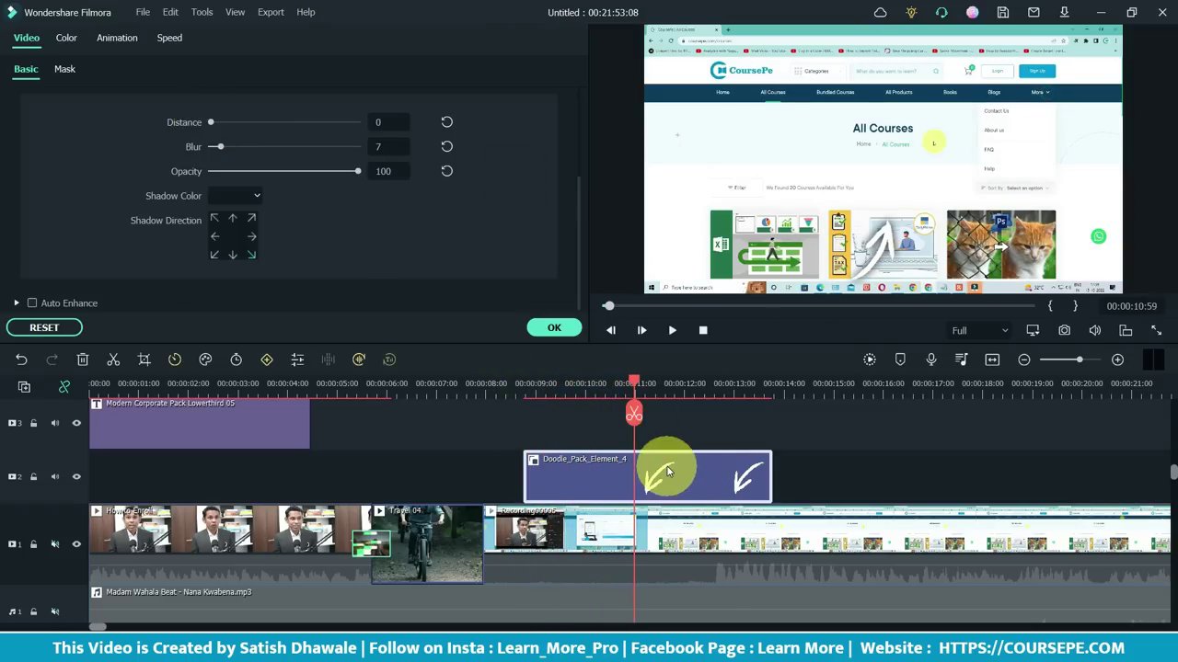
Move the Doodle_Pack_Element_4 arrow clip to the start of Recording00005 and place the playhead just past the arrow's end
key("space")
left_click_drag(671, 469, 639, 463)
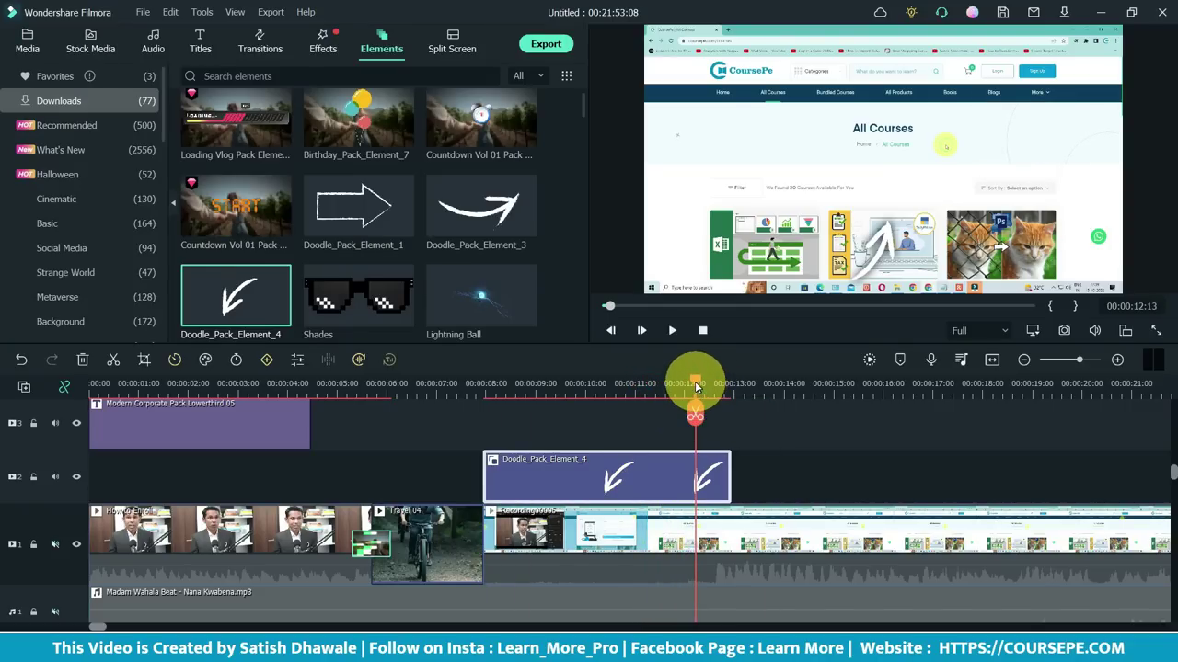
left_click_drag(696, 386, 742, 387)
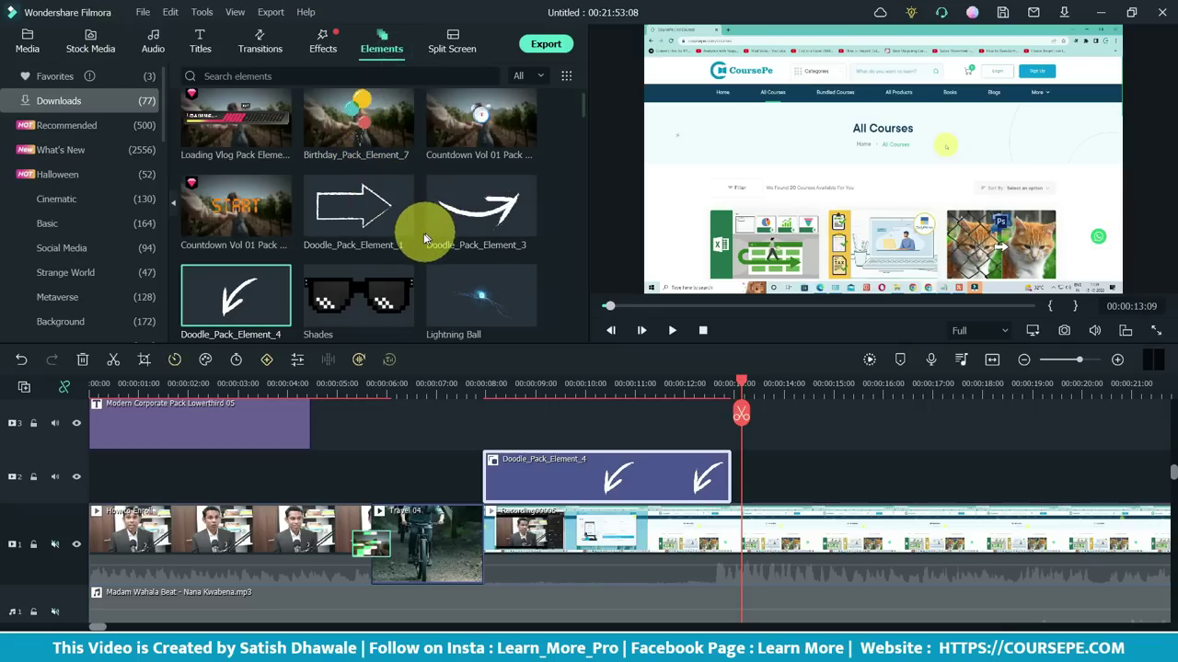
Add the downloaded thumbs-up element to video track 2 right after the arrow at about 13 seconds and play it briefly
scroll(424, 238, "down", 3)
left_click(460, 316)
left_click_drag(855, 442, 792, 432)
key("space")
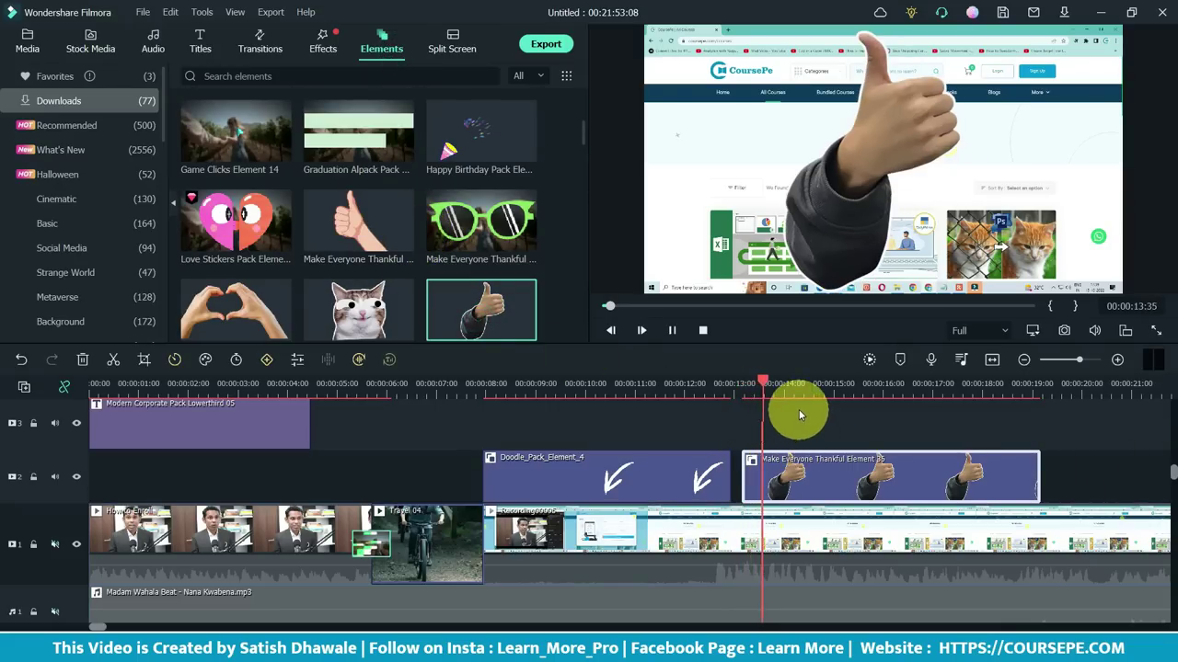
key("space")
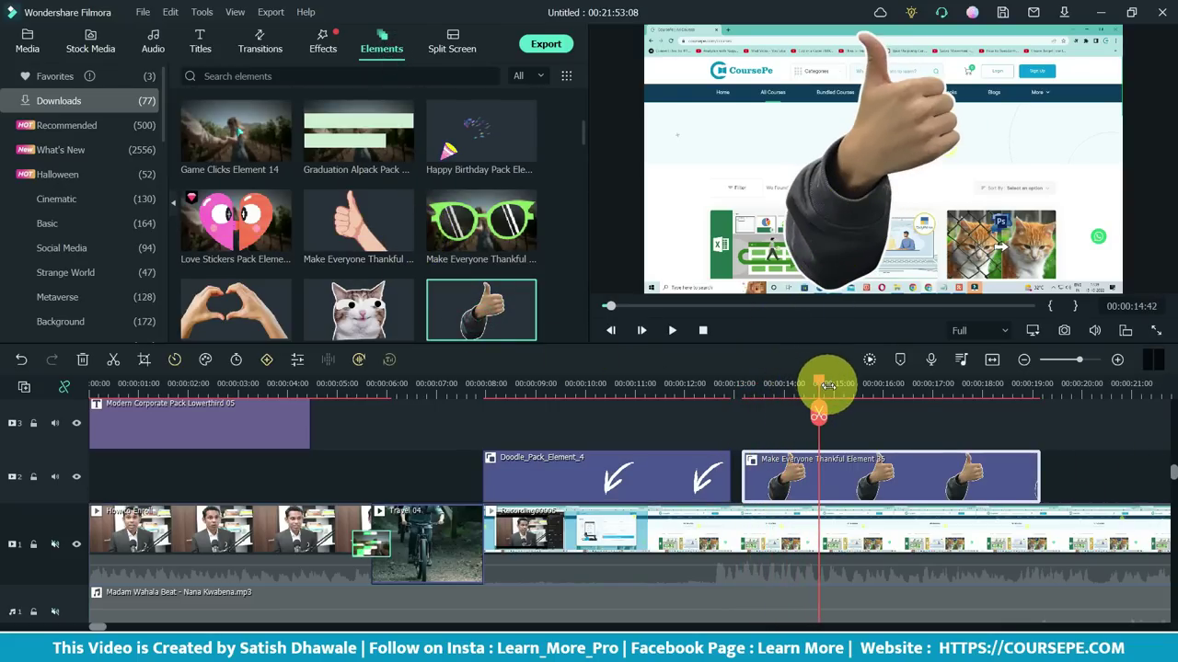
Add the downloaded Element_13 "Check it out" call-out to video track 2 at about 19:26 in the timeline
scroll(866, 387, "down", 3)
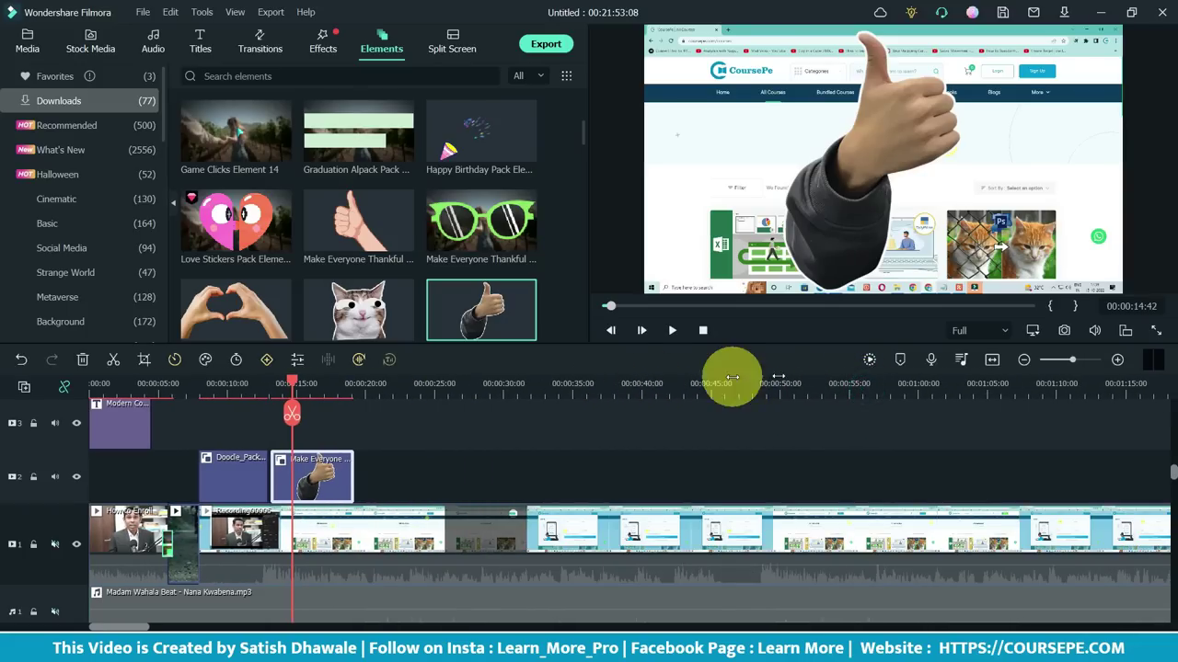
scroll(662, 397, "down", 5)
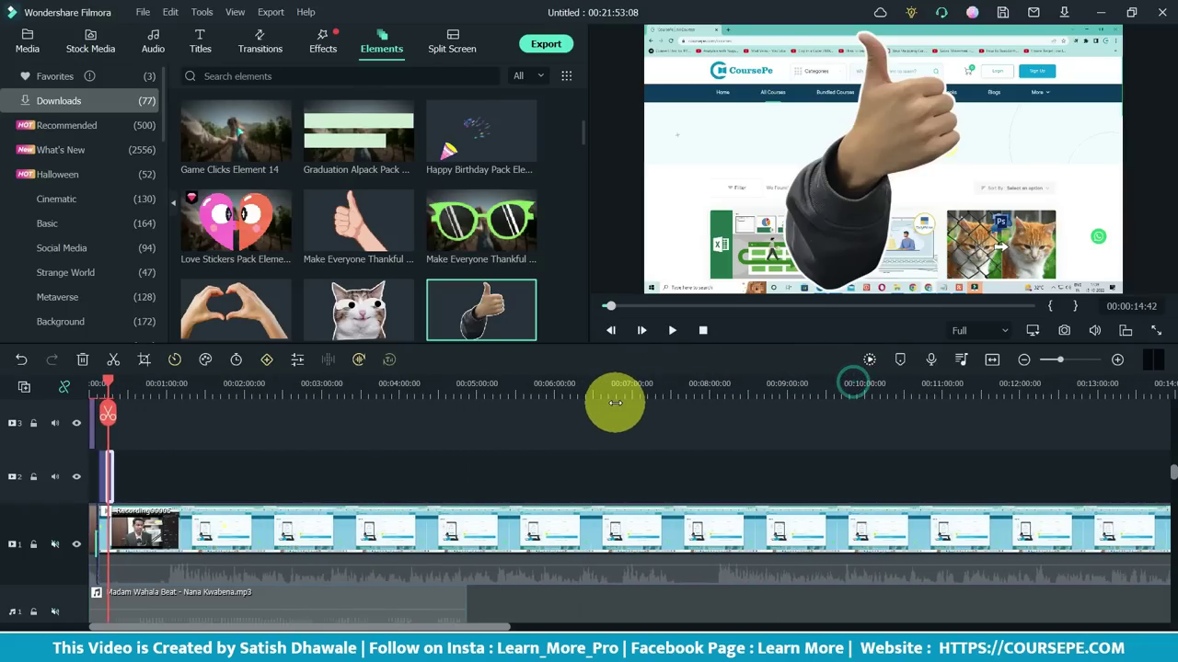
left_click(824, 383)
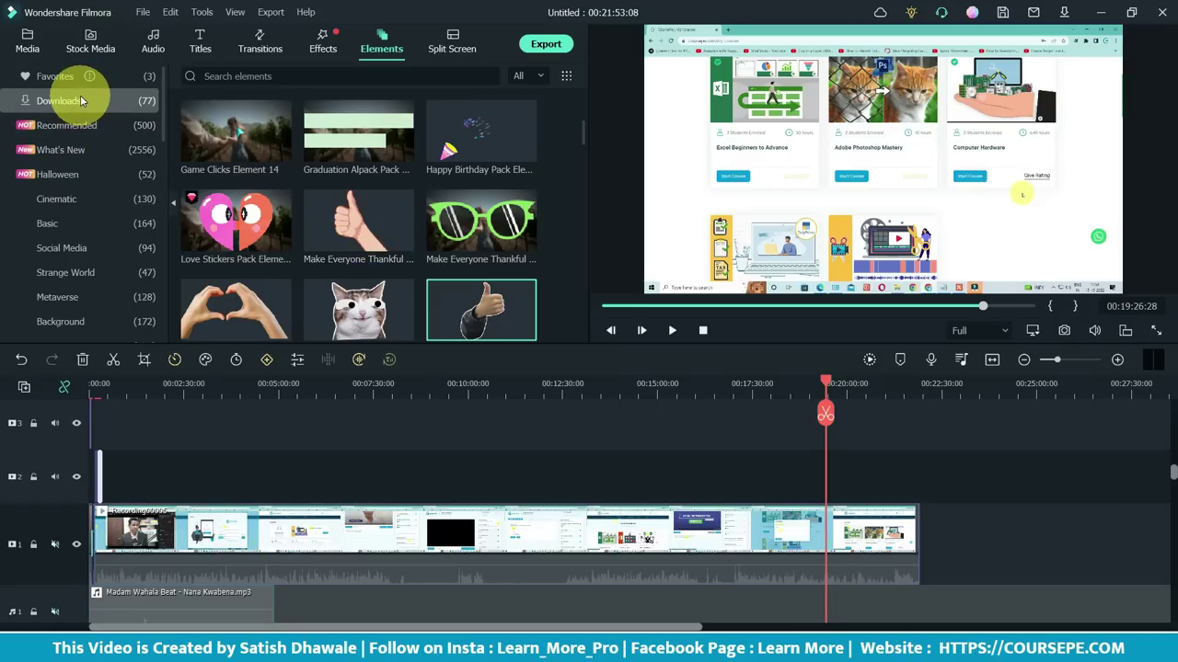
scroll(484, 184, "down", 10)
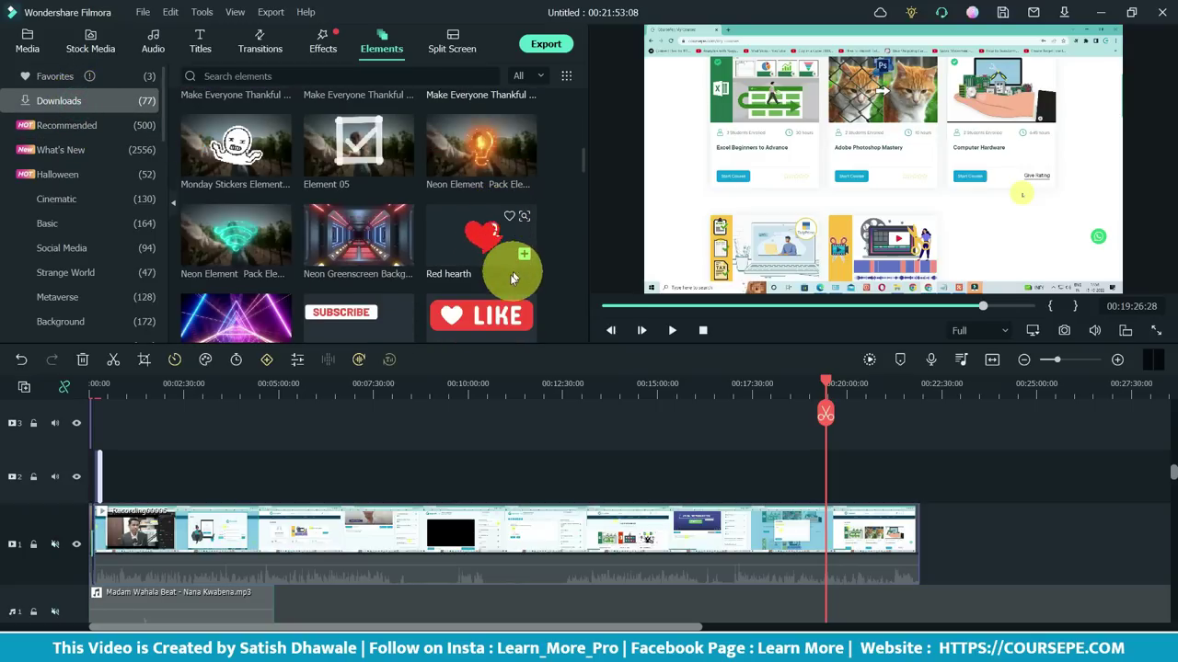
scroll(579, 175, "down", 4)
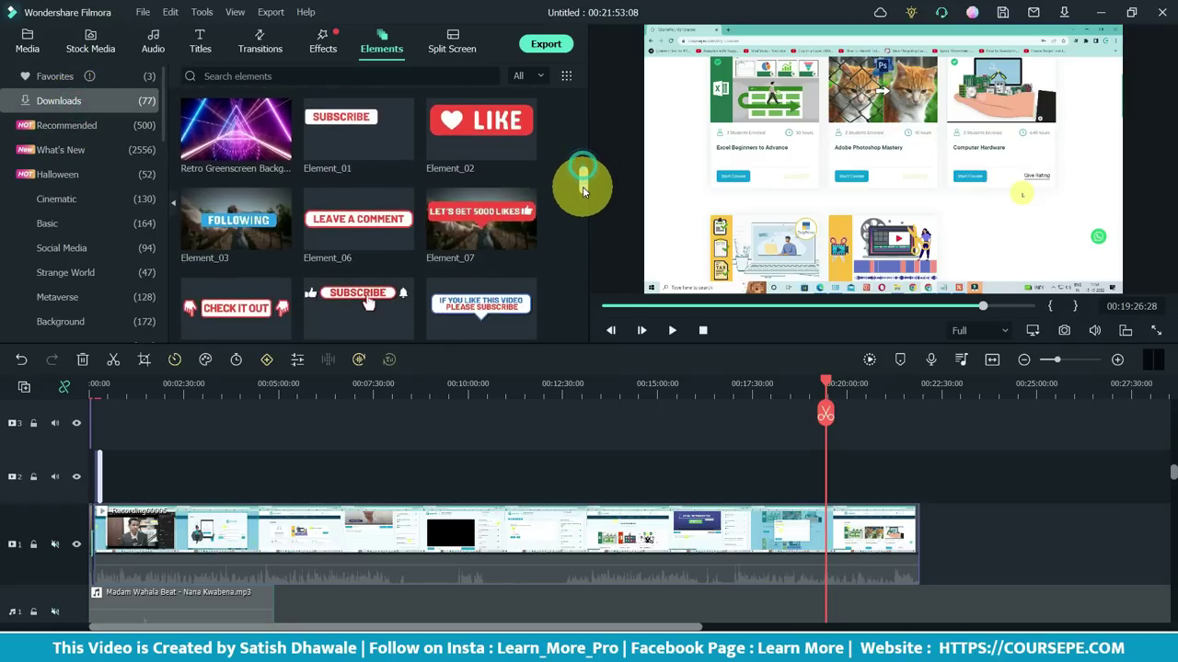
left_click_drag(270, 306, 833, 474)
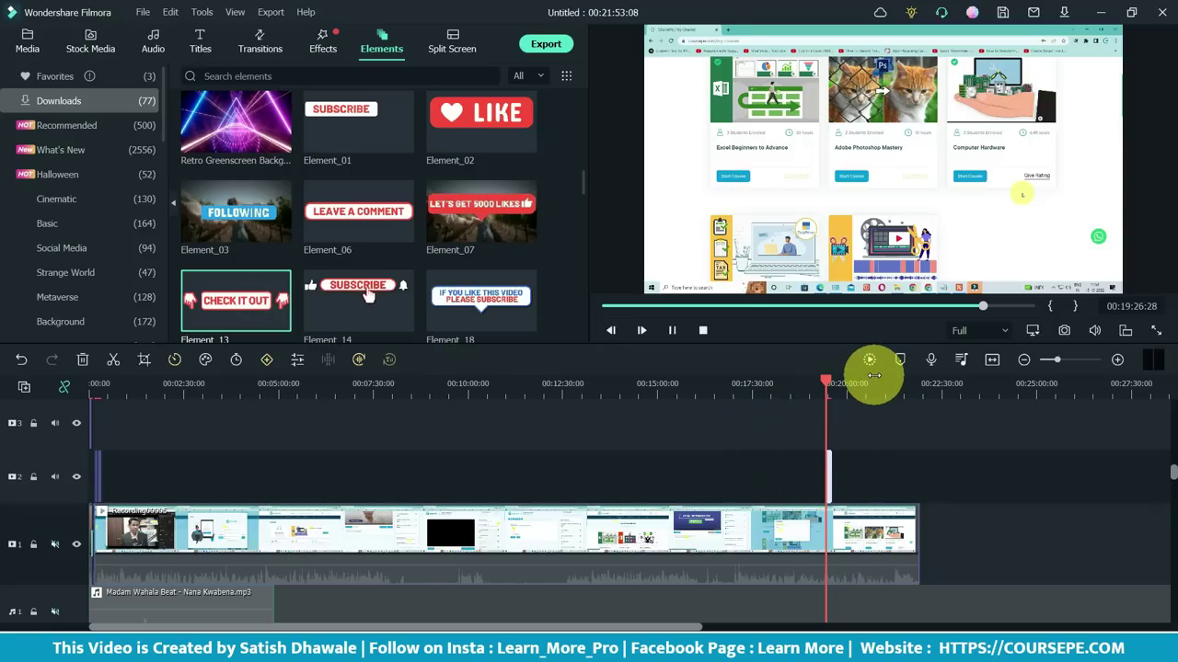
Add the Element_18 "If you like this video please subscribe" call-out directly after the "Check it out" clip and preview it
left_click_drag(908, 389, 951, 389)
left_click_drag(497, 296, 842, 467)
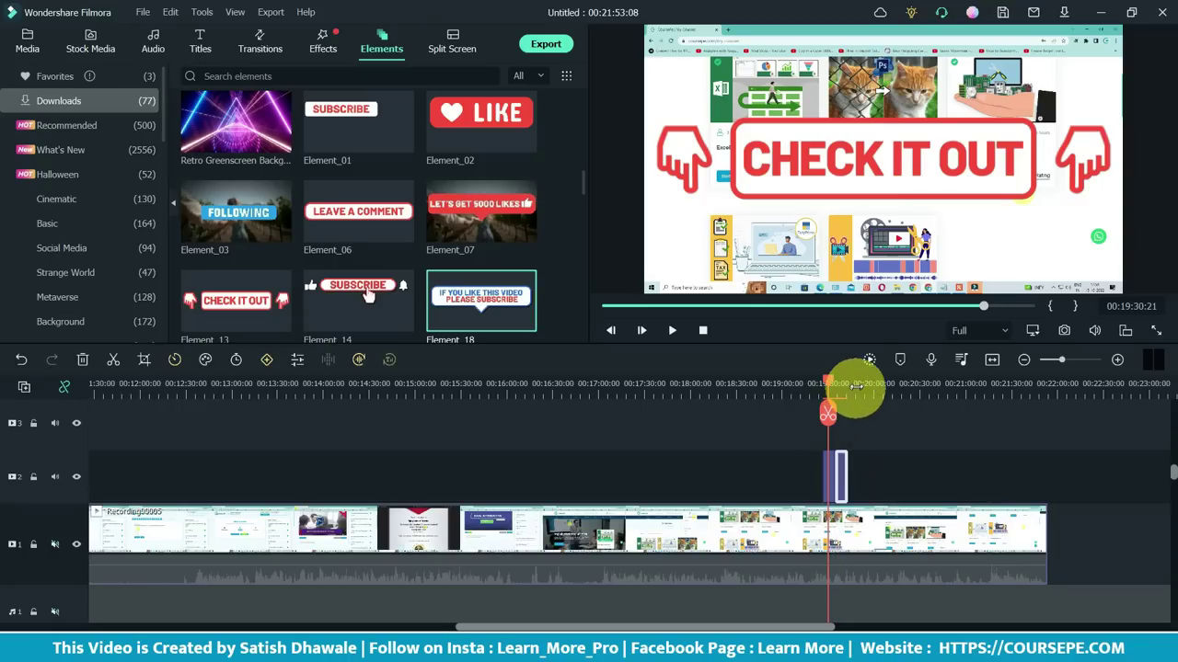
scroll(929, 385, "up", 2)
left_click(854, 388)
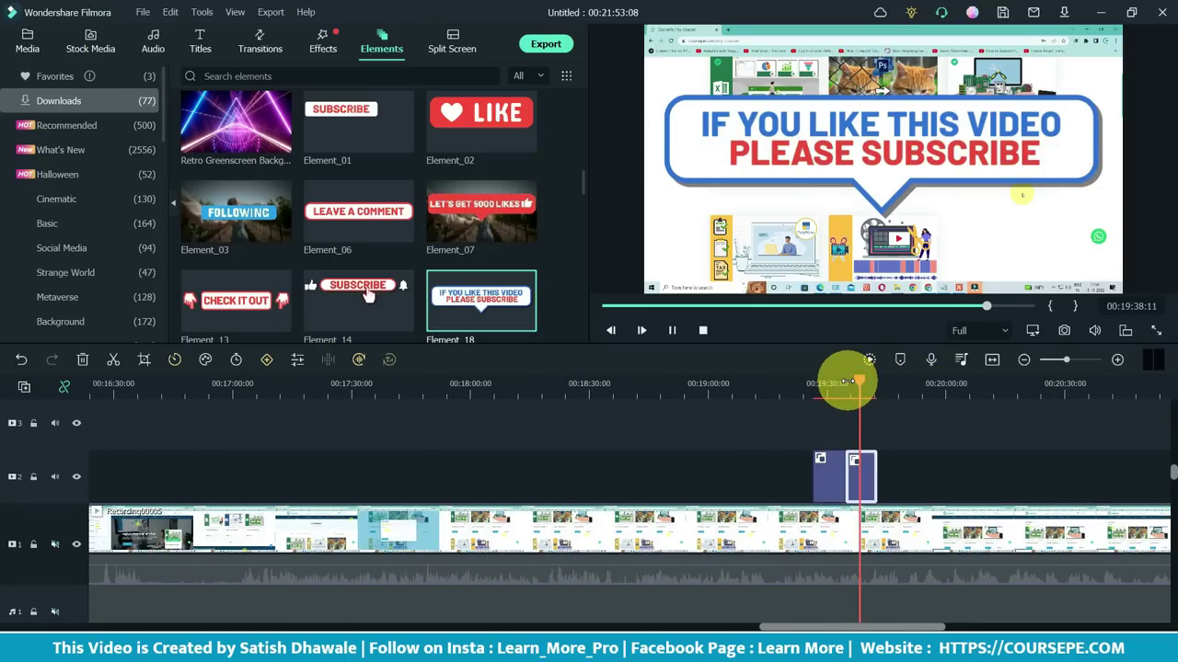
left_click(846, 383)
key("space")
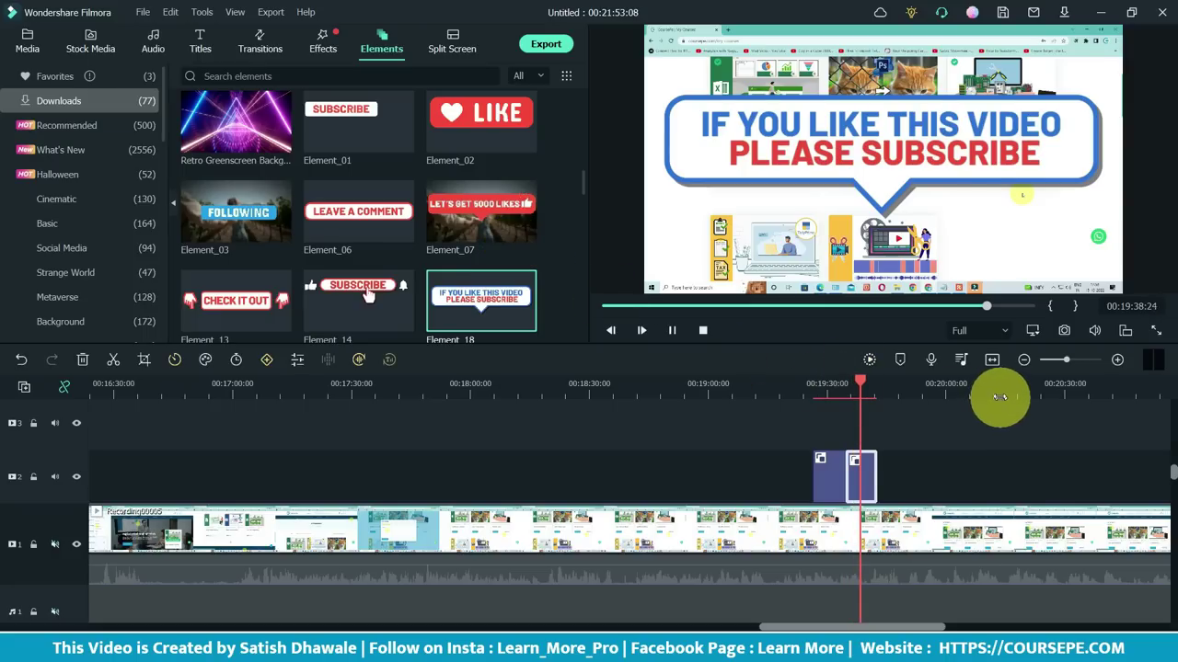
Add the Element_07 "Let's get 5000 likes" call-out at about 19:16, shrink it, move it to the frame's right side, and play it
left_click_drag(447, 210, 773, 469)
left_click(773, 384)
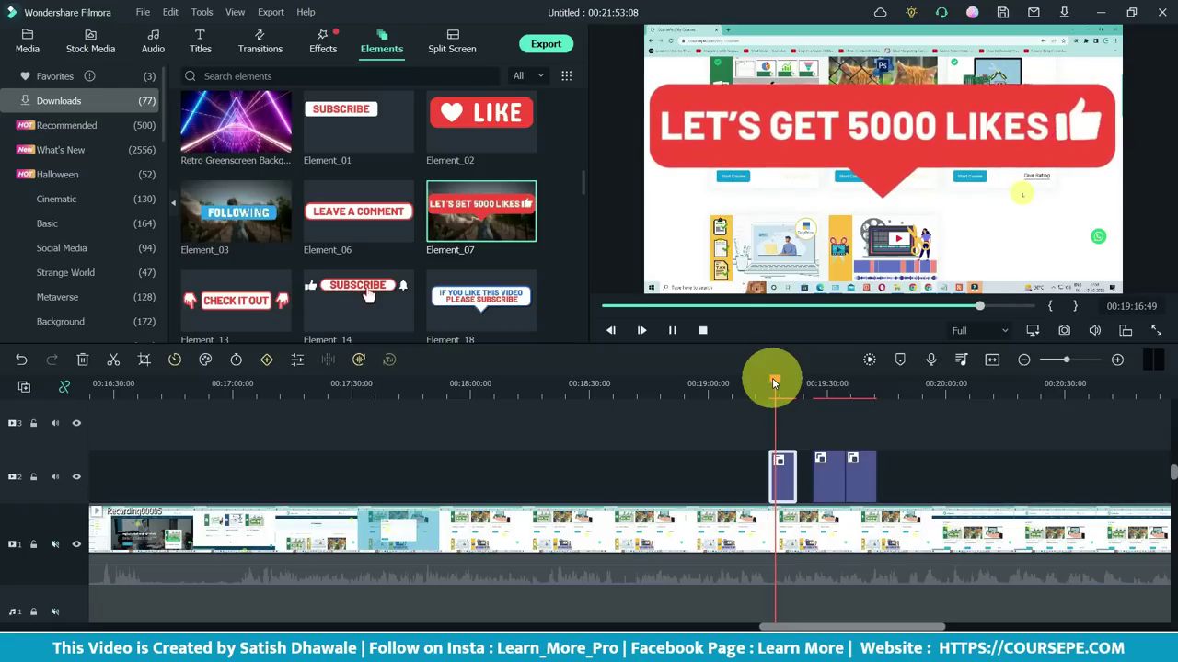
key("space")
left_click(1078, 124)
left_click_drag(1121, 69, 1018, 175)
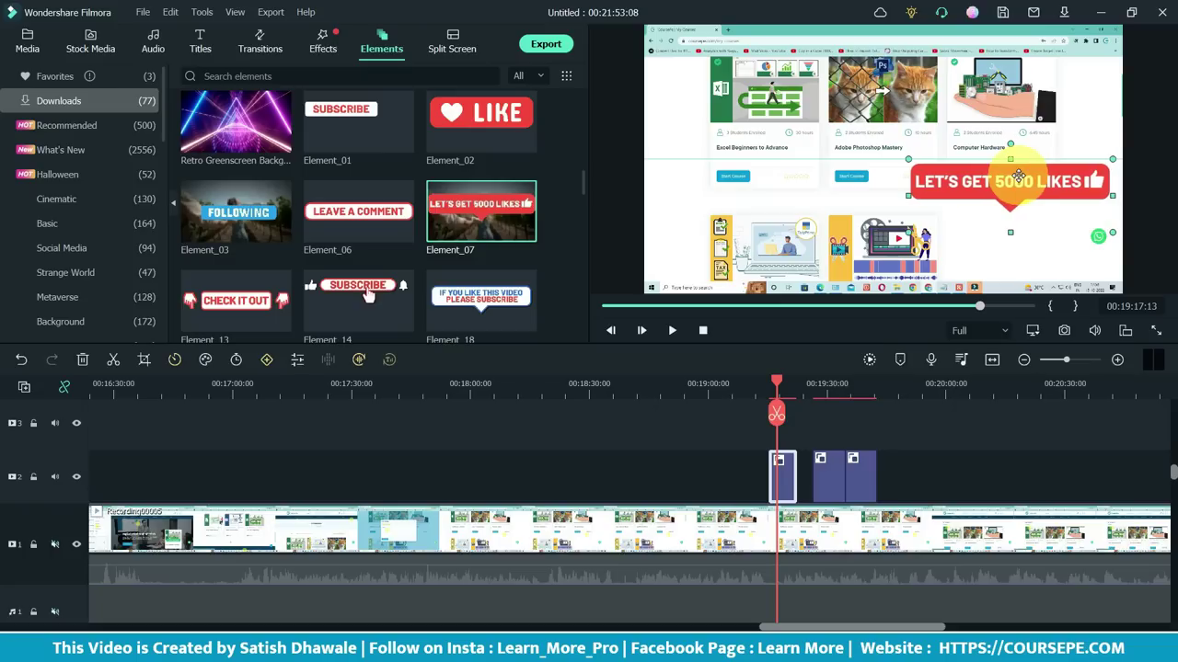
left_click(856, 366)
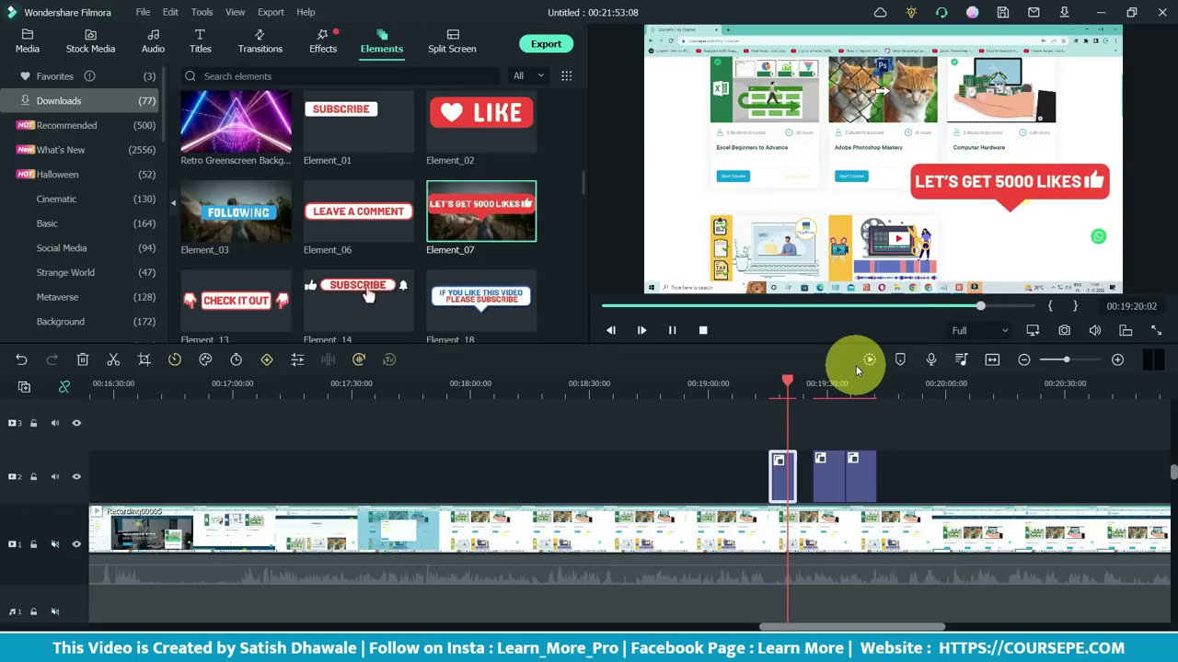
Show the downloaded split screen templates and delete Recording00005 and the call-out elements near 19 minutes from the timeline
mouse_move(374, 120)
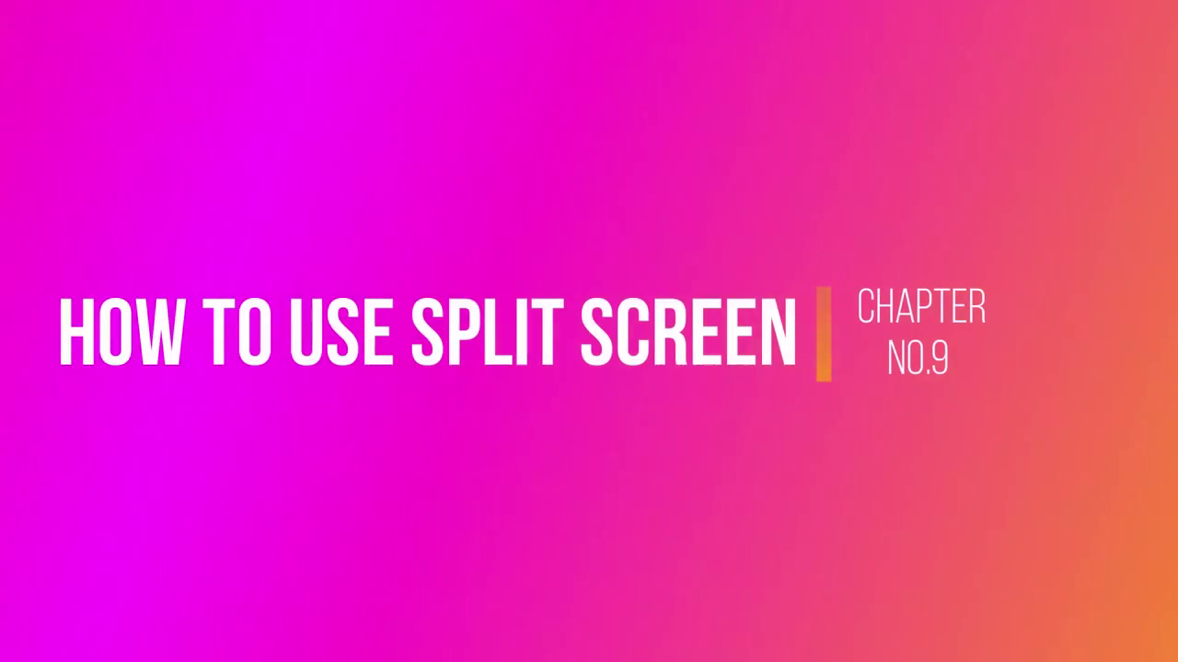
left_click(451, 48)
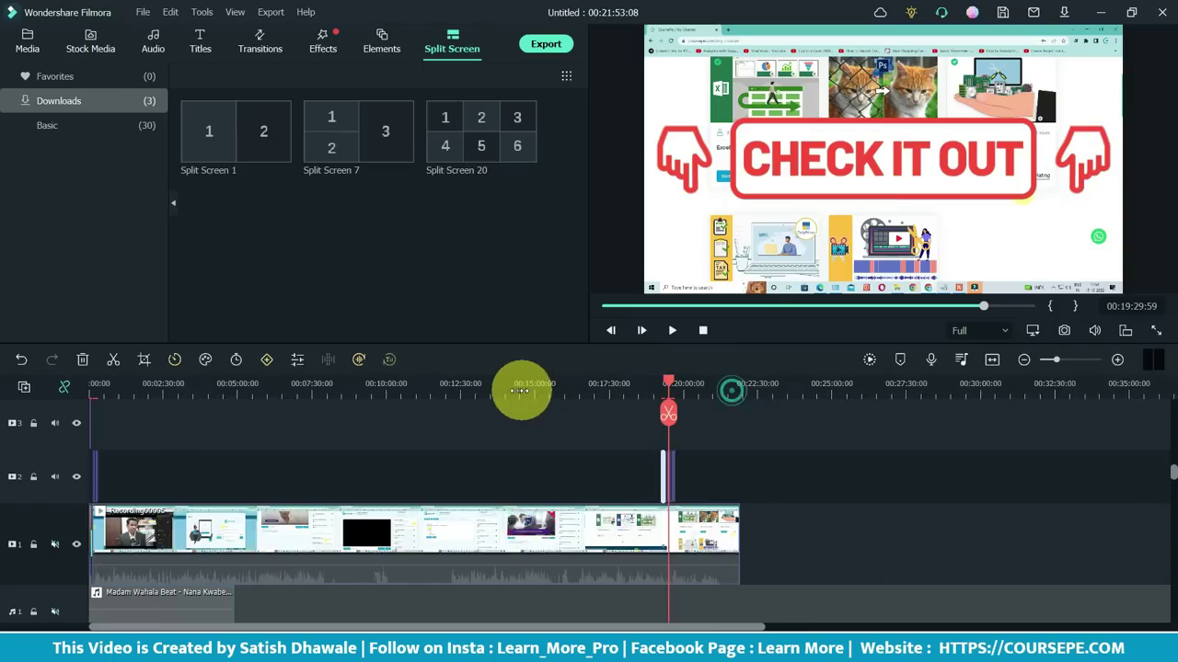
scroll(552, 390, "down", 5)
left_click(477, 527)
key("Delete")
left_click(696, 468)
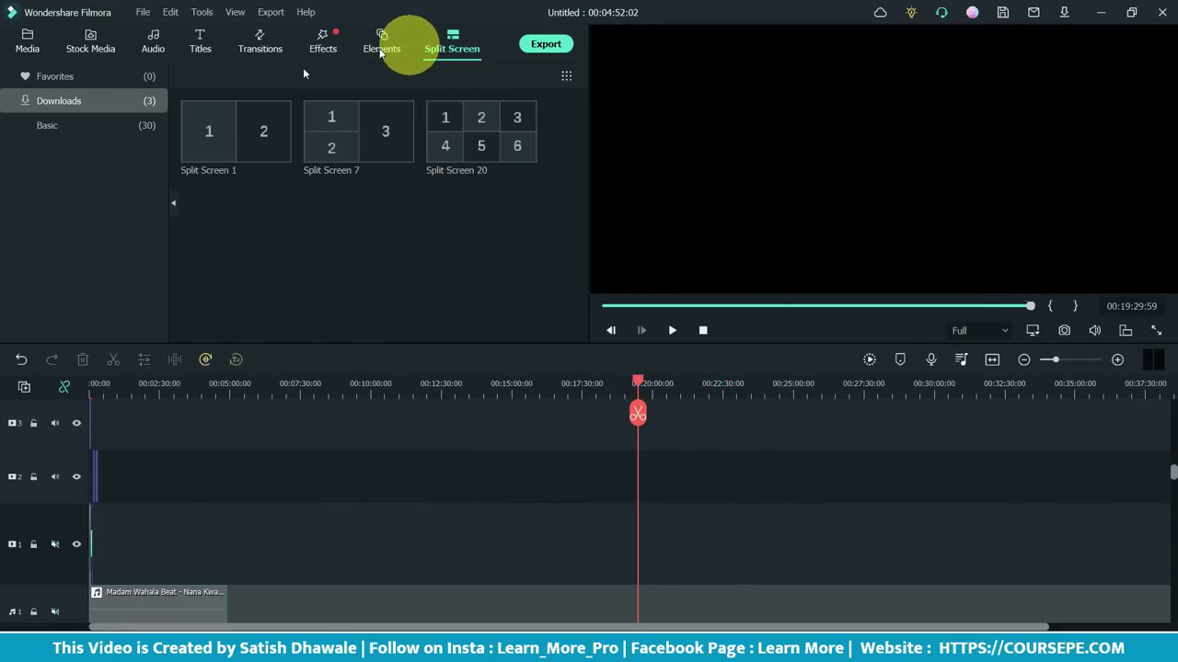
Add the Split Screen 1 template to video track 1 at the music's end, about 4:52, and extend it to about 15 seconds
mouse_move(216, 120)
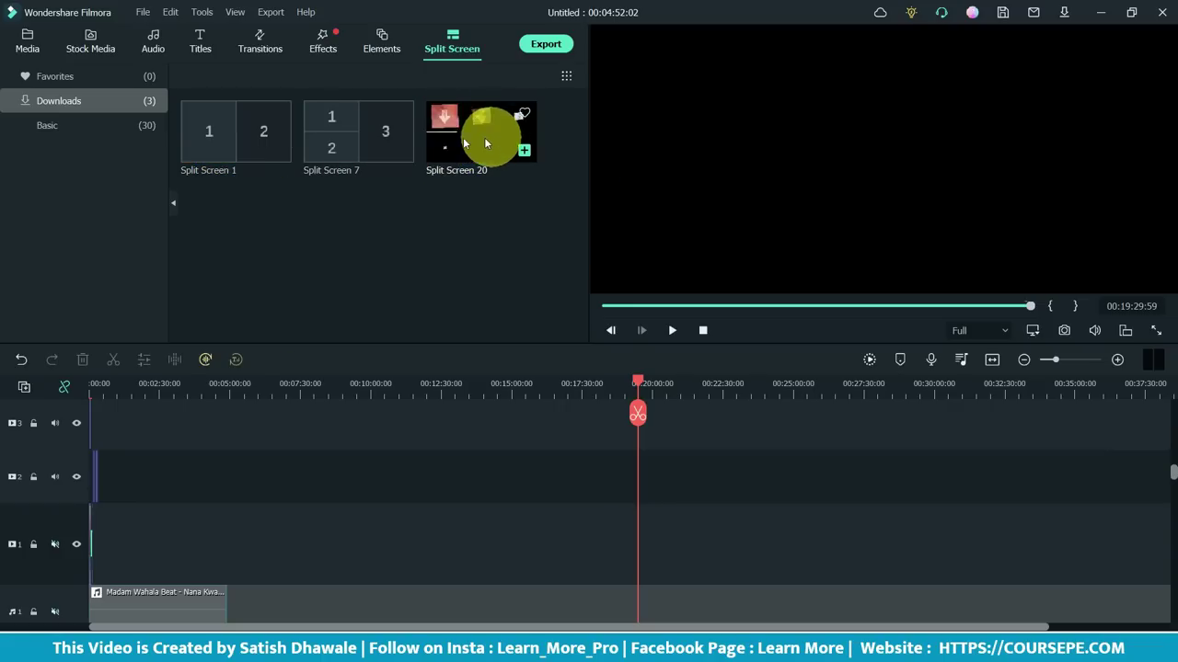
left_click_drag(224, 131, 230, 547)
left_click(226, 387)
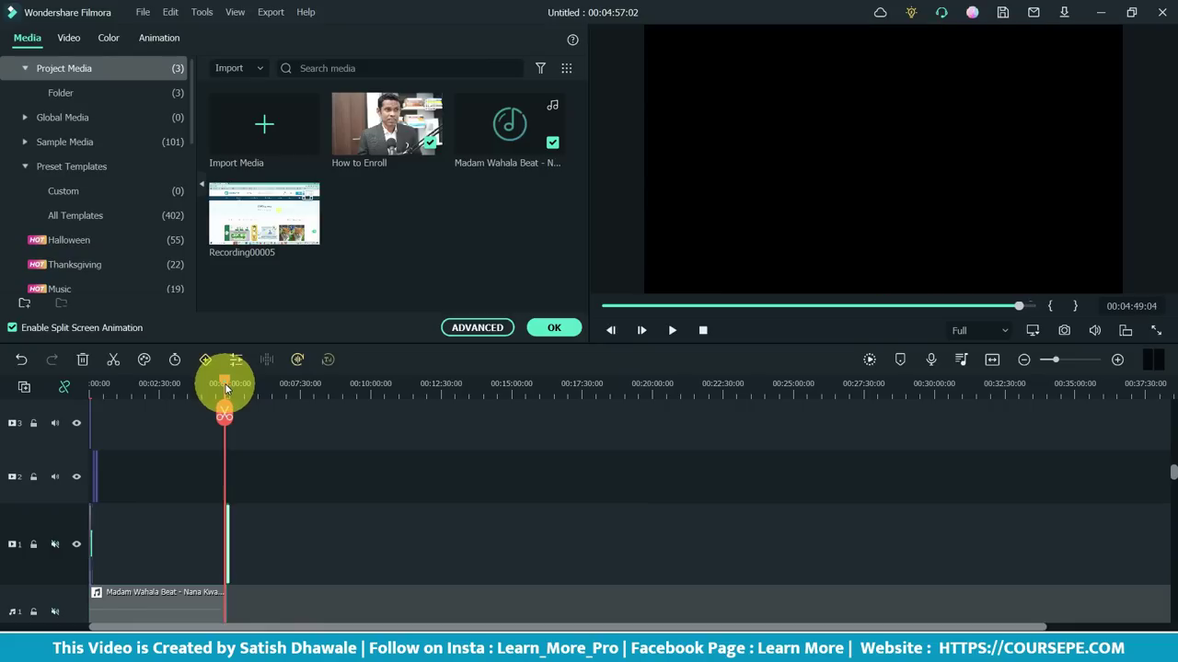
scroll(500, 436, "up", 5)
left_click(294, 387)
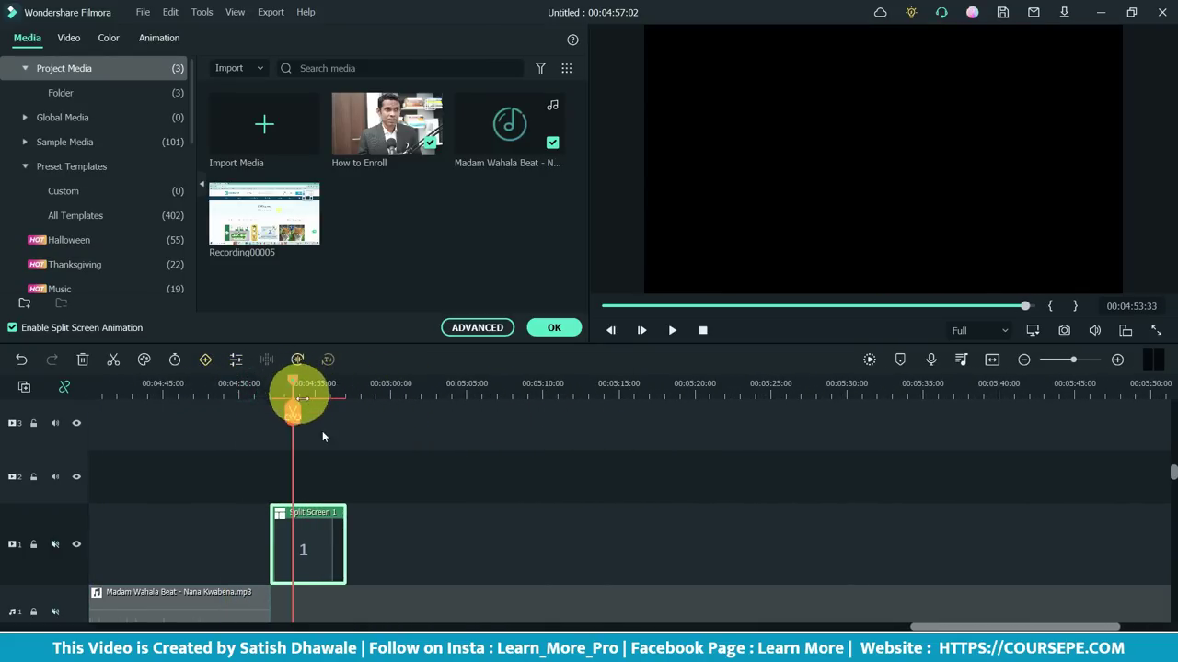
left_click_drag(346, 538, 447, 549)
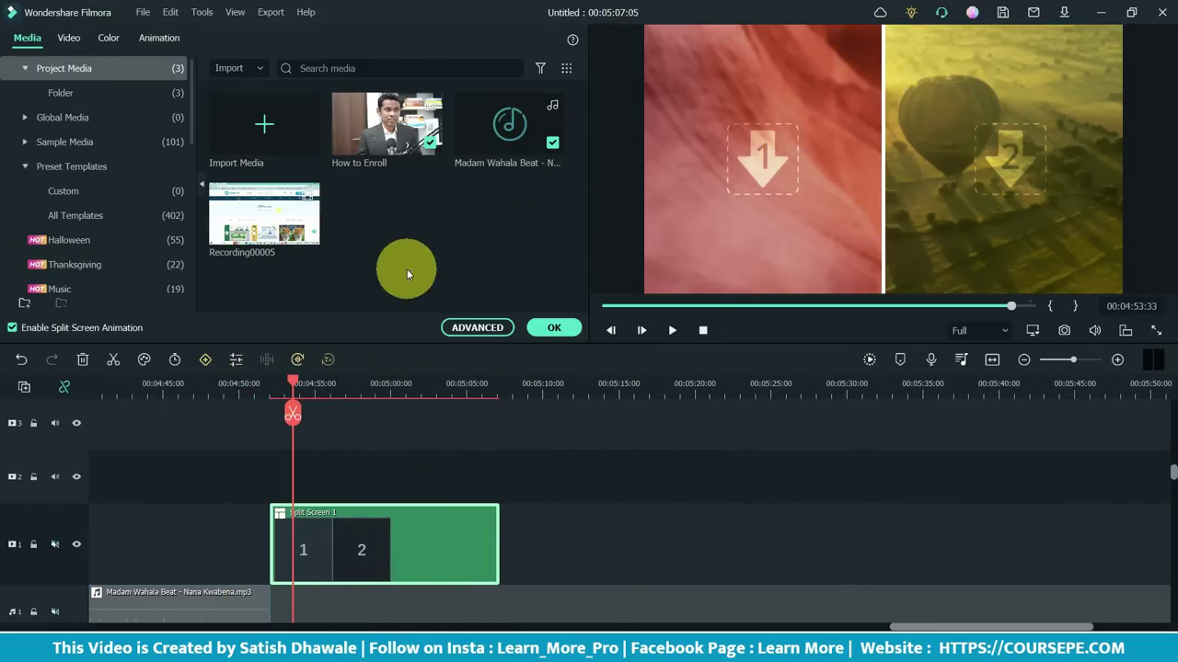
Fill split screen area 1 with How to Enroll and area 2 with Recording00005, and reposition both videos within their frames
left_click_drag(373, 122, 763, 161)
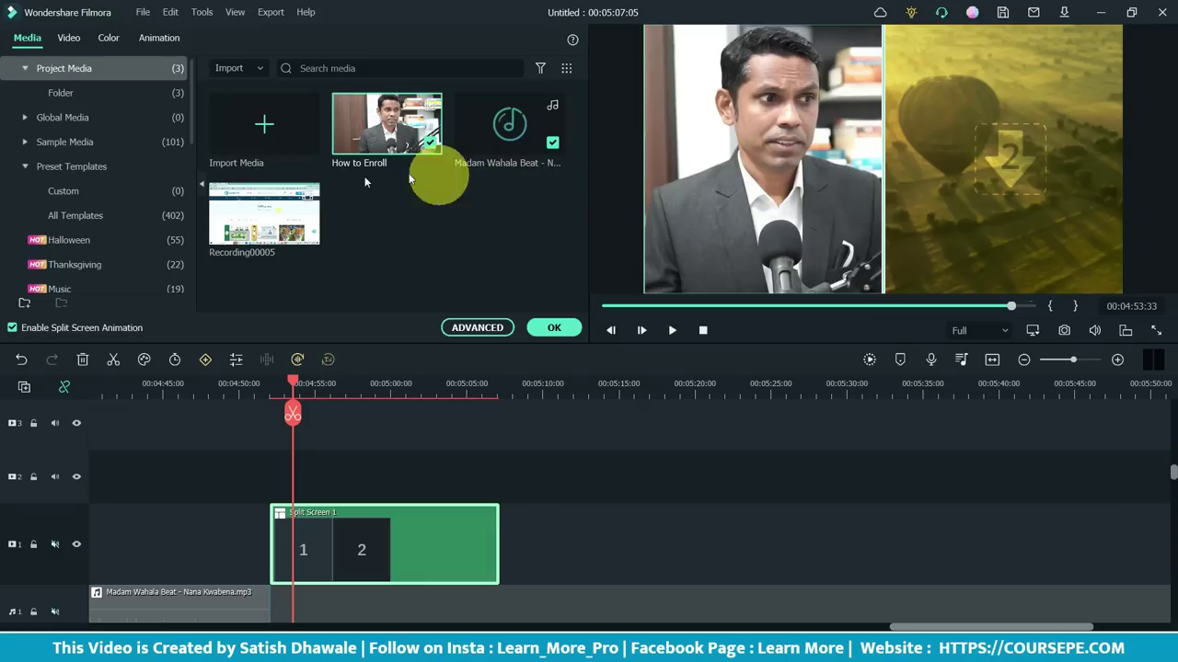
left_click_drag(264, 212, 993, 198)
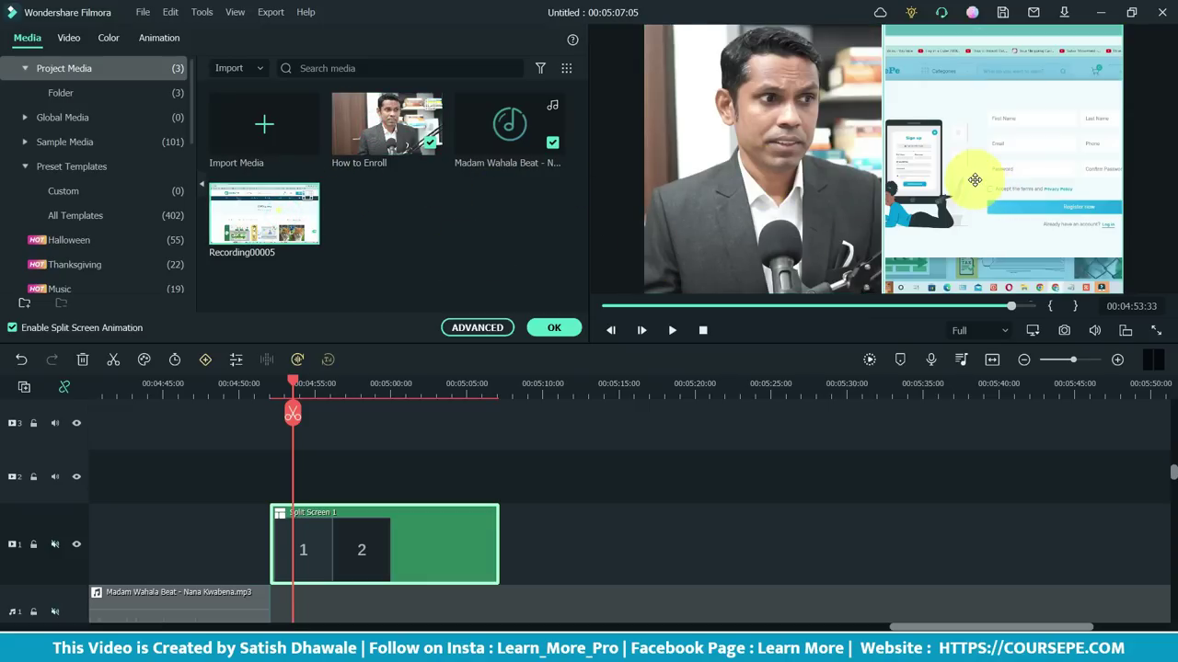
left_click(992, 178)
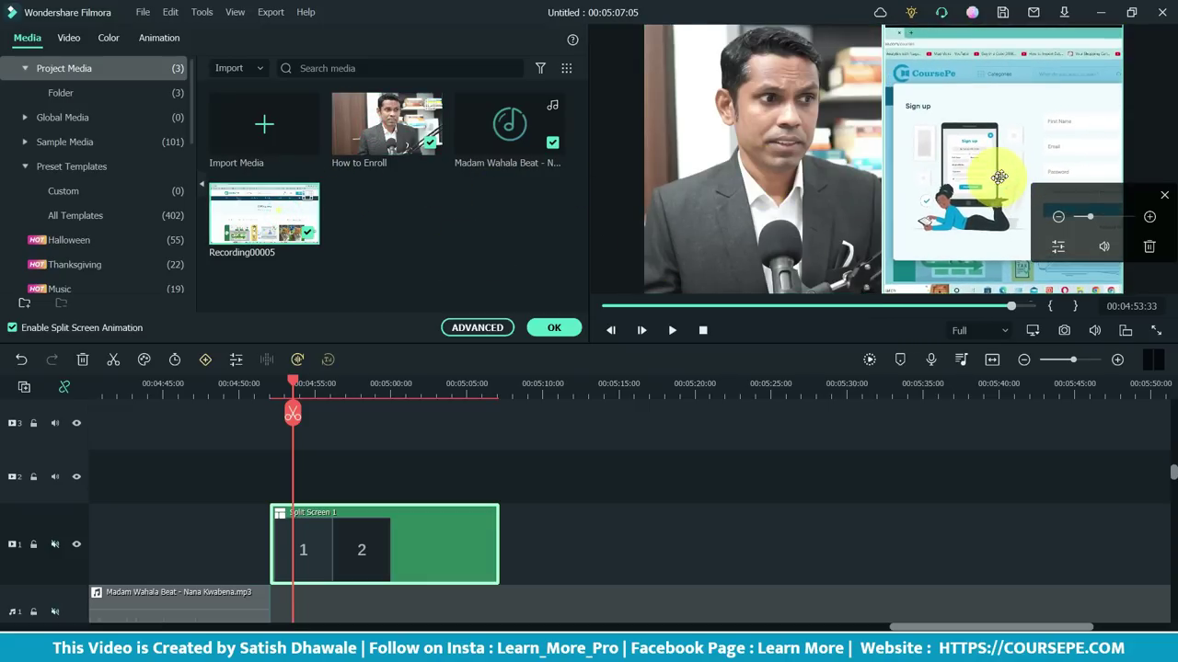
left_click_drag(763, 167, 751, 166)
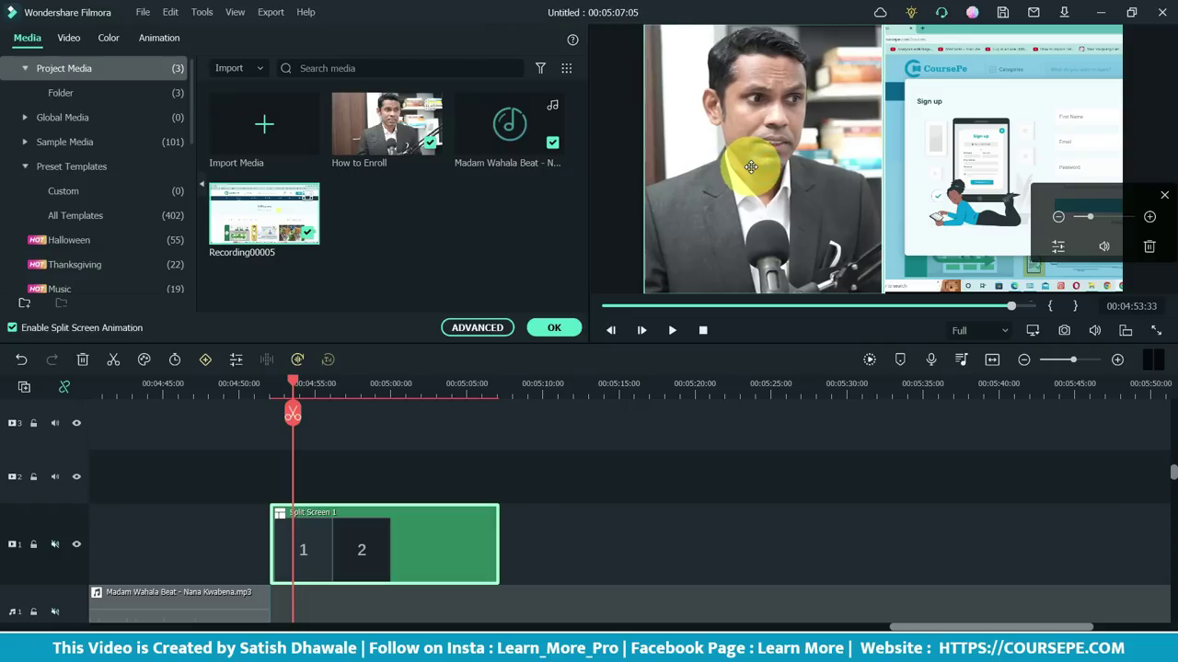
Play the split screen from its start to preview its animation, and close its settings
left_click(271, 394)
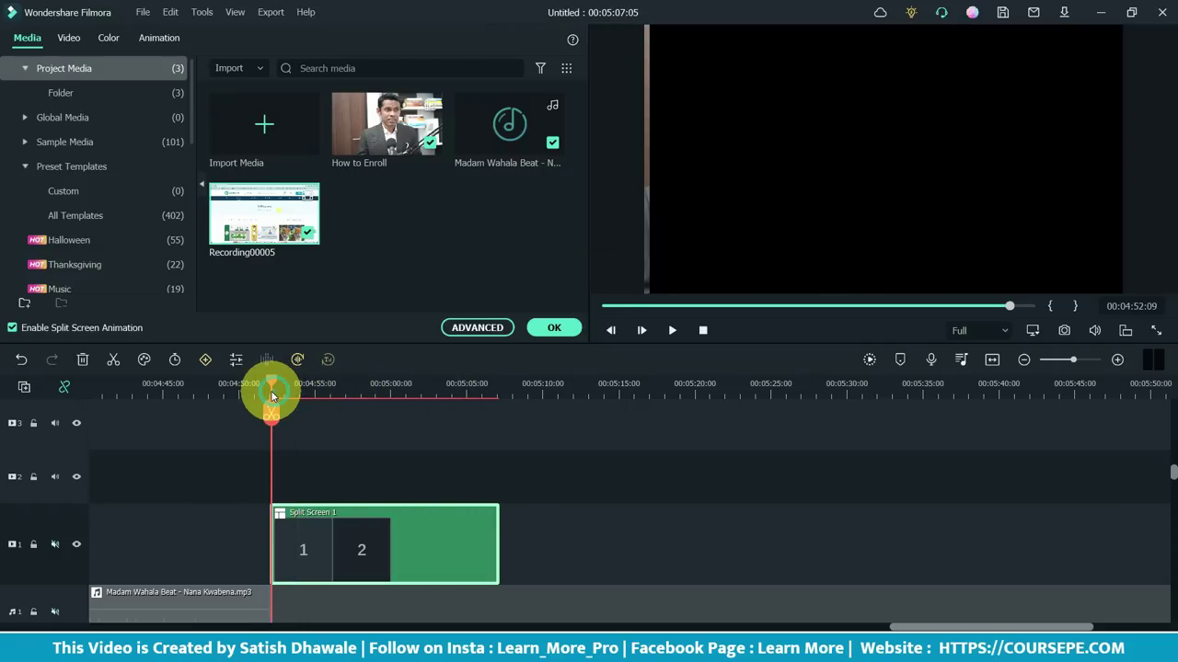
key("space")
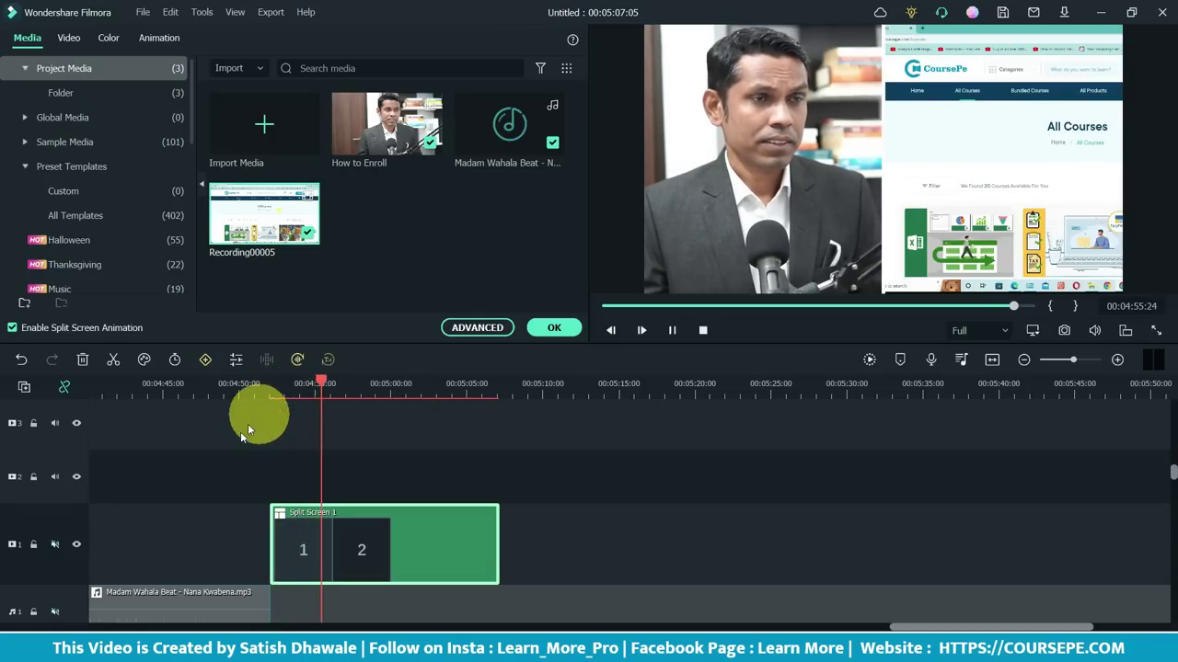
left_click(54, 544)
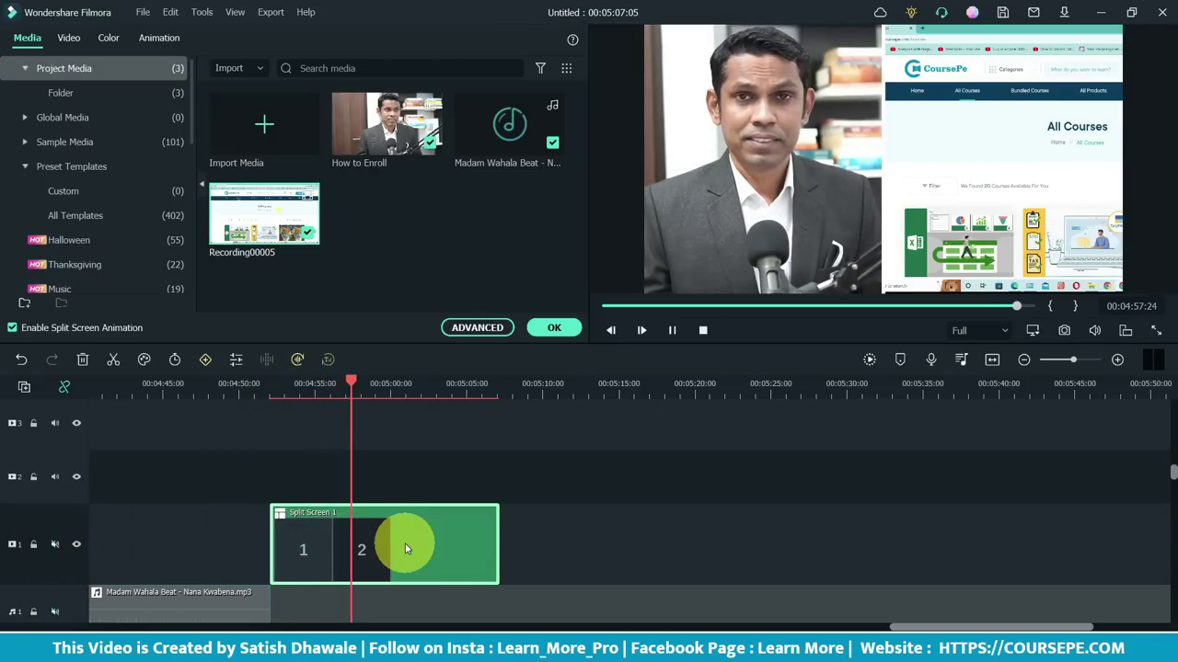
key("space")
left_click(553, 327)
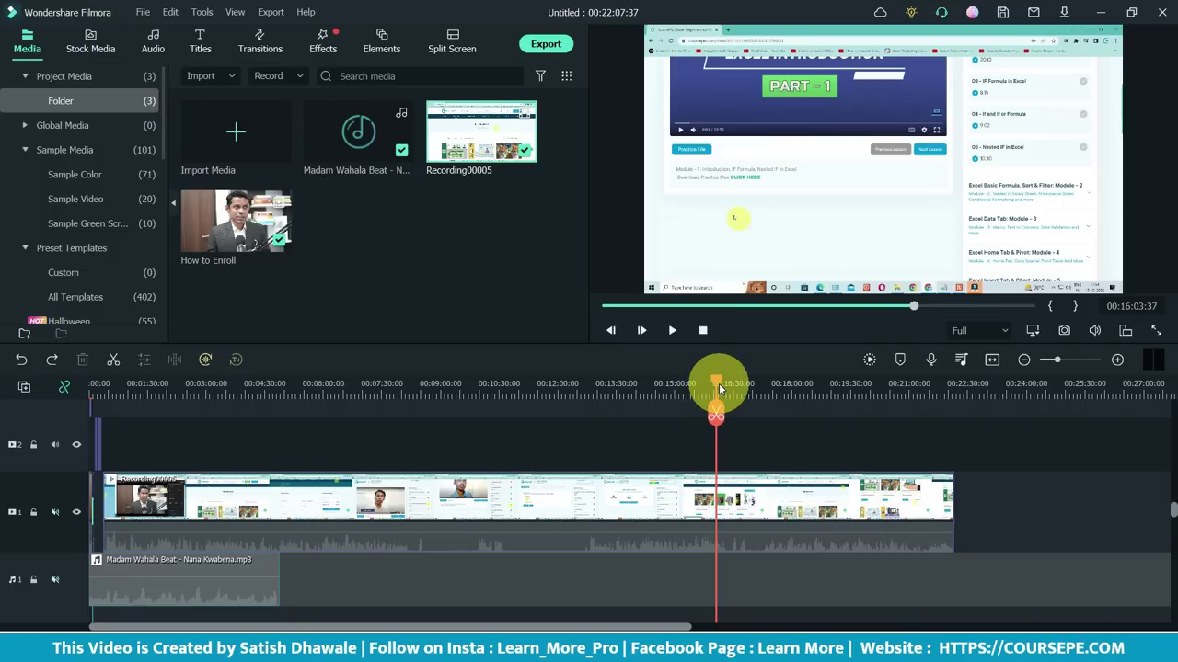
Open the speed settings of Recording00005, view the speed ramping presets, and set its uniform speed to 10
left_click_drag(720, 389, 580, 414)
double_click(641, 515)
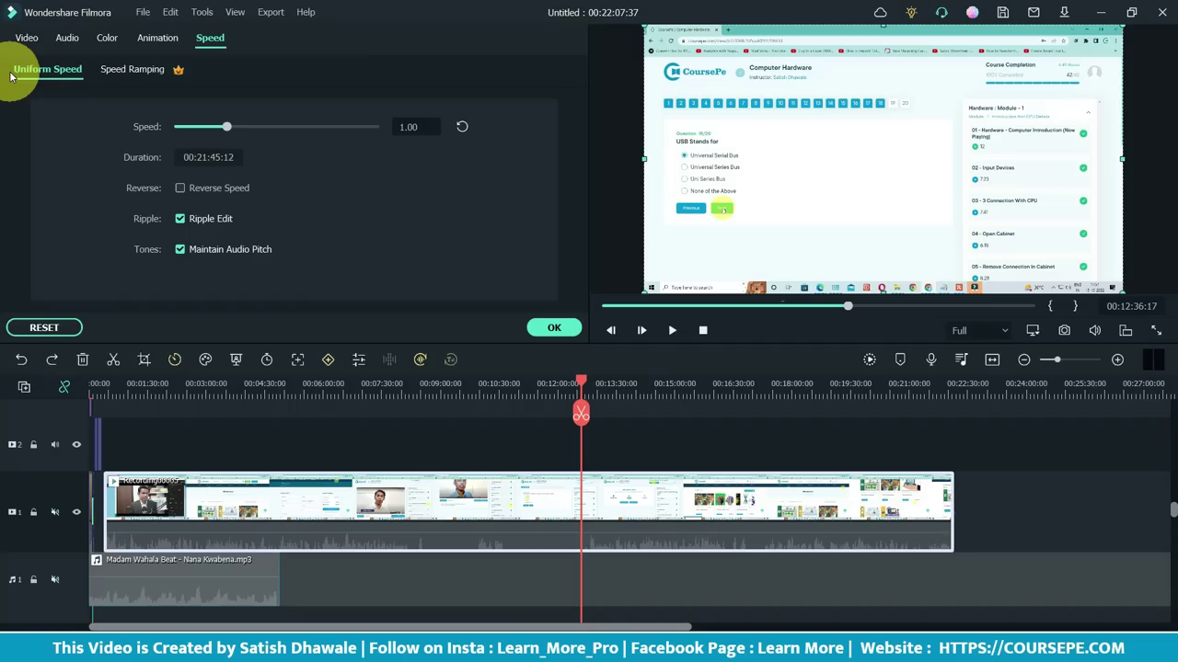
left_click(104, 69)
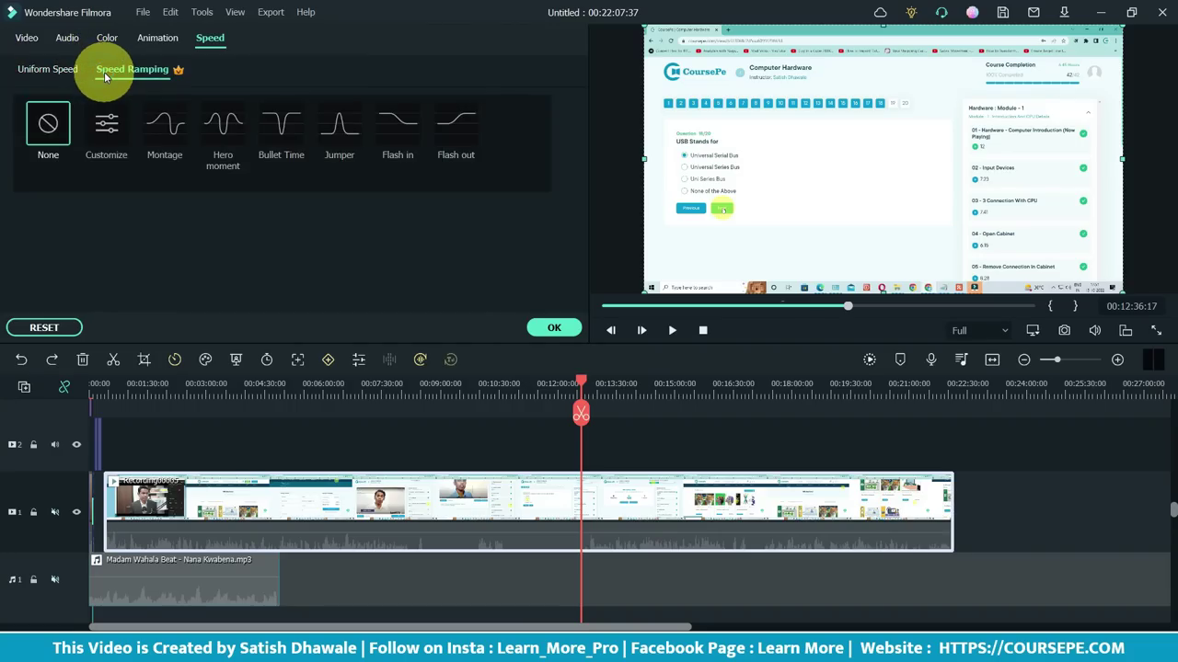
left_click(48, 71)
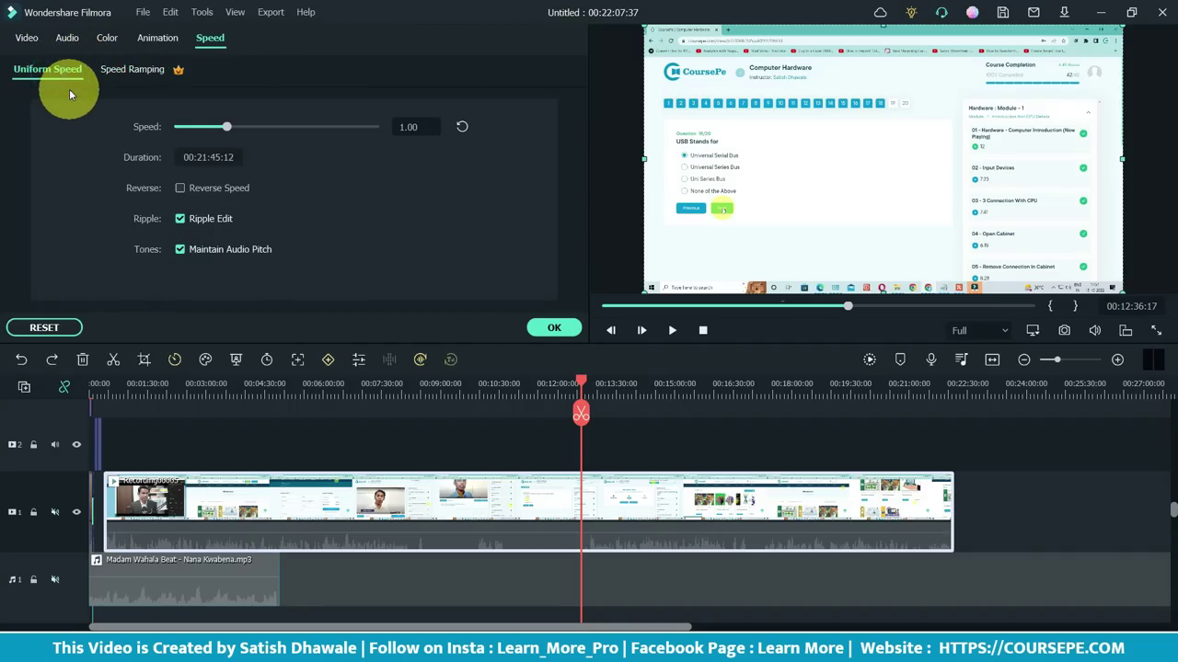
left_click(413, 127)
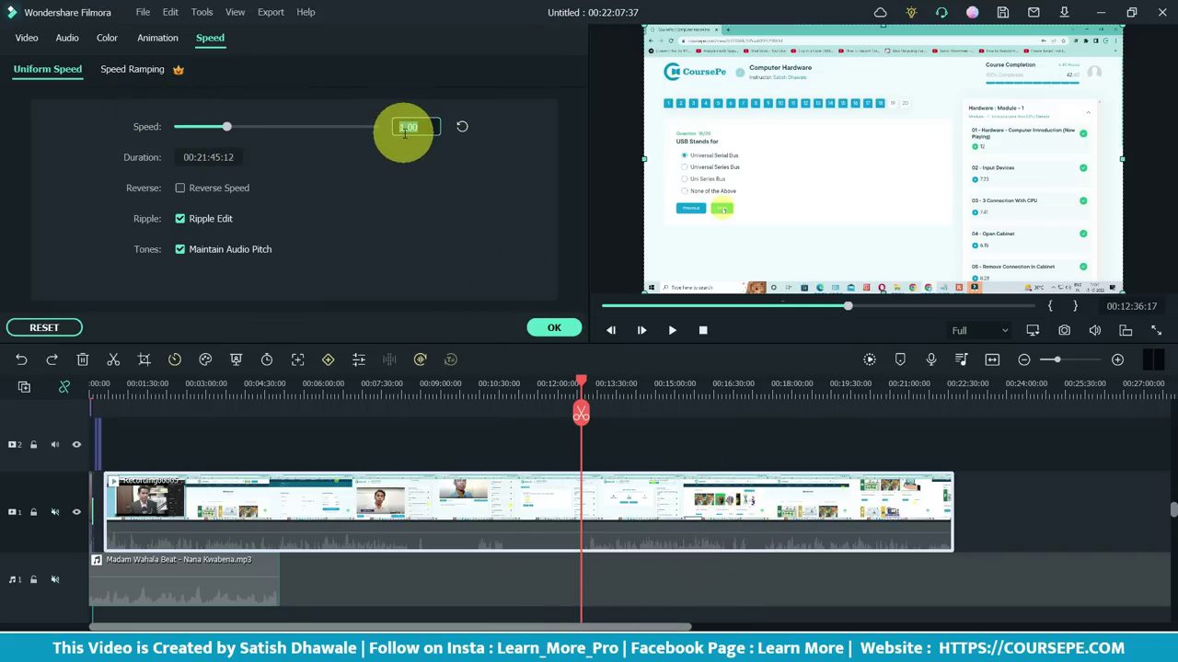
type("10")
key("Return")
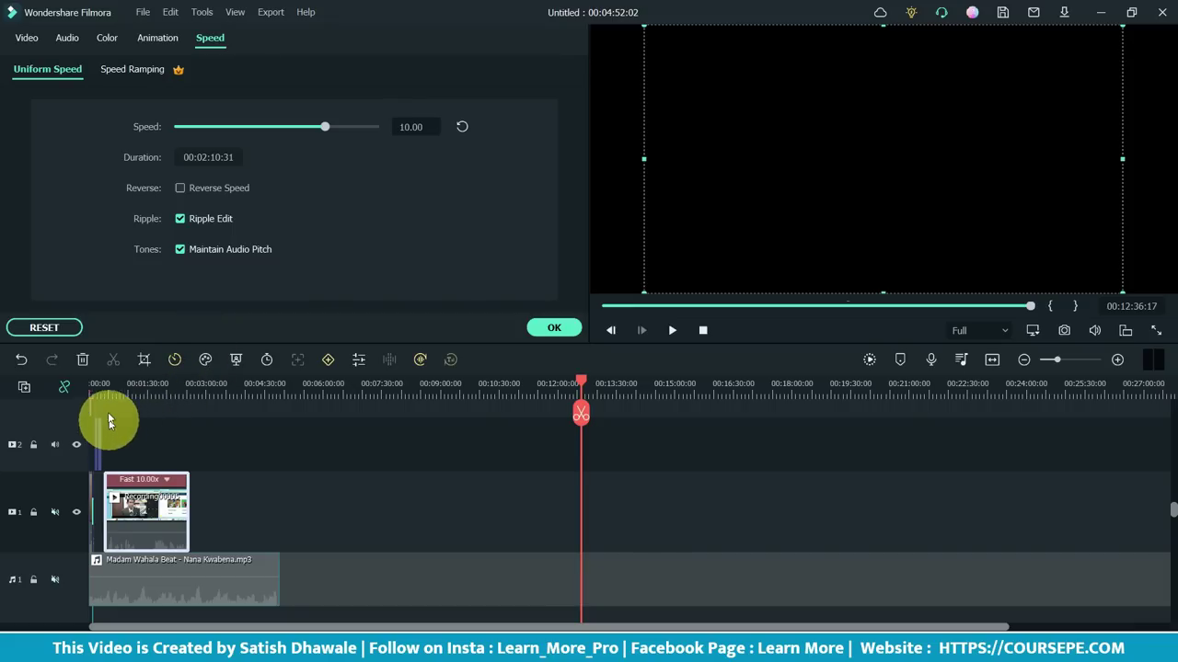
Play part of the sped-up recording and undo the uniform speed change
left_click(151, 389)
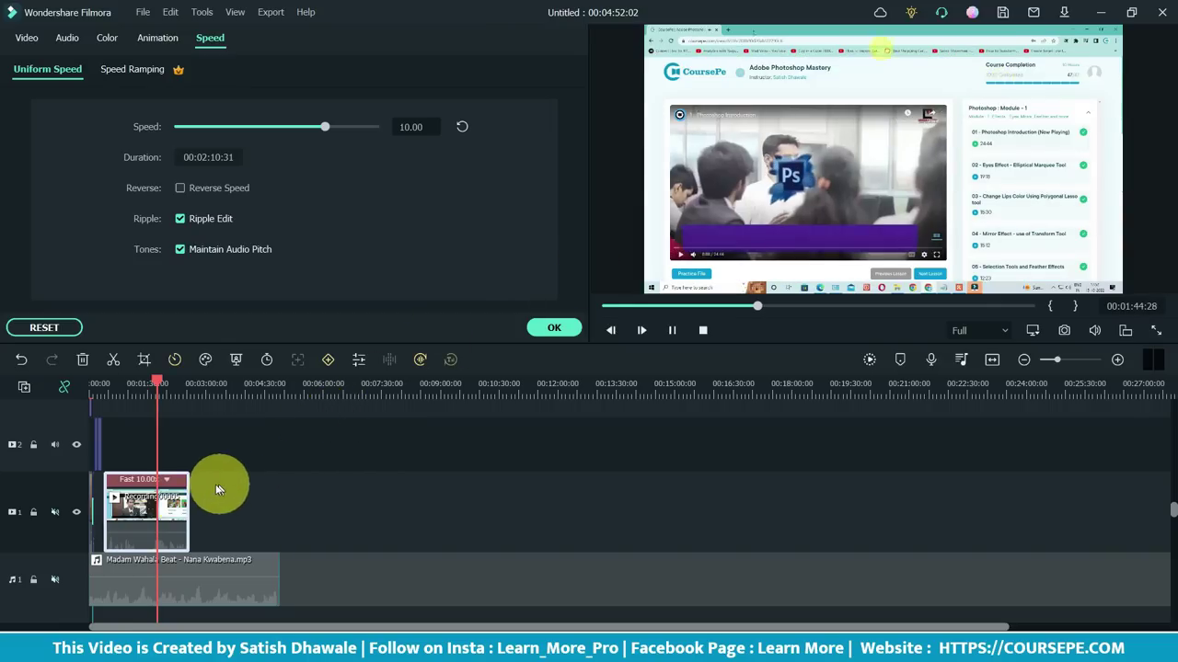
key("space")
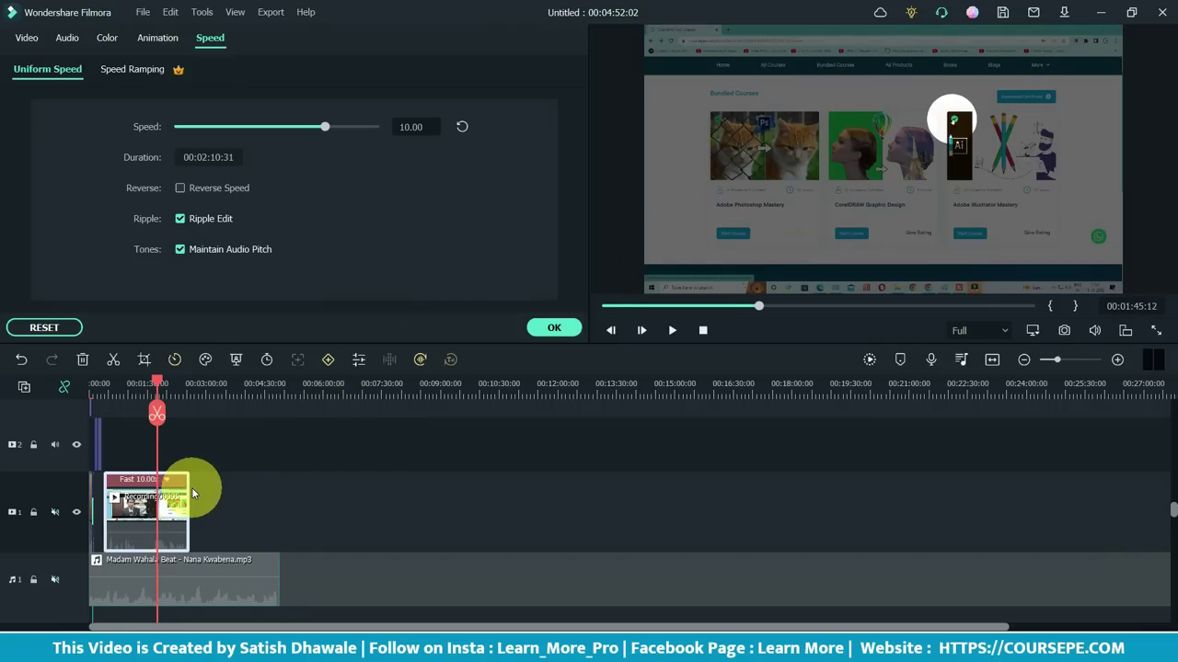
key("ctrl+z")
Apply the Montage speed ramping preset to Recording00005 and play it from about 9 minutes
left_click(831, 384)
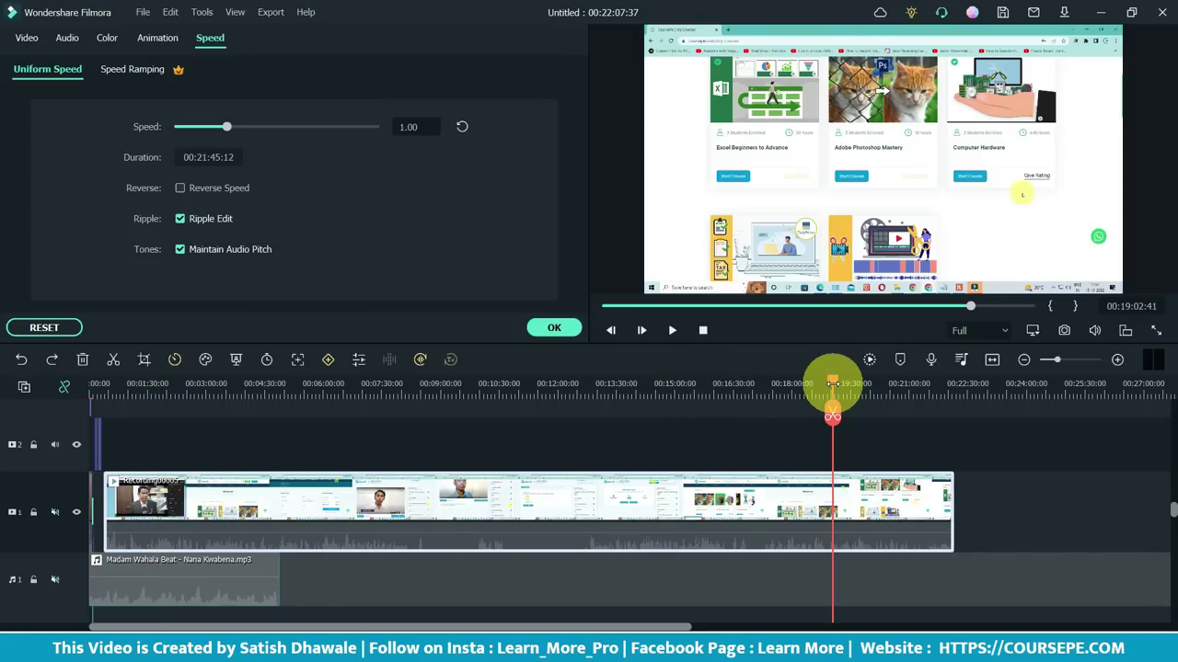
left_click(831, 387)
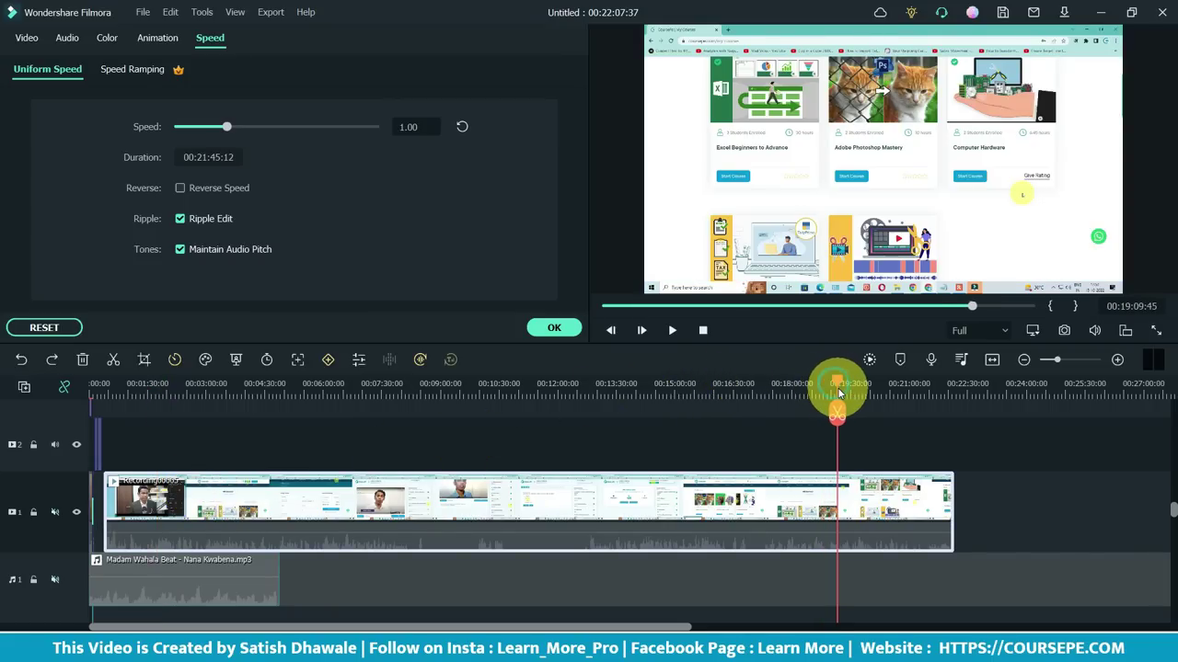
left_click(132, 70)
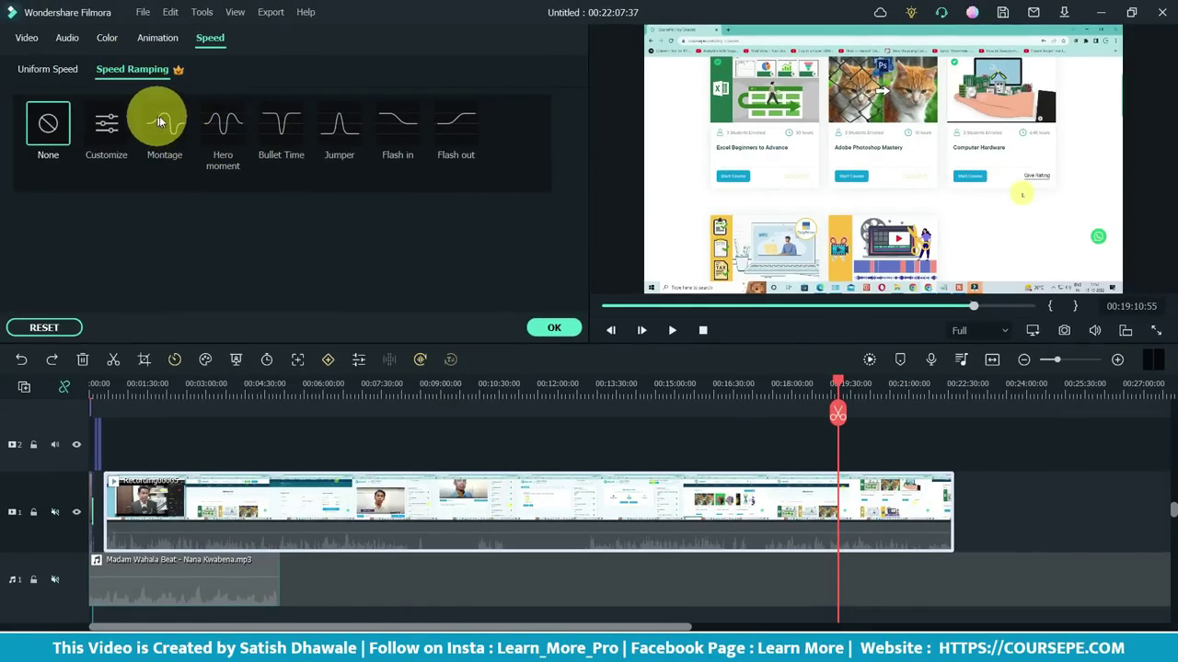
left_click(171, 133)
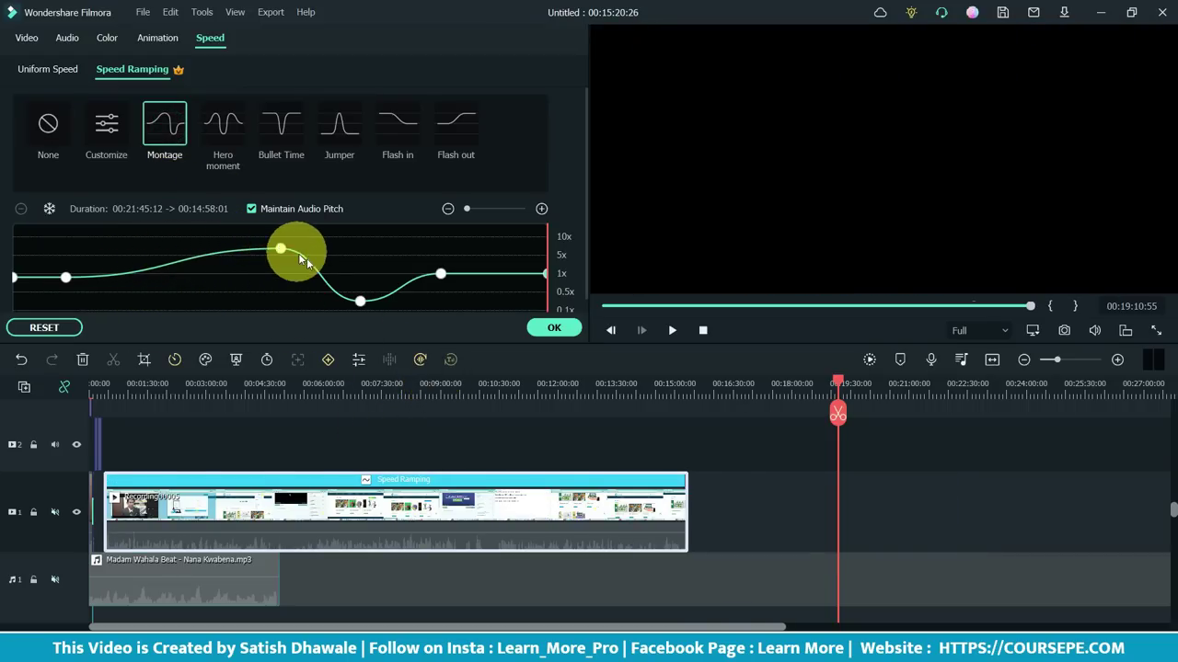
left_click(449, 392)
key("space")
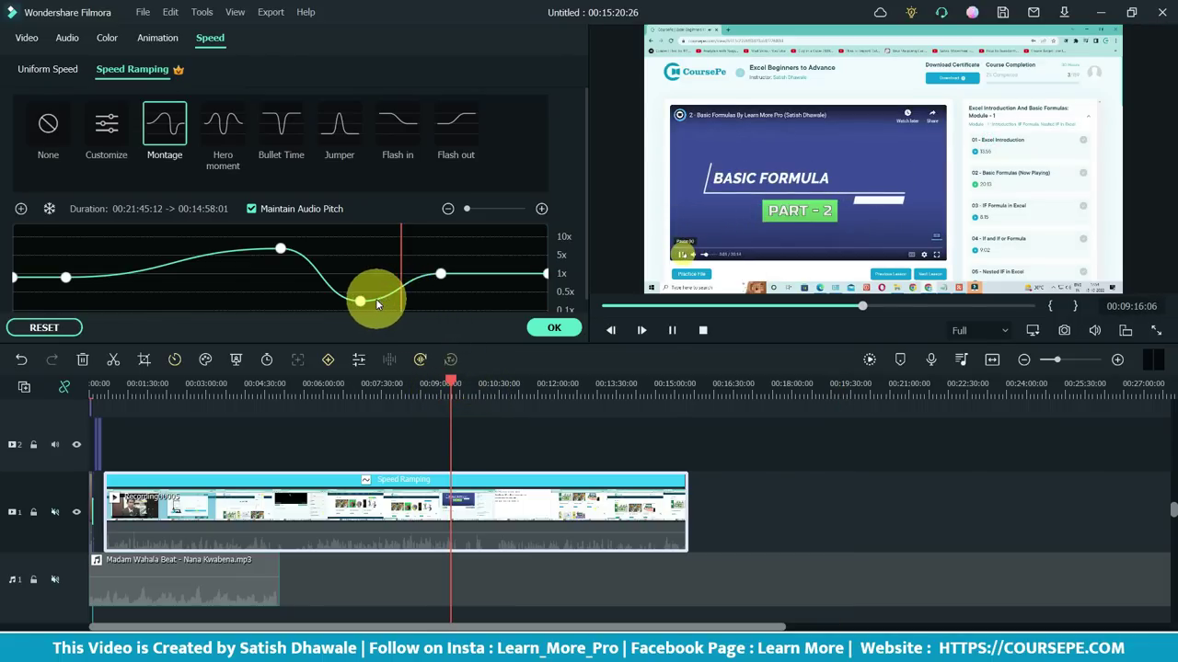
Reshape the Montage speed curve, raising its lowest point above 5x and setting the point after it between 0.5x and 1x
left_click_drag(360, 301, 368, 243)
left_click_drag(440, 274, 442, 250)
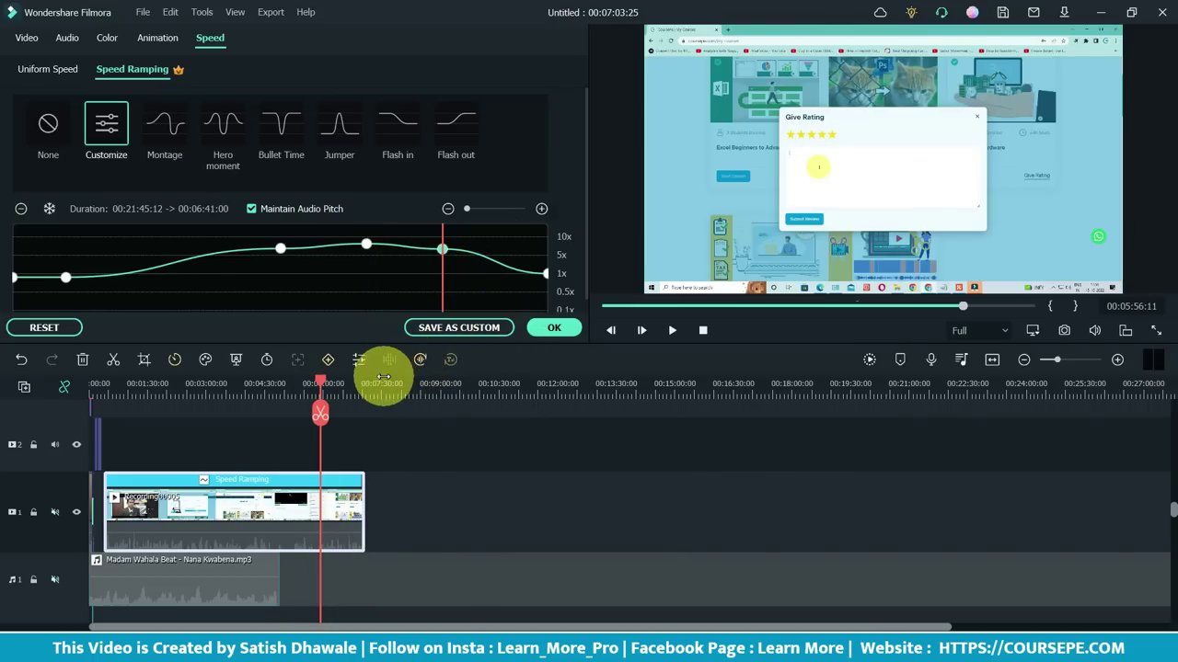
key("space")
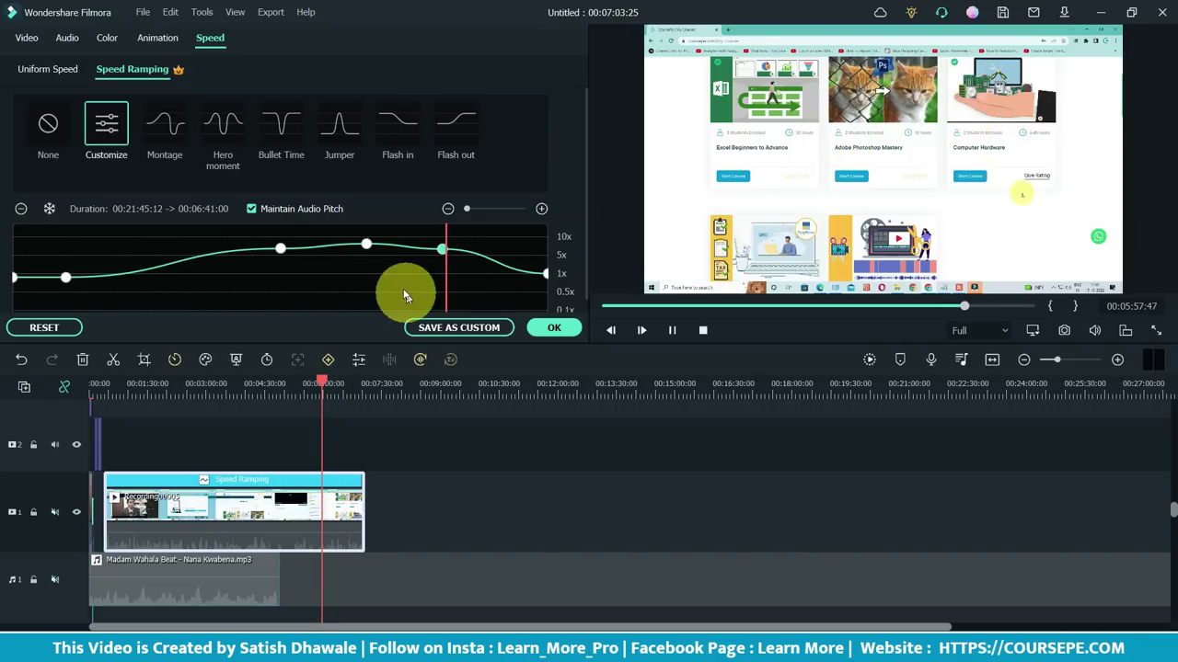
left_click_drag(439, 250, 440, 287)
left_click(440, 384)
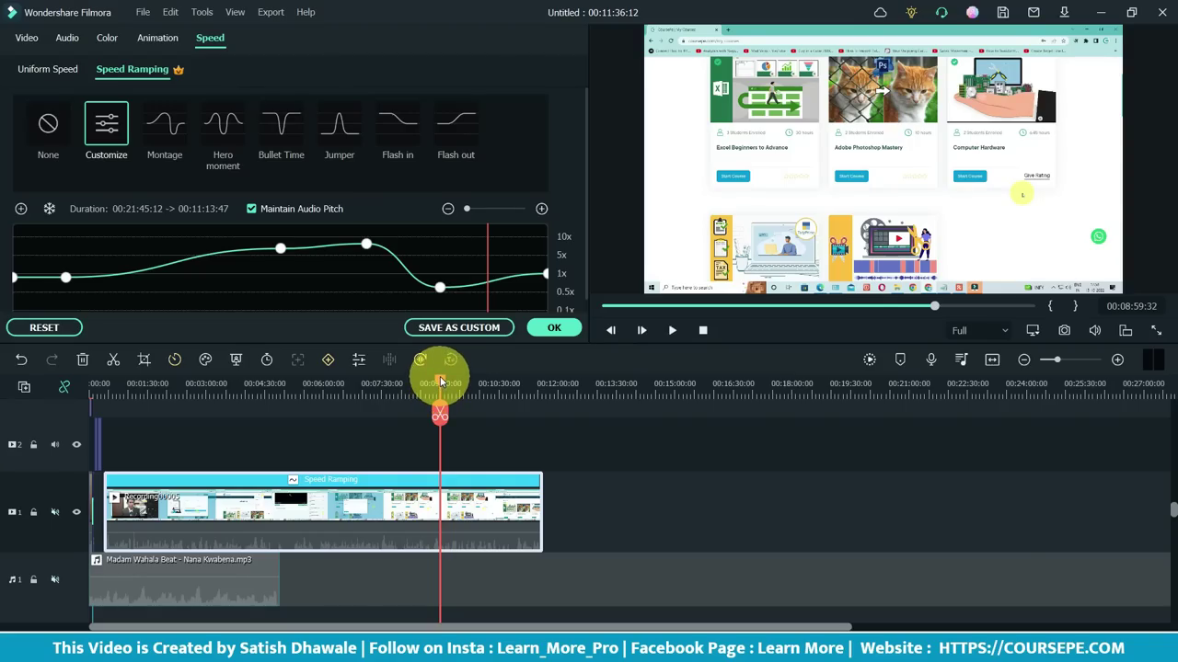
Delete the Modern Corporate Pack Lowerthird 05 title at the start of the timeline
left_click_drag(441, 382, 27, 395)
scroll(350, 401, "up", 3)
scroll(525, 413, "up", 3)
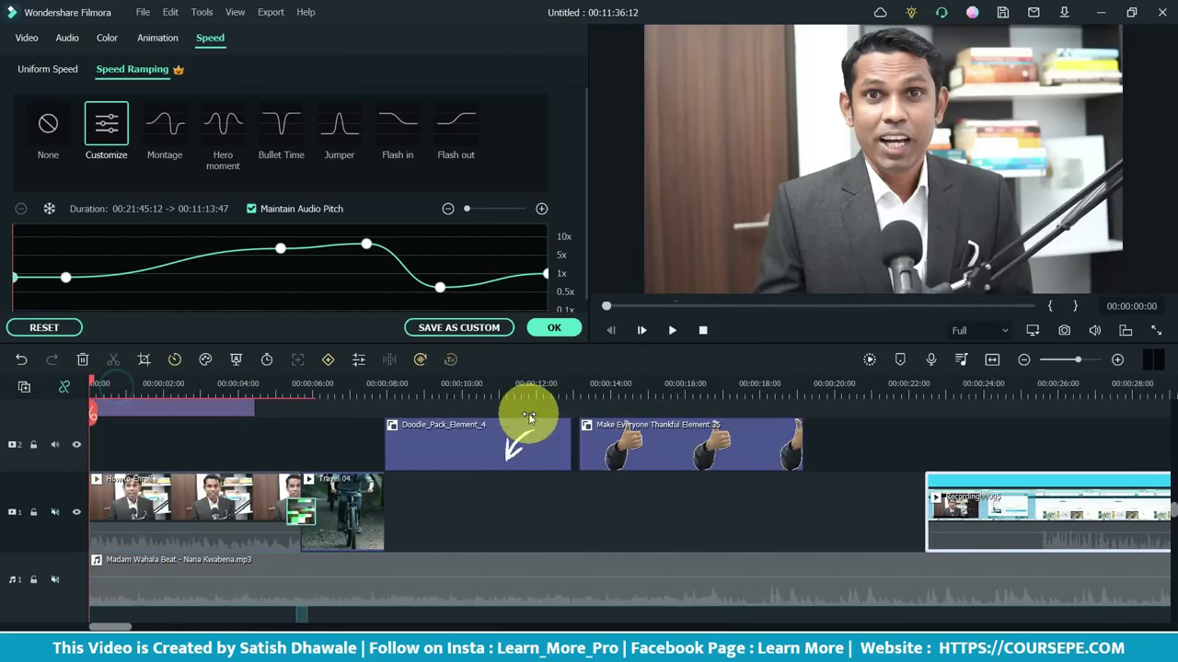
left_click(203, 386)
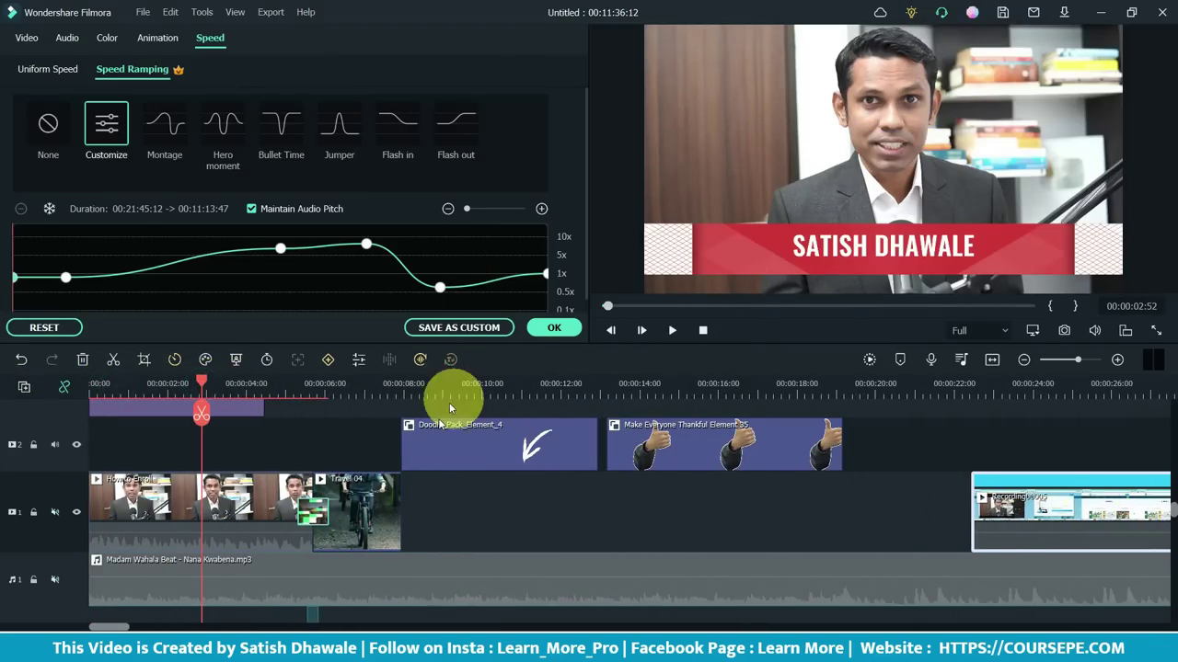
scroll(237, 473, "up", 2)
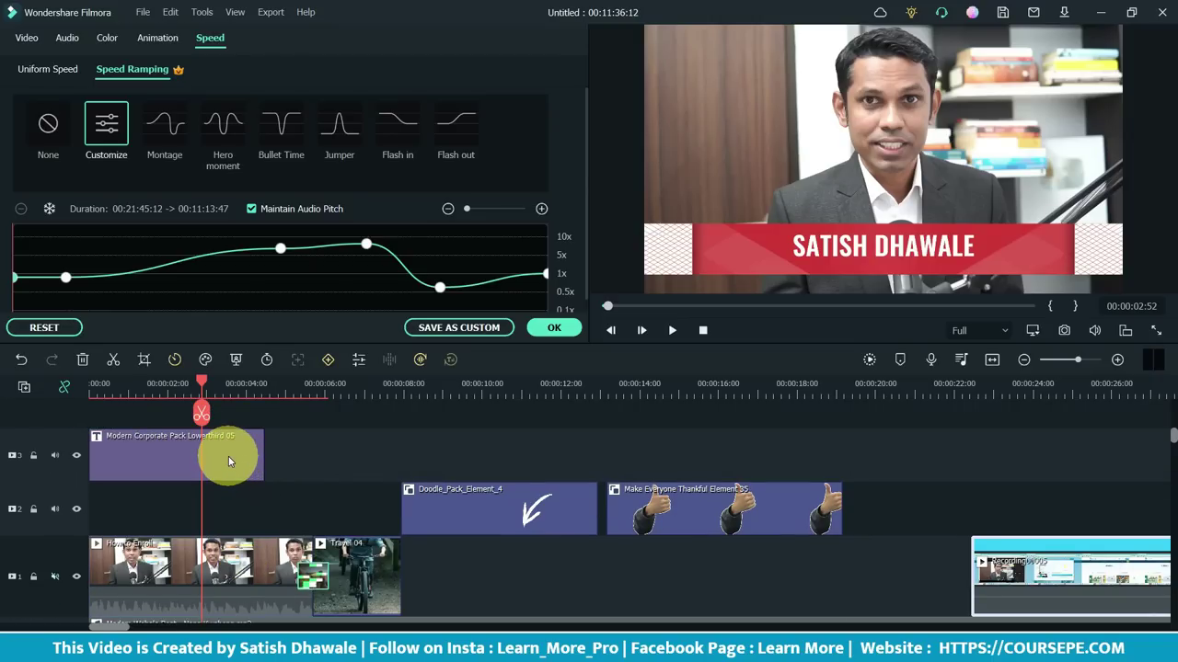
double_click(231, 466)
key("Delete")
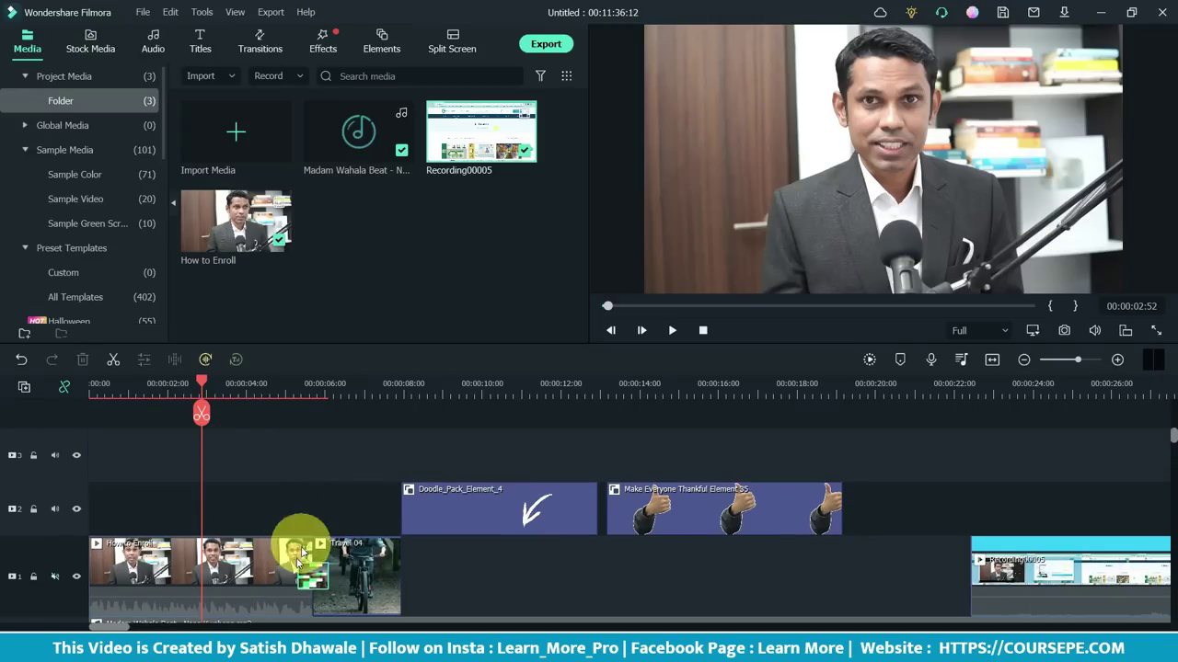
Open the advanced color correction for the How to Enroll clip and browse its presets
double_click(231, 558)
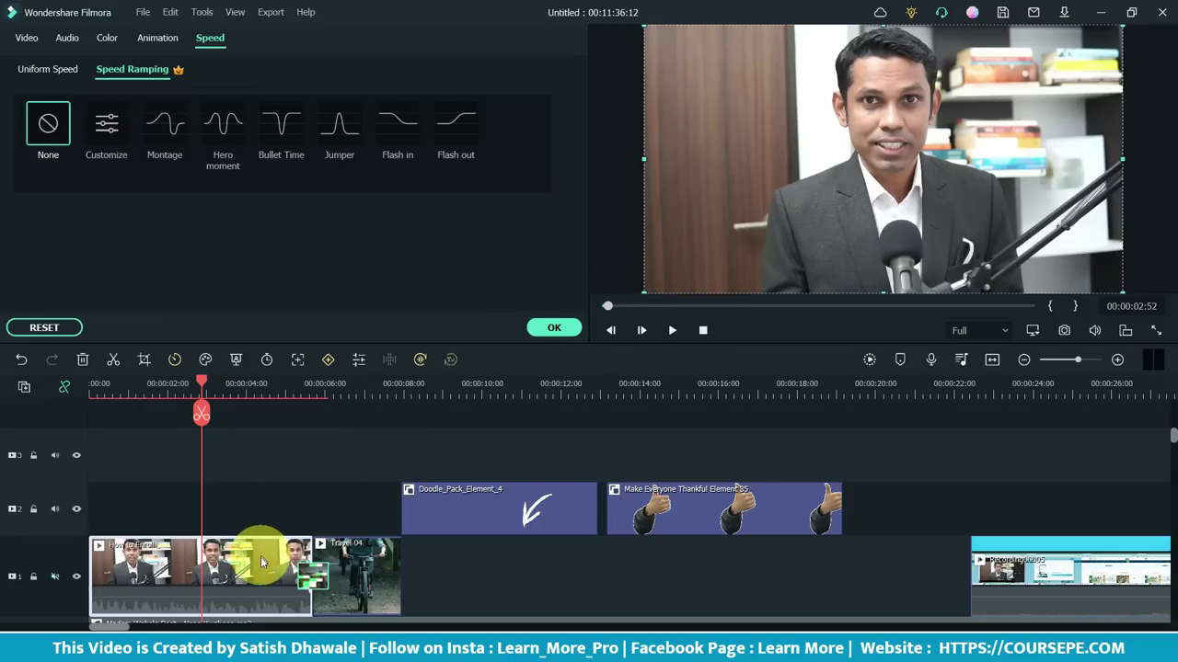
left_click(106, 40)
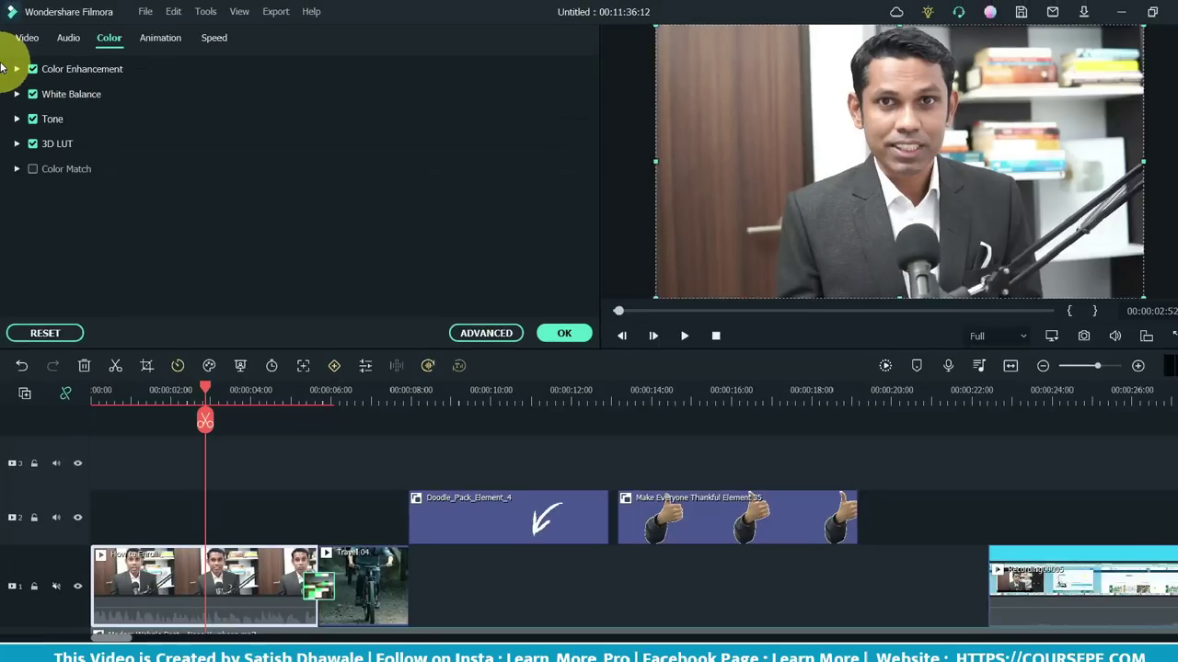
left_click(478, 327)
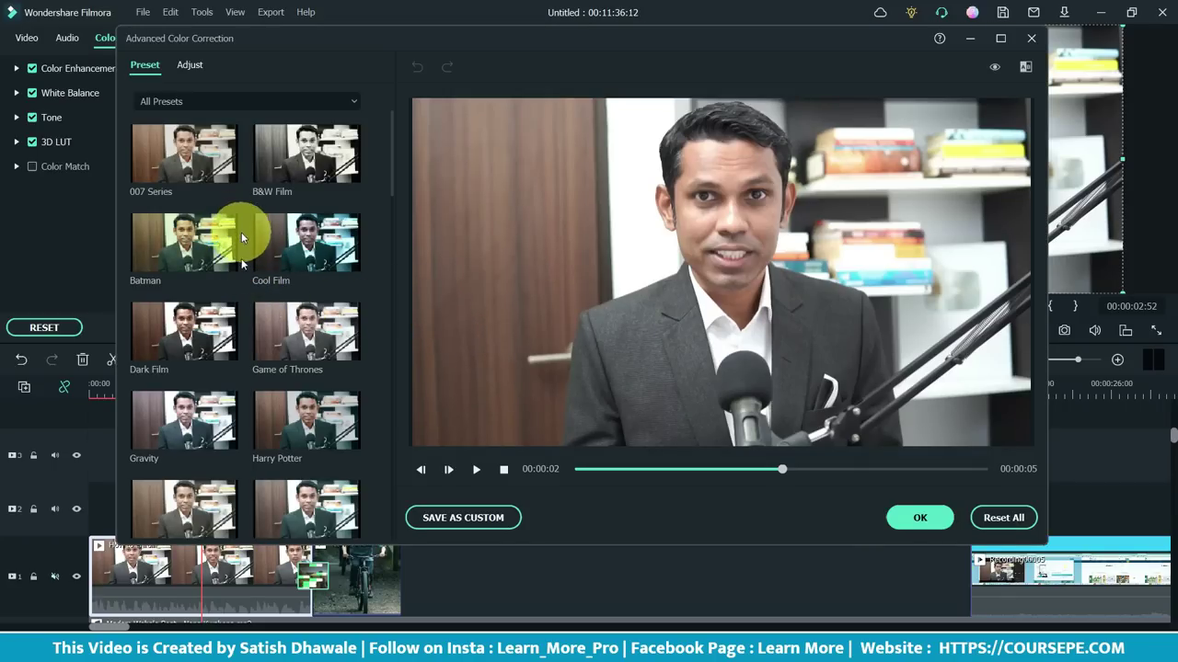
scroll(244, 394, "down", 5)
scroll(247, 404, "up", 5)
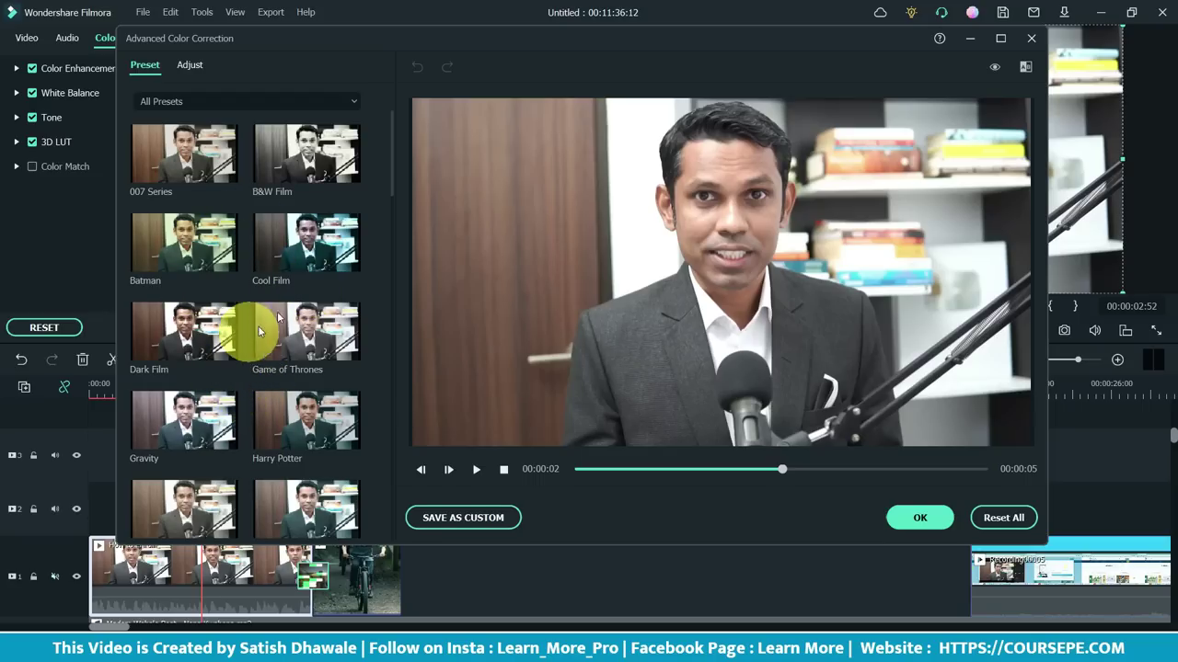
Try the Cool Film and Batman color presets on the clip and reset all corrections
left_click(276, 260)
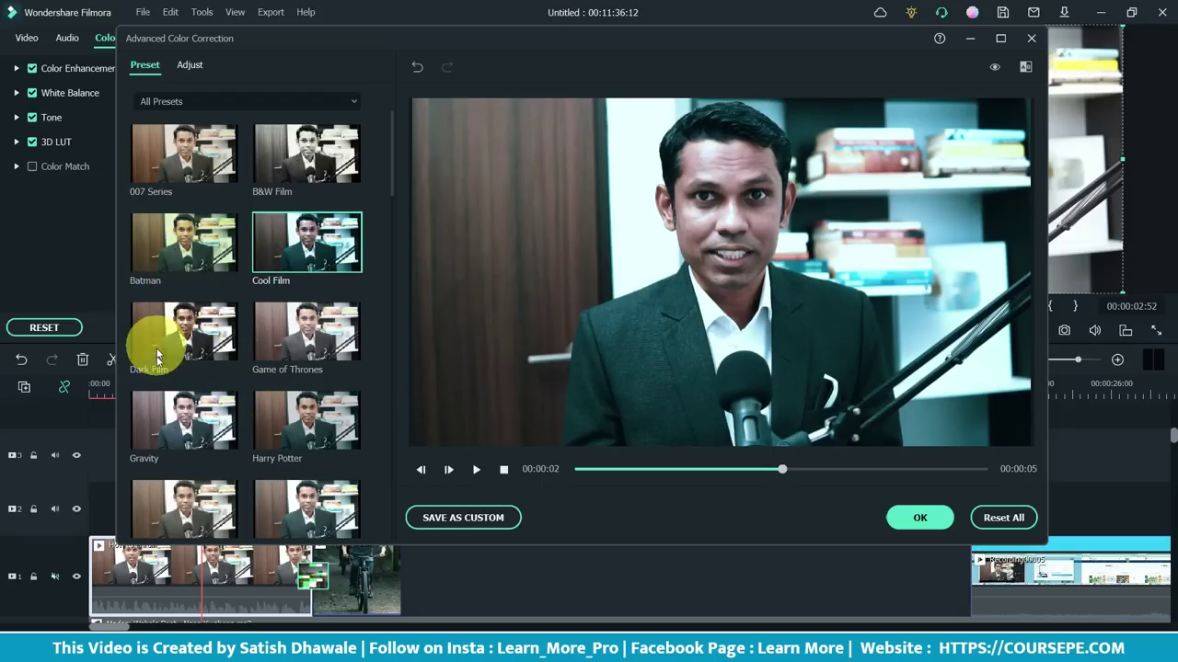
left_click(165, 262)
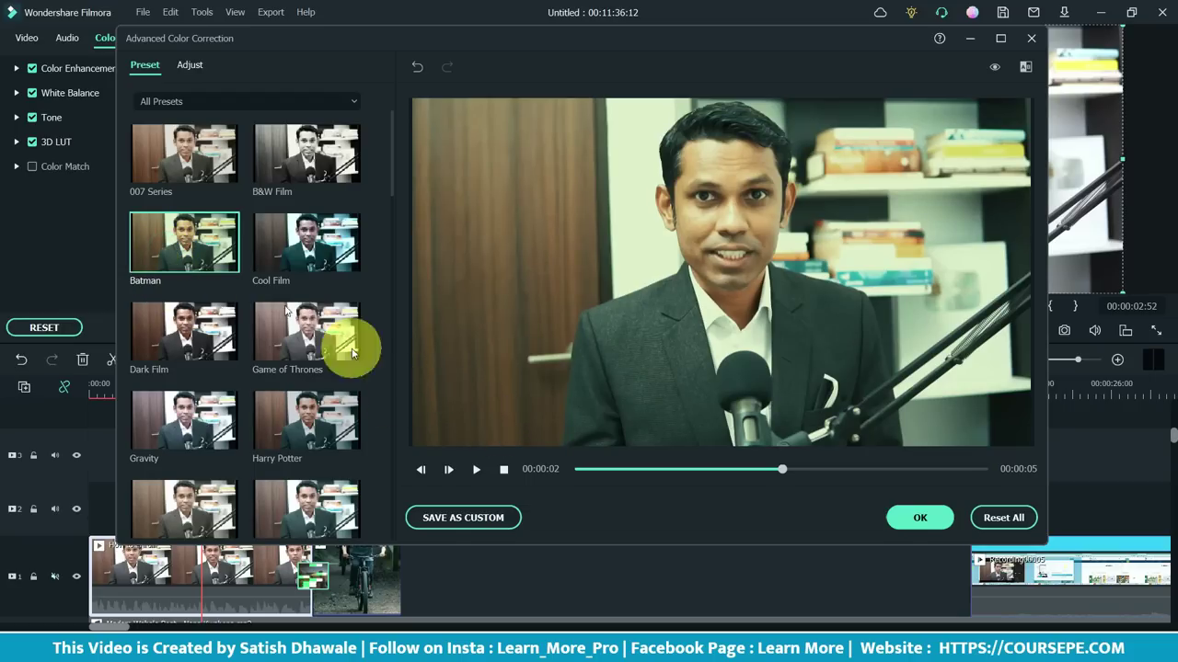
left_click(1008, 519)
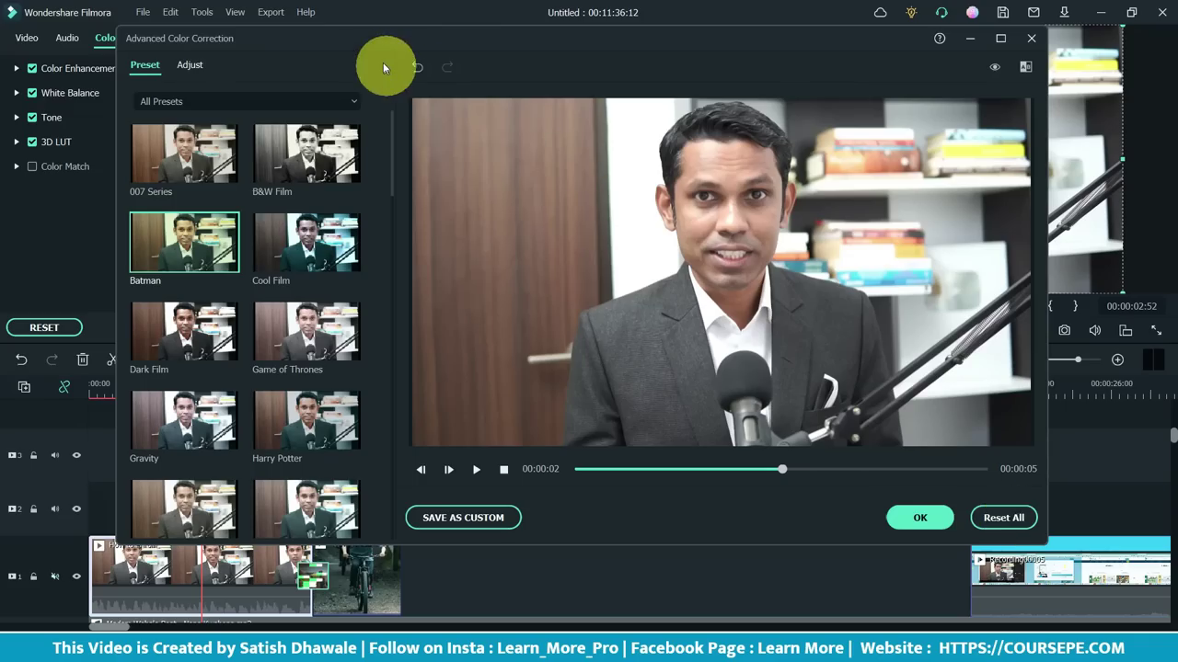
Adjust the clip's light to highlights 28, shadows -3, whites 7 and blacks -5, and apply the correction
left_click(190, 65)
left_click(126, 456)
scroll(129, 451, "down", 3)
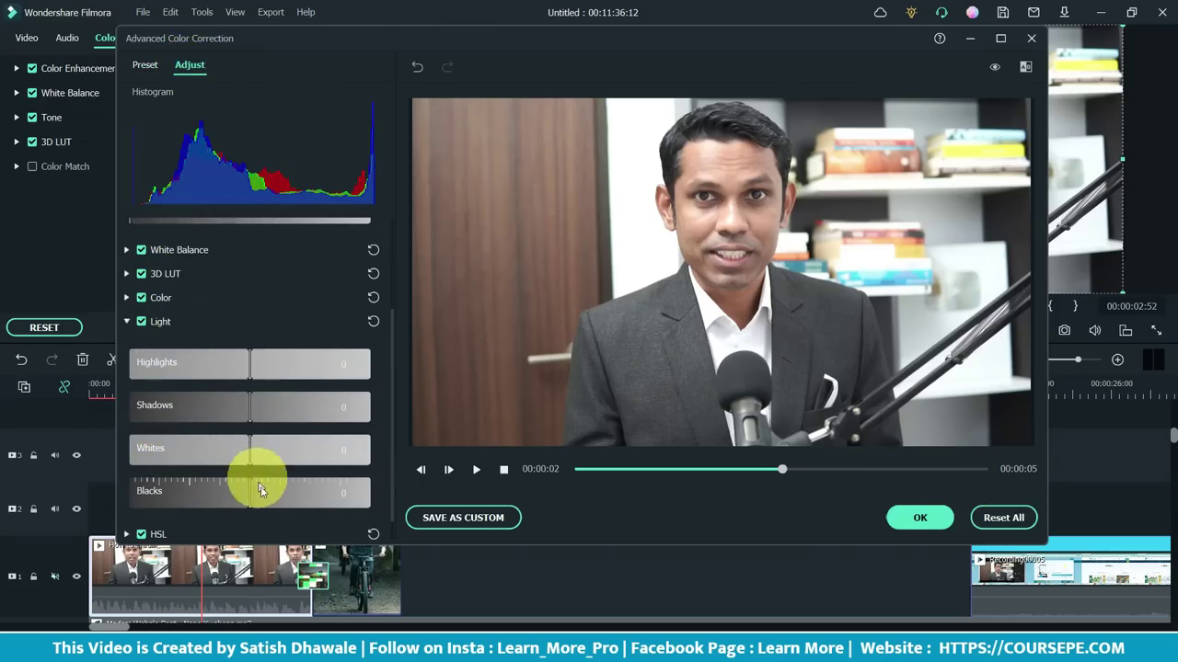
left_click_drag(270, 497, 245, 421)
left_click_drag(244, 373, 283, 377)
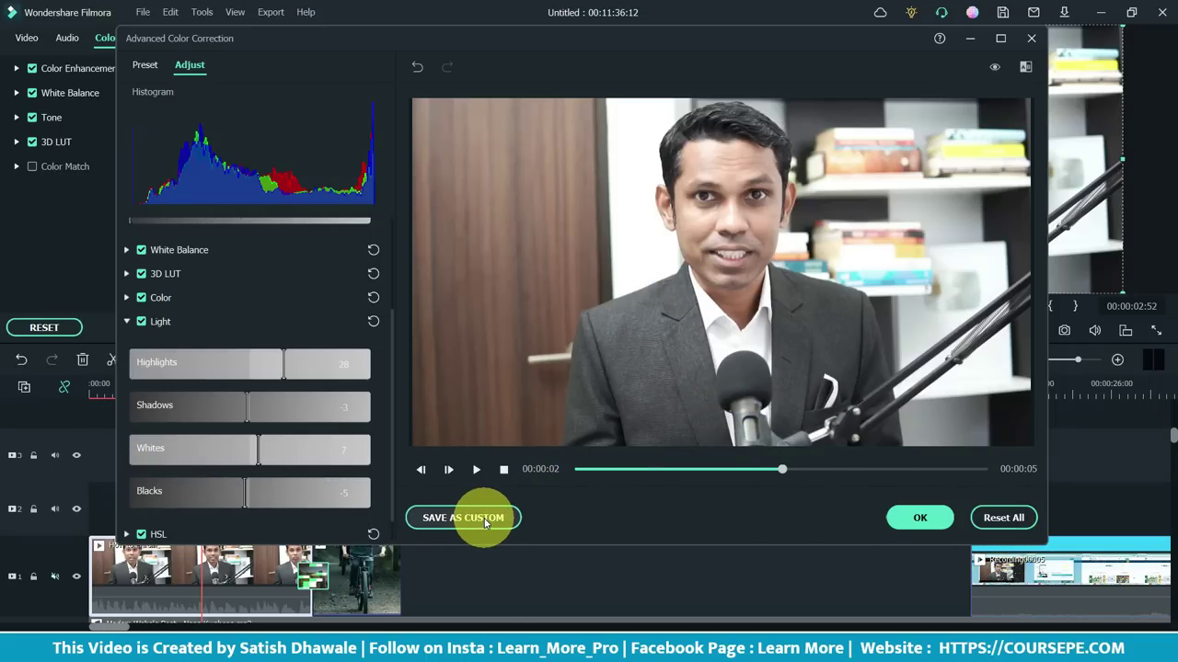
left_click(910, 519)
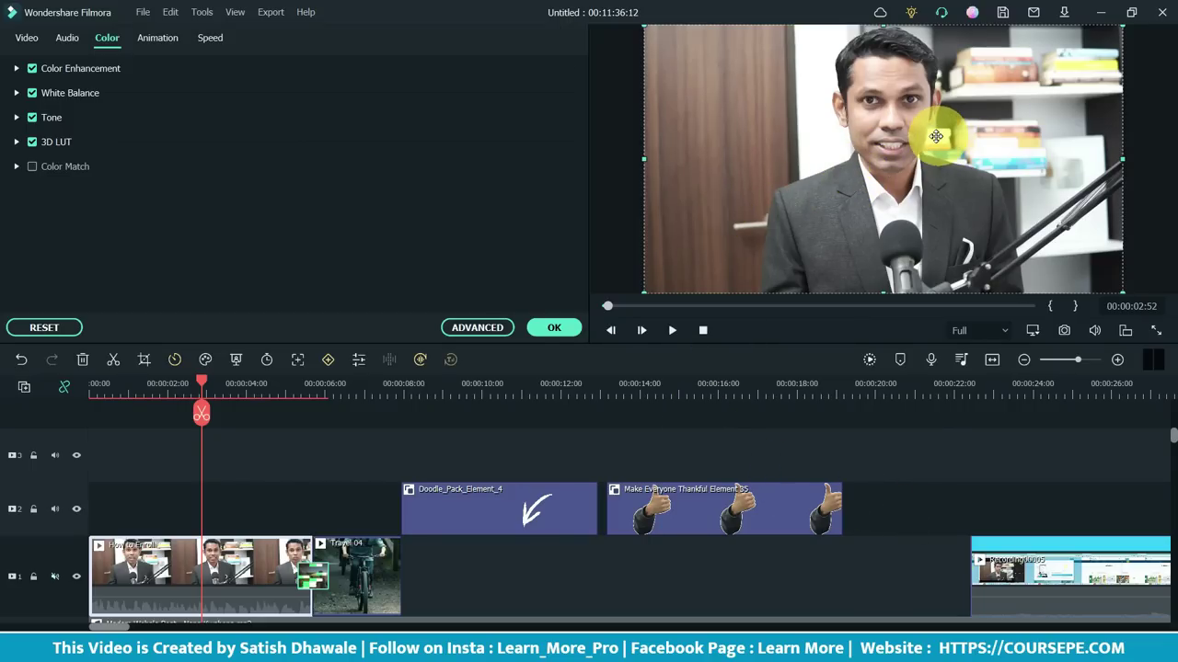
Reopen the clip's advanced color correction and compare before and after in Side-by-Side View
left_click(478, 328)
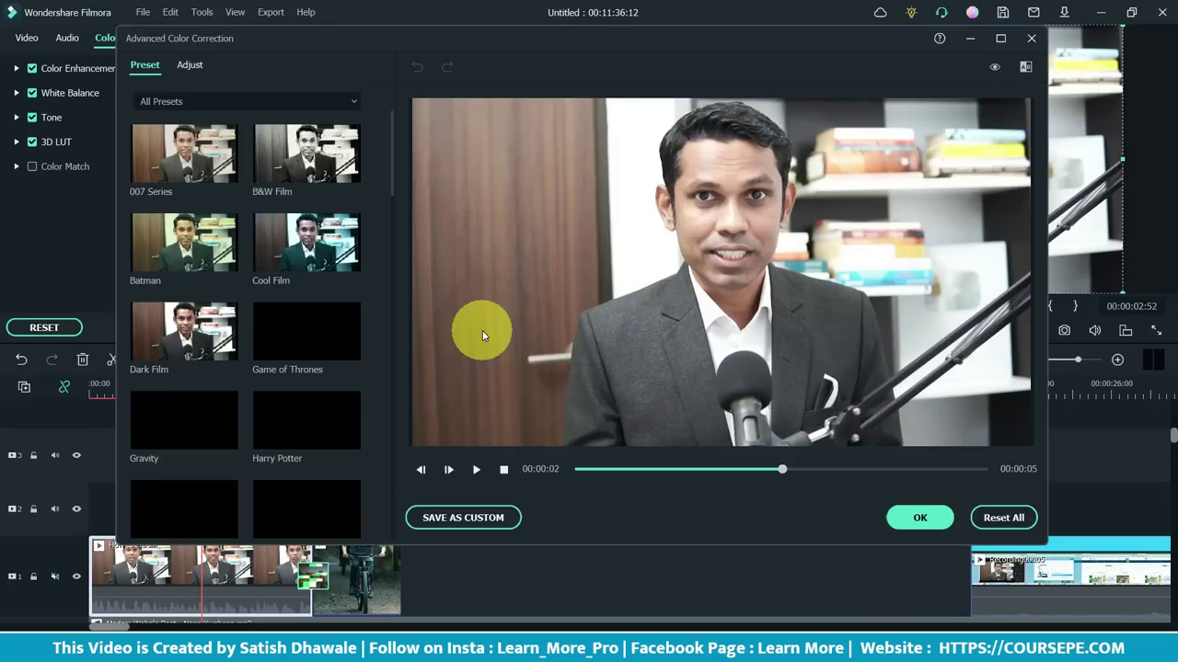
left_click(1025, 67)
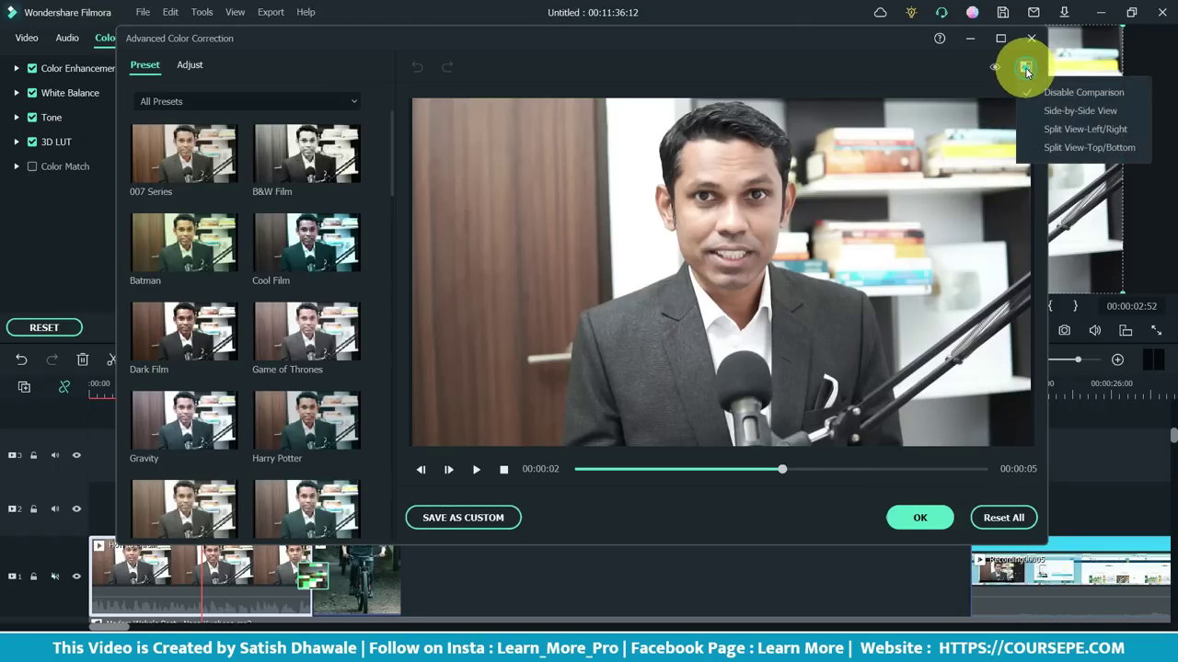
left_click(1070, 113)
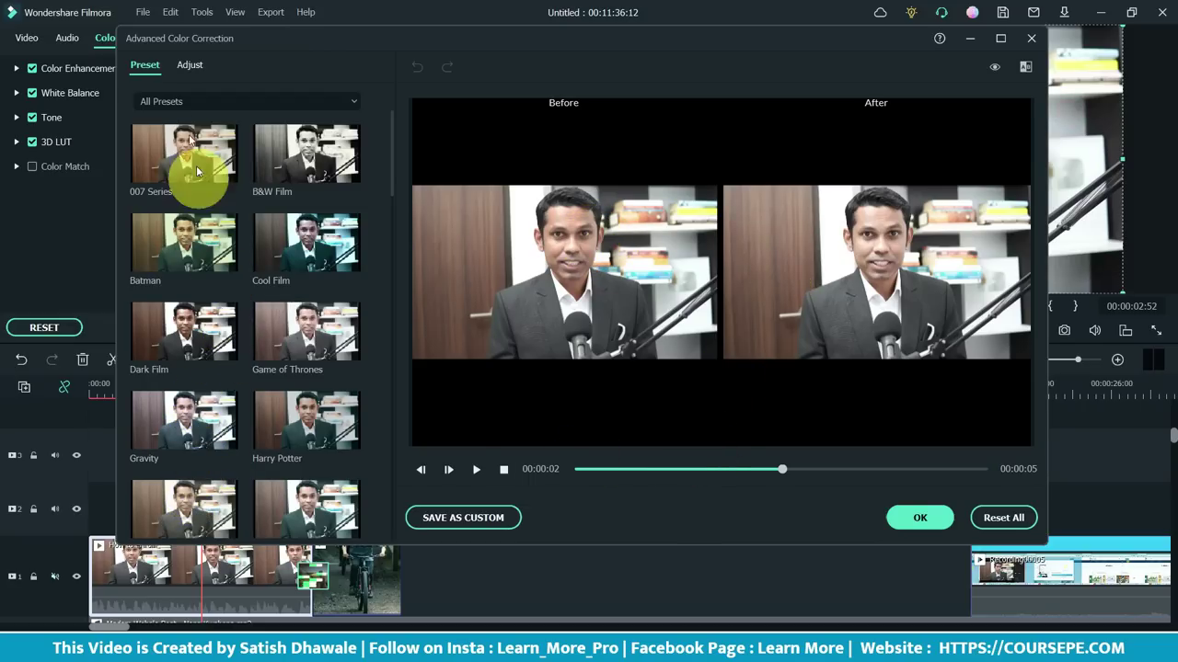
Try light values of highlights 27, shadows -2, whites 9 and blacks 38, and close the color correction without applying them
left_click(187, 65)
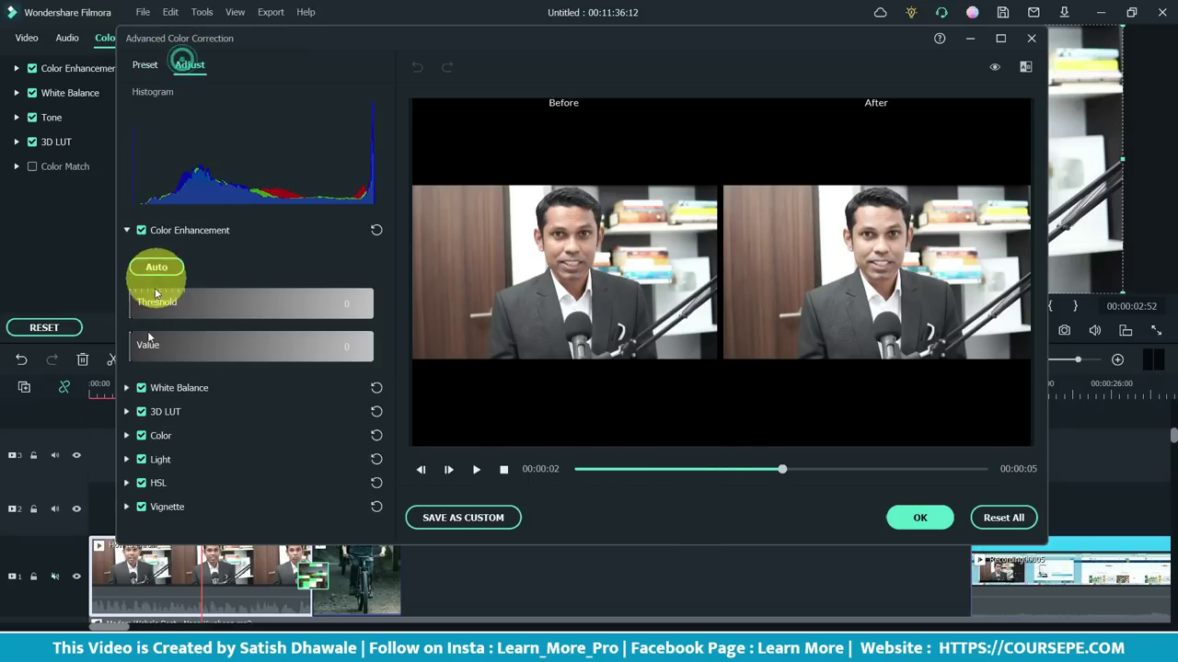
left_click(126, 460)
scroll(244, 422, "down", 4)
left_click_drag(243, 467, 295, 471)
mouse_move(250, 426)
left_mouse_down()
mouse_move(285, 426)
mouse_move(260, 429)
left_mouse_up()
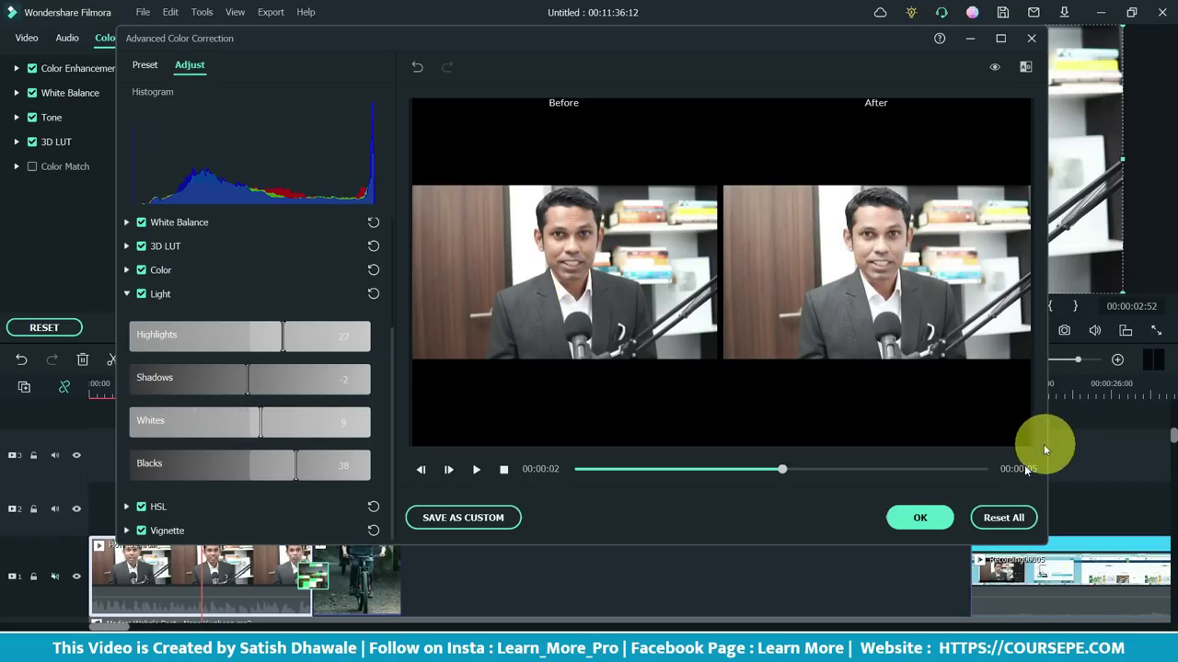
left_click(1032, 39)
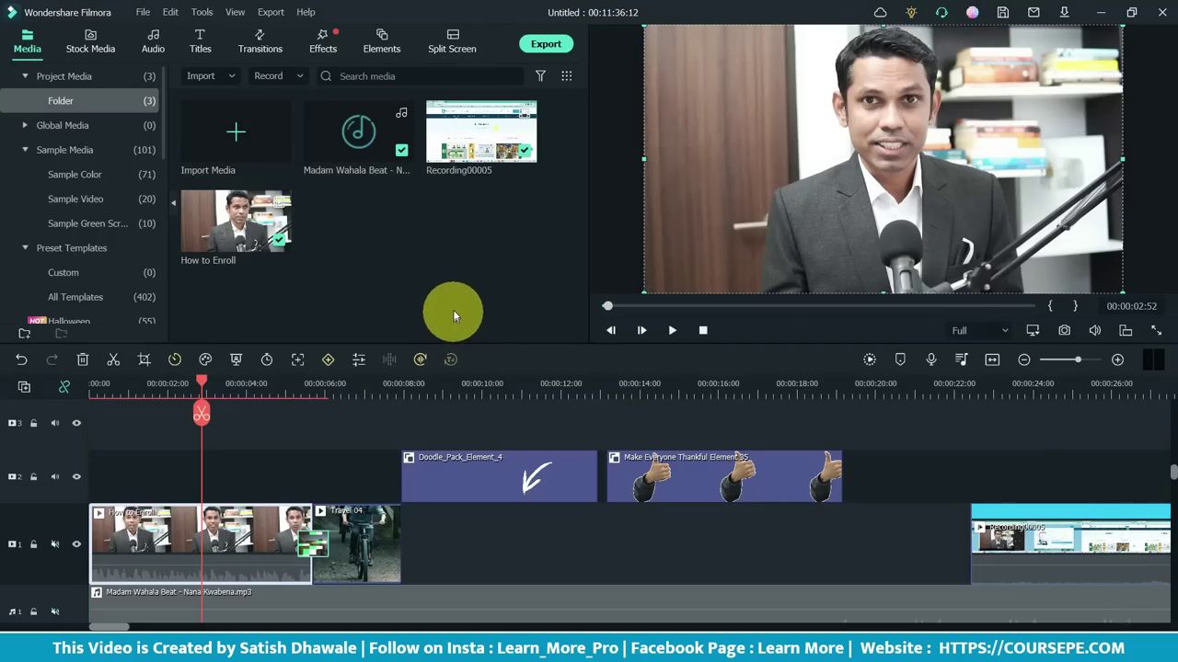
Delete the two element clips, the Travel 04 clip and the Recording00005 clip from the timeline
scroll(442, 506, "down", 2)
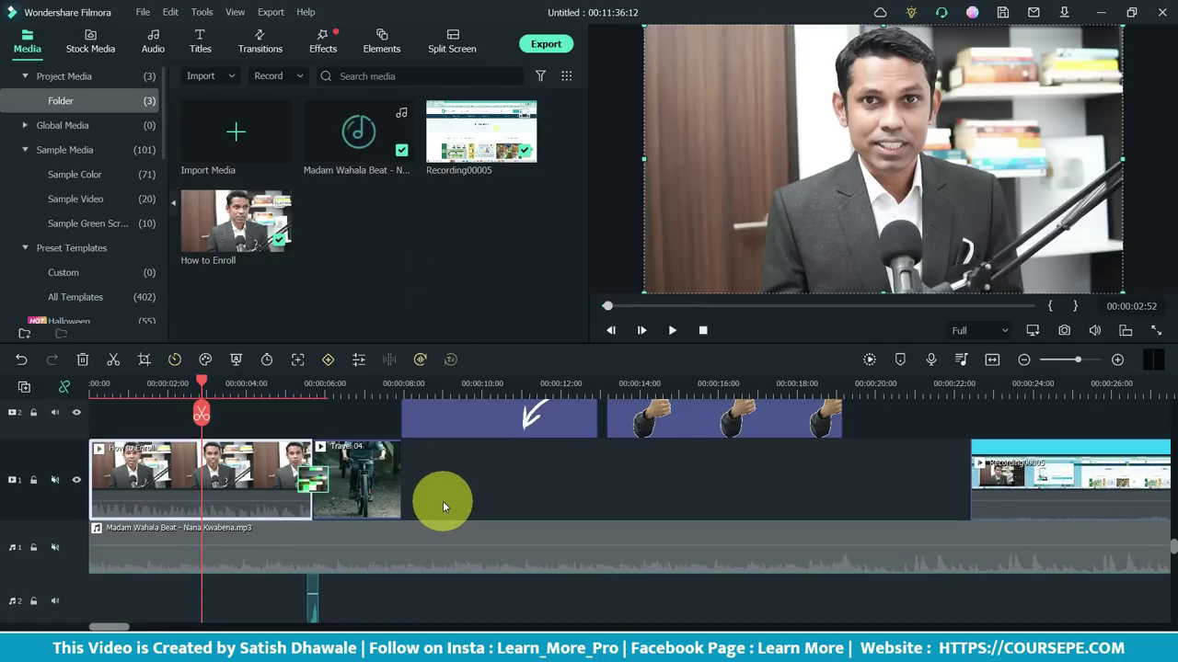
scroll(442, 500, "up", 3)
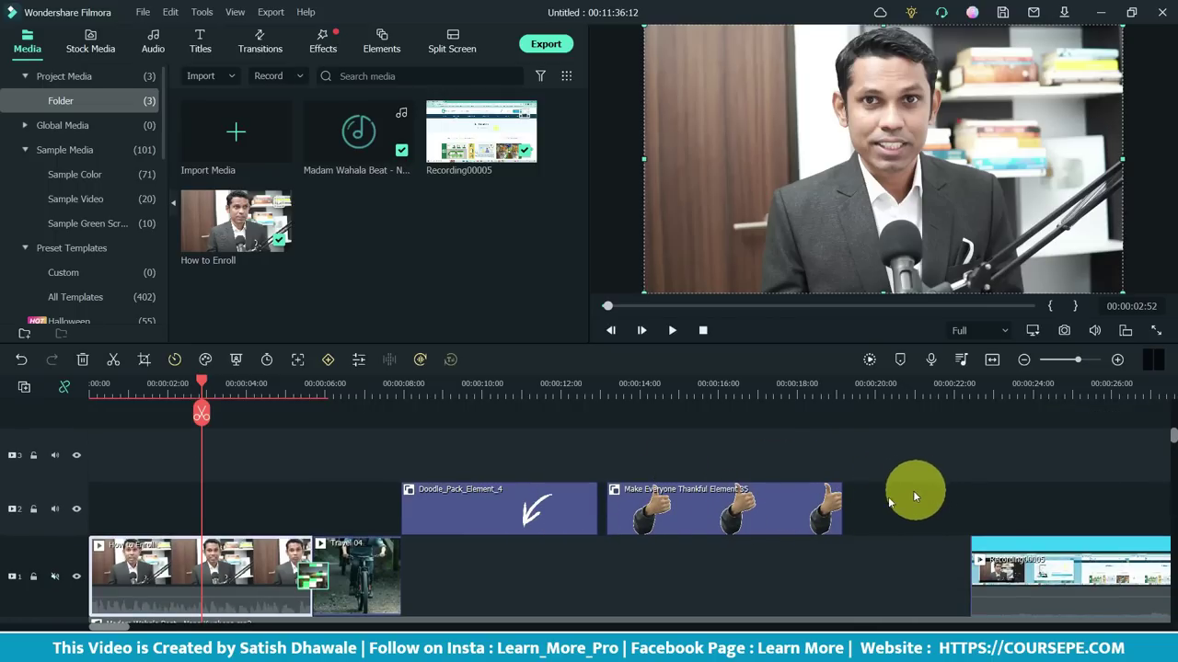
left_click_drag(913, 497, 518, 523)
key("Delete")
left_click(381, 566)
key("Delete")
Import MVI_8076.MP4 from the Raw Videos folder and place it on video track 2 around the end of the How to Enroll clip
double_click(394, 273)
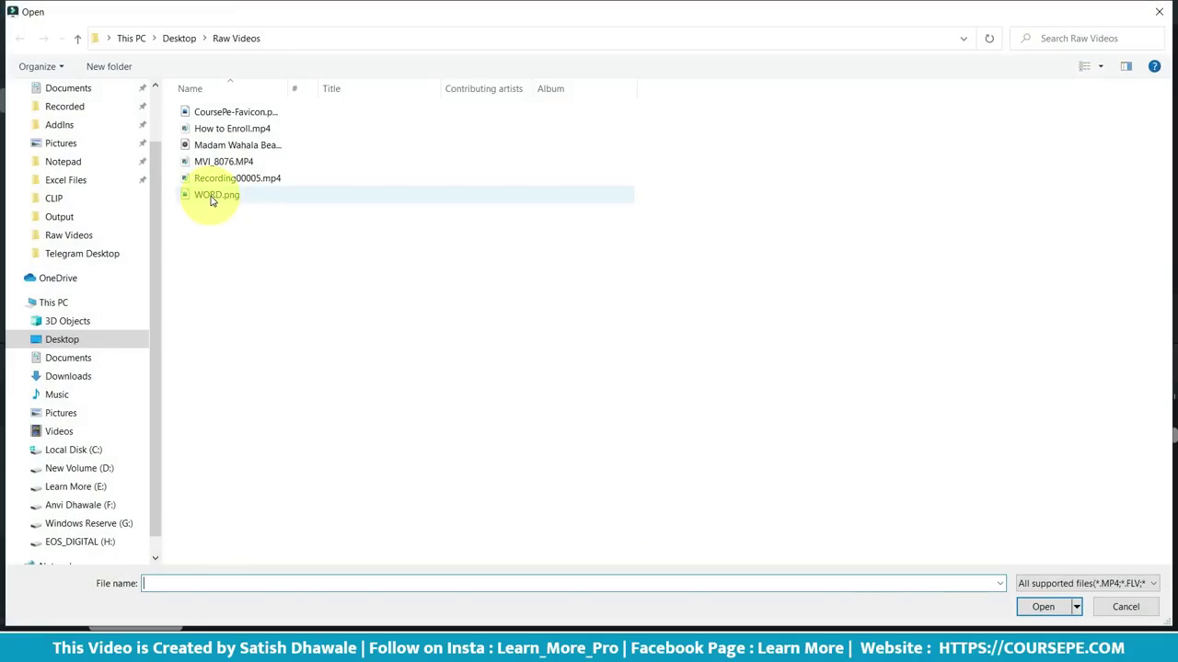
left_click(211, 163)
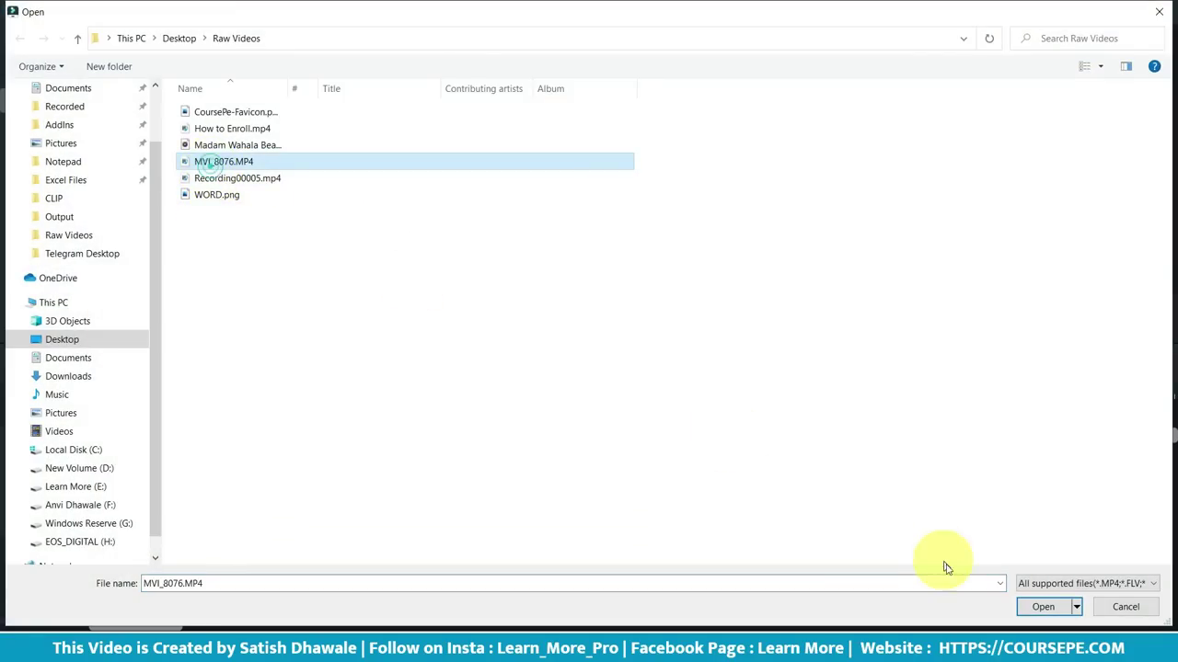
left_click(1044, 605)
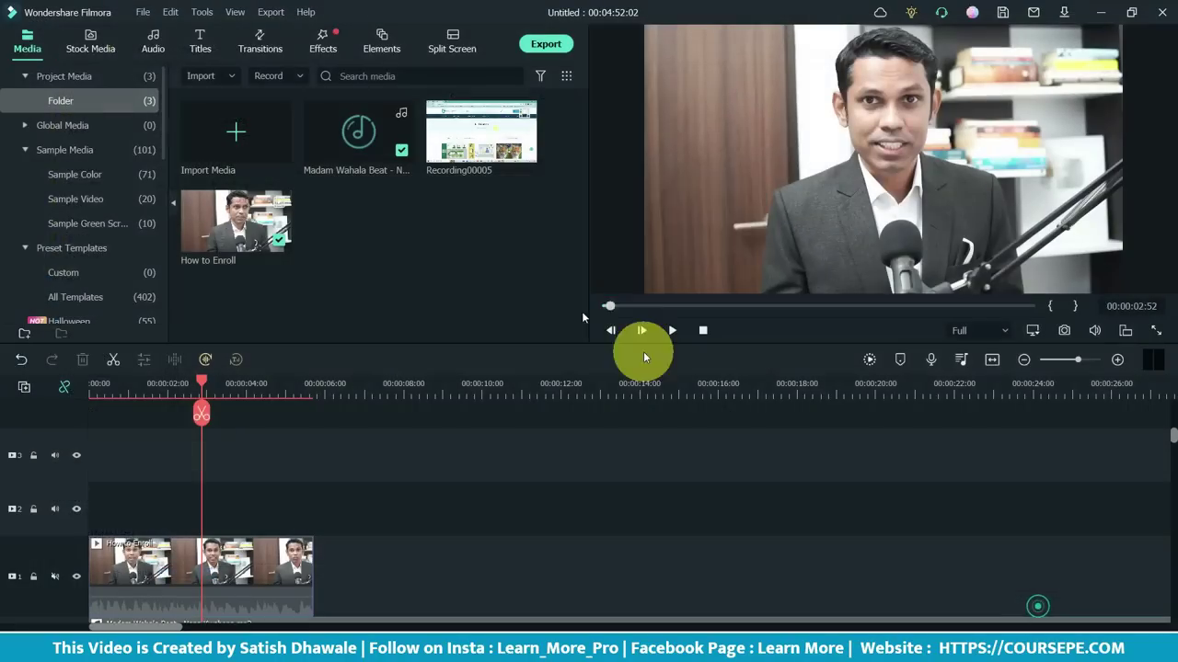
left_click_drag(403, 241, 350, 471)
left_click(408, 385)
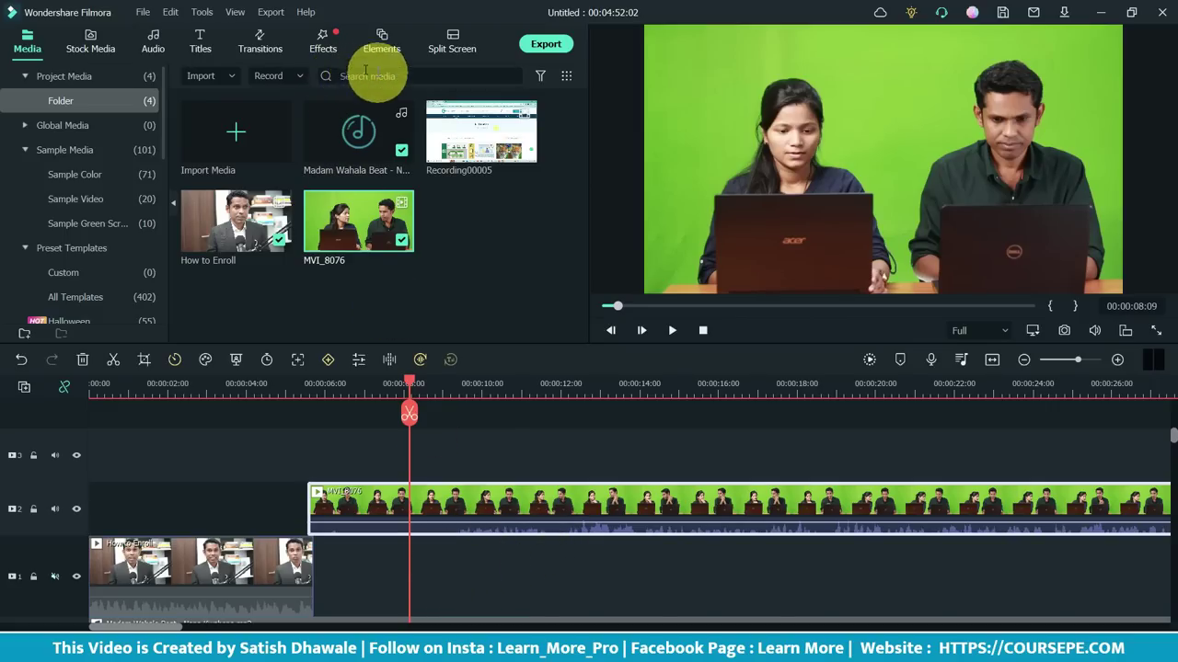
Add the Moon Blue sample color to video track 1 beneath the green screen clip, just after the How to Enroll clip
left_click(73, 175)
scroll(340, 263, "down", 5)
scroll(346, 266, "down", 2)
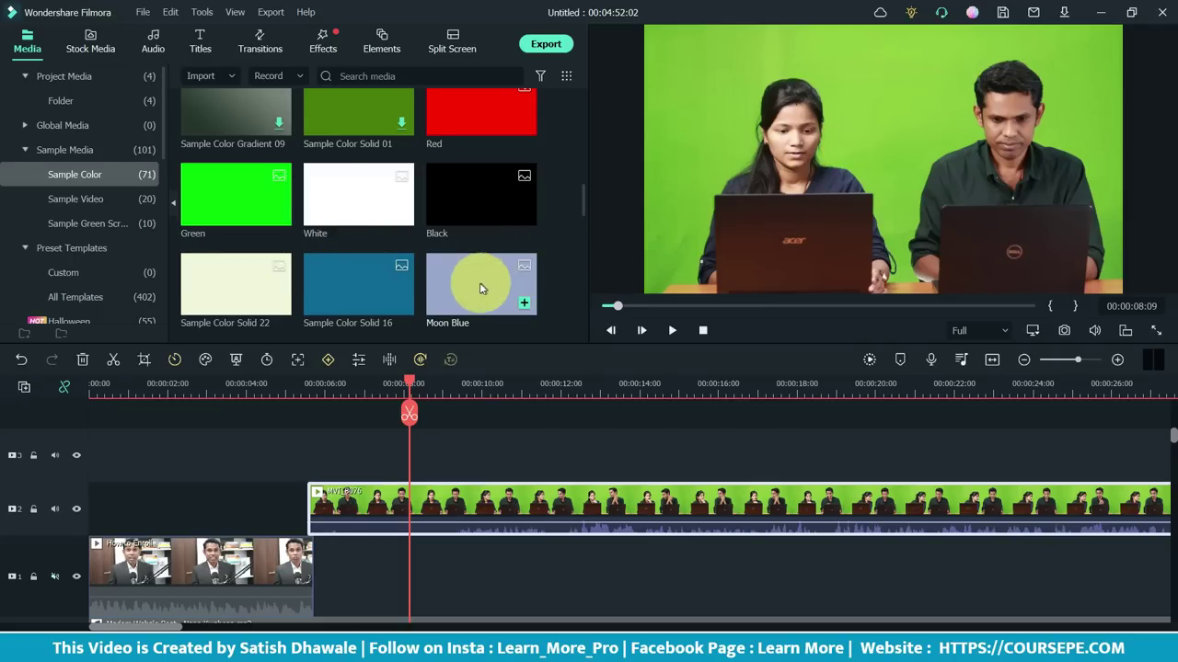
left_click_drag(445, 291, 325, 552)
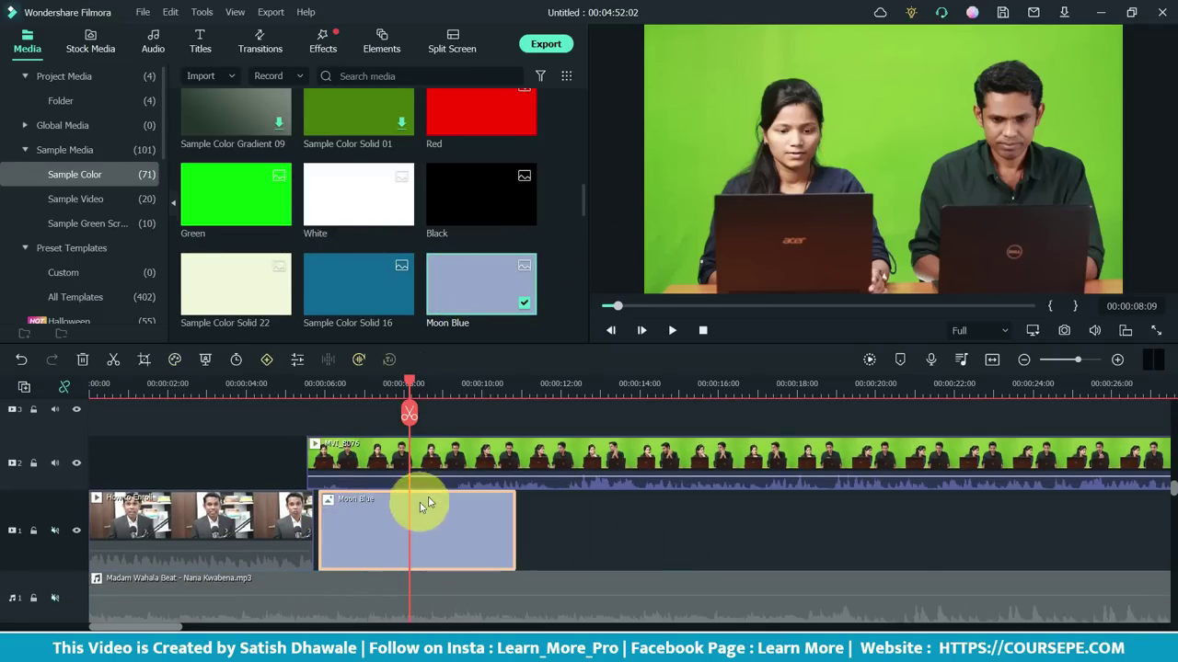
left_click_drag(411, 390, 379, 391)
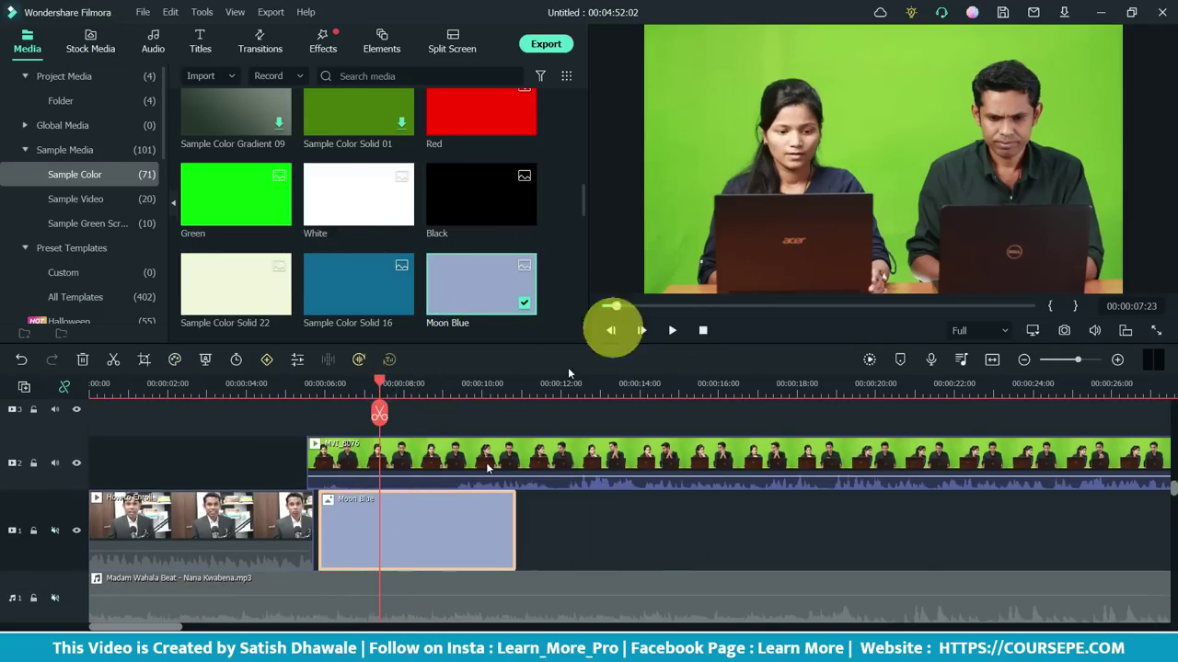
Enable Chroma Key on the MVI_8076 clip and sample its green background as the key color
double_click(410, 462)
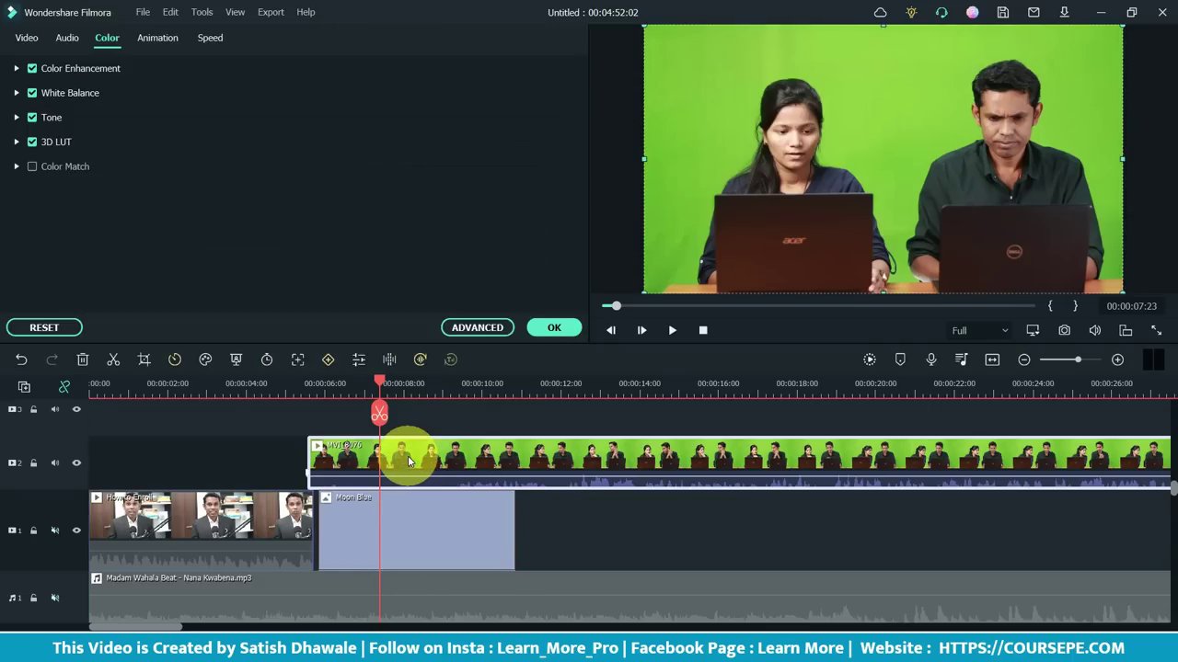
left_click(17, 38)
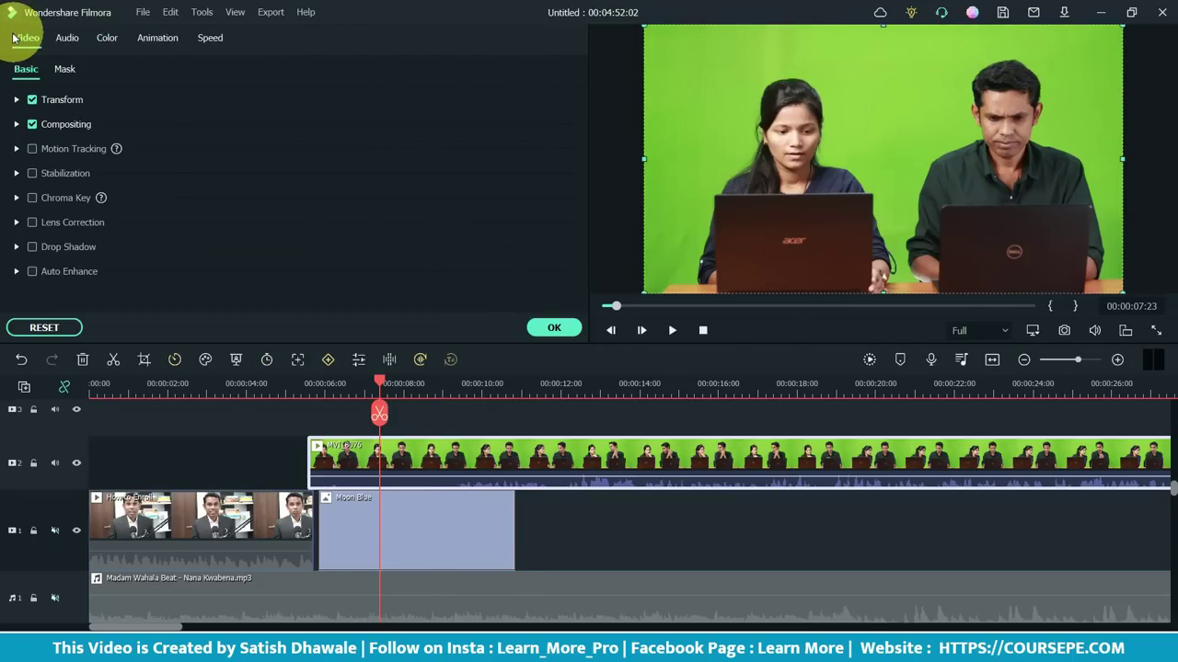
left_click(32, 198)
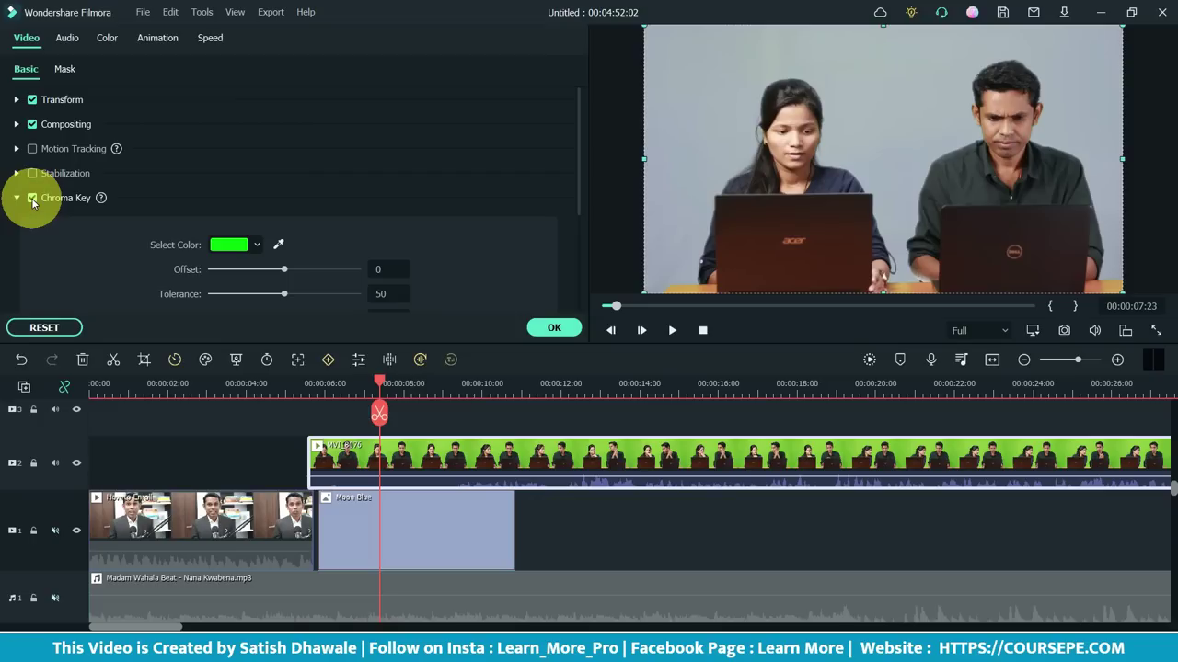
left_click(256, 247)
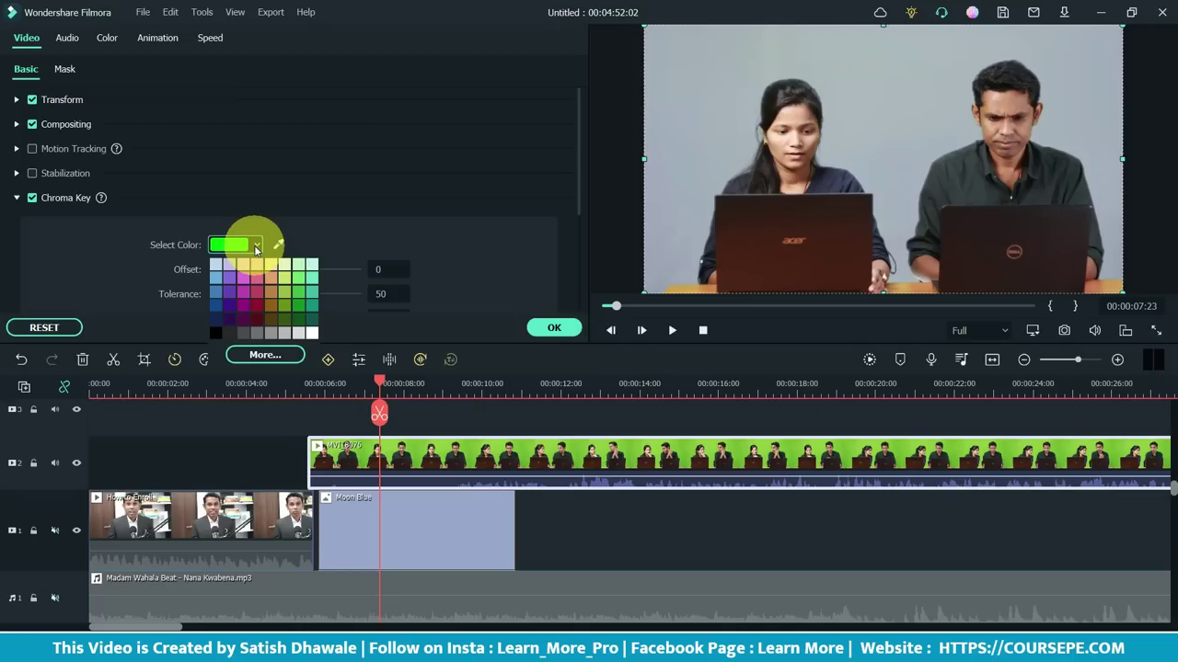
left_click(255, 246)
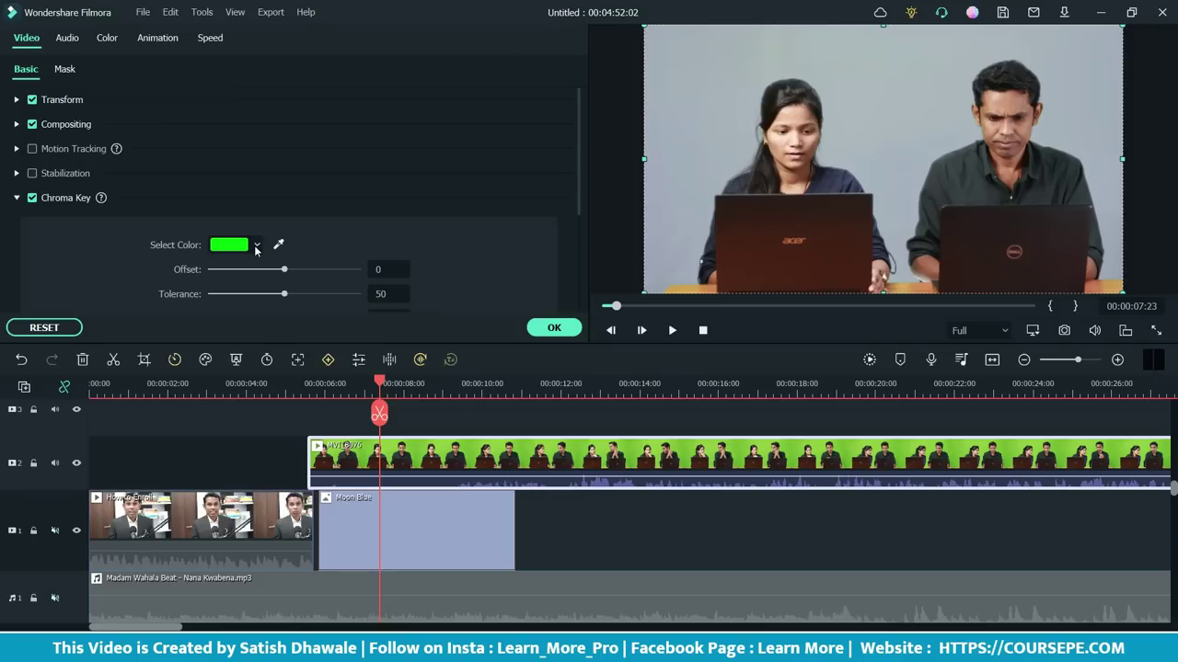
left_click(257, 248)
left_click(277, 244)
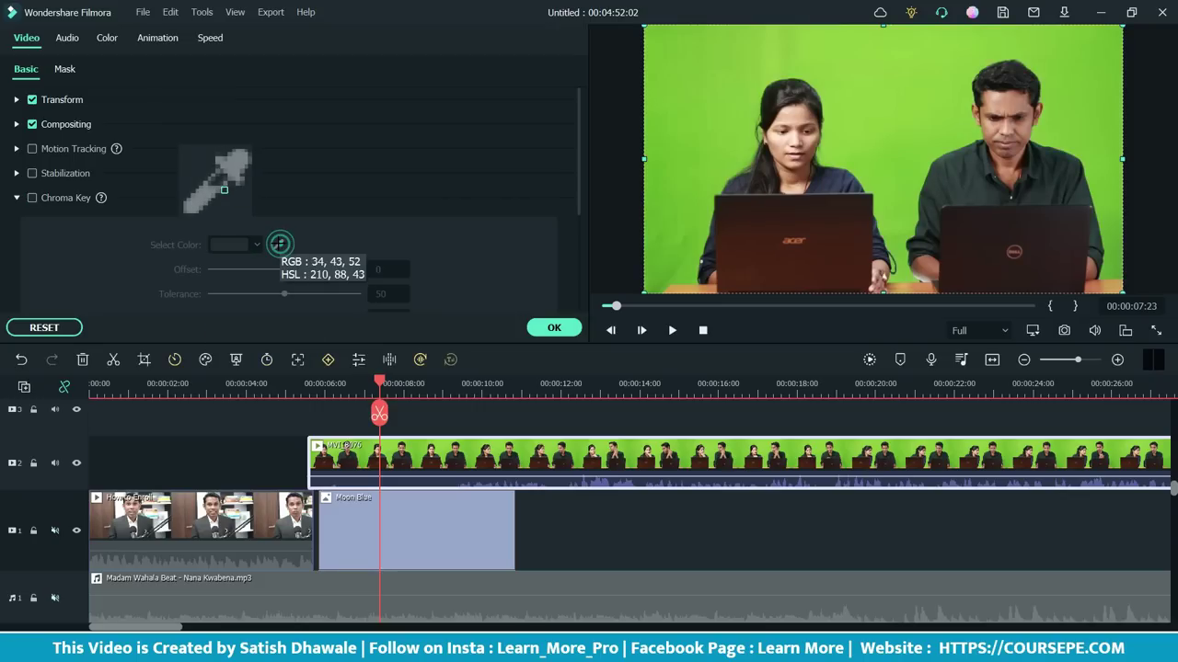
left_click(698, 142)
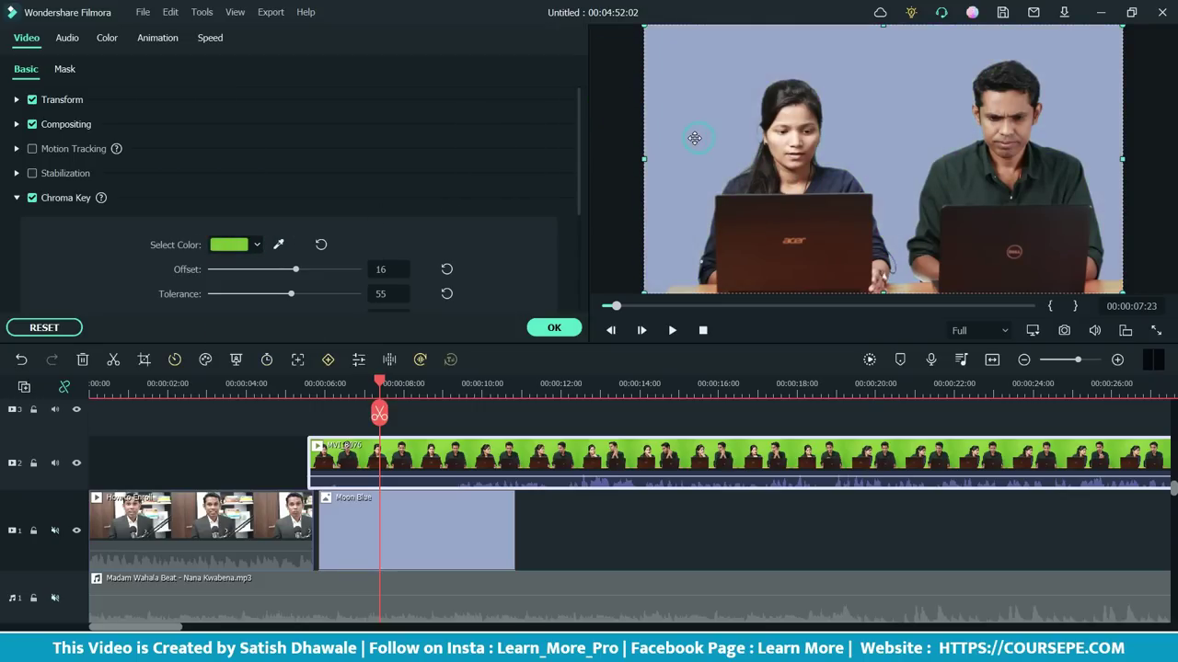
Refine the chroma key using the alpha channel view, with offset 25, edge thickness -1.77 and edge feather 0.10, and apply it
left_click(414, 529)
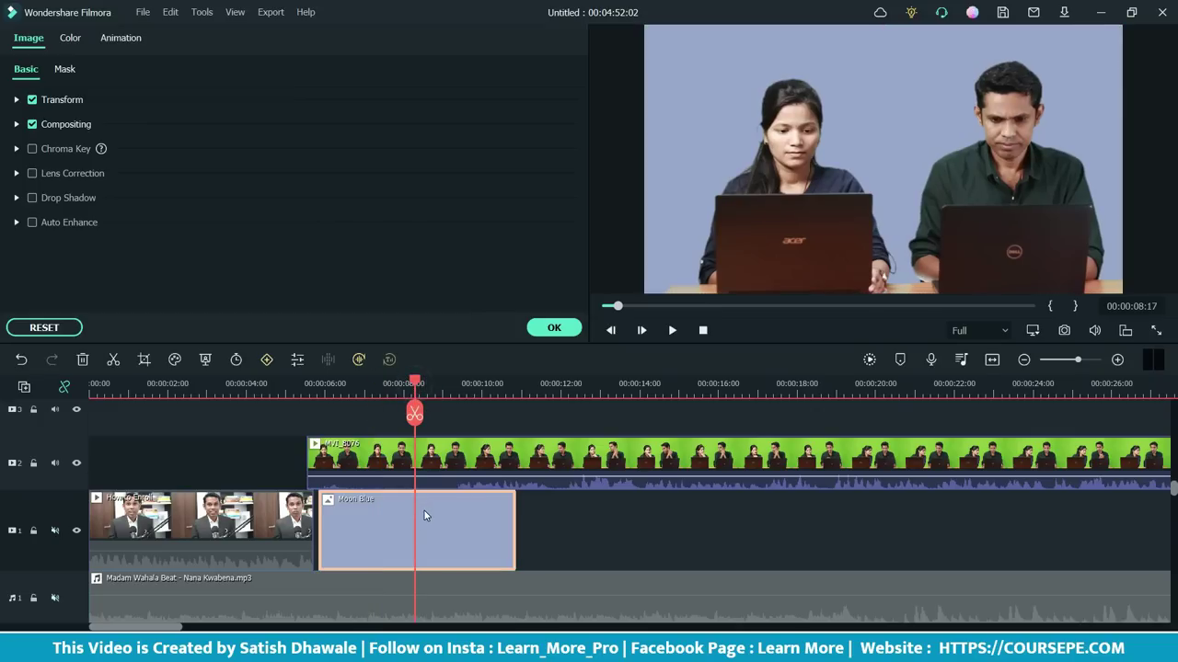
left_click(442, 462)
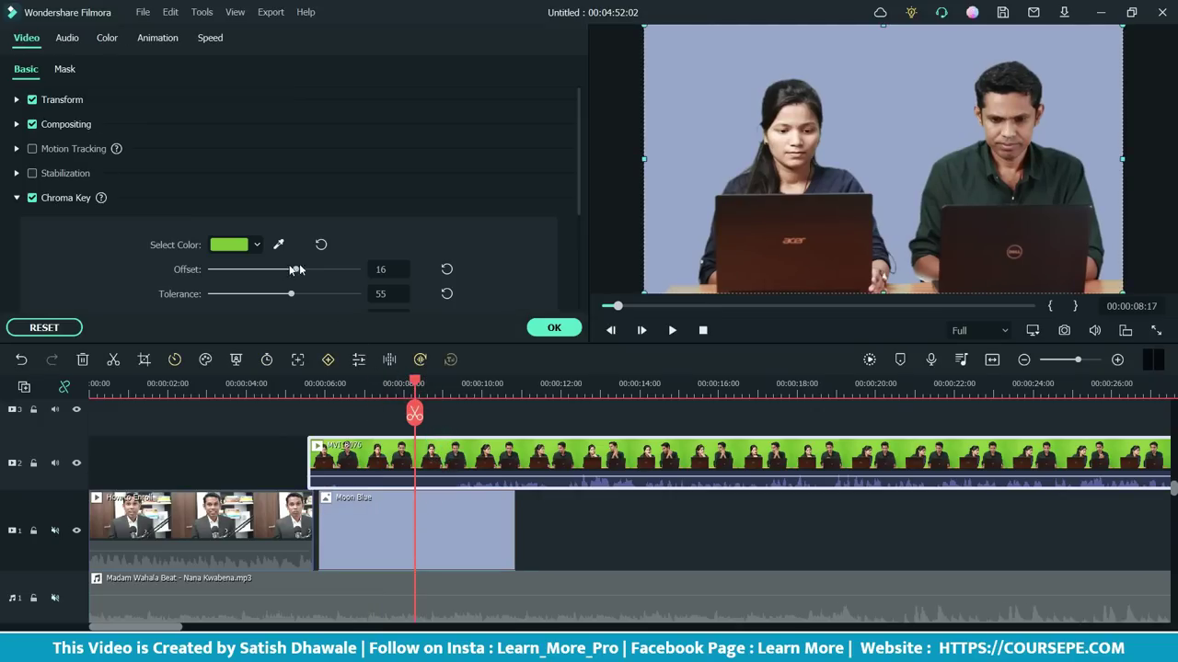
left_click_drag(327, 272, 309, 271)
scroll(299, 279, "down", 3)
left_click(238, 224)
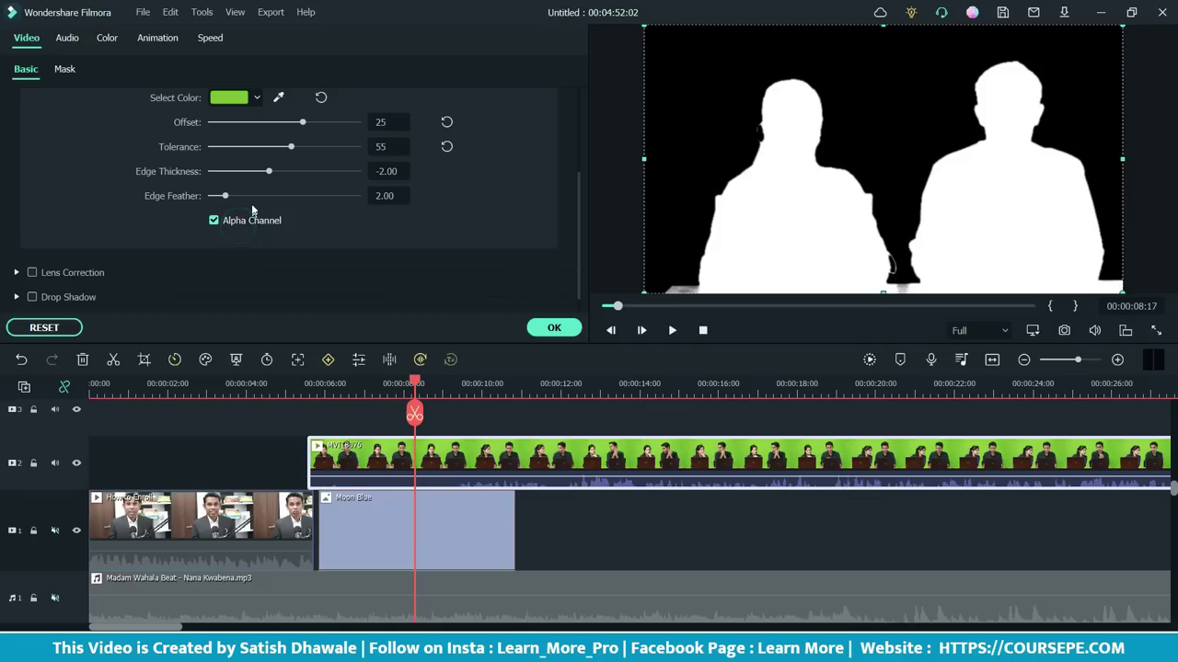
left_click_drag(223, 197, 213, 203)
left_click_drag(265, 173, 290, 147)
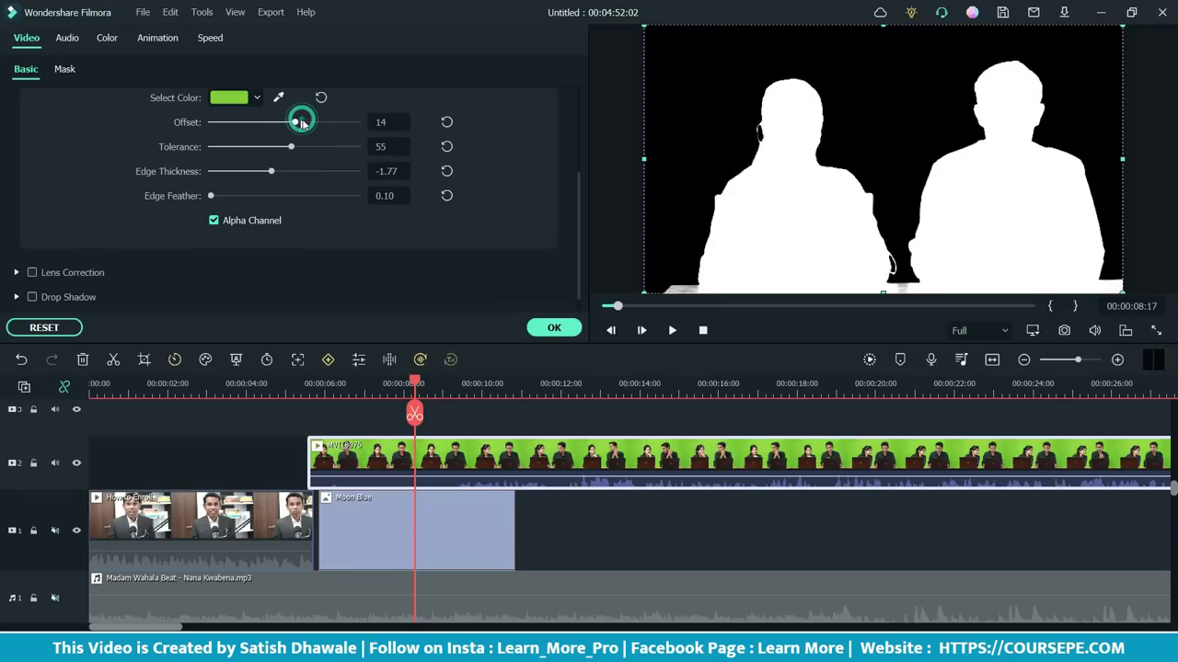
left_click(237, 221)
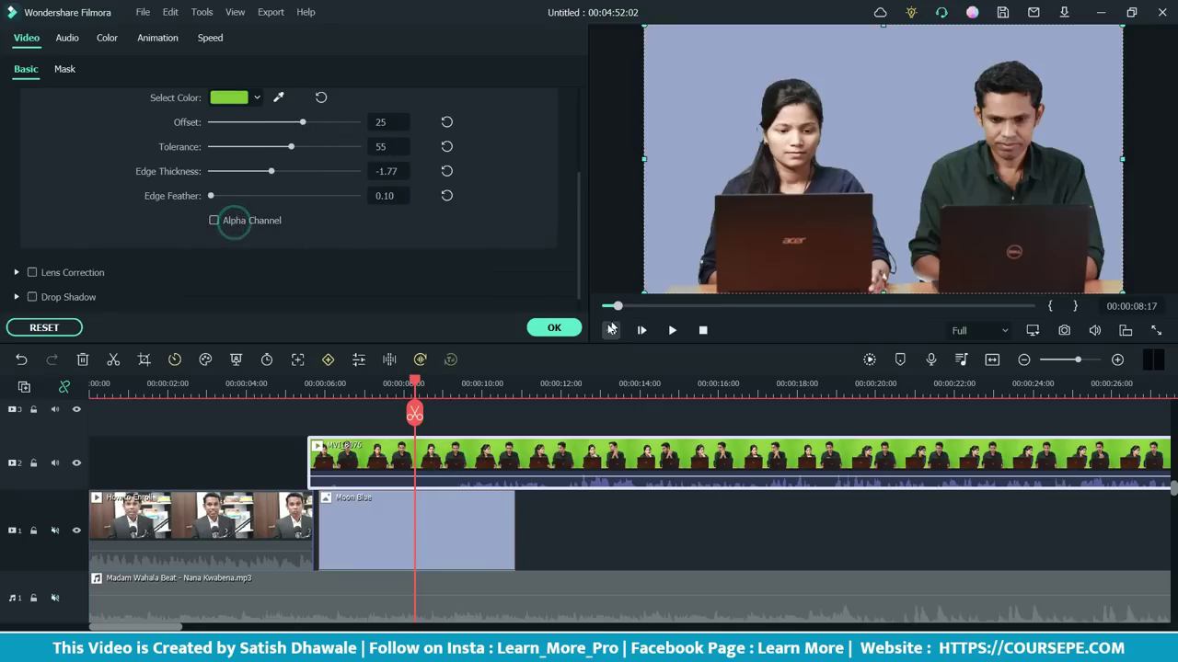
left_click(553, 328)
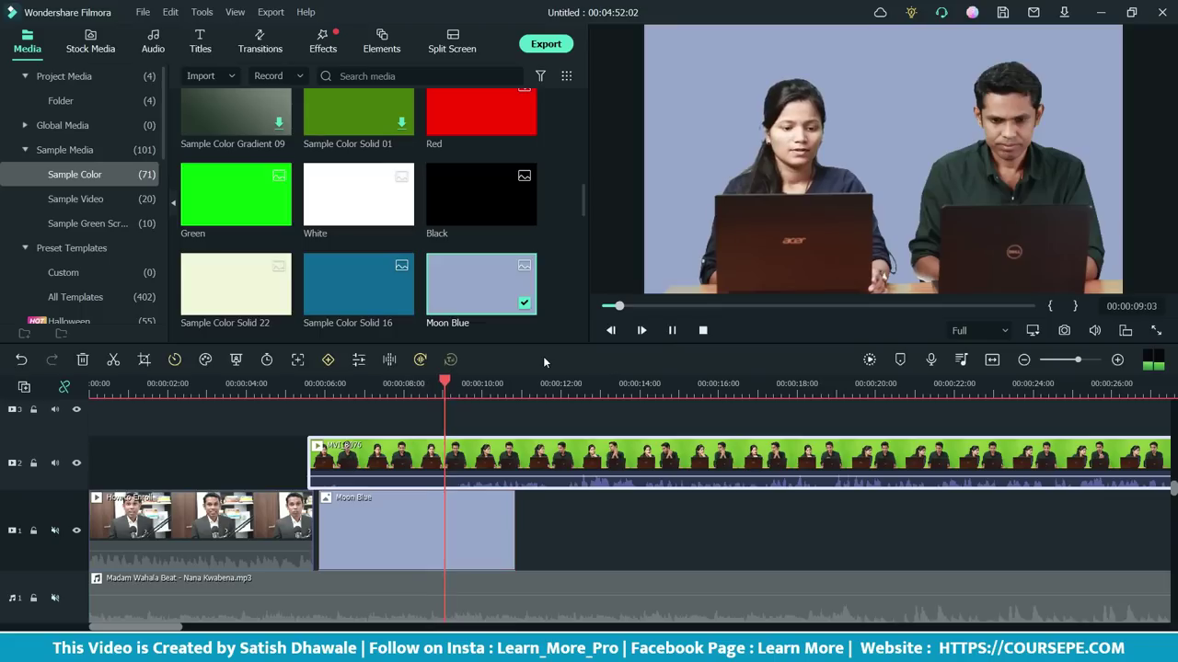
Extend the Moon Blue background to end at about 17 seconds on the timeline and play back the keyed clip over it
key("space")
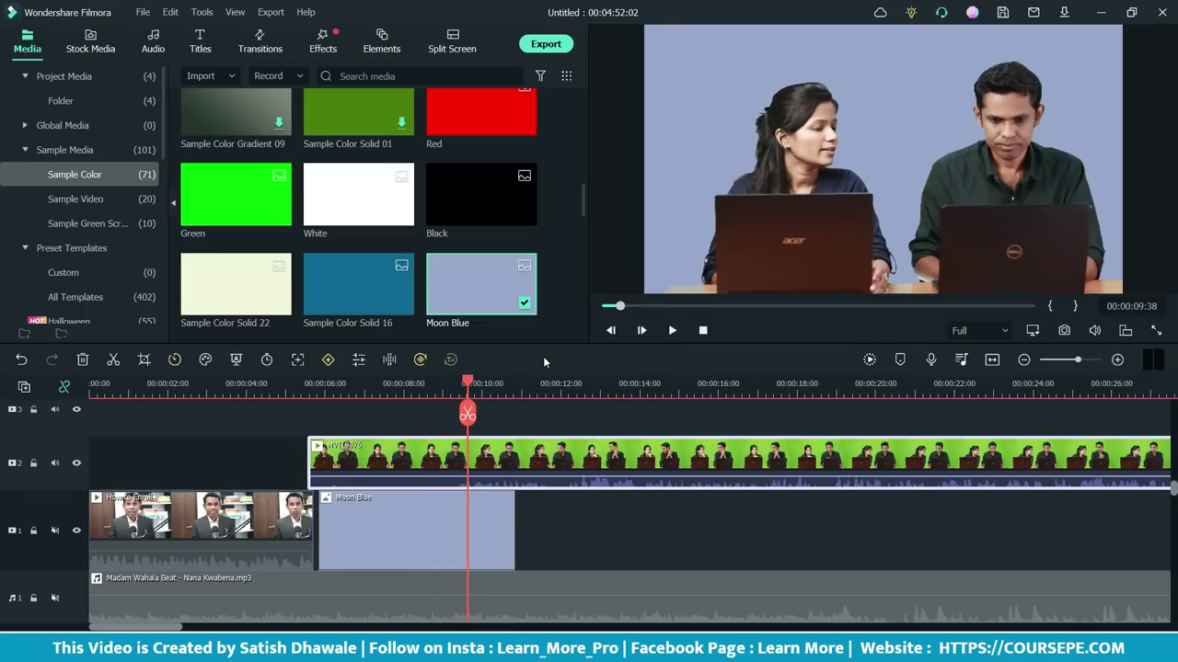
left_click_drag(514, 521, 775, 522)
key("space")
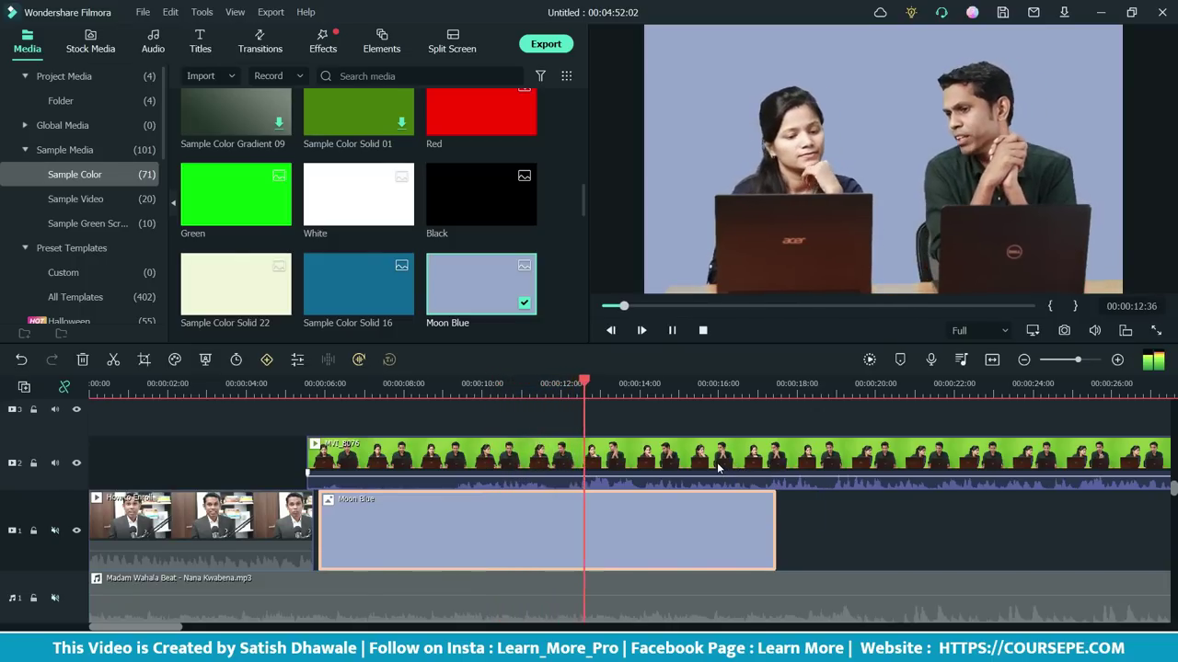
key("space")
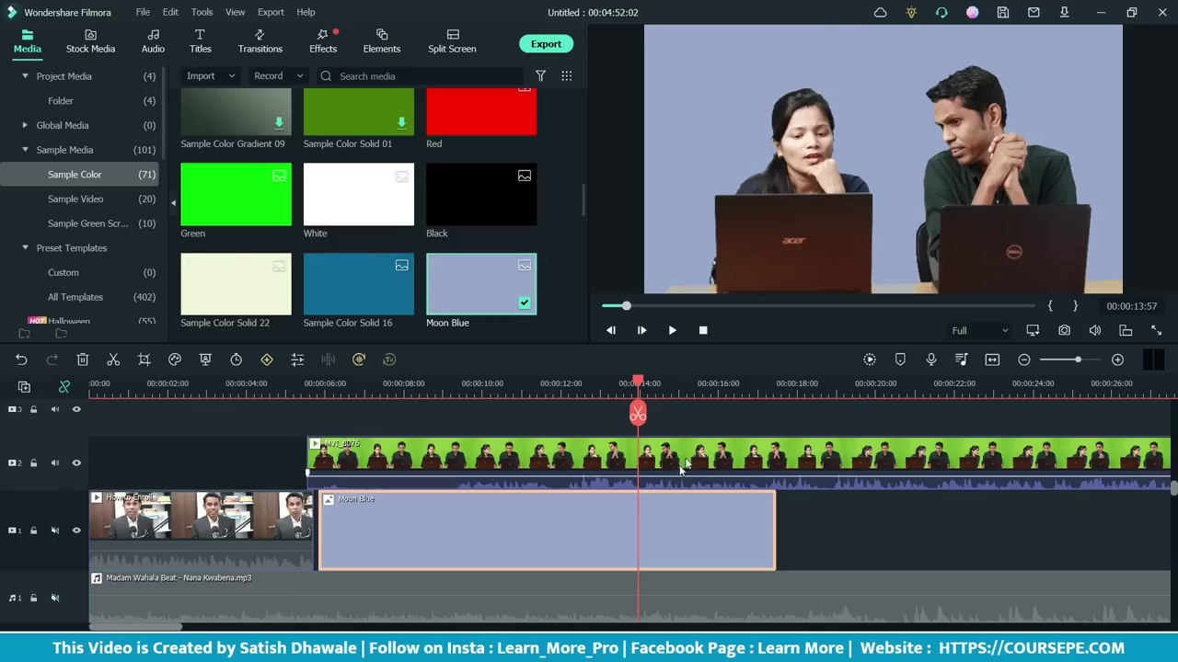
scroll(723, 383, "down", 2)
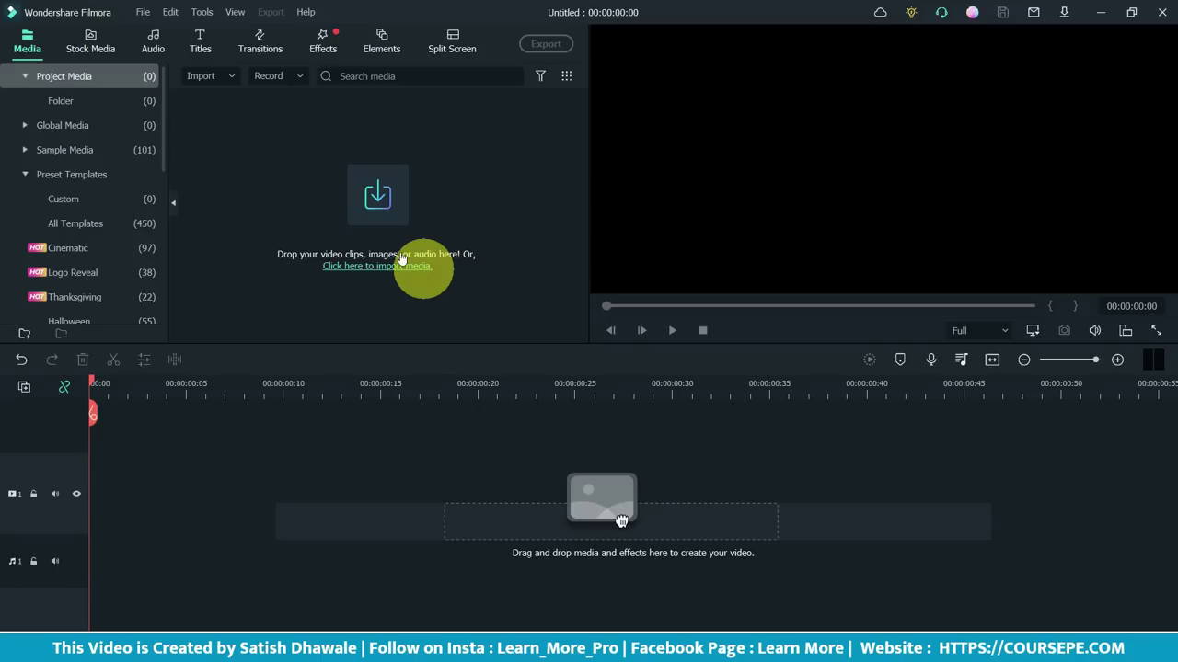
Import video001.mp4 and Audio Re01.mp3 from the Raw Videos folder into the empty project
left_click(381, 204)
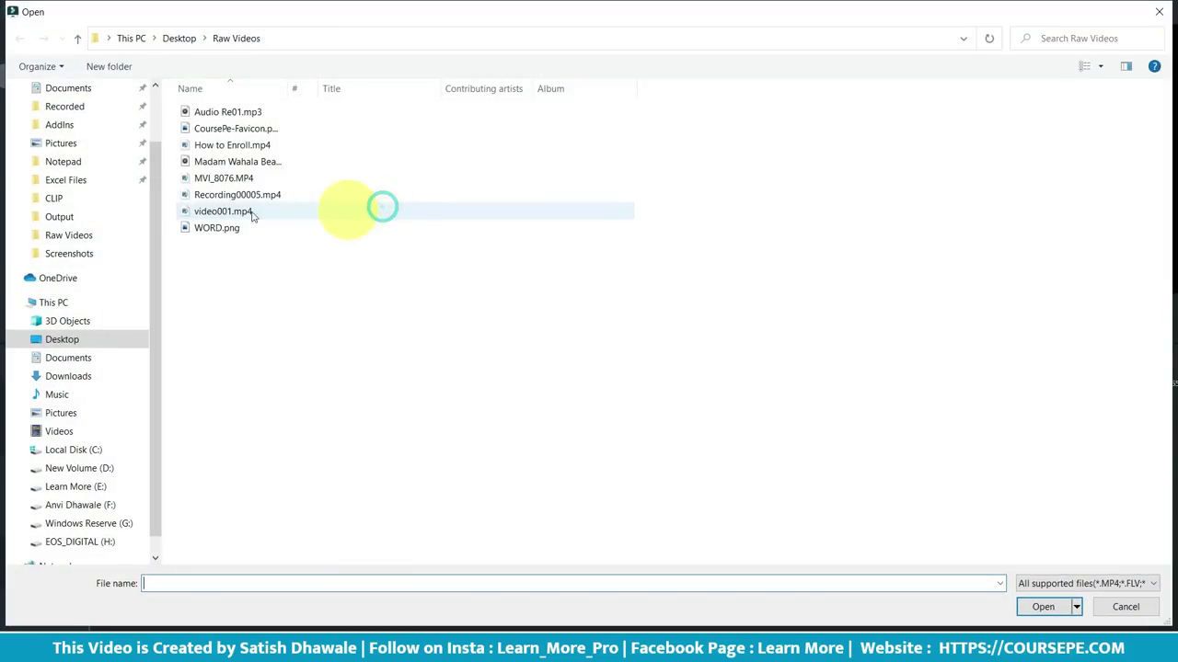
left_click(213, 228)
left_click(216, 213)
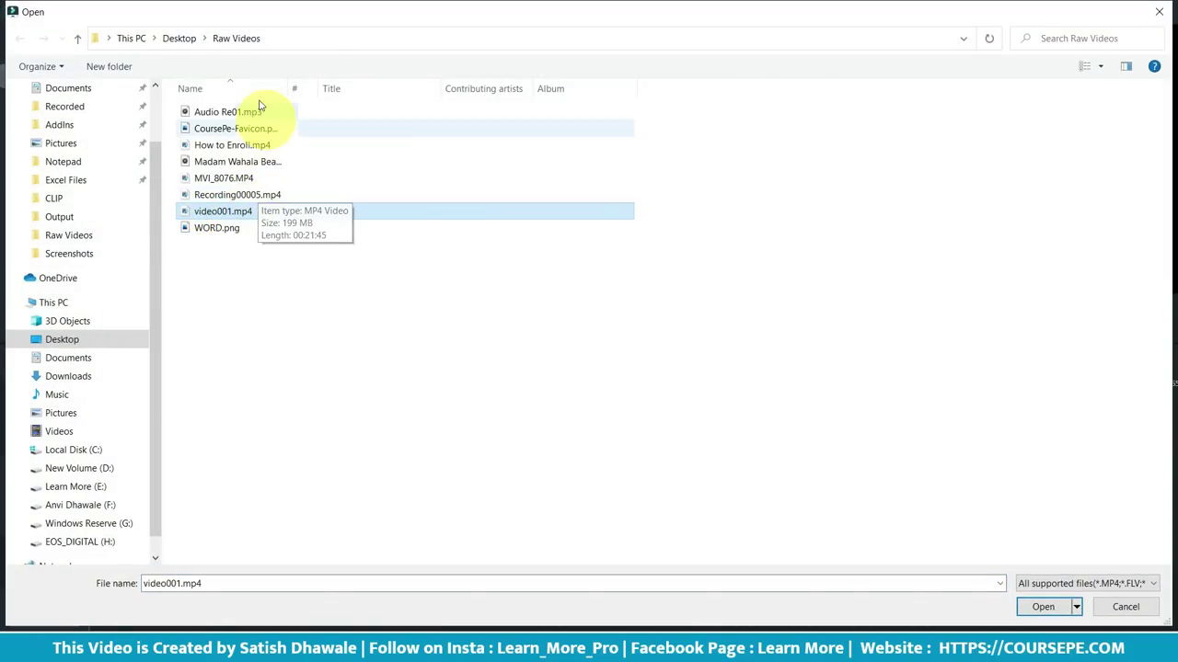
left_click(232, 109, "ctrl")
left_click(1023, 607)
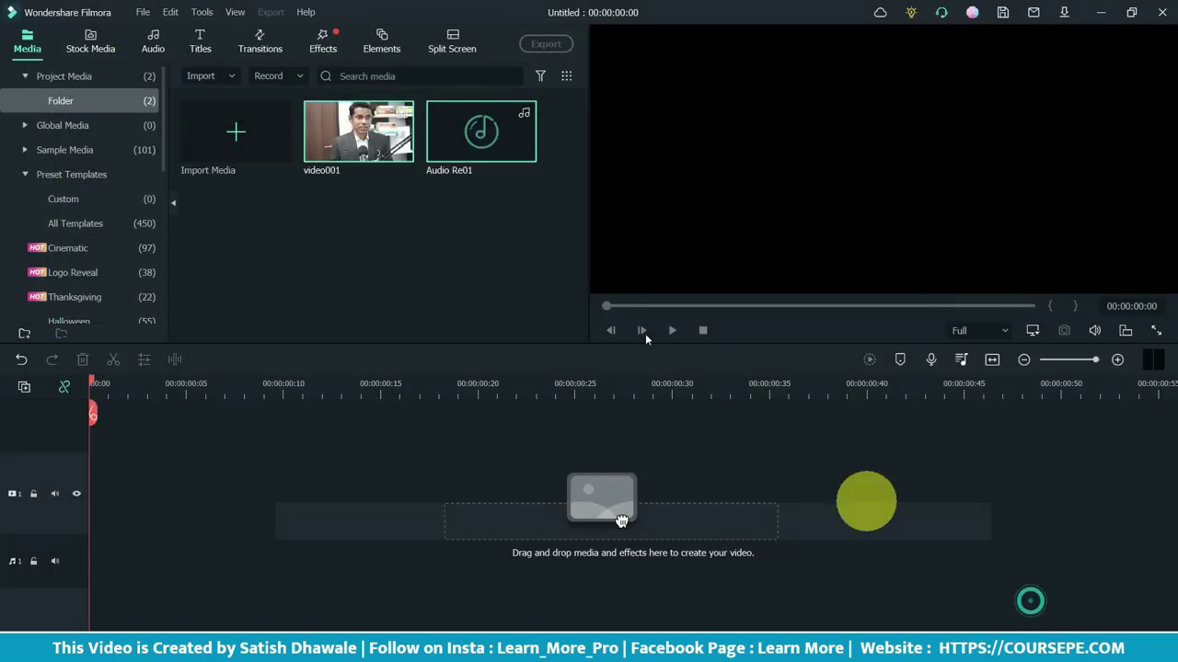
Preview video001, and place it on video track 1 and Audio Re01 on audio track 1, both starting at the timeline's beginning
double_click(337, 149)
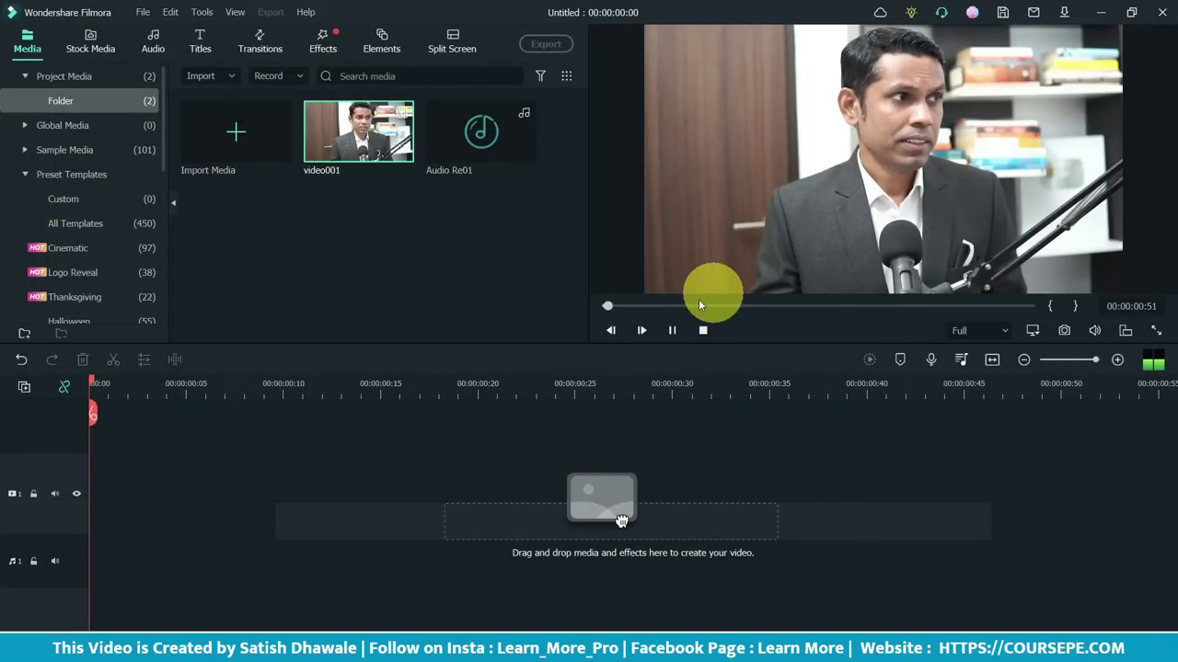
key("space")
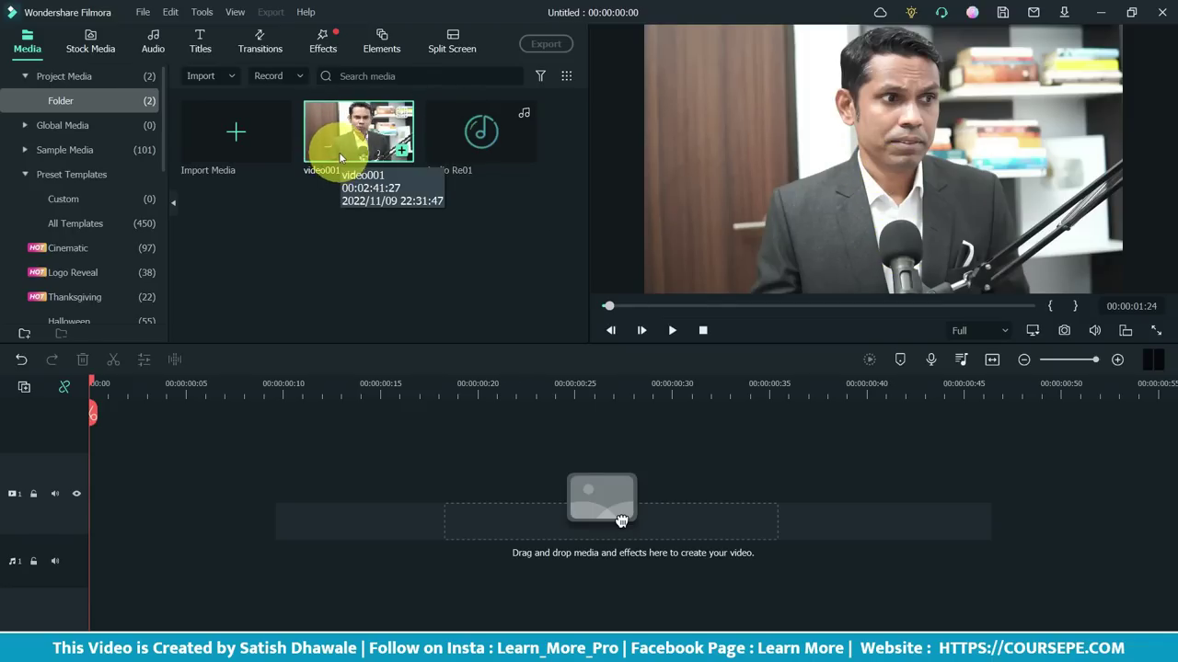
left_click_drag(333, 134, 90, 526)
left_click_drag(184, 466, 184, 469)
left_click_drag(460, 155, 103, 562)
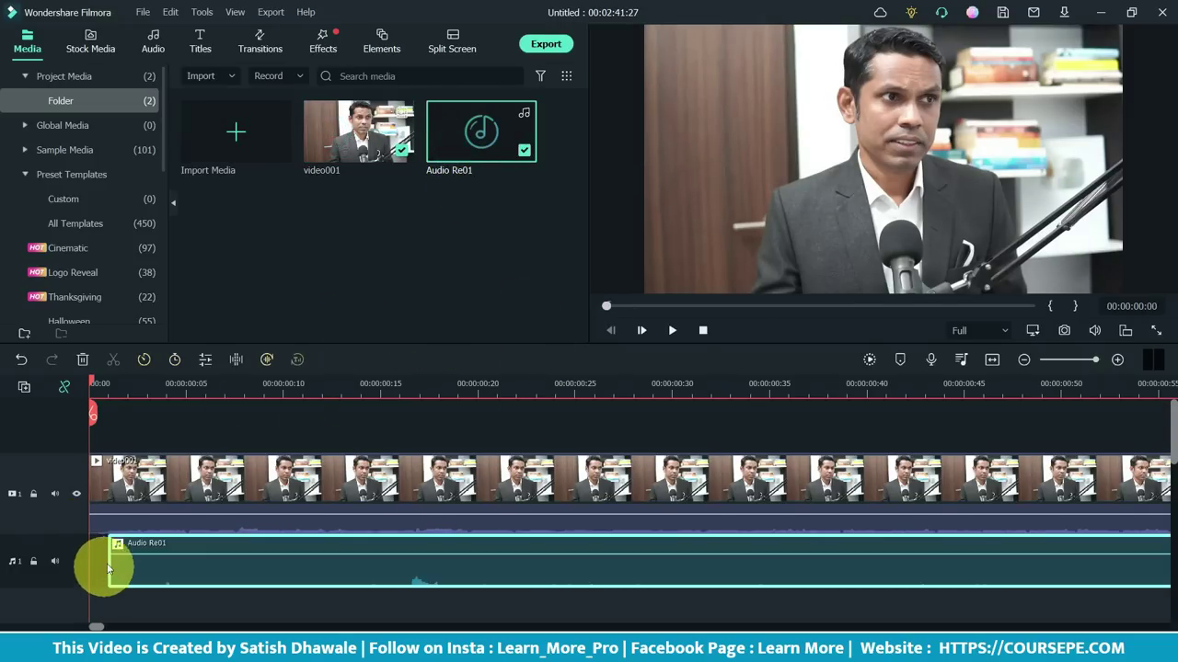
scroll(888, 398, "down", 2)
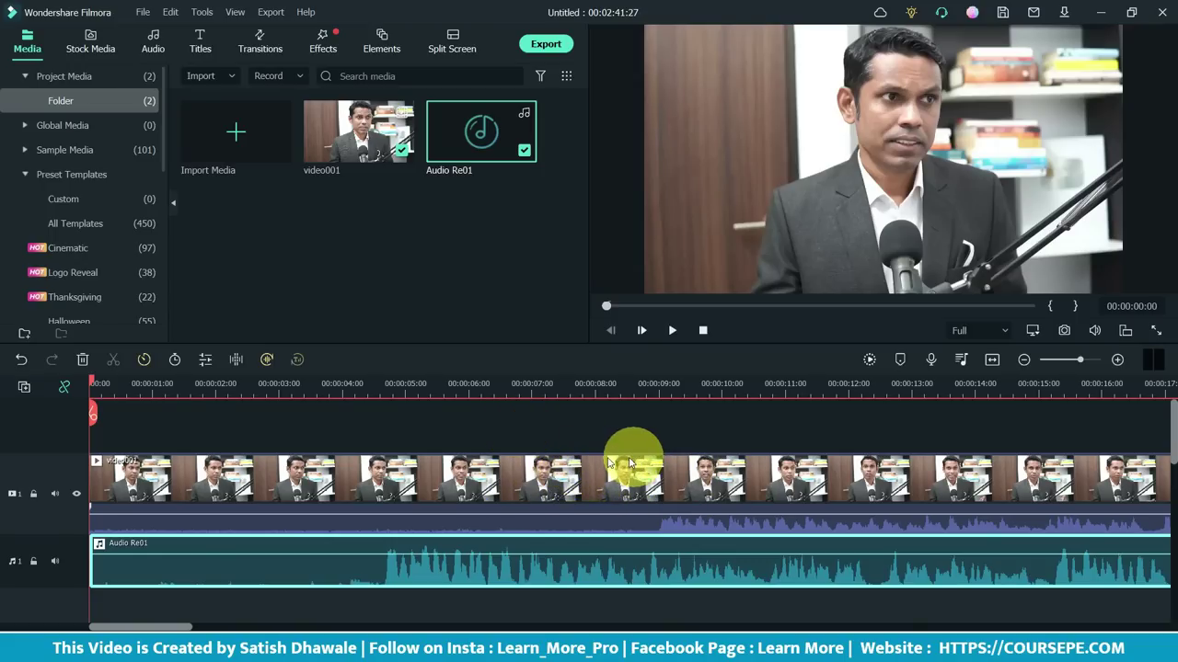
Select both the video001 and Audio Re01 clips and automatically synchronize the separate audio with the video
left_click(406, 426)
left_click_drag(408, 425, 450, 603)
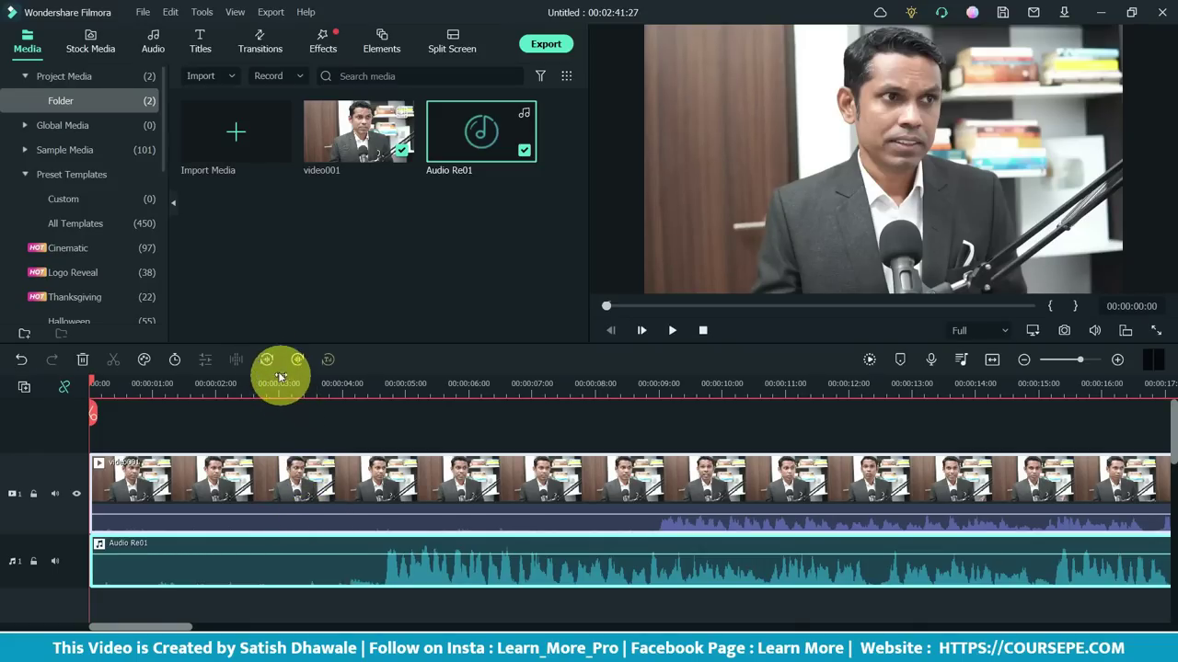
left_click(267, 360)
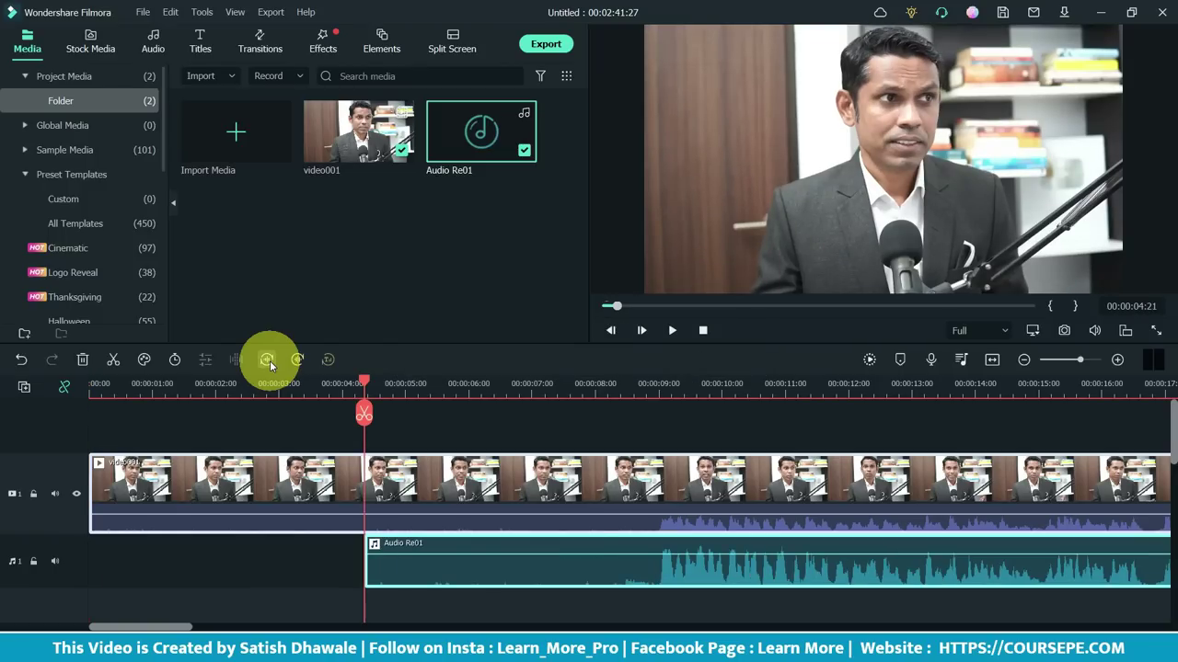
Play back the synchronized video001 and Audio Re01 clips from about 9 seconds to check the combined sound
left_click(659, 386)
key("space")
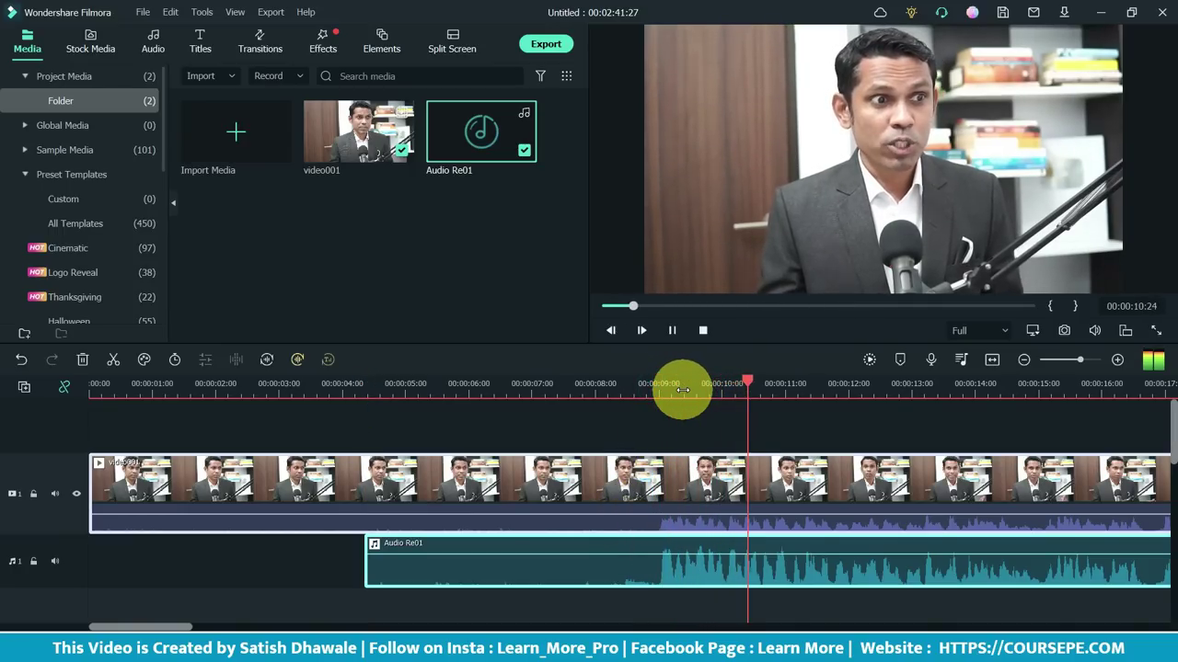
key("space")
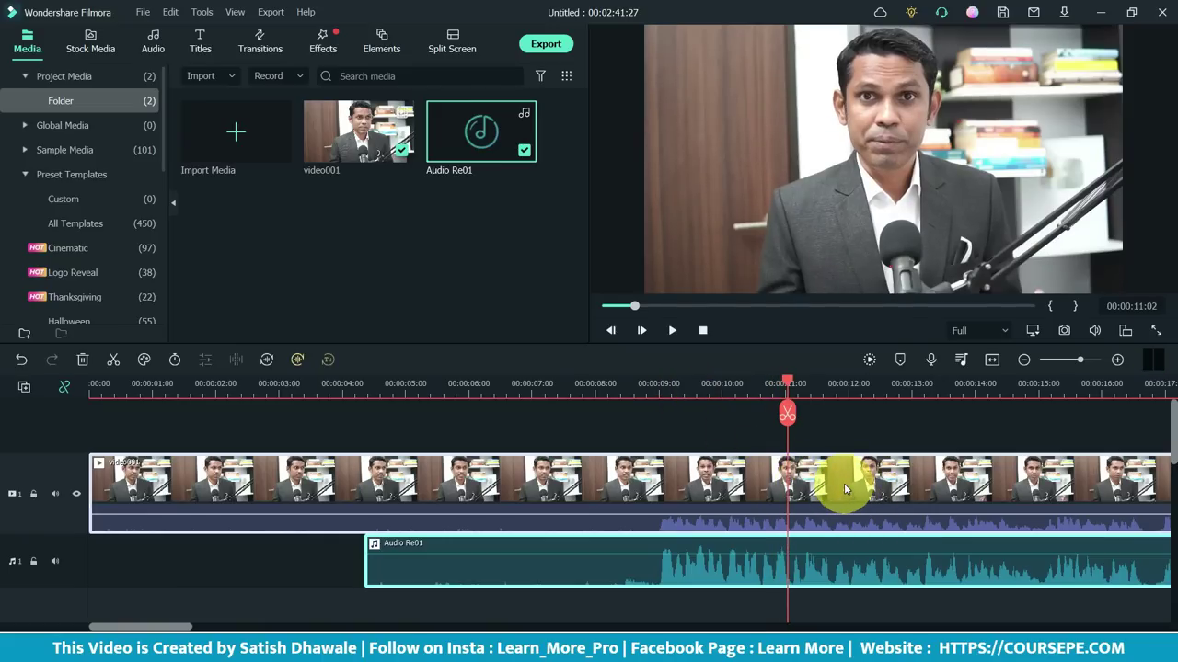
Mute the video001 clip's own sound and play back from about 9 seconds with only the separate Audio Re01 recording
left_click(843, 483)
right_click(844, 484)
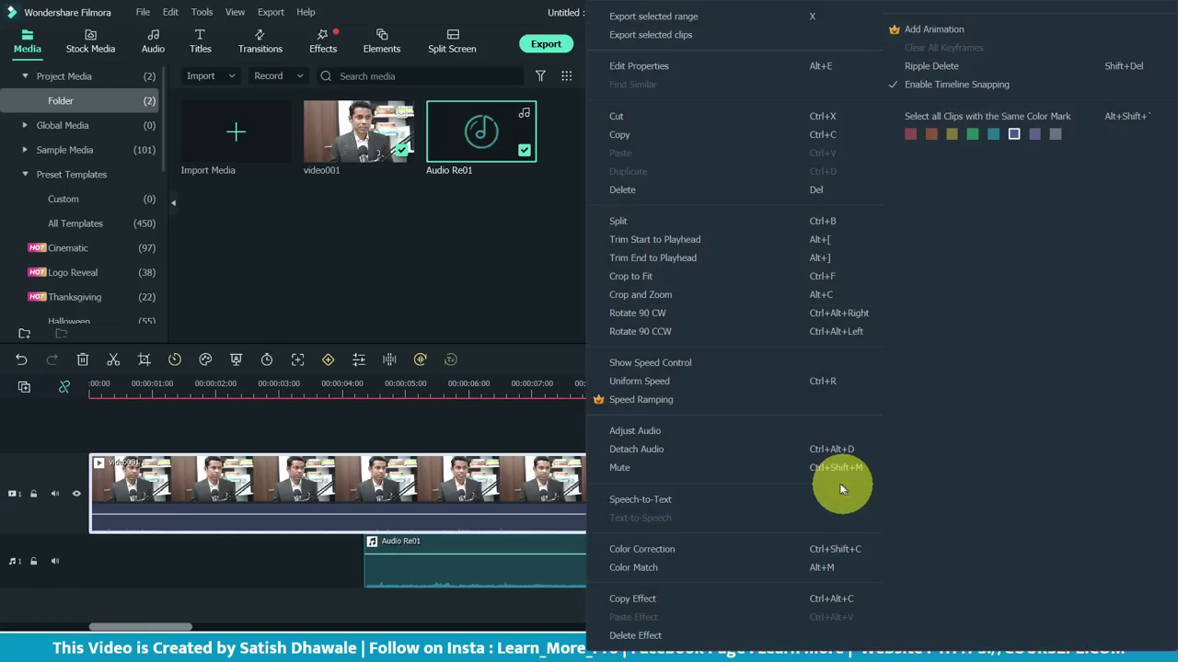
left_click(689, 467)
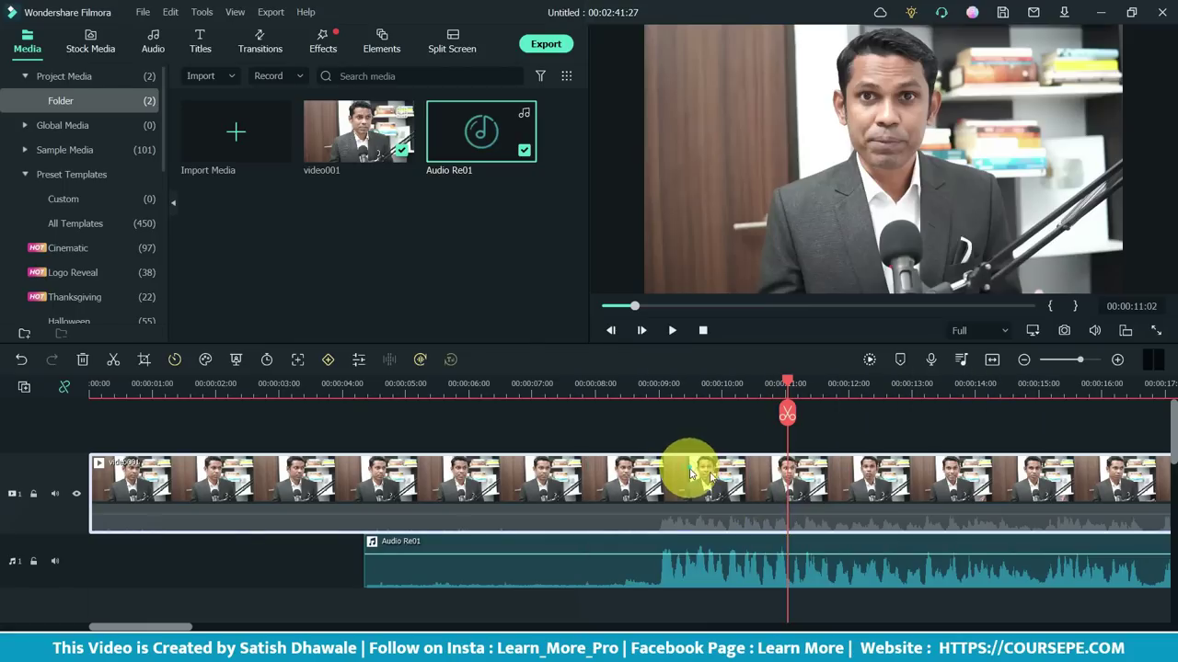
left_click(655, 387)
key("space")
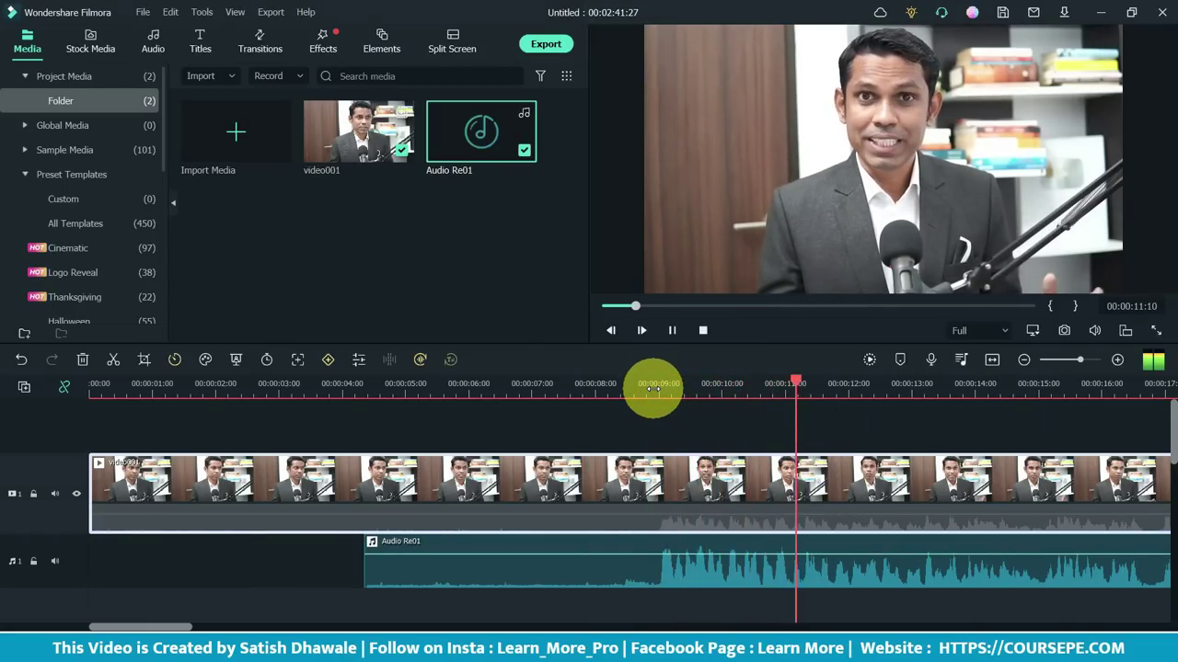
key("space")
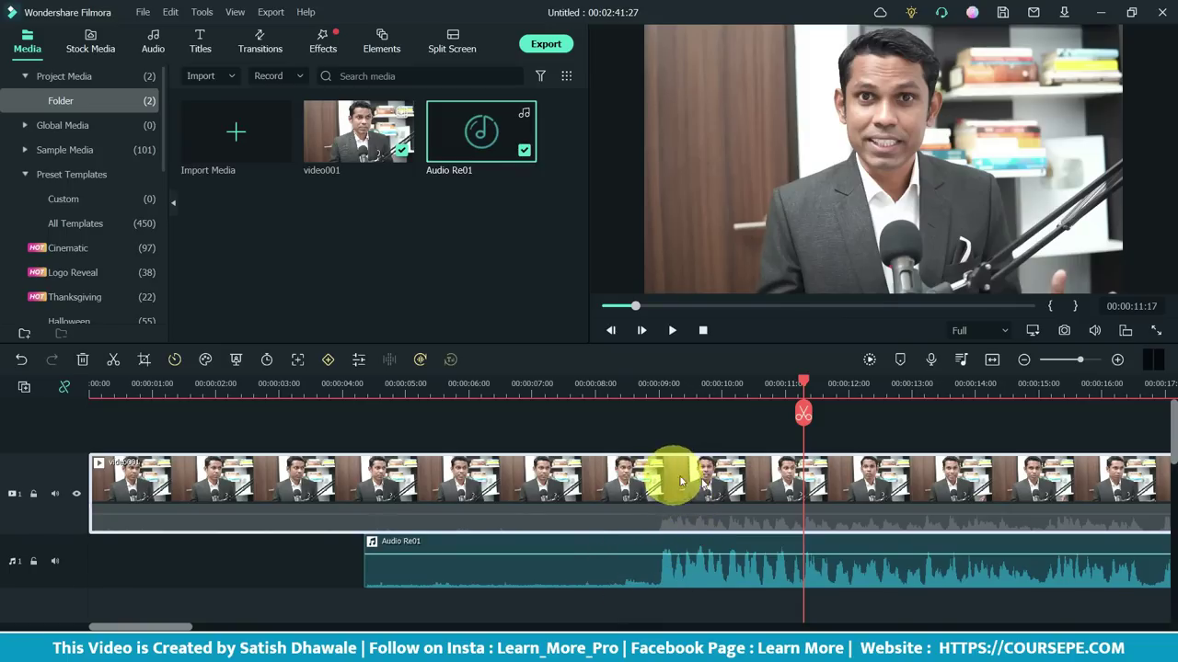
left_click(635, 555)
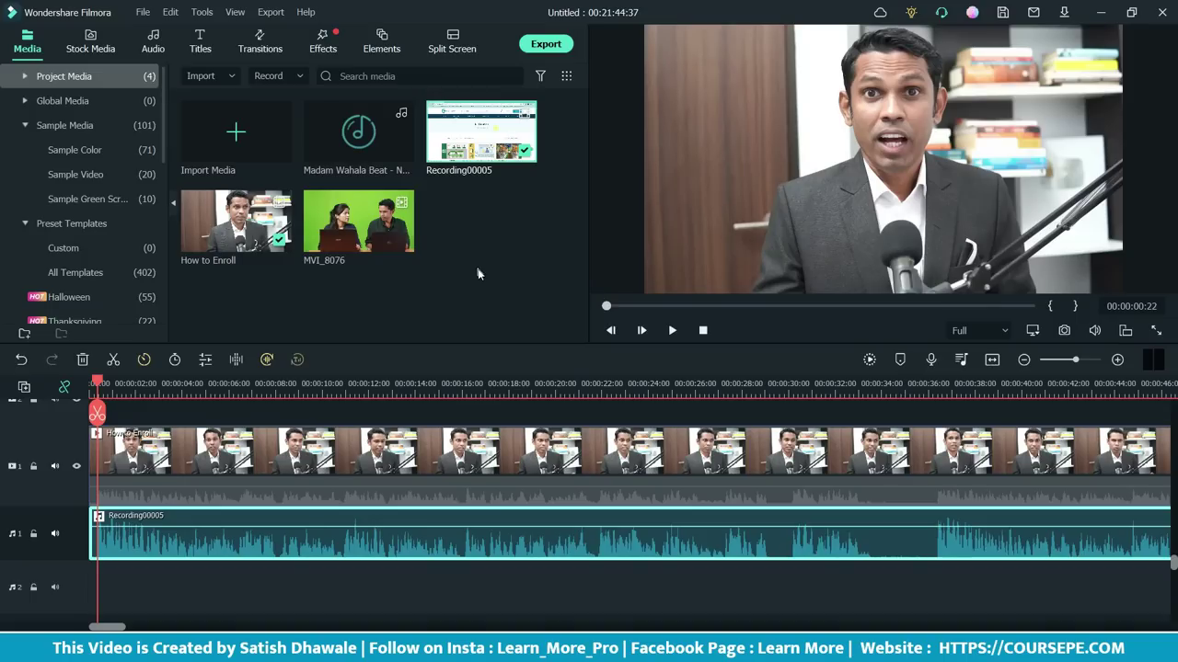
Look through the webcam, PC screen and voiceover recording options and choose PC screen recording
left_click(264, 77)
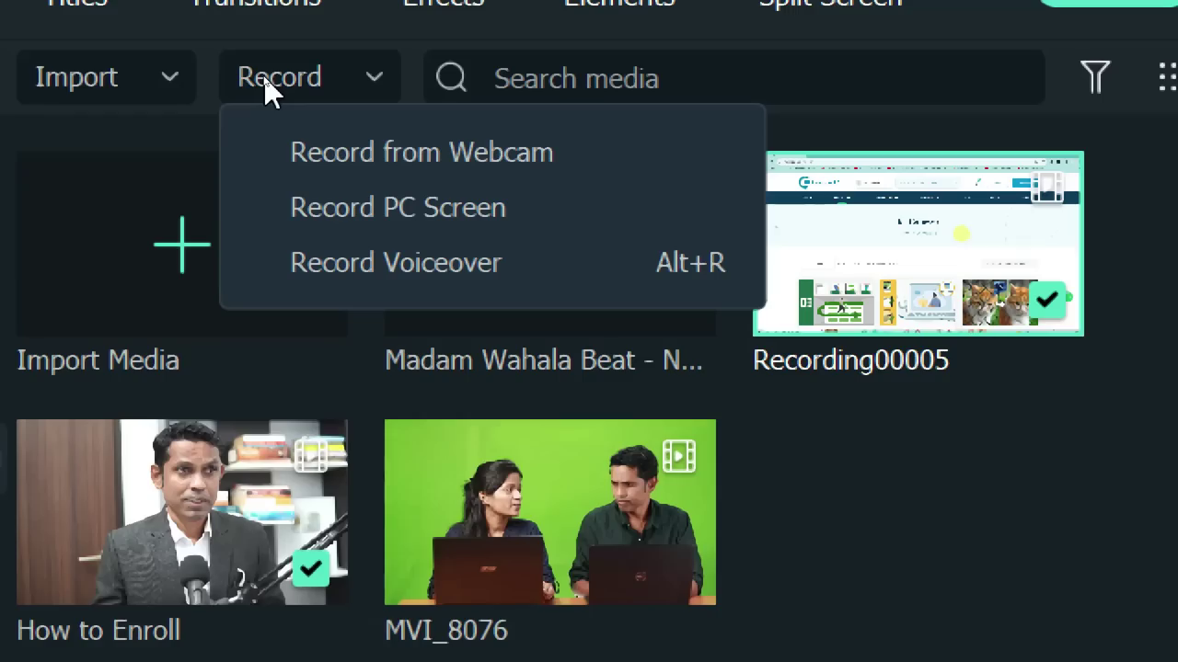
left_click(265, 77)
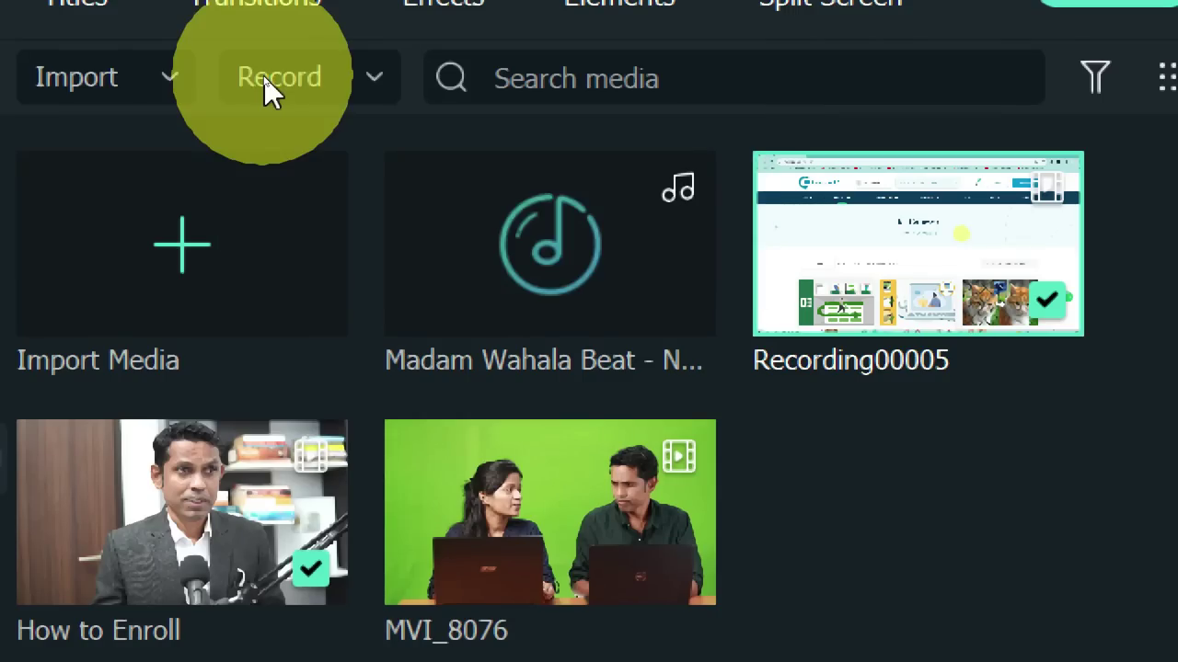
left_click(301, 80)
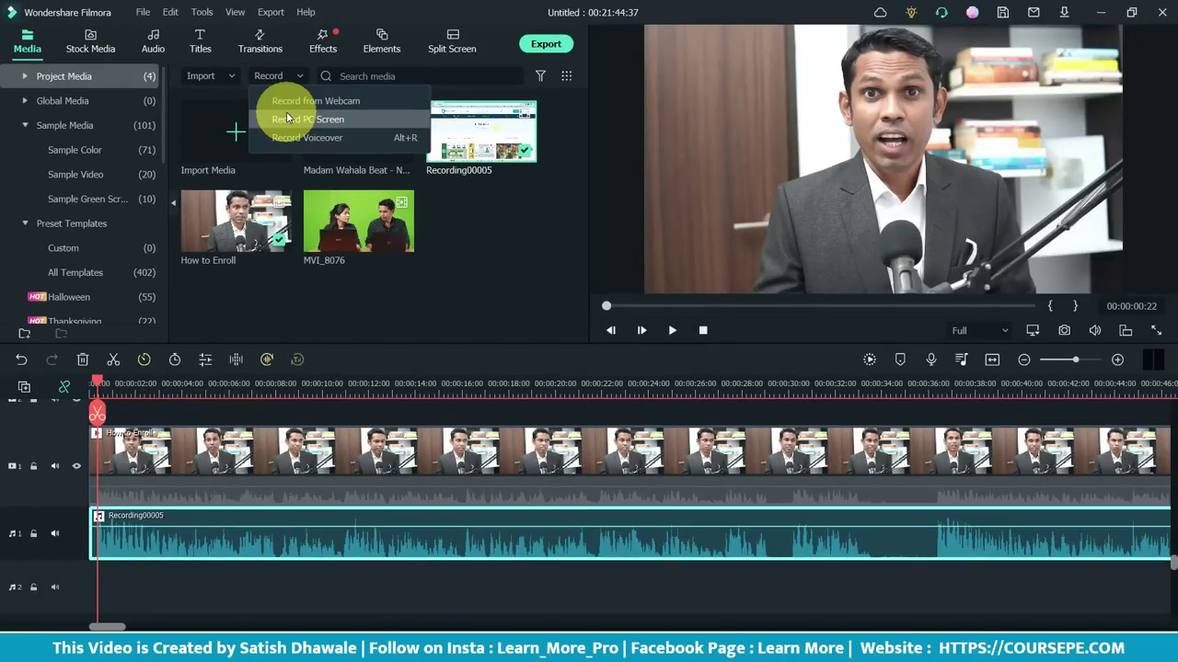
left_click(287, 118)
left_click(476, 262)
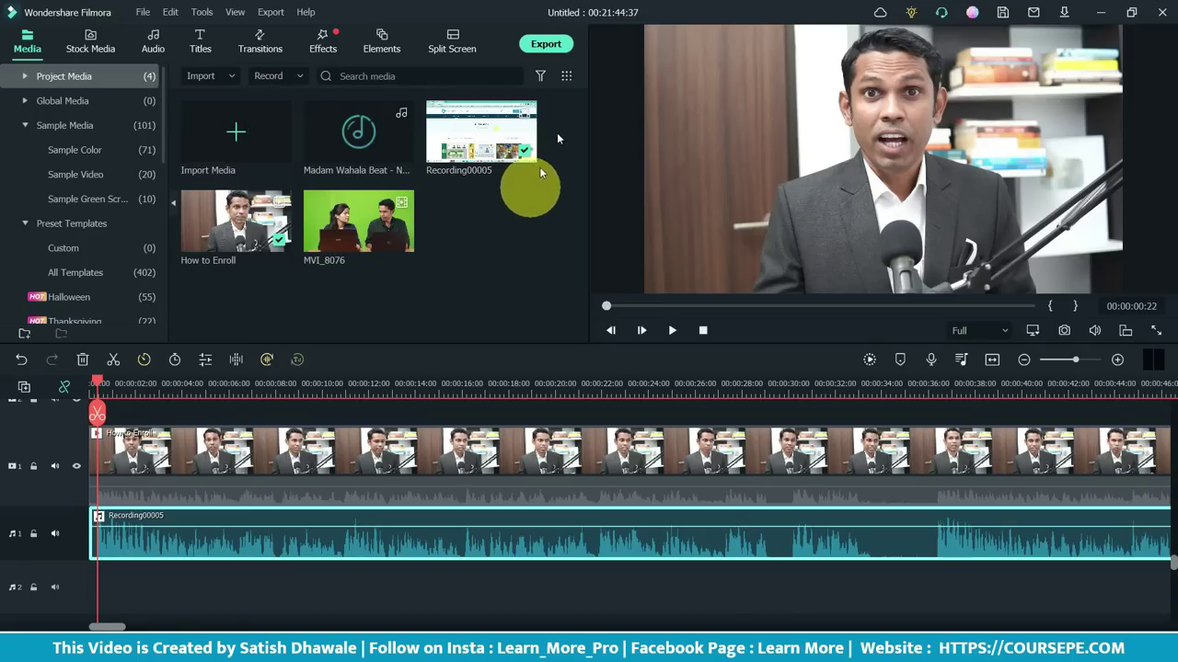
Open the export settings for the edited project
left_click(544, 46)
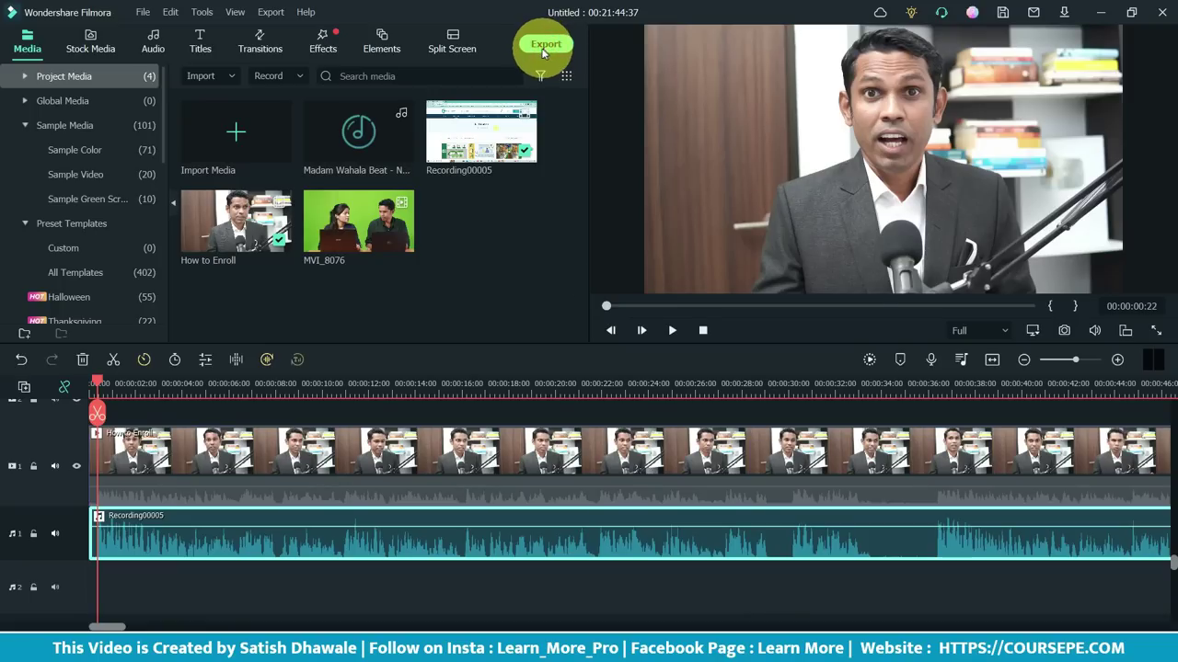